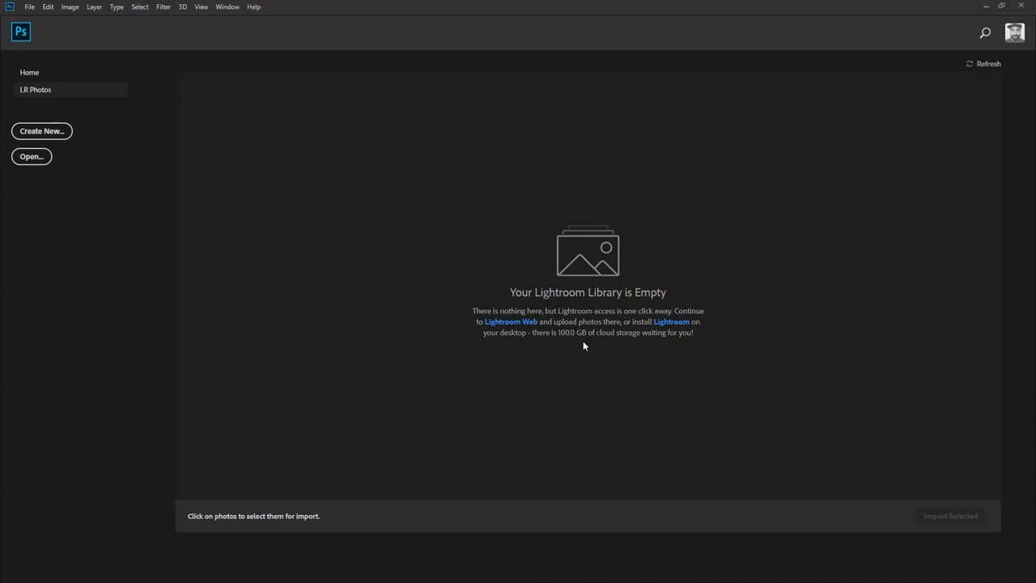
Step: Create an 874 x 1200 px document at 72 ppi with a white background and paste the copied portrait with glasses
key(ctrl+n)
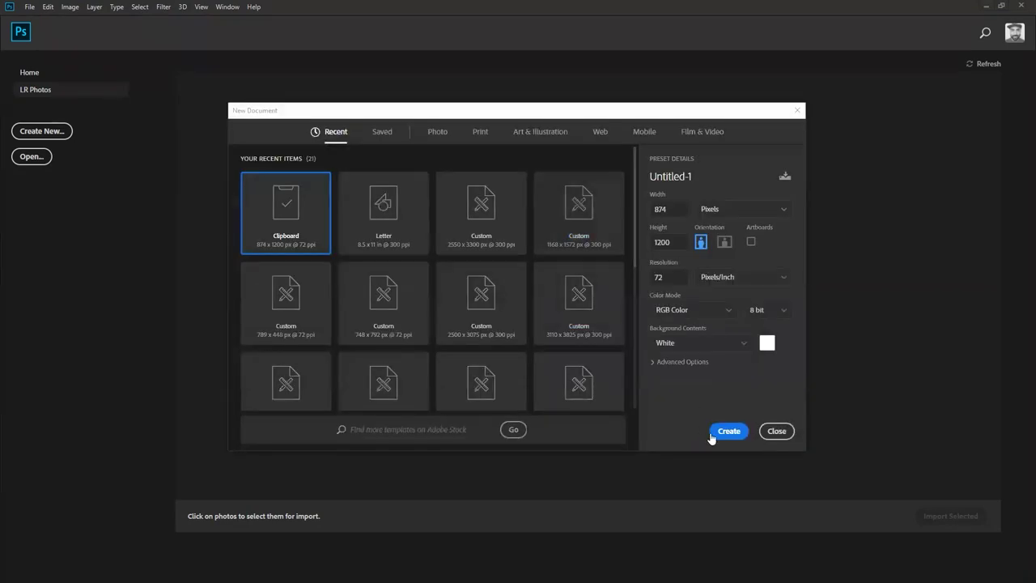
click(721, 365)
key(ctrl+v)
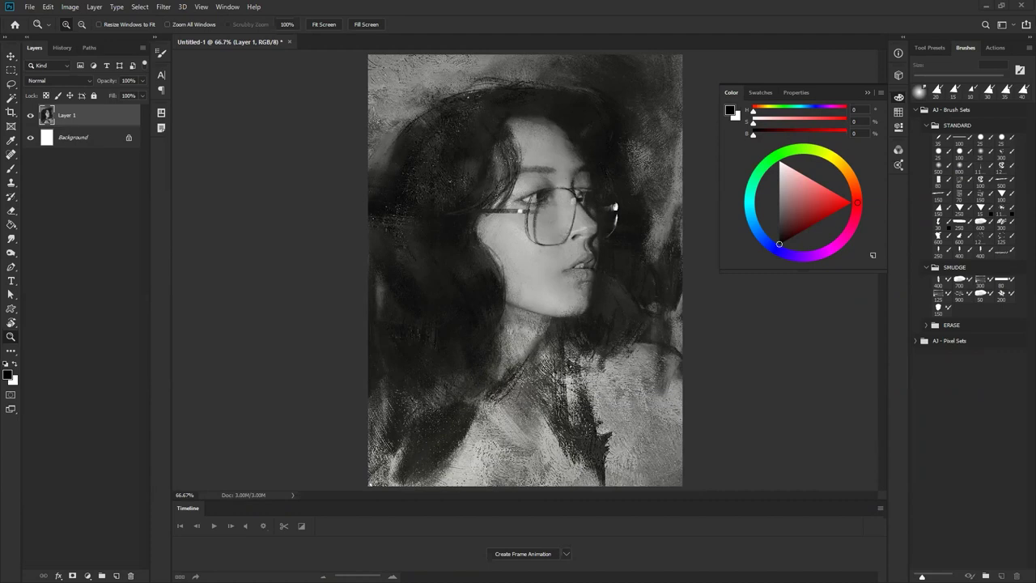
Step: Extend the canvas to the right with the Crop tool to about three times its original width
key(ctrl+minus)
key(ctrl+minus)
key(ctrl+minus)
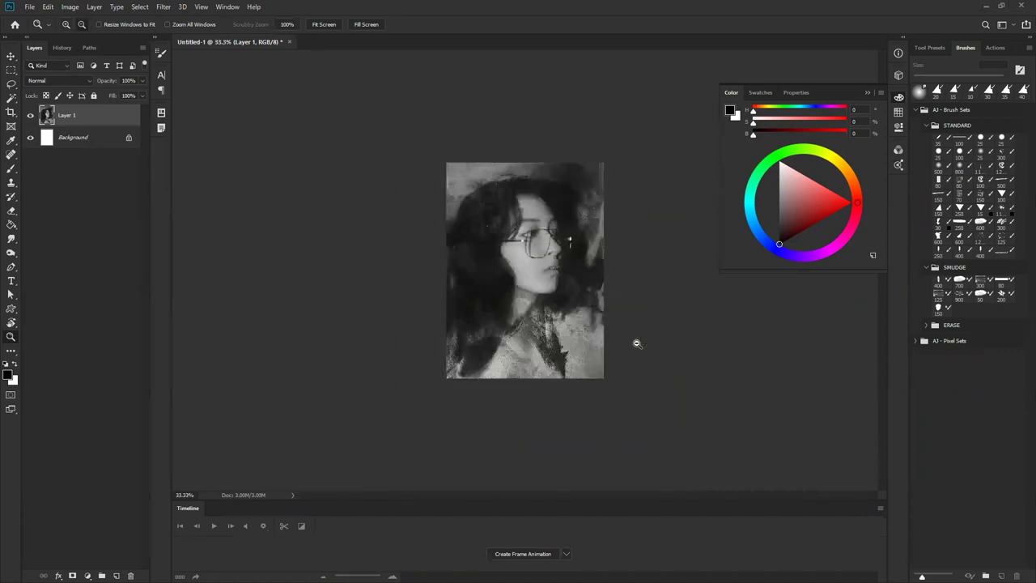
key(c)
drag(590, 286, 696, 274)
key(Return)
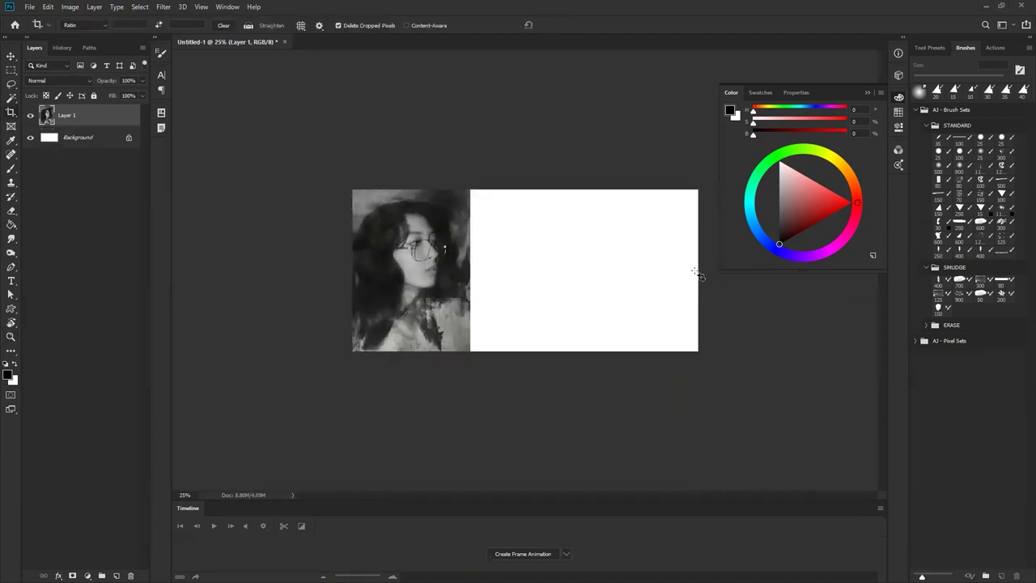
Step: Paste the second portrait, move it to the canvas's far right edge, and show the enlarged canvas without panels
key(ctrl+v)
key(v)
drag(535, 293, 654, 286)
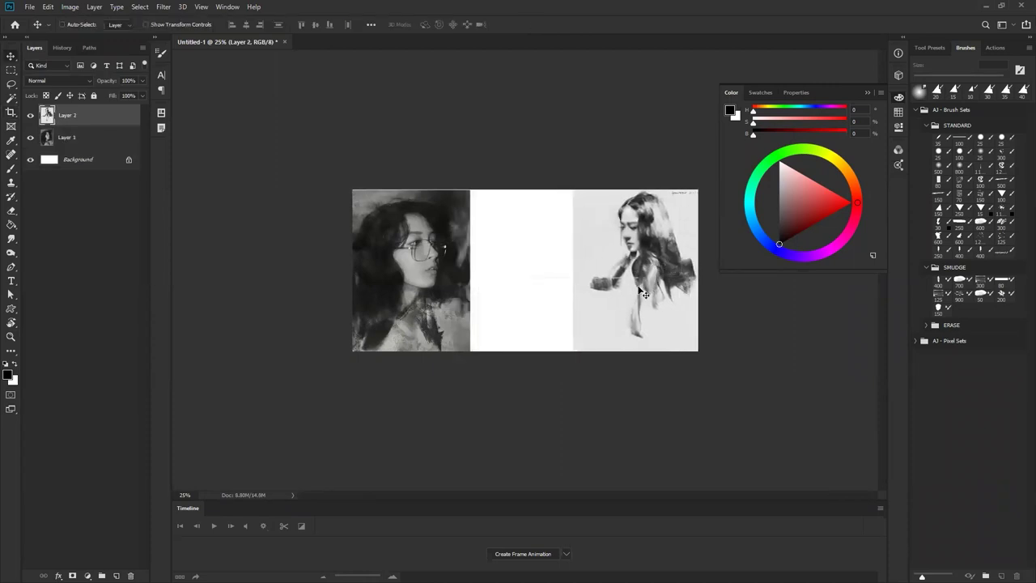
key(z)
click(636, 285)
click(635, 286)
key(Tab)
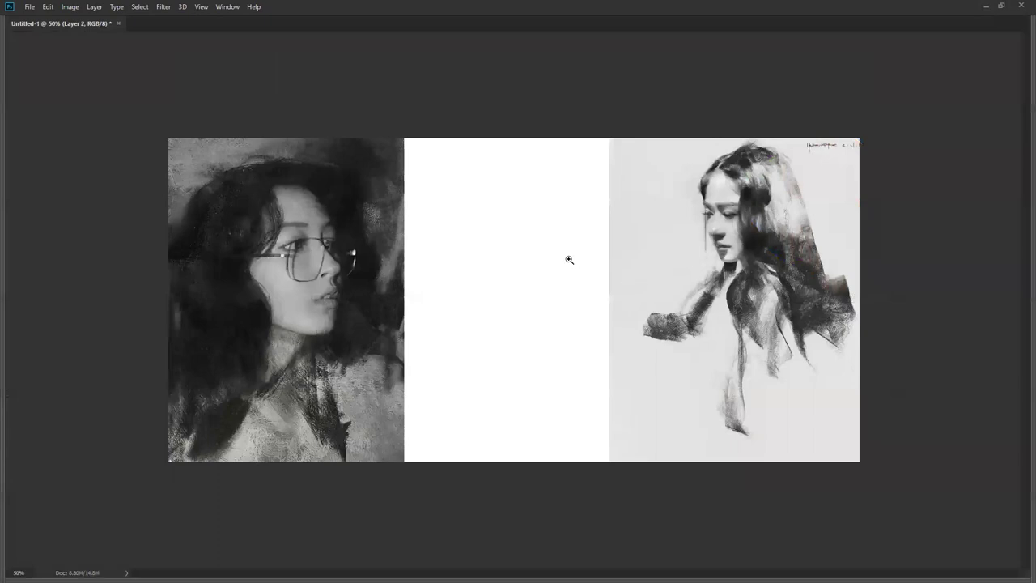
Step: Trim the inner edges of both portraits by deleting rectangular selections beside the white gap, and clear the selection
key(Tab)
key(Delete)
key(Tab)
drag(385, 96, 556, 559)
key(Delete)
drag(525, 76, 640, 521)
key(Delete)
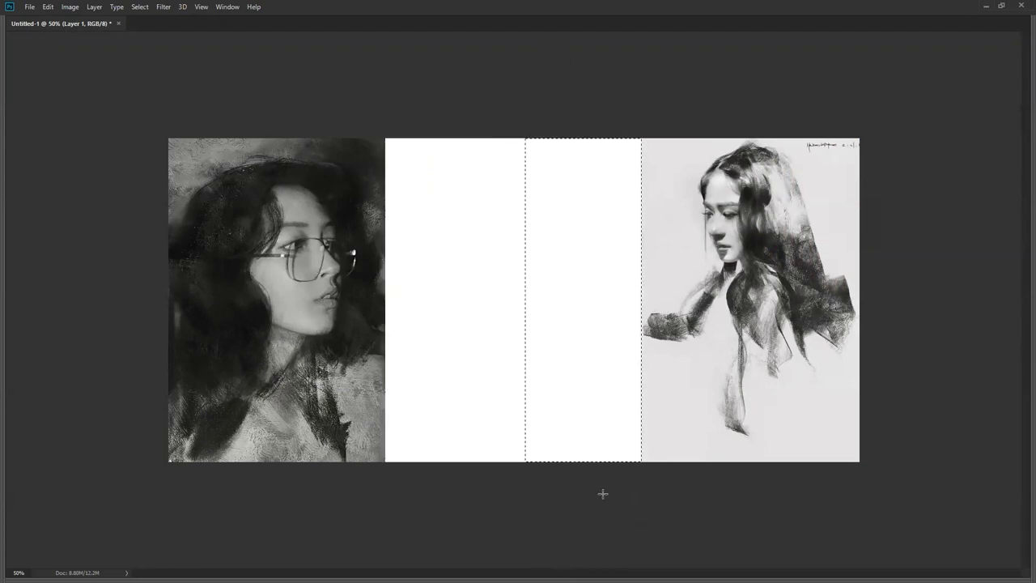
key(ctrl+d)
Step: Examine the face, hair and clothing brushwork of the light-background portrait up close
ctrl+click(796, 352)
ctrl+click(796, 351)
drag(806, 368, 535, 370)
click(559, 361)
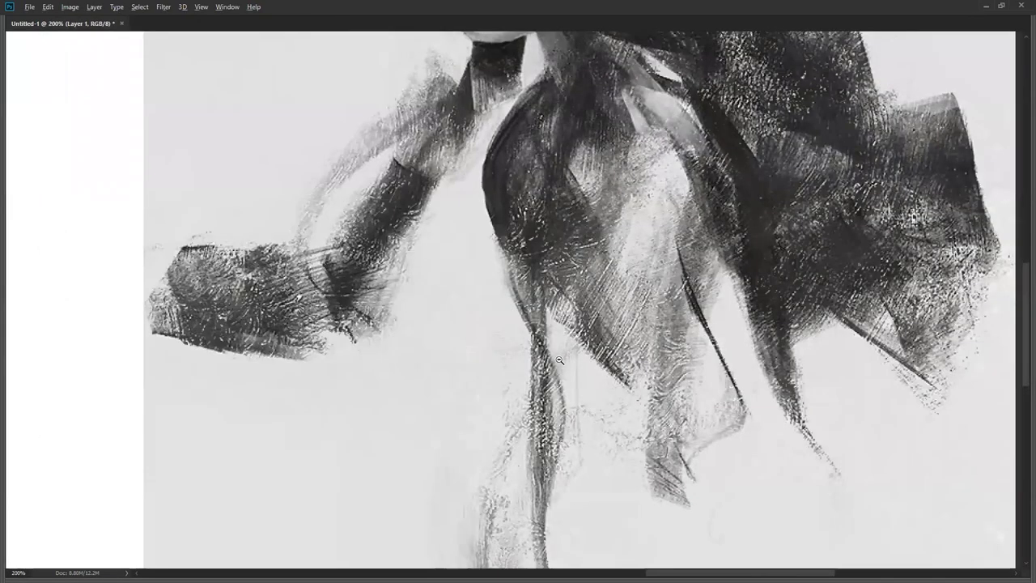
alt+click(559, 360)
drag(527, 136, 524, 270)
ctrl+click(520, 238)
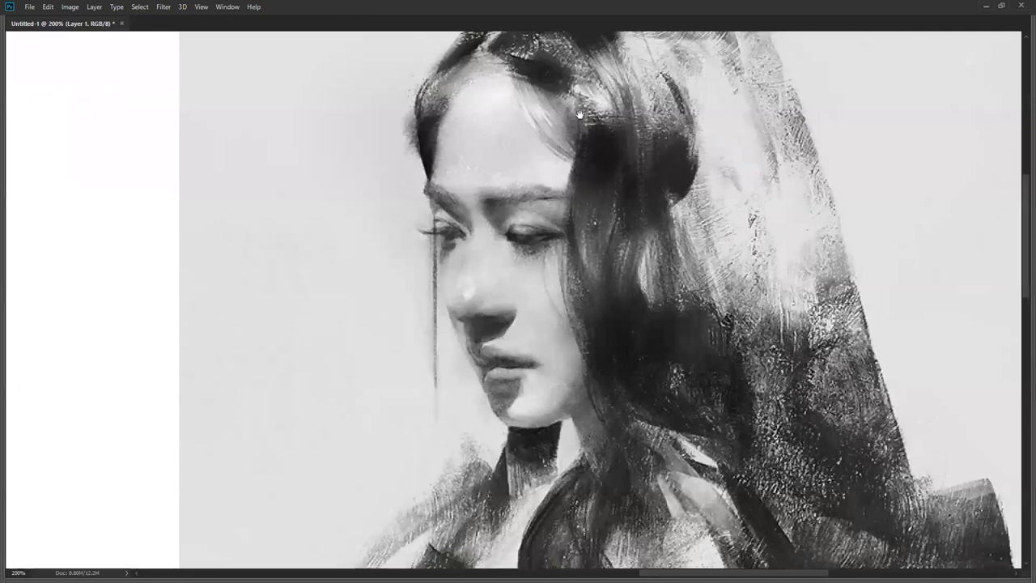
drag(580, 114, 583, 239)
alt+click(584, 239)
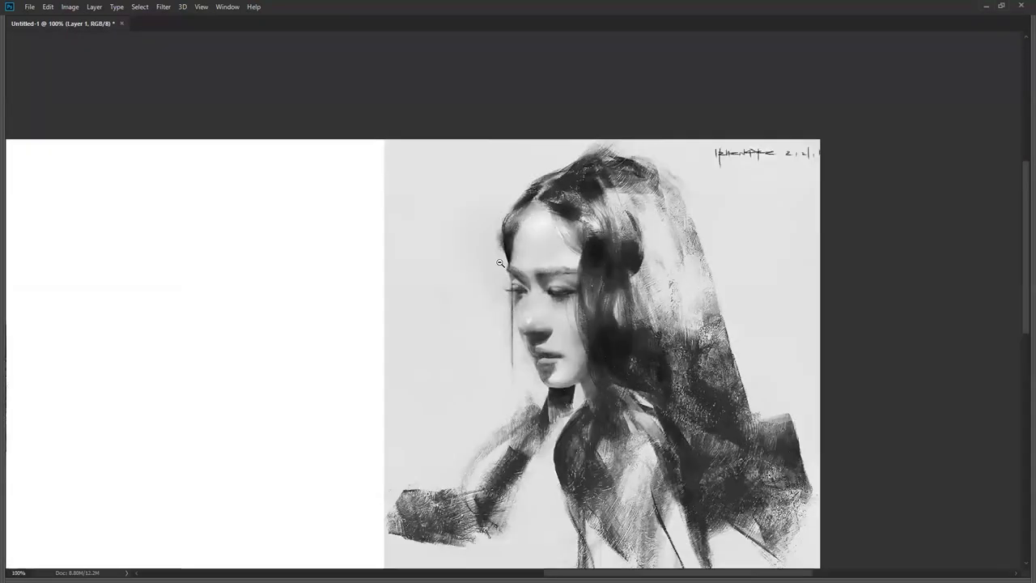
alt+click(497, 268)
drag(495, 267, 612, 188)
Step: Examine the dark portrait with glasses up close and return to a view of both portraits
drag(181, 262, 550, 300)
click(386, 289)
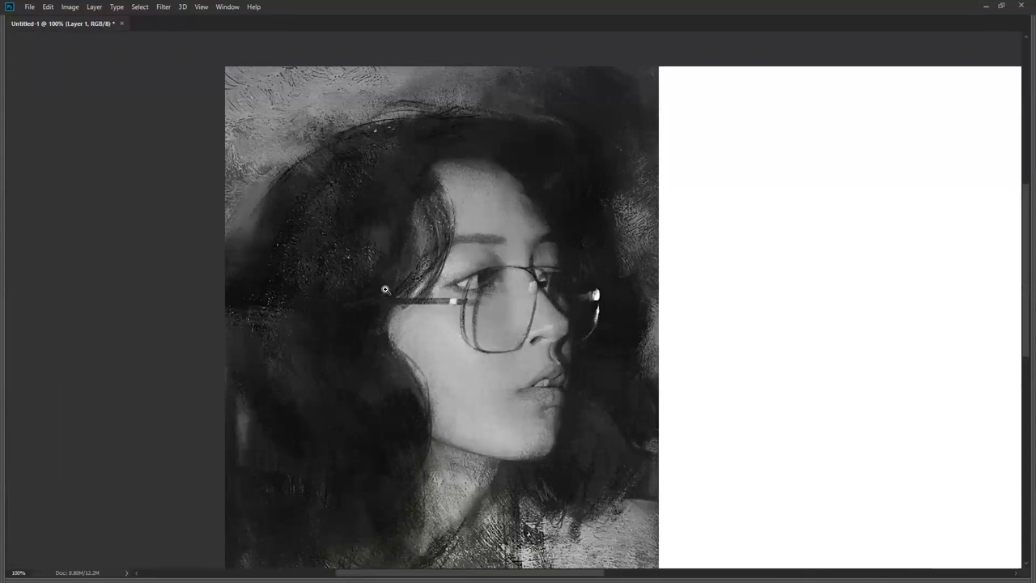
alt+click(570, 255)
alt+click(659, 348)
drag(653, 432, 549, 362)
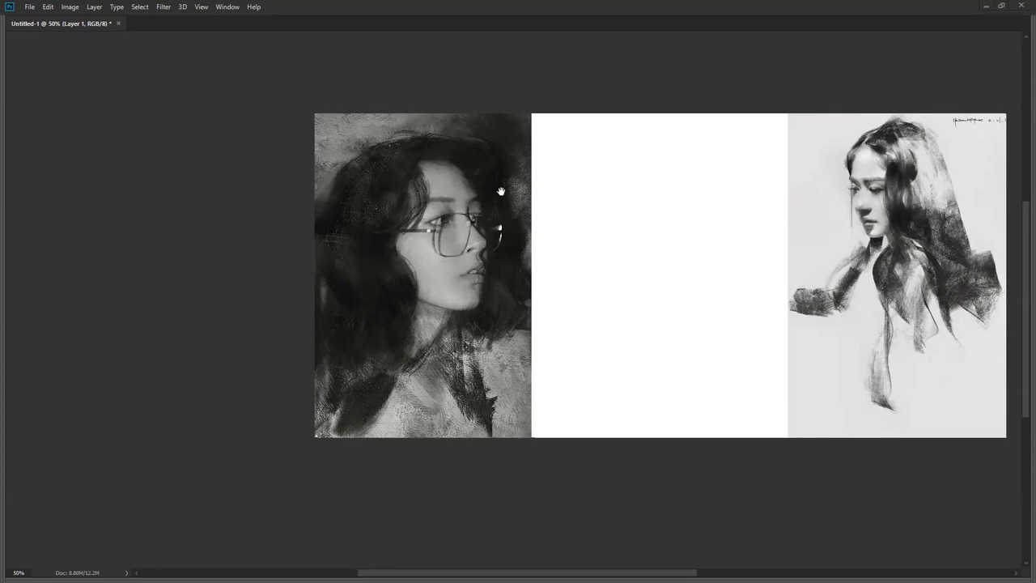
key(ctrl+equal)
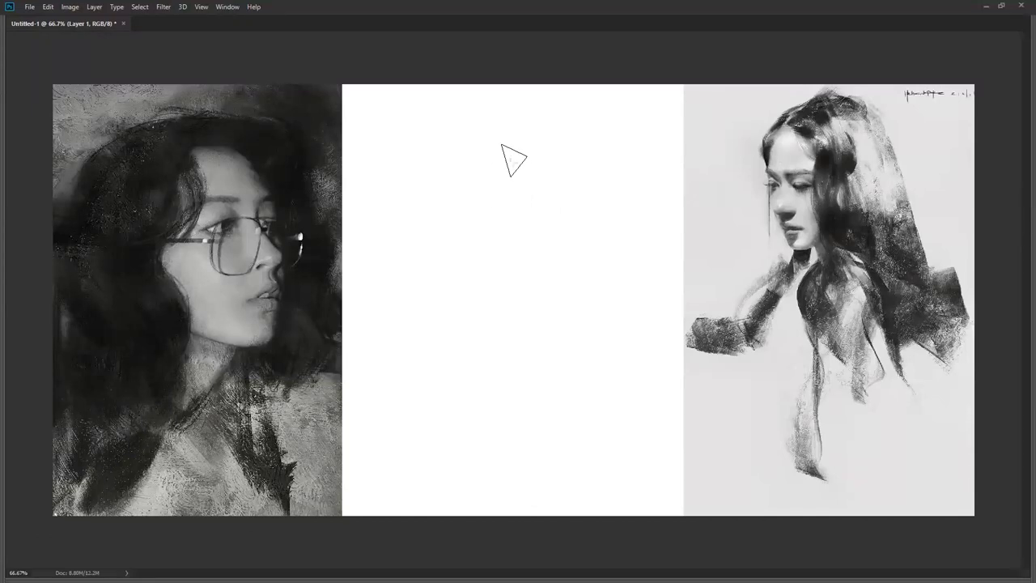
drag(518, 154, 432, 253)
key(ctrl+z)
drag(597, 551, 571, 103)
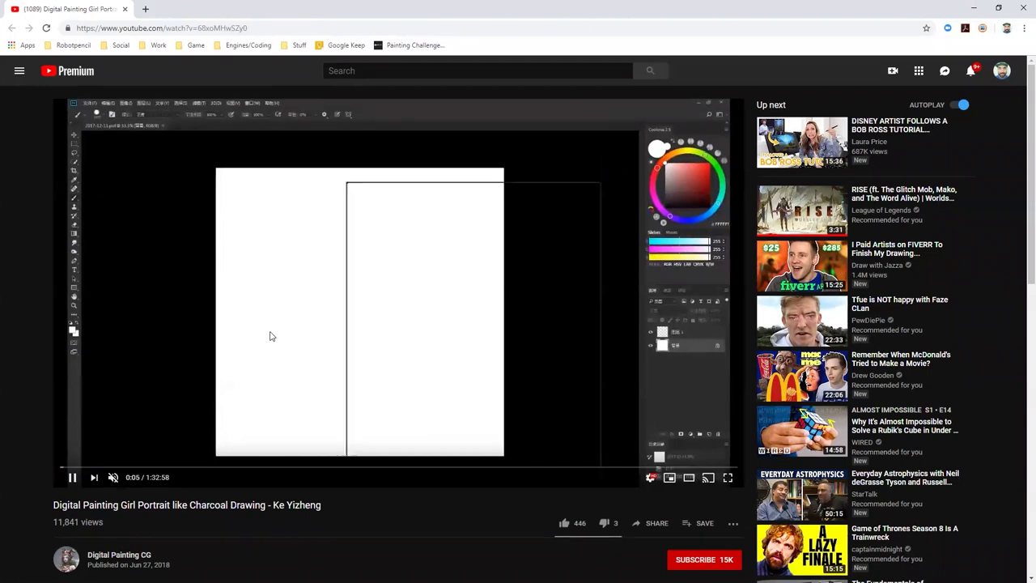
Step: Seek the YouTube video to 18:29, capture the line-sketch stage of the drawing, and paste it into the Photoshop document
click(124, 468)
click(118, 468)
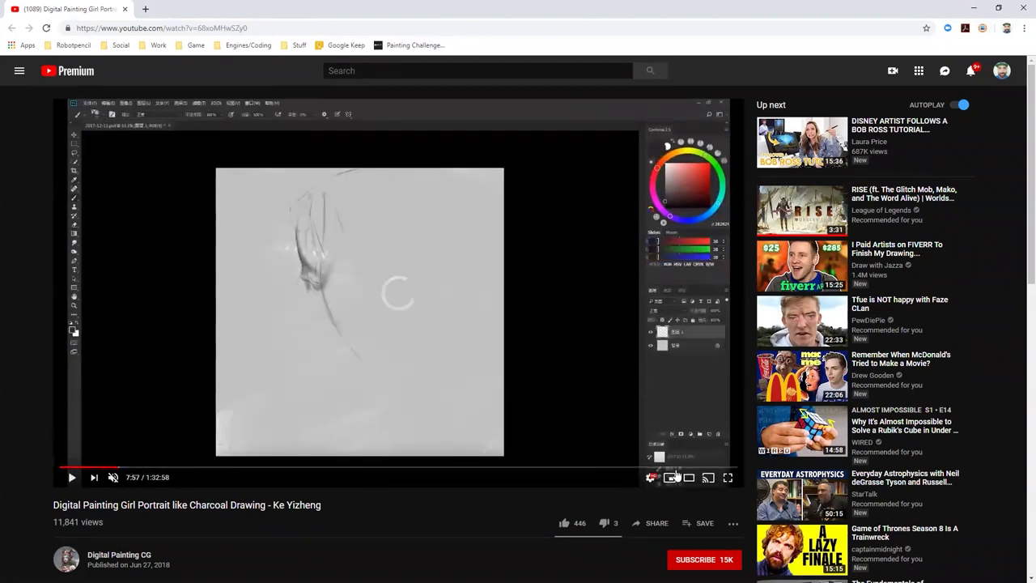
click(194, 468)
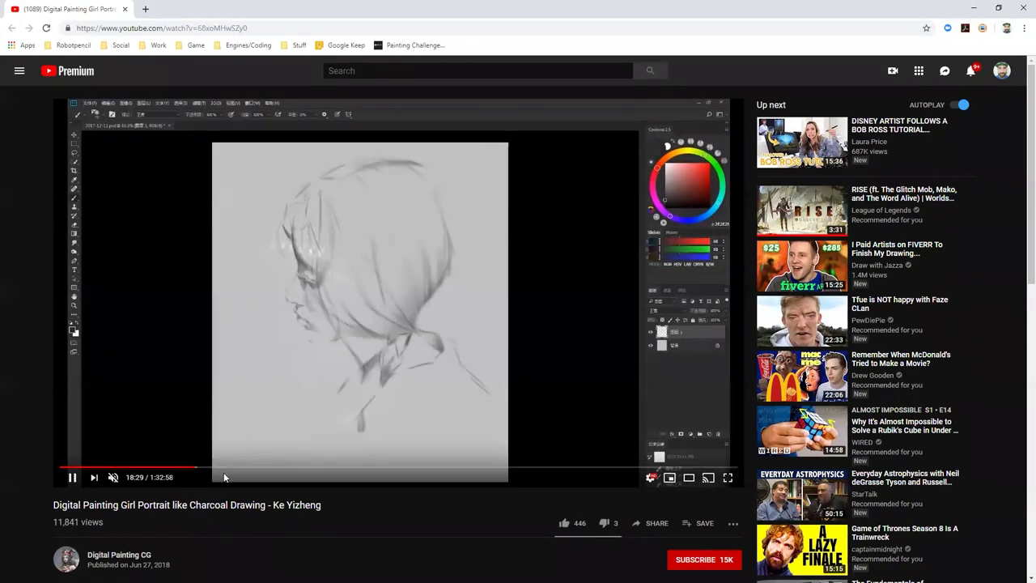
key(ctrl+Print)
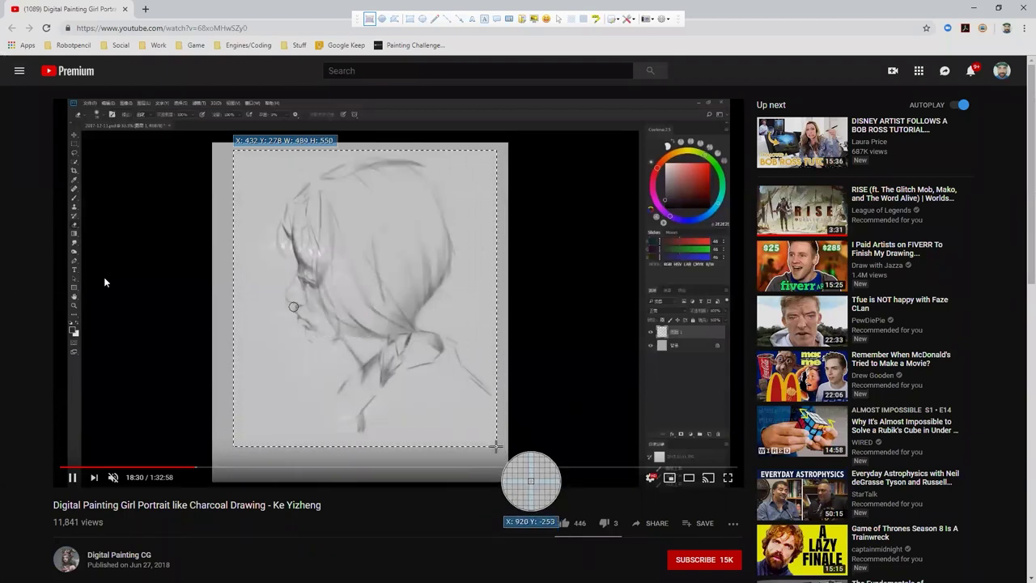
drag(497, 447, 497, 448)
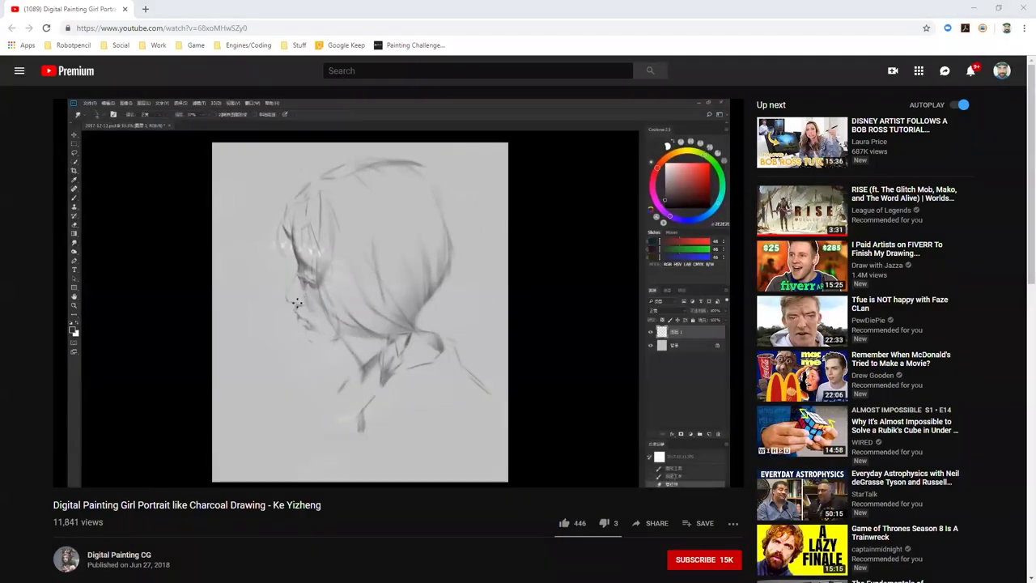
key(alt+Tab)
key(ctrl+v)
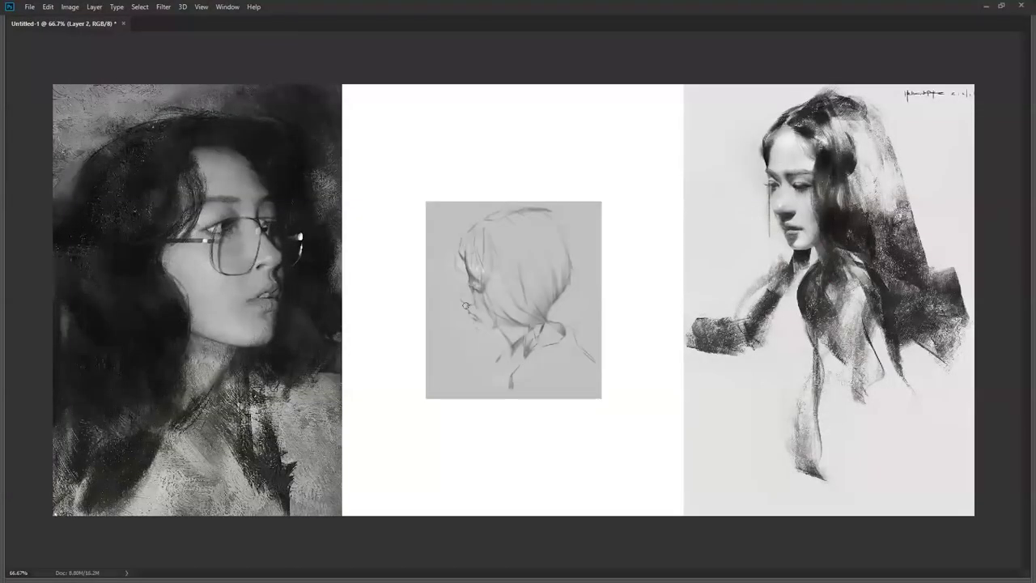
Step: Switch to the YouTube video, capture the shaded drawing at 31:22, and paste it into the Photoshop document
key(alt+Tab)
click(267, 468)
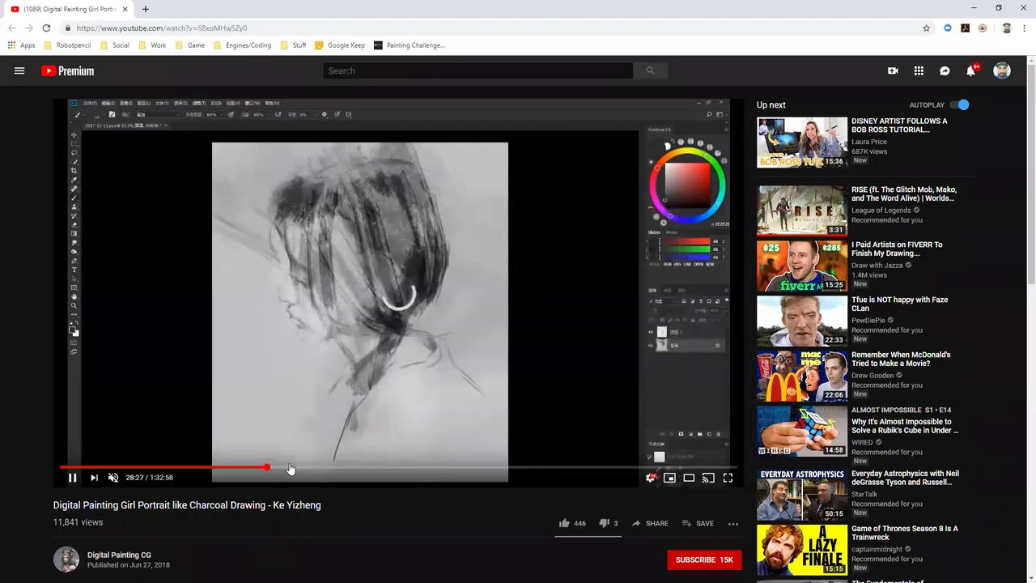
click(290, 468)
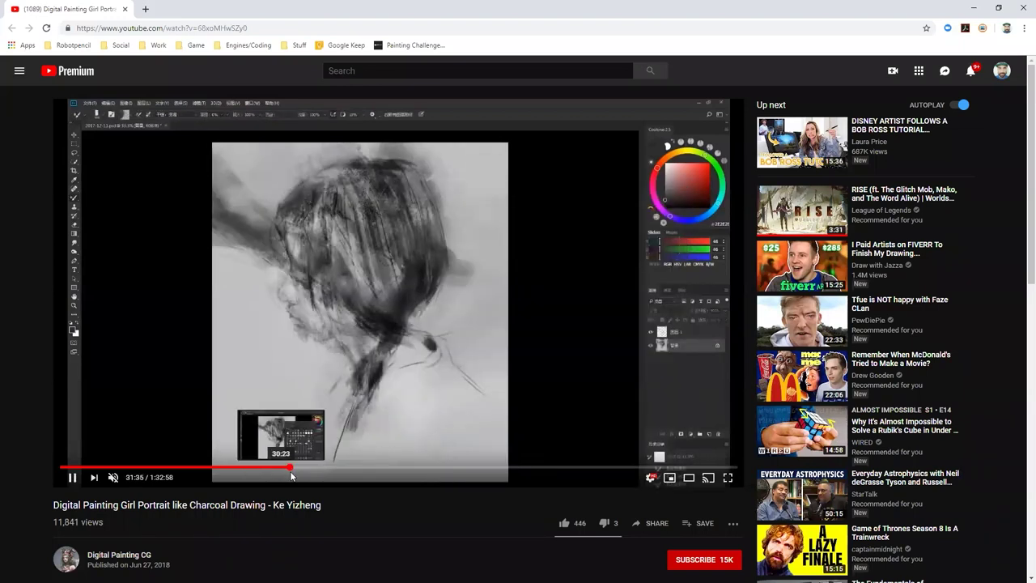
click(288, 469)
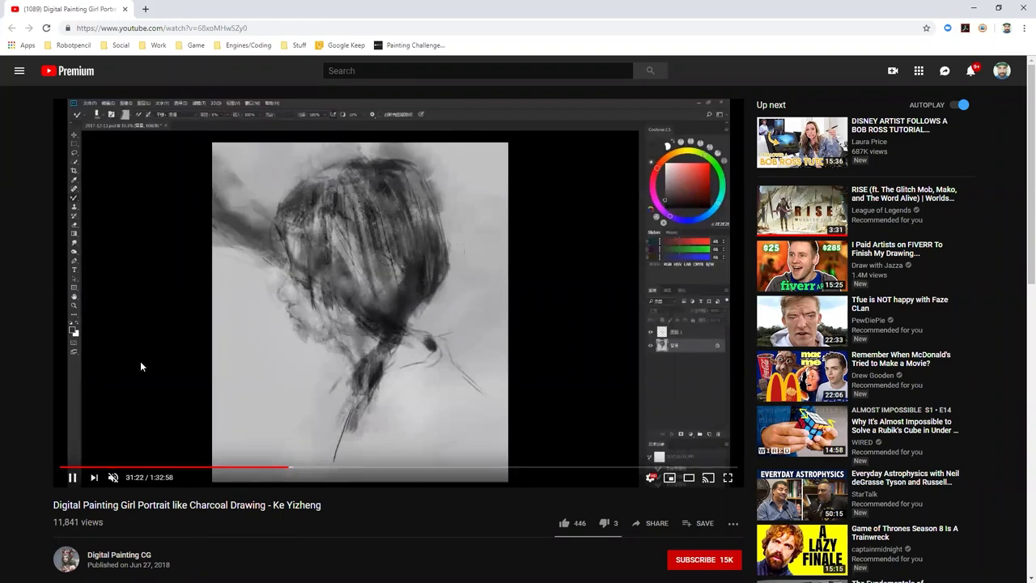
key(Print)
drag(211, 144, 513, 462)
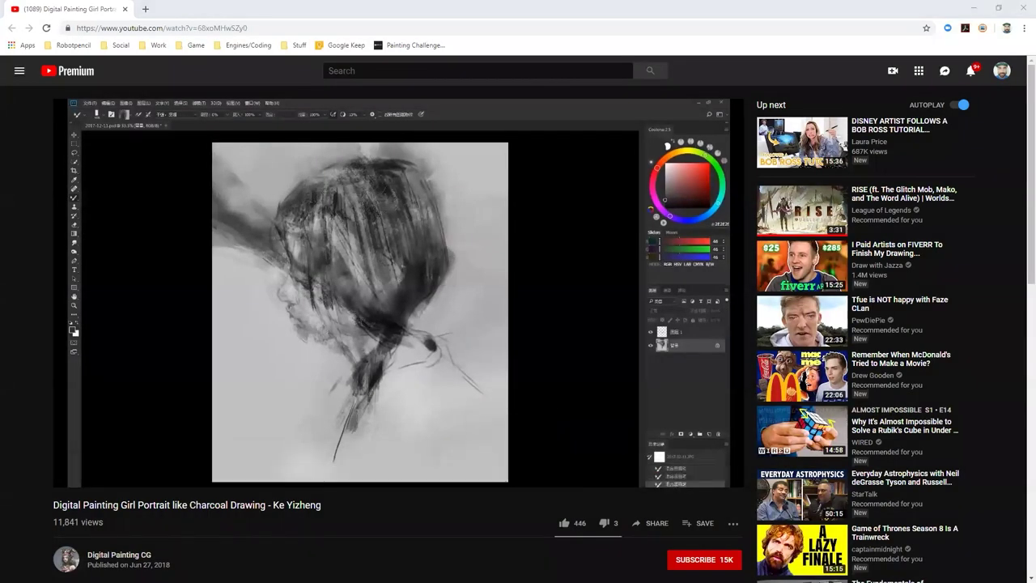
key(alt+Tab)
key(ctrl+v)
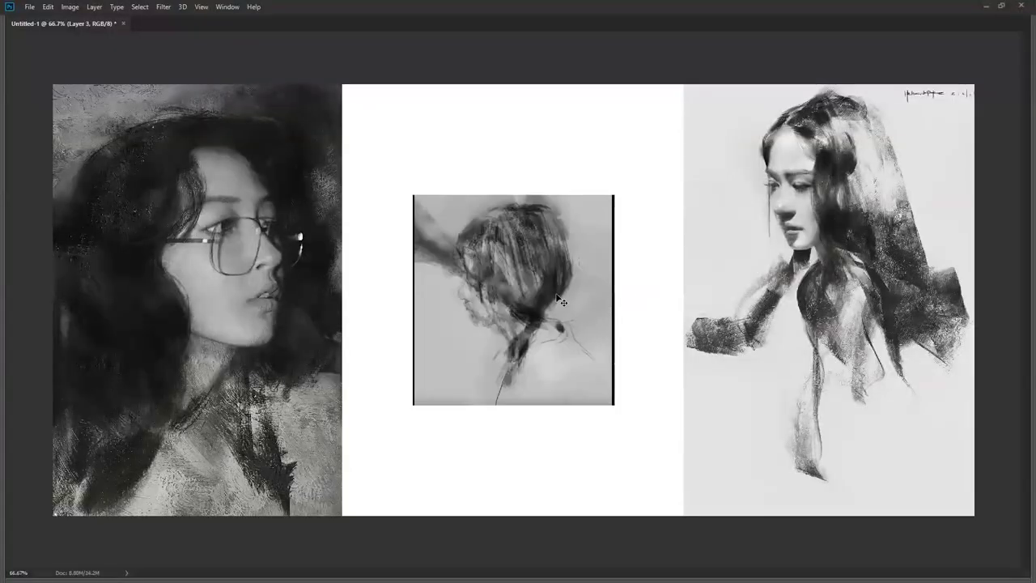
Step: Arrange the two pasted captures side by side in the upper white gap, line sketch left of the shaded stage
drag(559, 295, 687, 287)
drag(493, 280, 383, 175)
drag(630, 262, 578, 173)
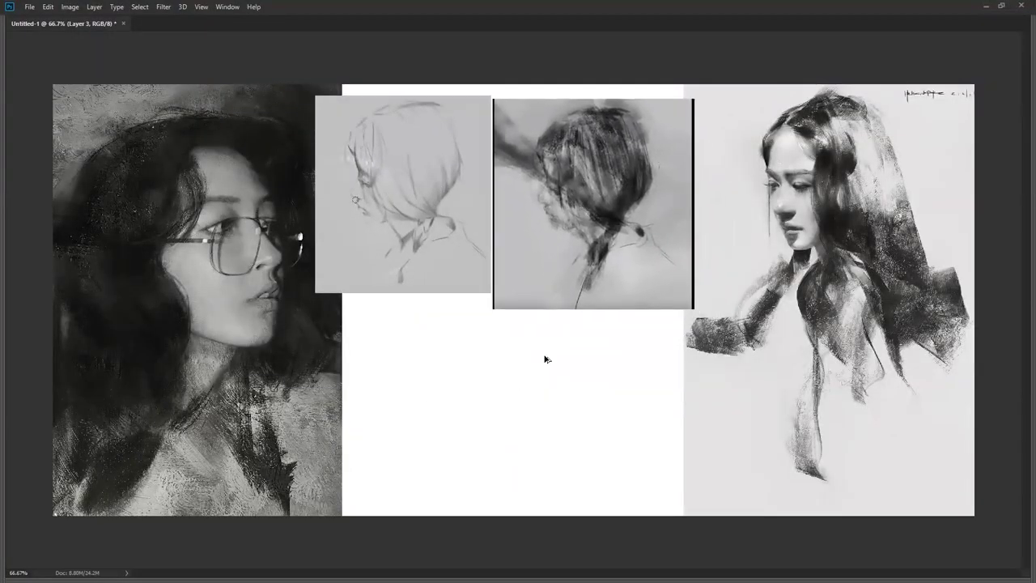
Step: Switch to the YouTube video, seek to 42:49, pause it and capture the close-up of the girl's head
key(alt+Tab)
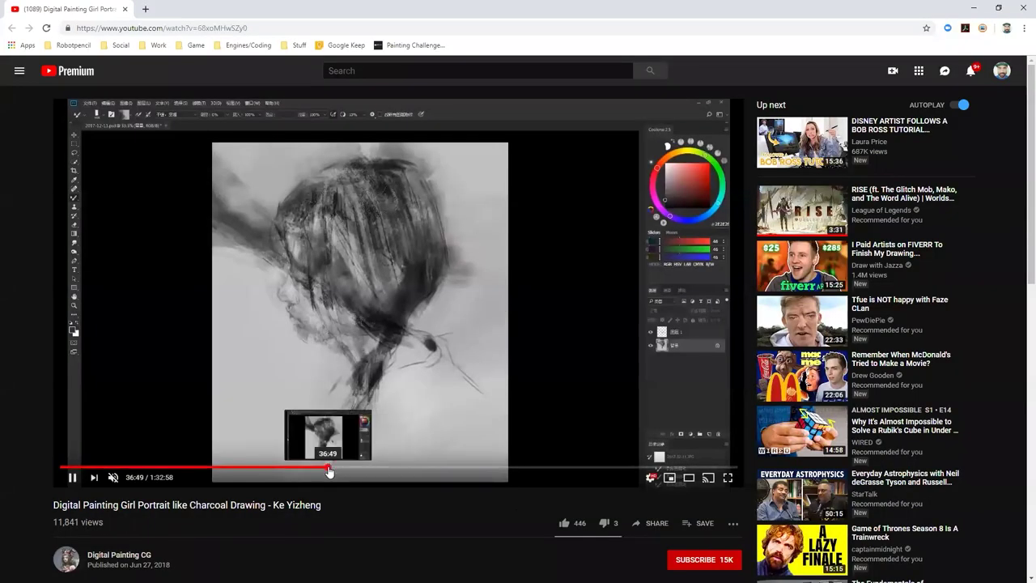
click(339, 472)
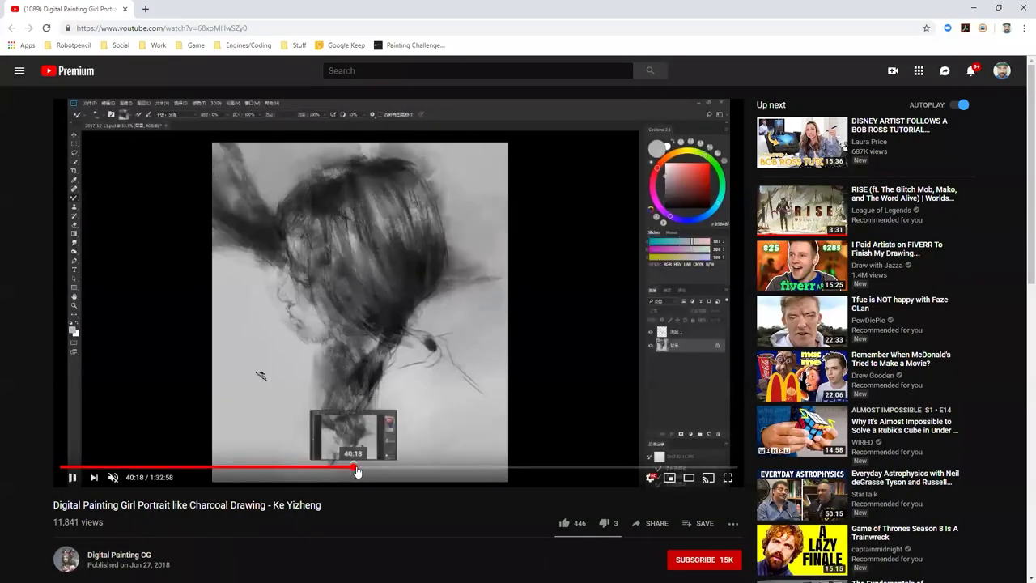
click(354, 472)
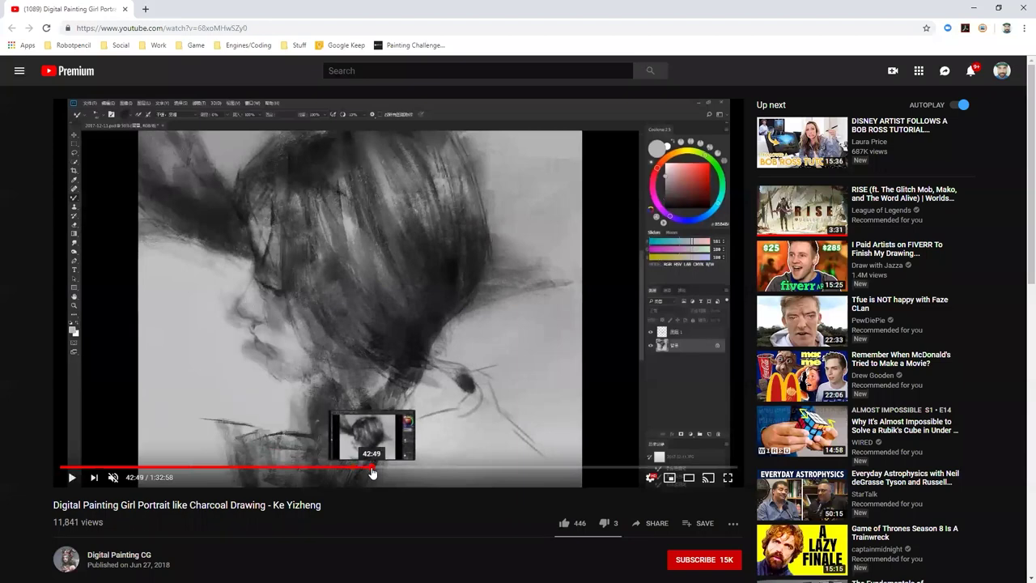
click(371, 473)
click(376, 411)
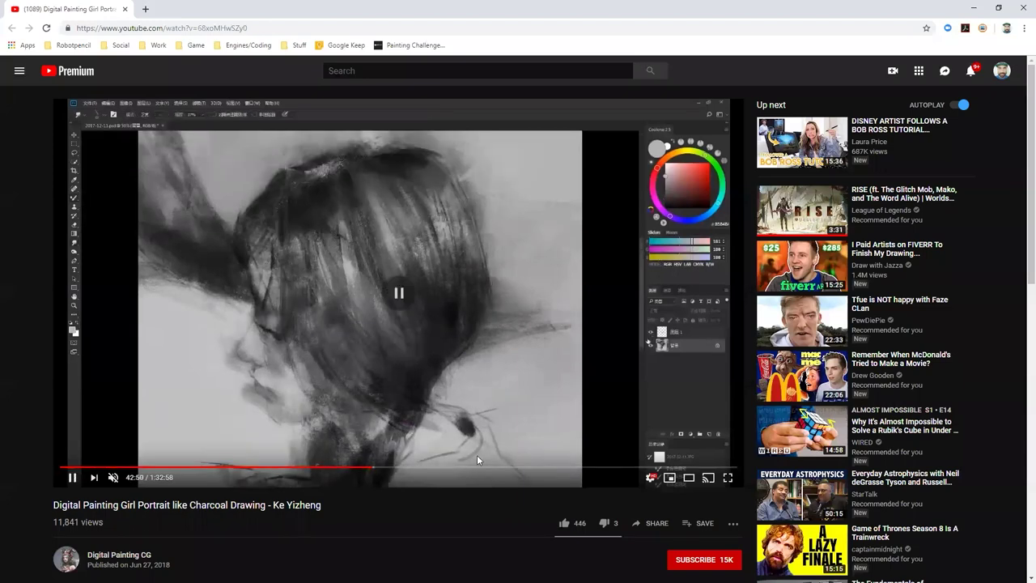
key(ctrl+Print)
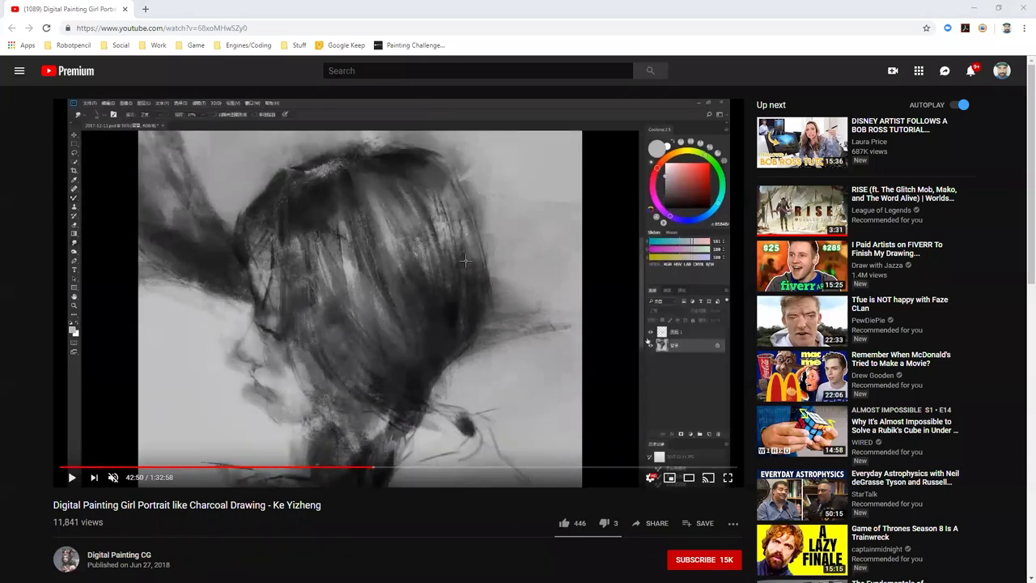
drag(194, 130, 525, 458)
Step: Switch to Photoshop, paste the head close-up, and place it below the line-sketch capture
key(alt+Tab)
key(ctrl+v)
drag(483, 328, 350, 440)
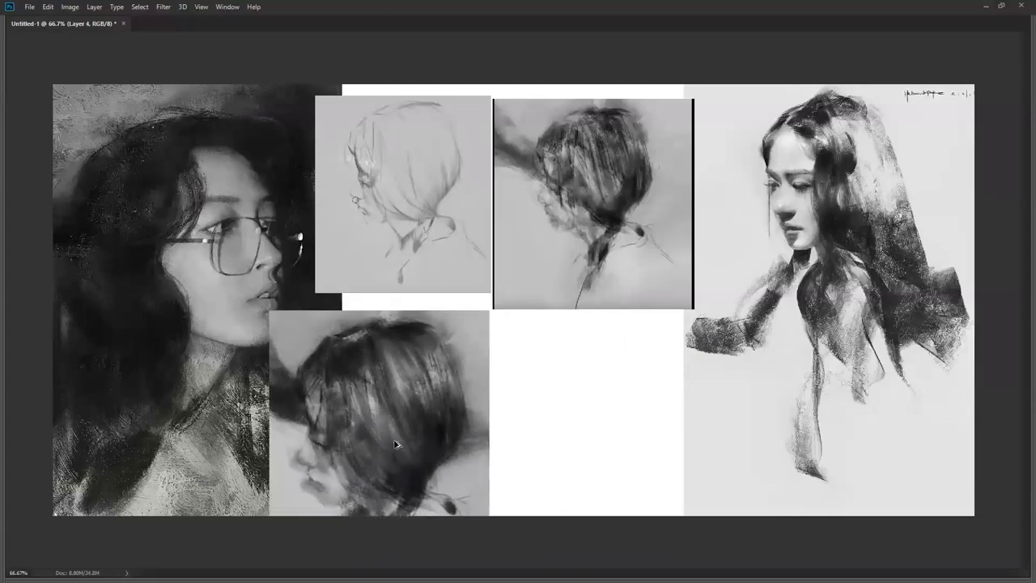
Step: Switch to the YouTube video, seek to 54:44, pause it at 54:53 and capture the full drawing
key(alt+Tab)
click(500, 469)
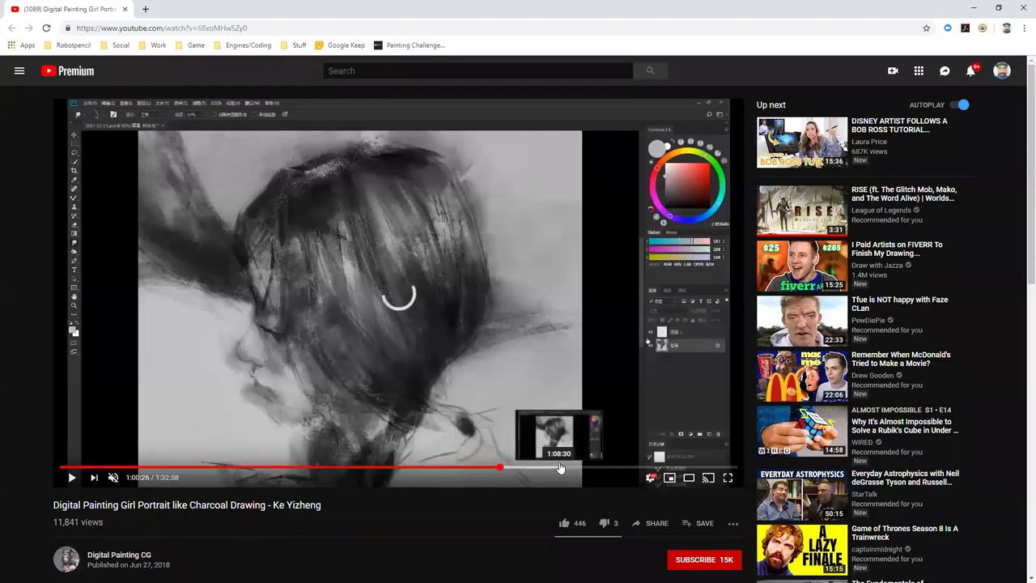
drag(496, 469, 469, 469)
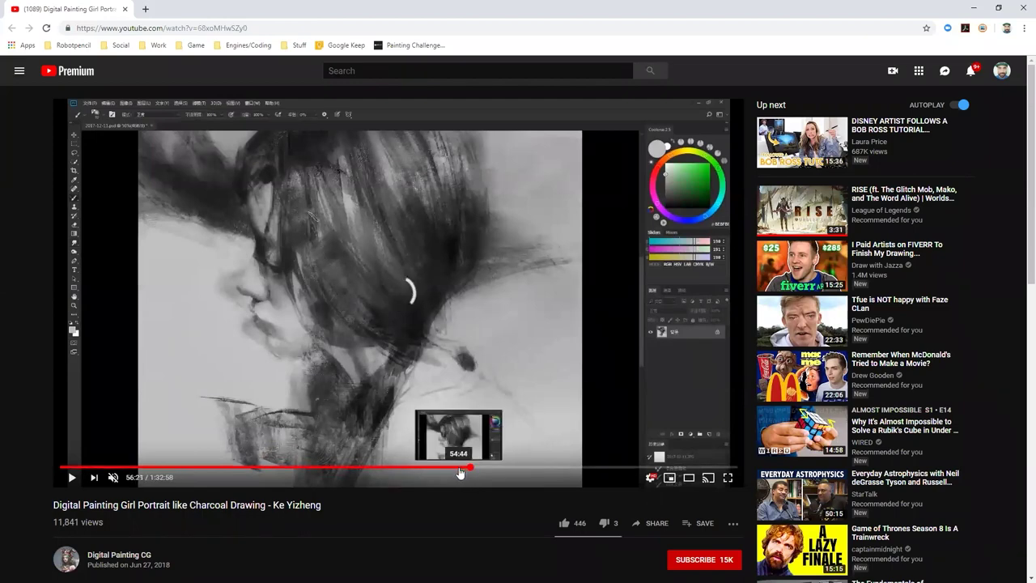
click(459, 470)
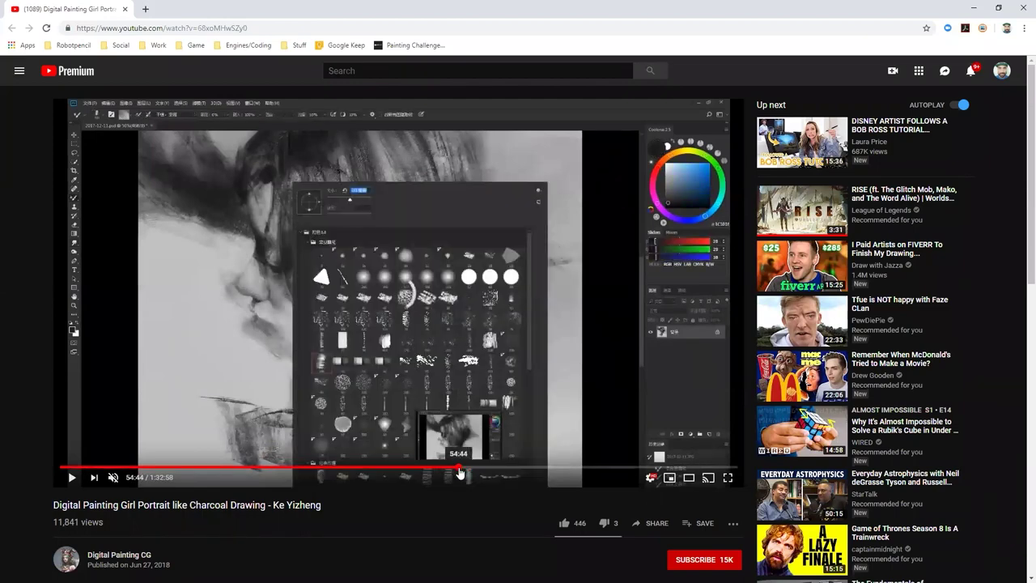
click(440, 393)
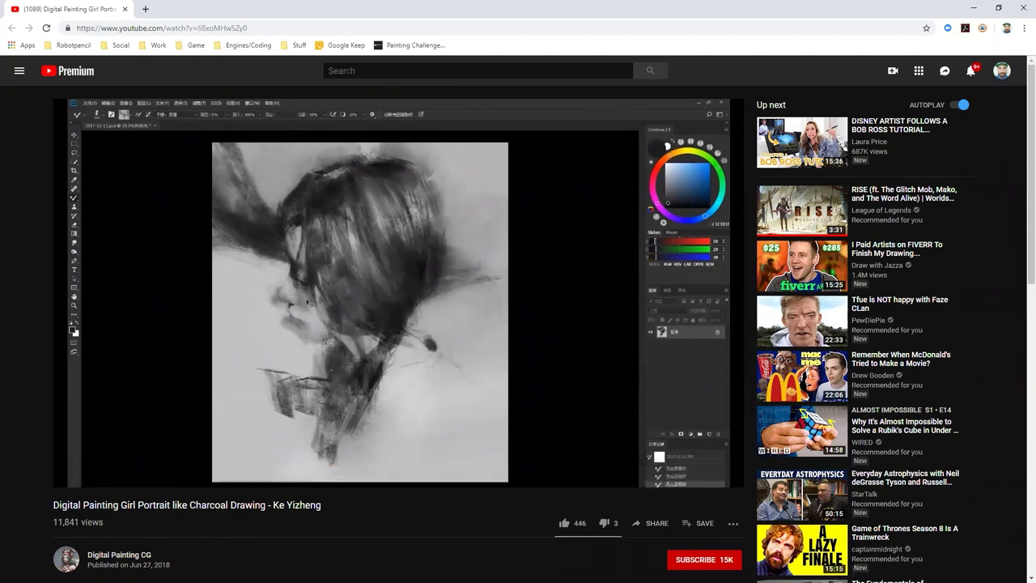
click(310, 371)
key(ctrl+Print)
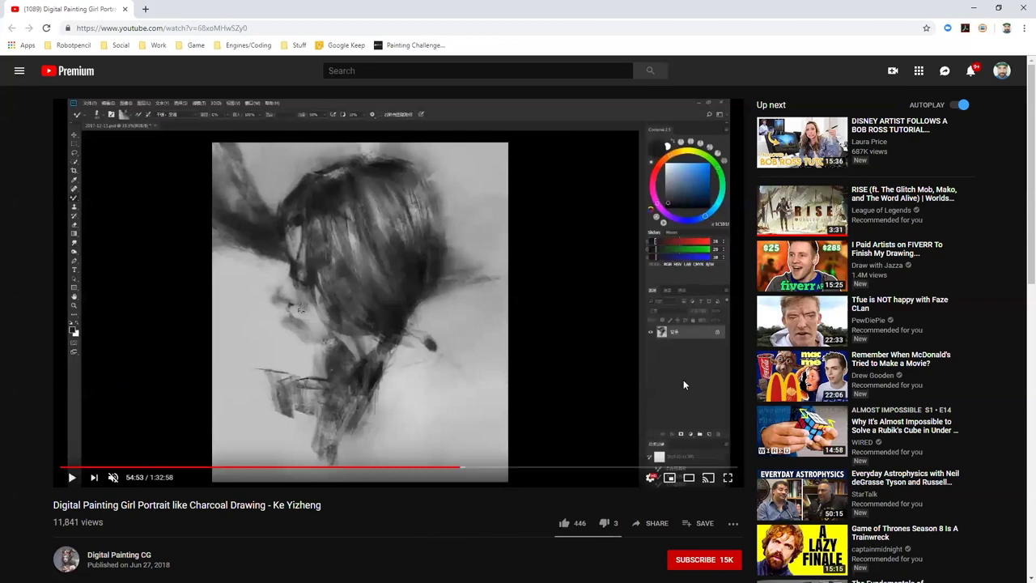
drag(215, 146, 529, 487)
Step: Switch to Photoshop, paste the capture, and place it over the lower part of the long-haired girl's portrait
key(alt+Tab)
key(ctrl+v)
mouse_move(563, 398)
mouse_down()
mouse_move(727, 454)
mouse_move(743, 448)
mouse_up()
Step: Shrink the head close-up and place it over the glasses portrait's lower corner, and shift the background portraits layer slightly up and left
drag(399, 412, 352, 396)
key(ctrl+t)
drag(441, 294, 385, 368)
drag(327, 388, 335, 368)
drag(384, 345, 414, 314)
mouse_move(351, 374)
mouse_down()
mouse_move(326, 396)
mouse_move(260, 373)
mouse_move(389, 371)
mouse_up()
key(Return)
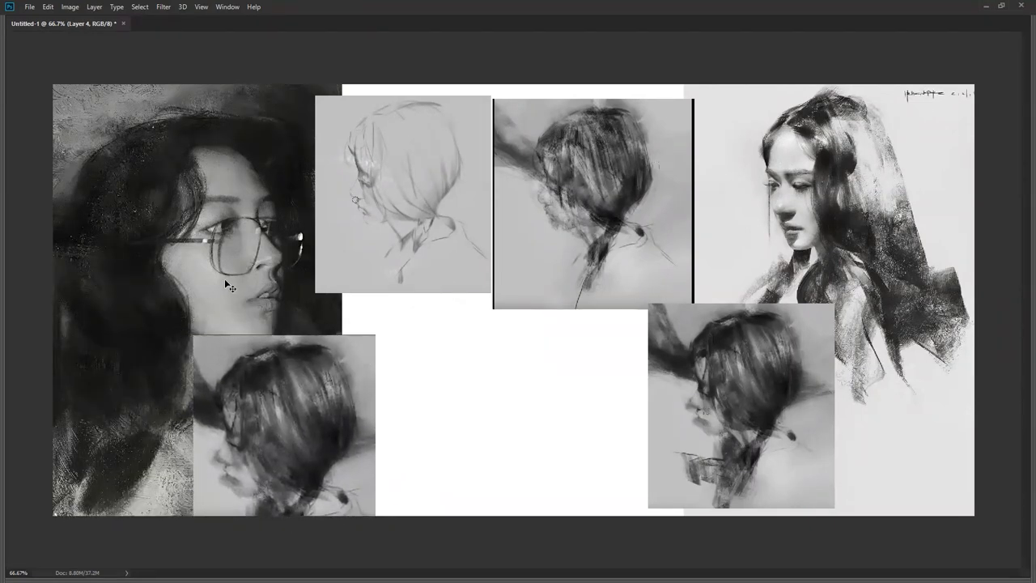
drag(224, 279, 231, 253)
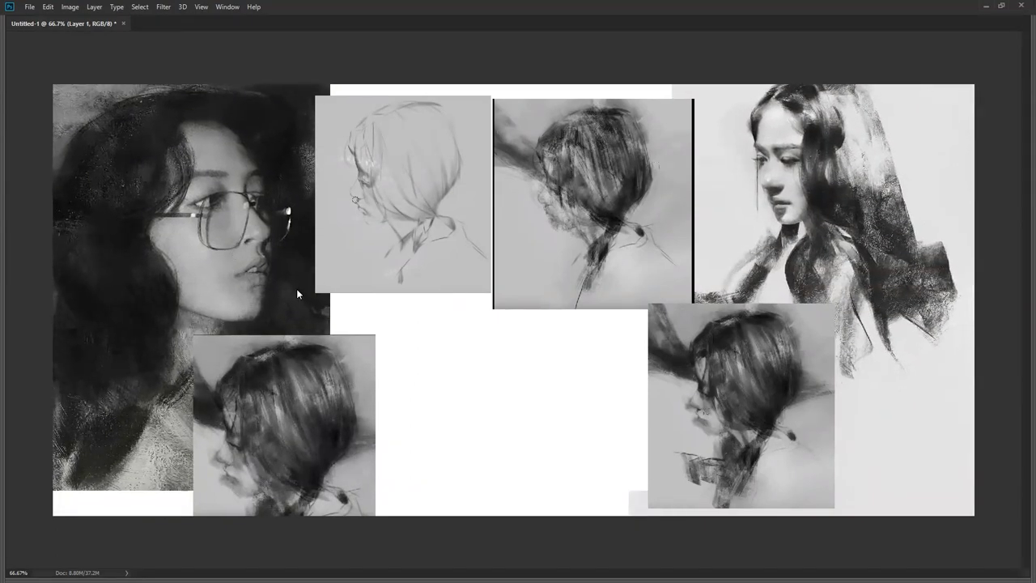
Step: Switch to the YouTube video and compare the face-shading stages between 58:17 and 1:03:41
key(alt+Tab)
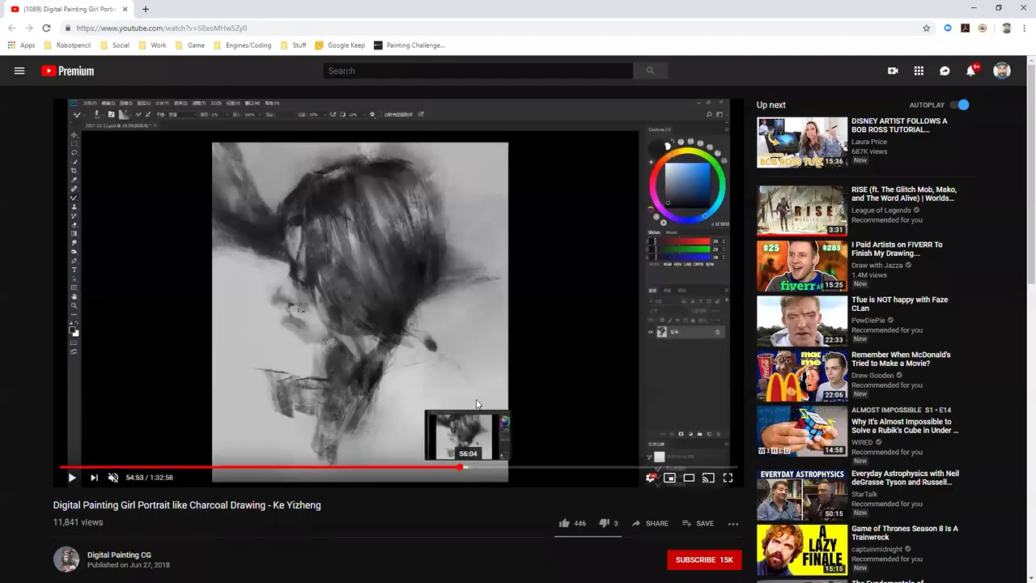
click(478, 345)
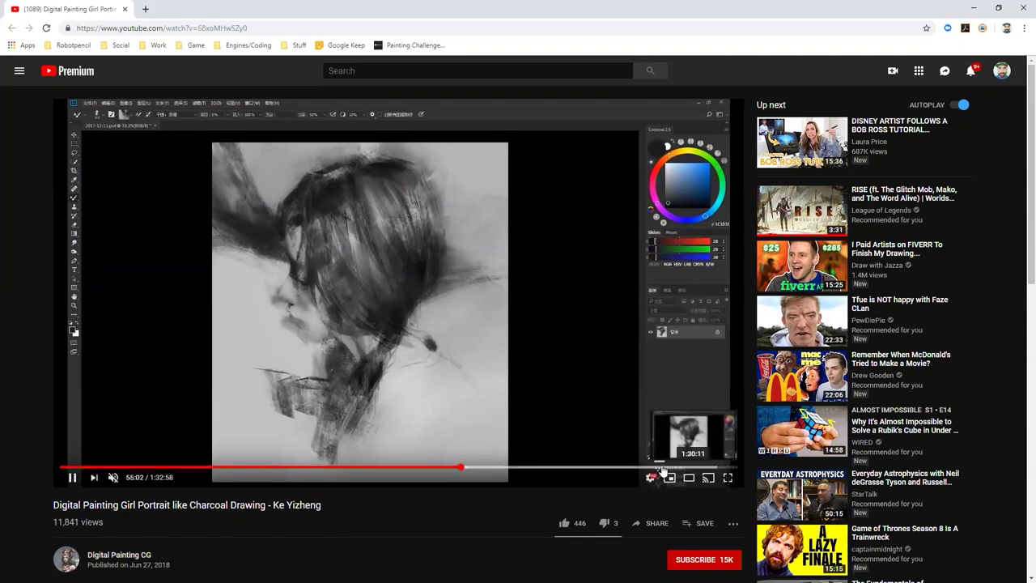
click(484, 468)
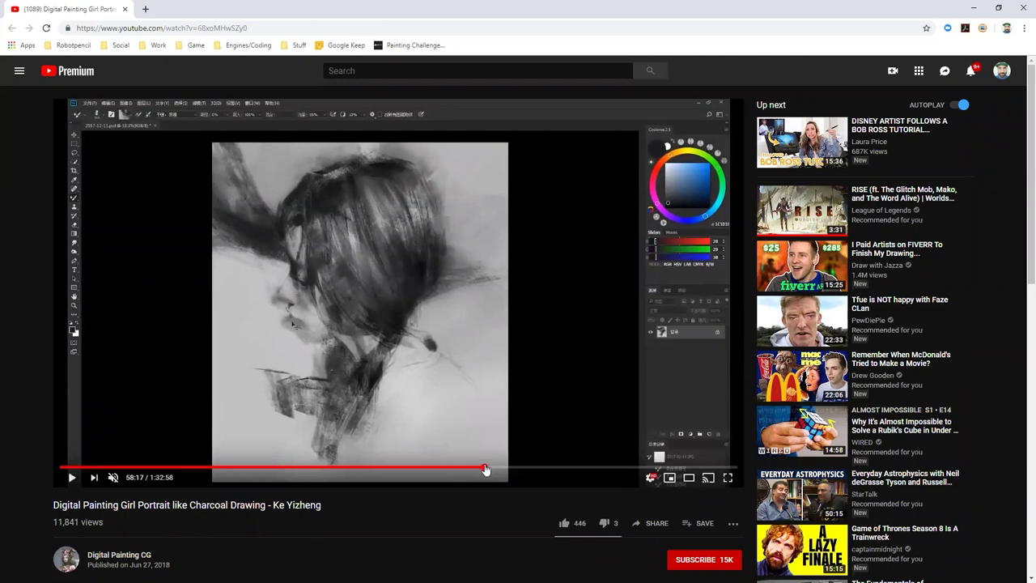
click(525, 468)
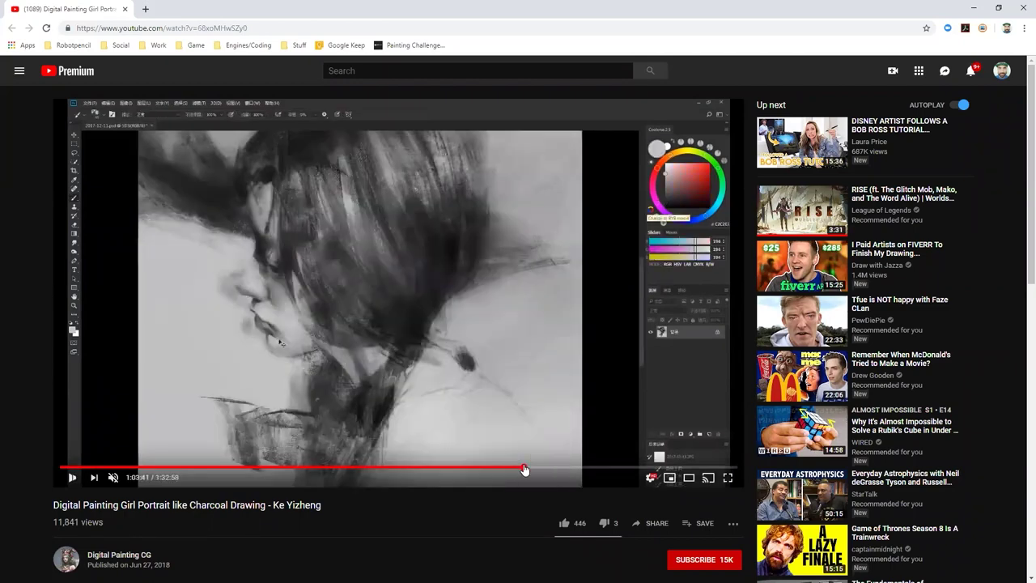
click(509, 469)
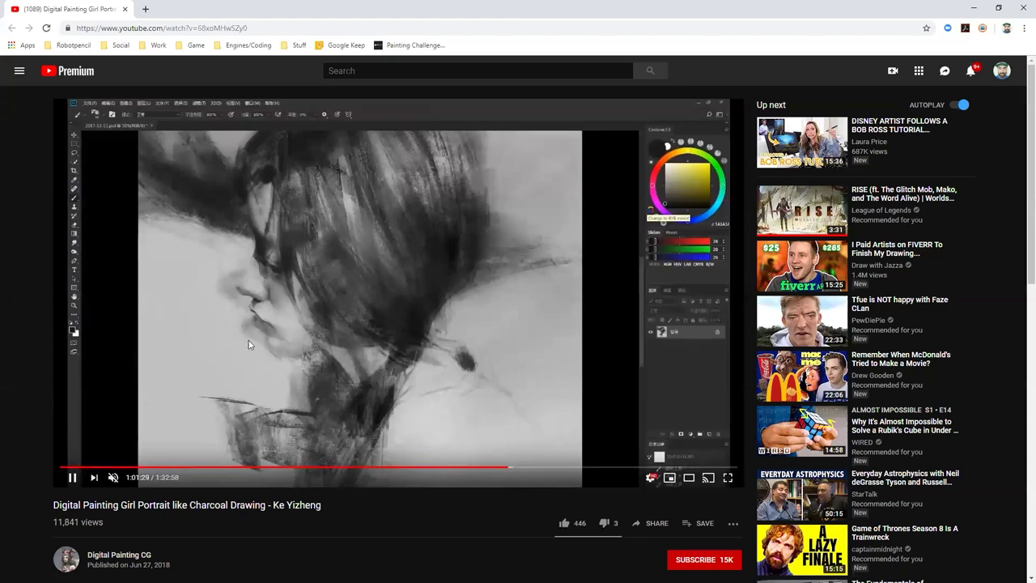
click(486, 469)
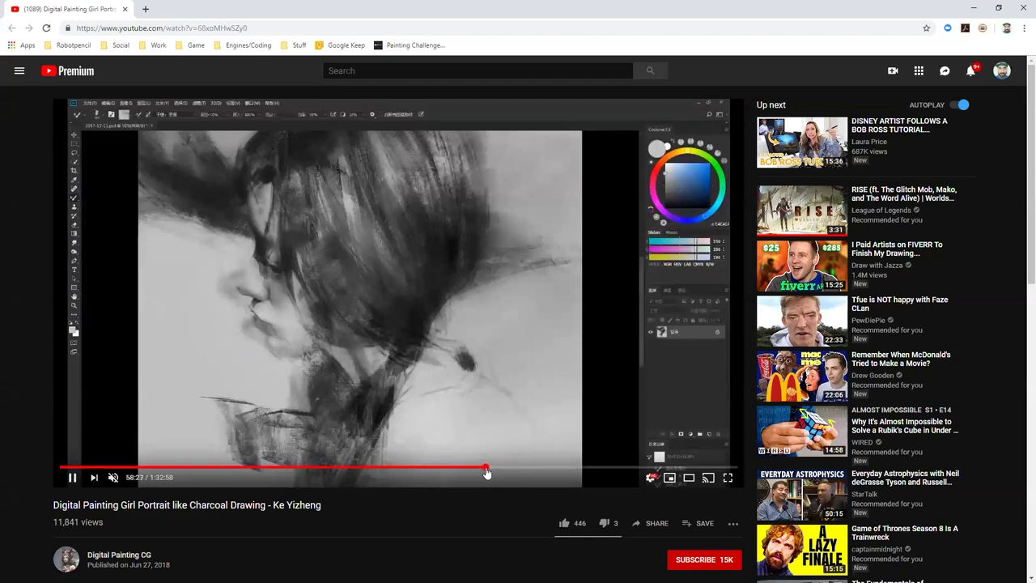
mouse_move(486, 472)
mouse_down()
mouse_move(460, 471)
mouse_move(496, 471)
mouse_up()
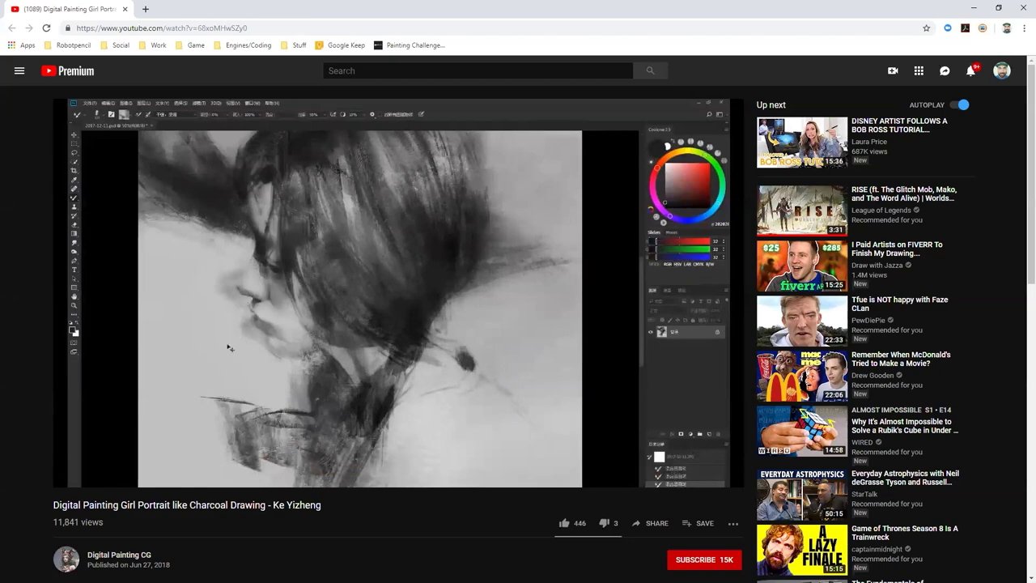
Step: Seek the video to 1:02:21, pause it, capture the face close-up, and place it in the Photoshop board's lower left corner
mouse_move(528, 429)
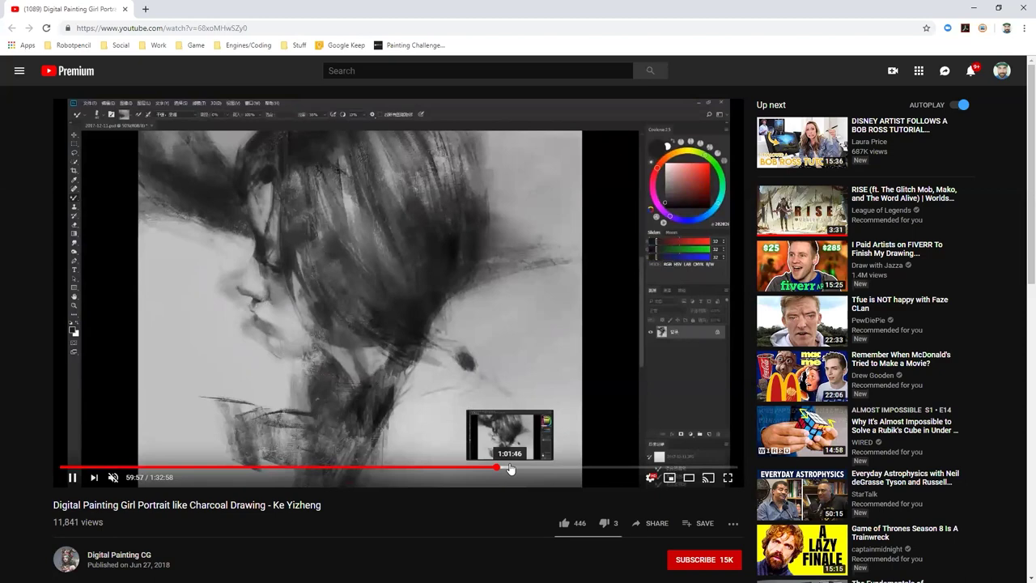
click(513, 468)
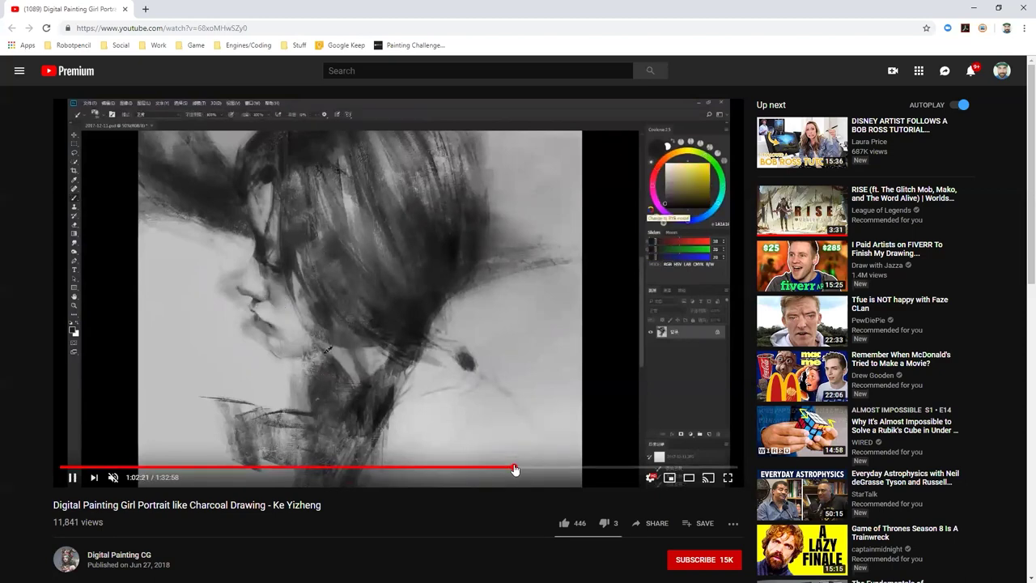
click(585, 452)
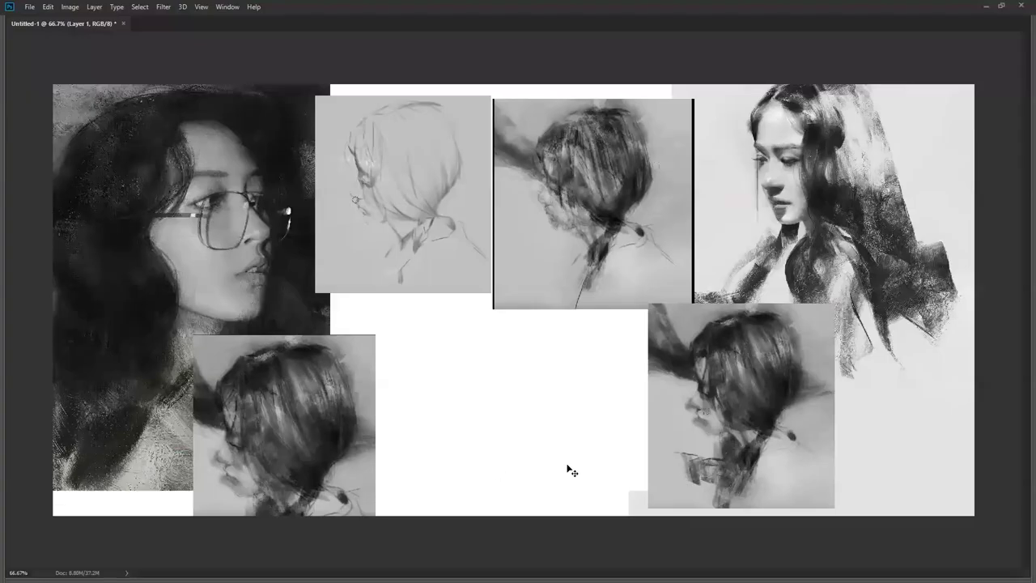
drag(566, 469, 134, 496)
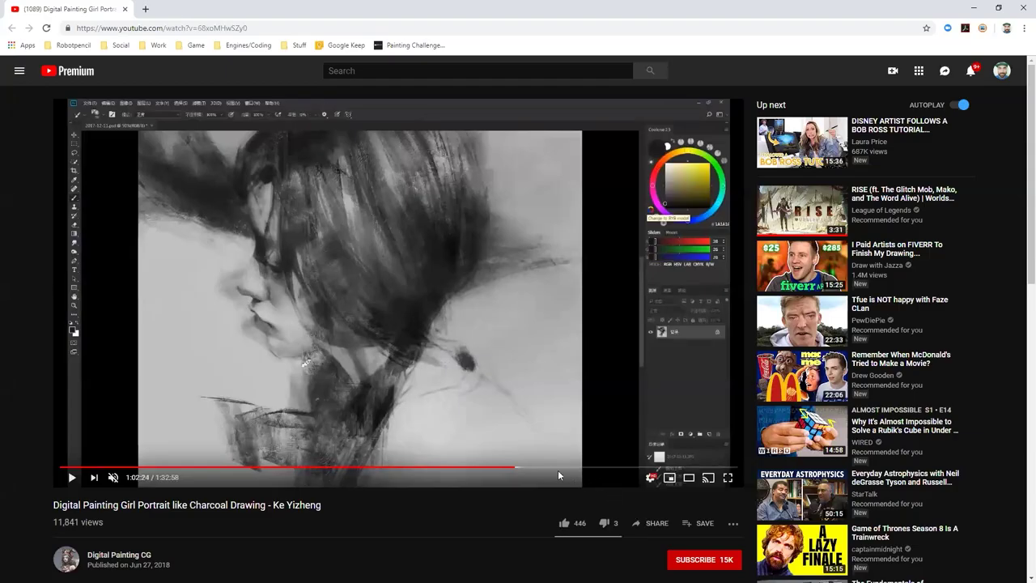
Step: Switch to the YouTube video and examine its late stages from 1:10:52 to 1:30:46, plus the early sketch stages at 21:00 and 24:41
click(577, 468)
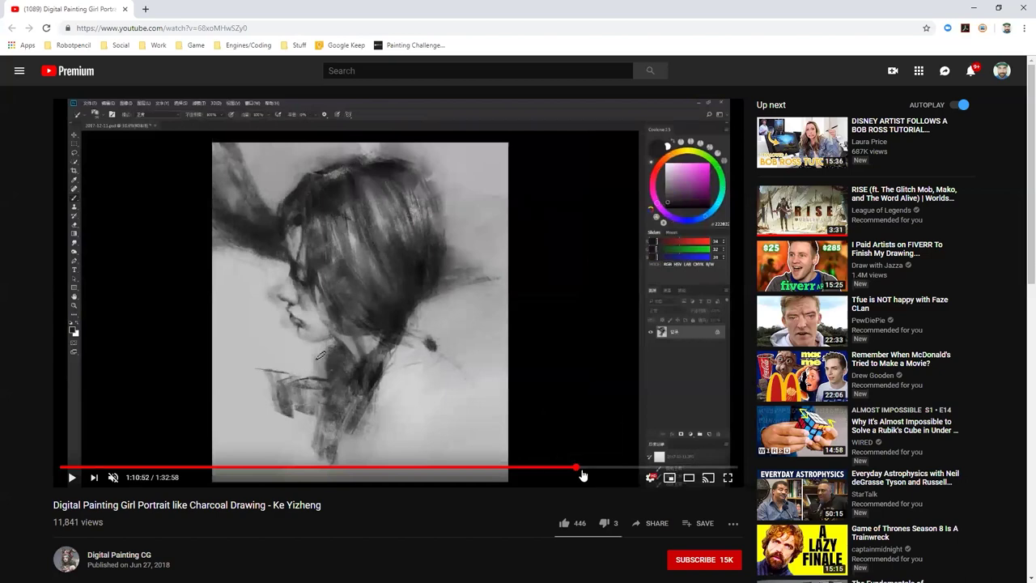
click(626, 469)
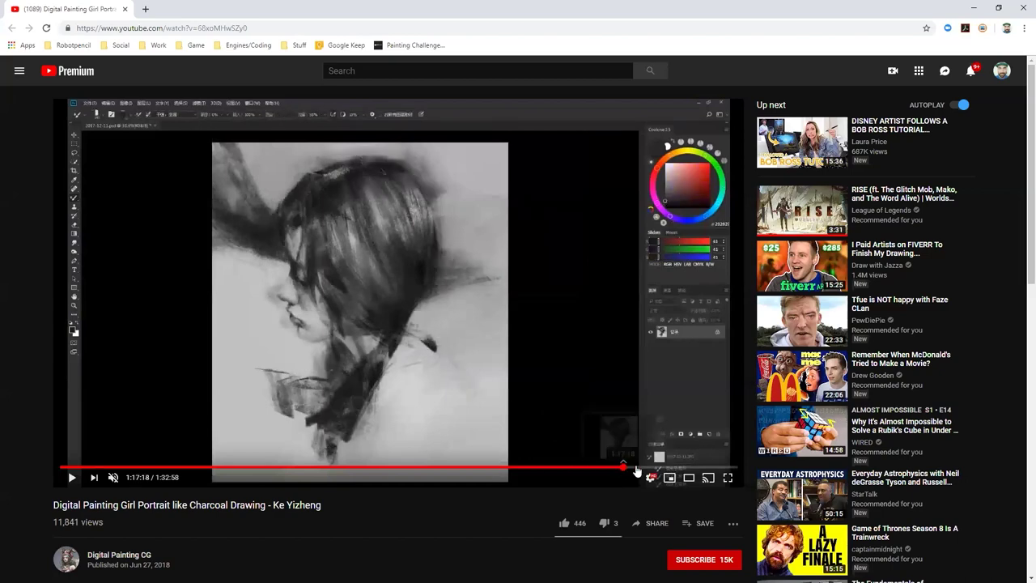
click(679, 468)
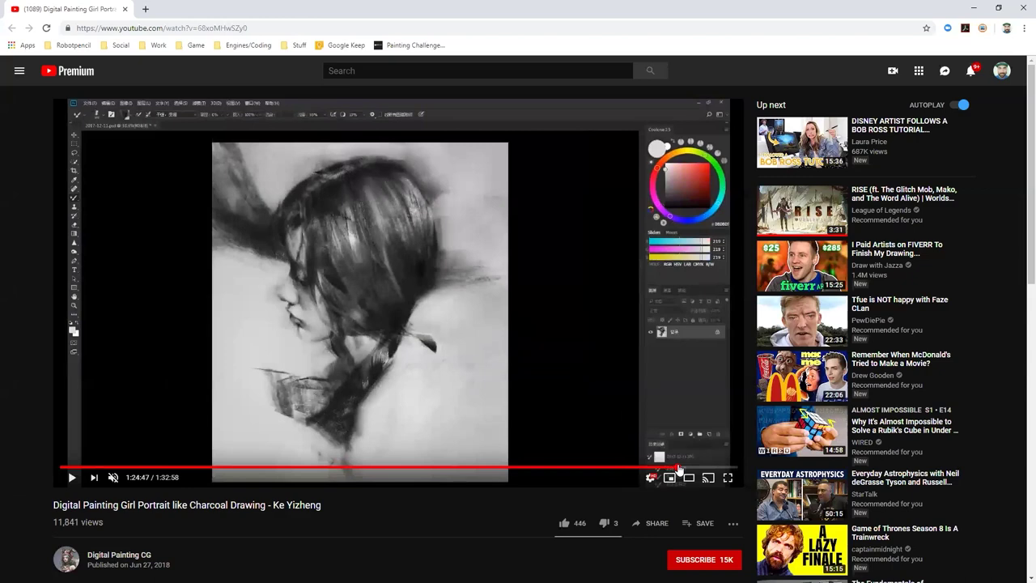
key(alt+Tab)
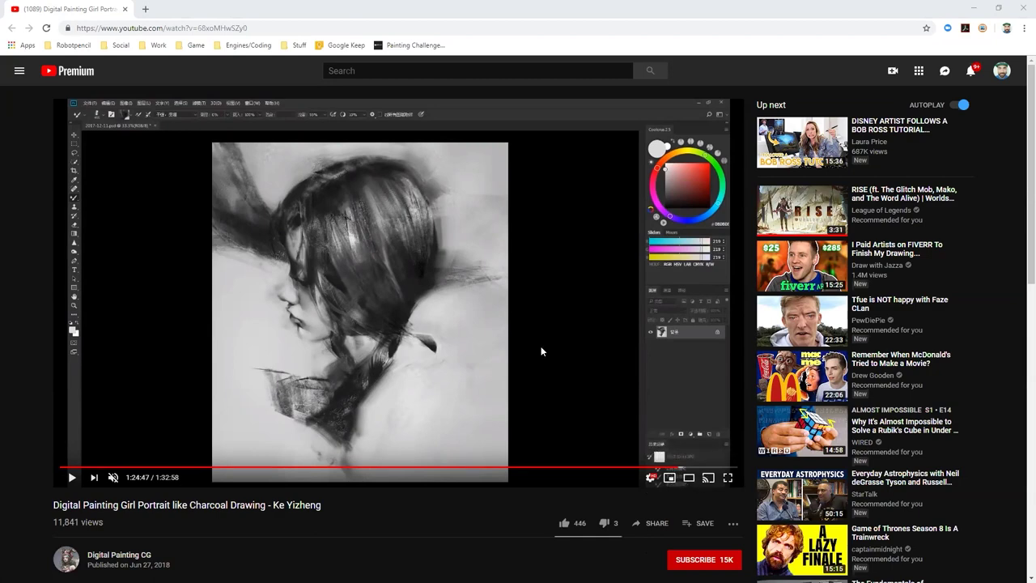
click(721, 467)
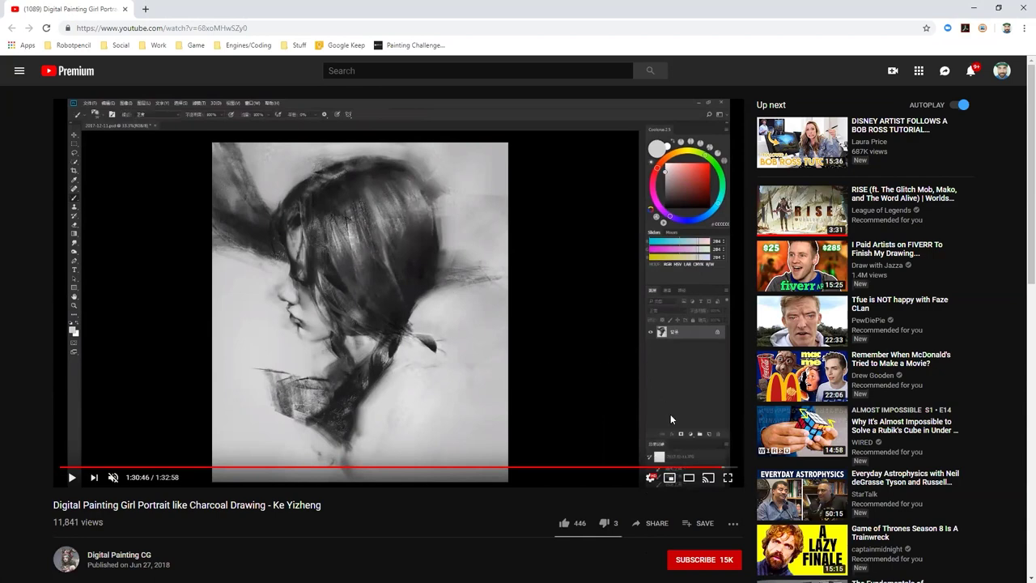
click(689, 467)
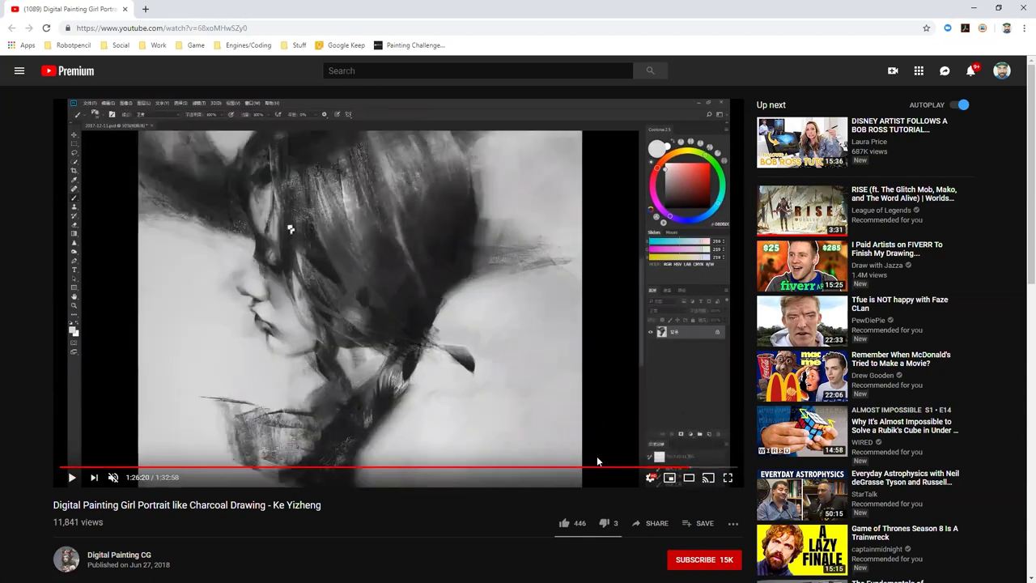
click(190, 460)
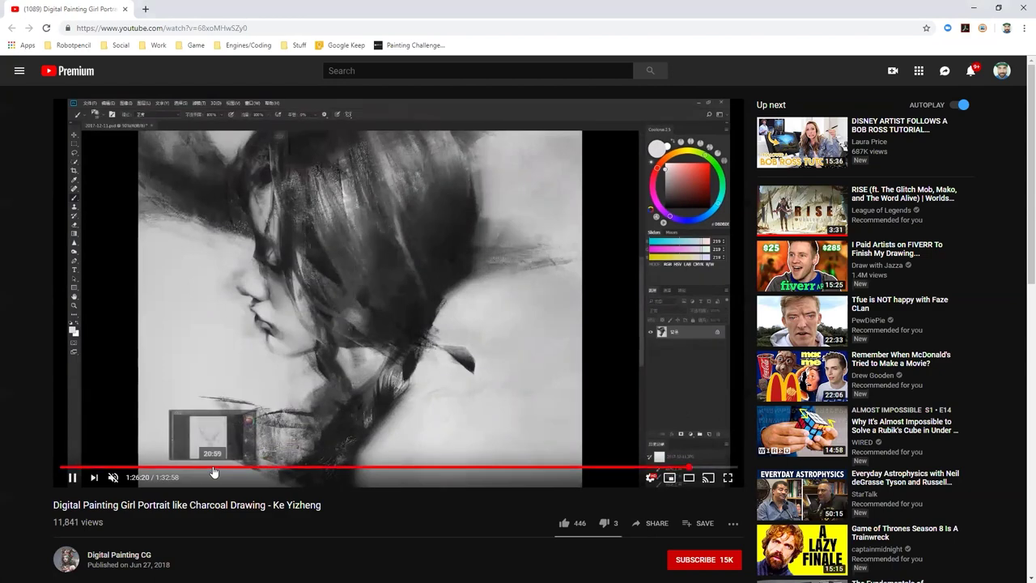
click(214, 468)
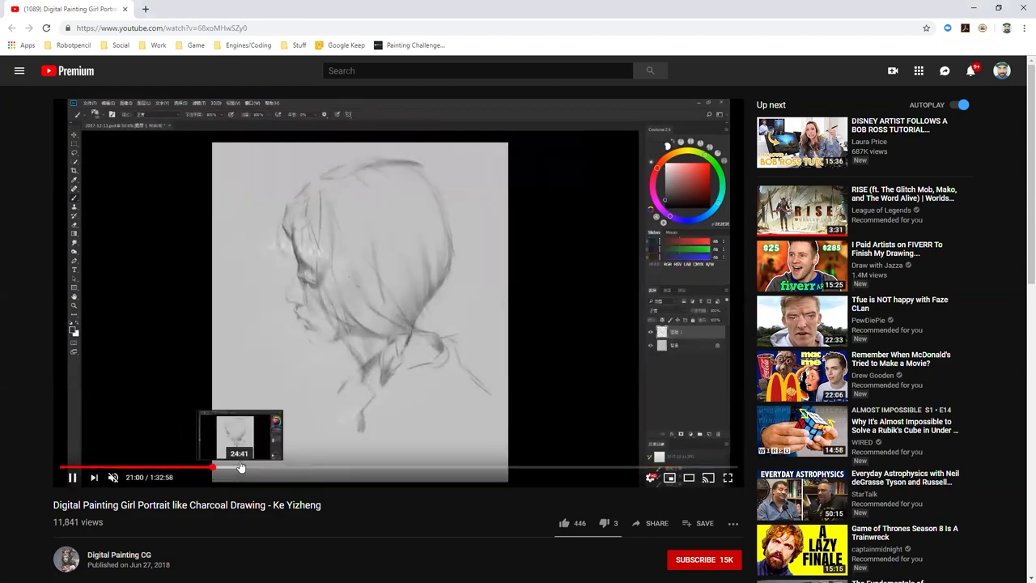
click(240, 468)
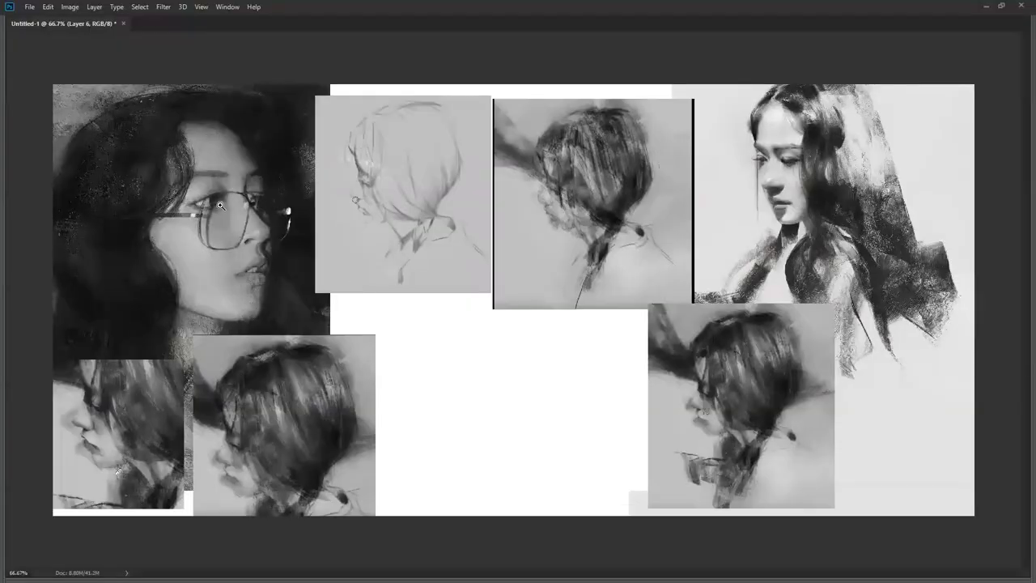
Step: Switch to Photoshop and examine the glasses portrait's hair, face and edges up close at 100% and 200% zoom
click(220, 205)
click(220, 205)
drag(189, 232, 571, 278)
alt+click(407, 271)
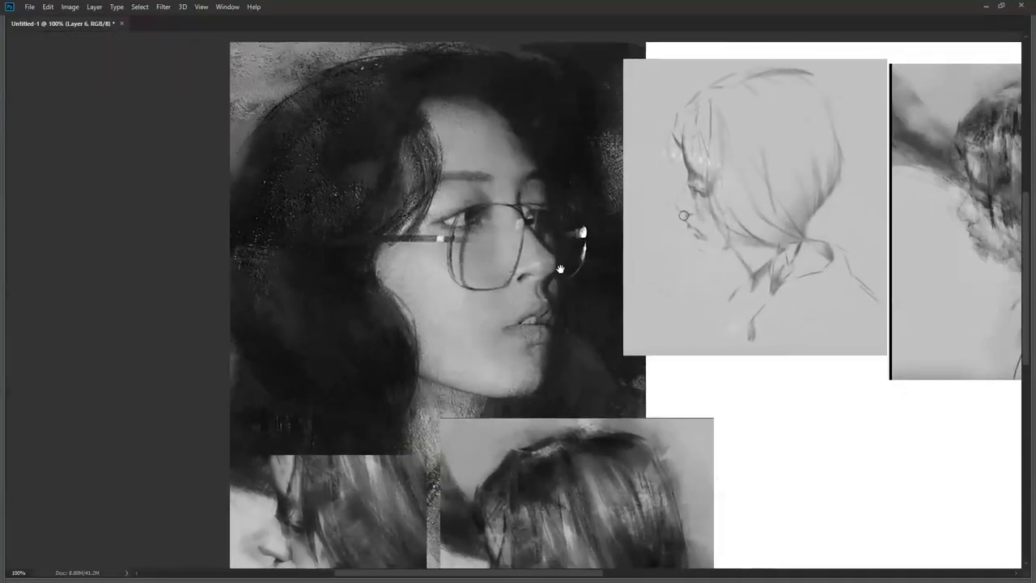
click(267, 233)
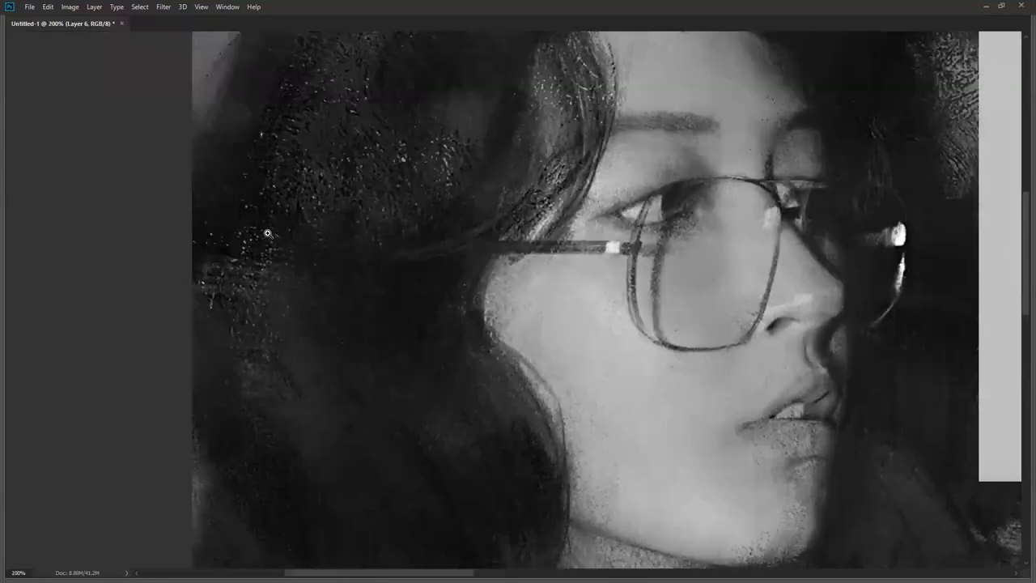
alt+click(267, 233)
drag(487, 289, 434, 252)
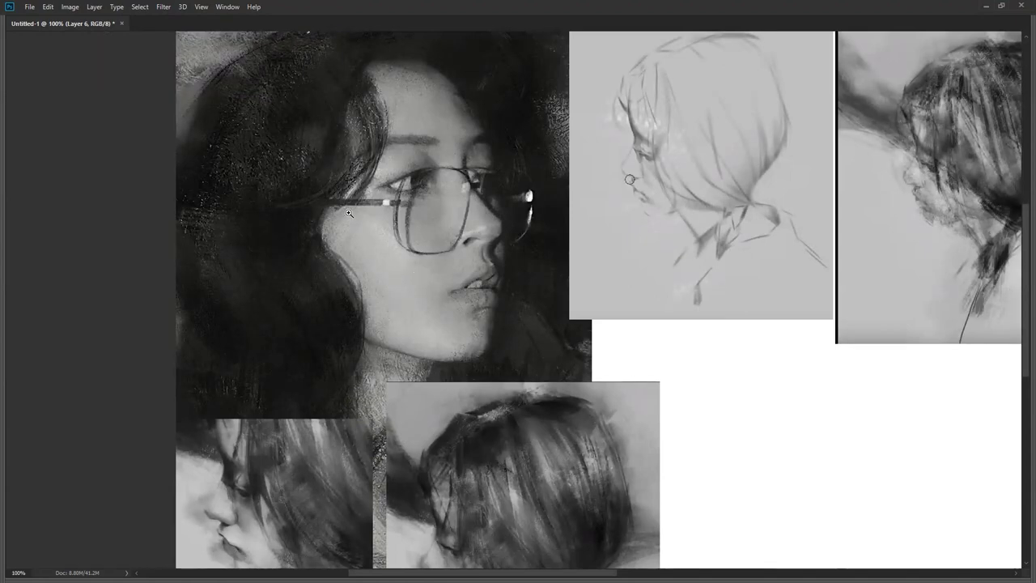
drag(406, 188, 408, 276)
drag(434, 341, 413, 275)
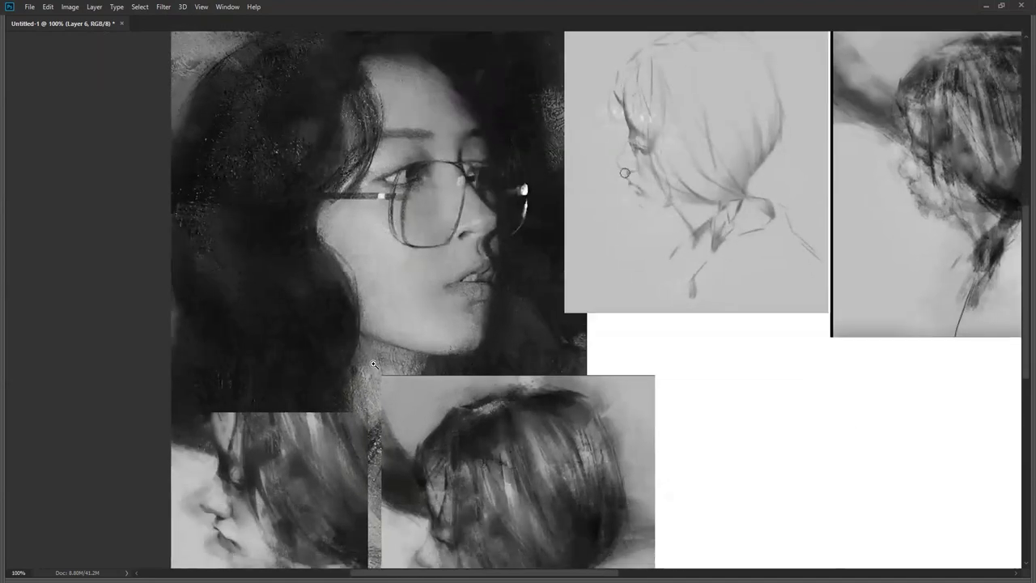
drag(385, 308, 300, 350)
drag(387, 376, 369, 369)
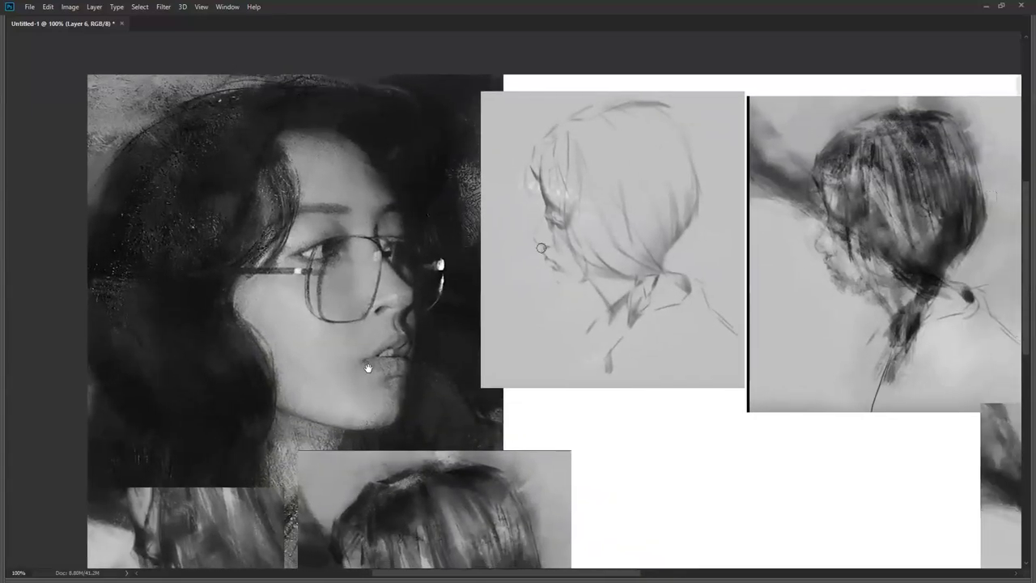
drag(371, 369, 443, 355)
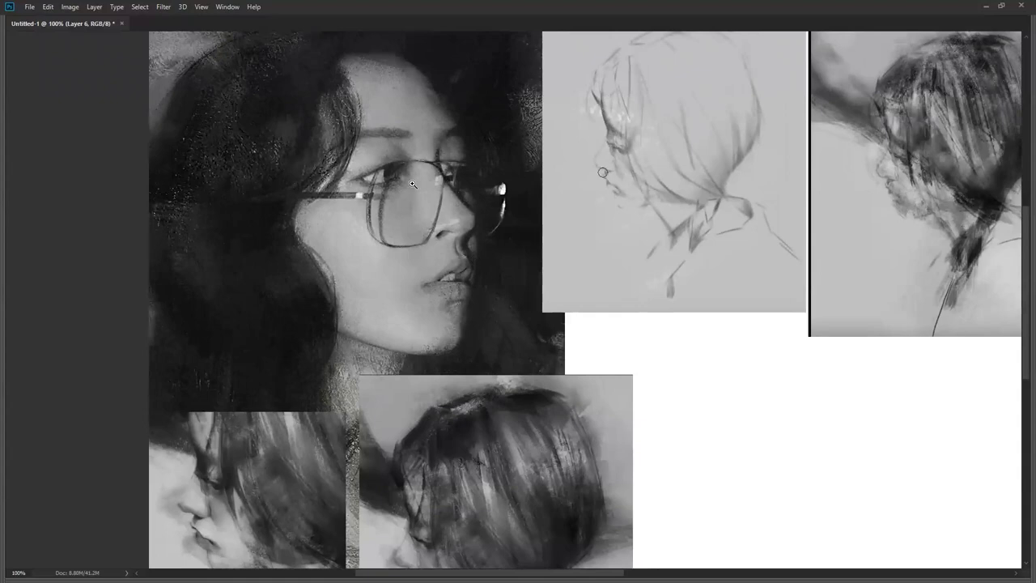
drag(549, 243, 441, 261)
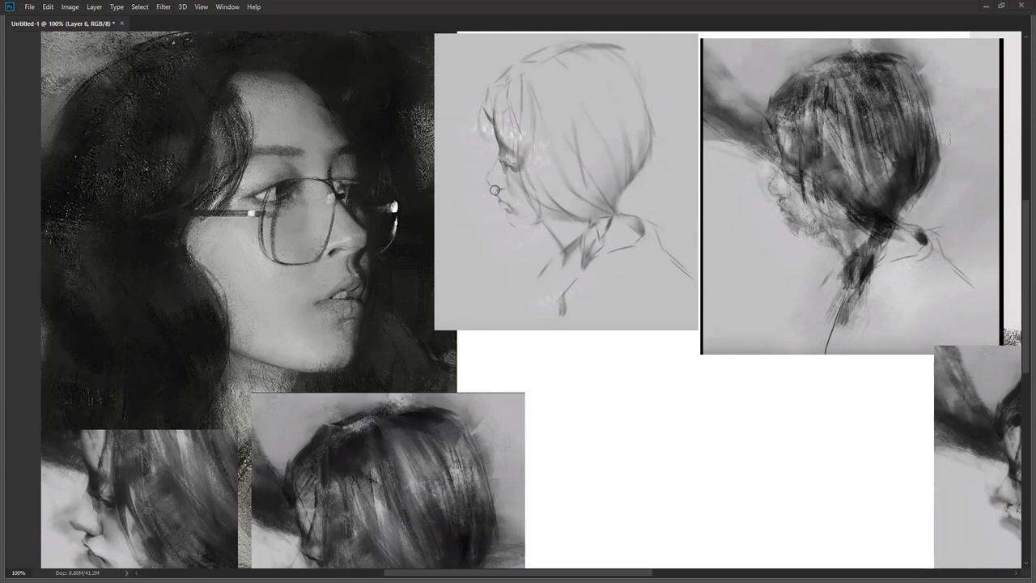
Step: Add the four-panel colour portrait study to the board, resize it, and place it over the glasses portrait
drag(495, 189, 260, 387)
drag(319, 323, 518, 120)
drag(273, 252, 146, 295)
key(Return)
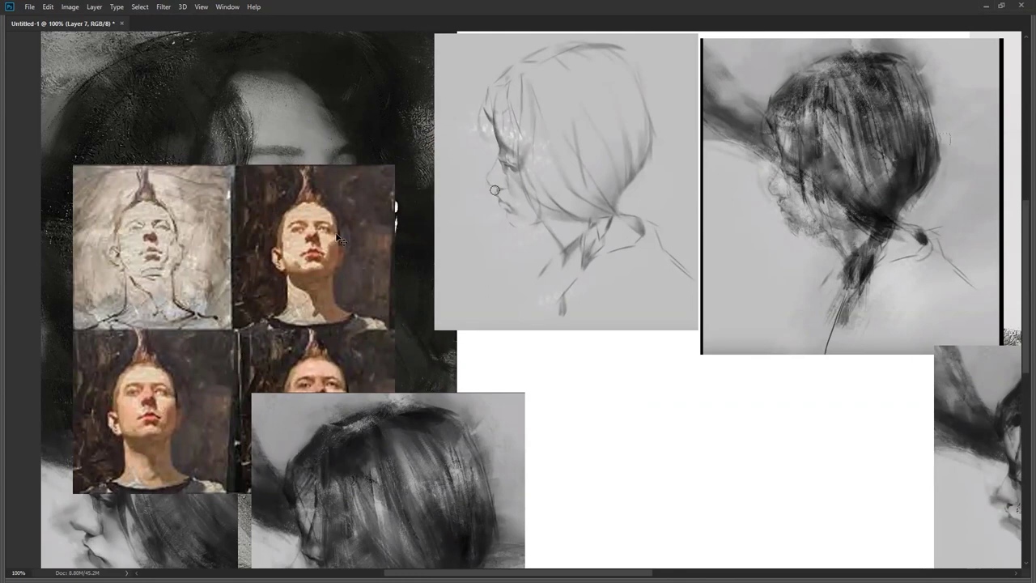
Step: Move the four-panel colour study to the board's lower right corner and shift the neighbouring profile capture down beside it
drag(304, 308, 293, 226)
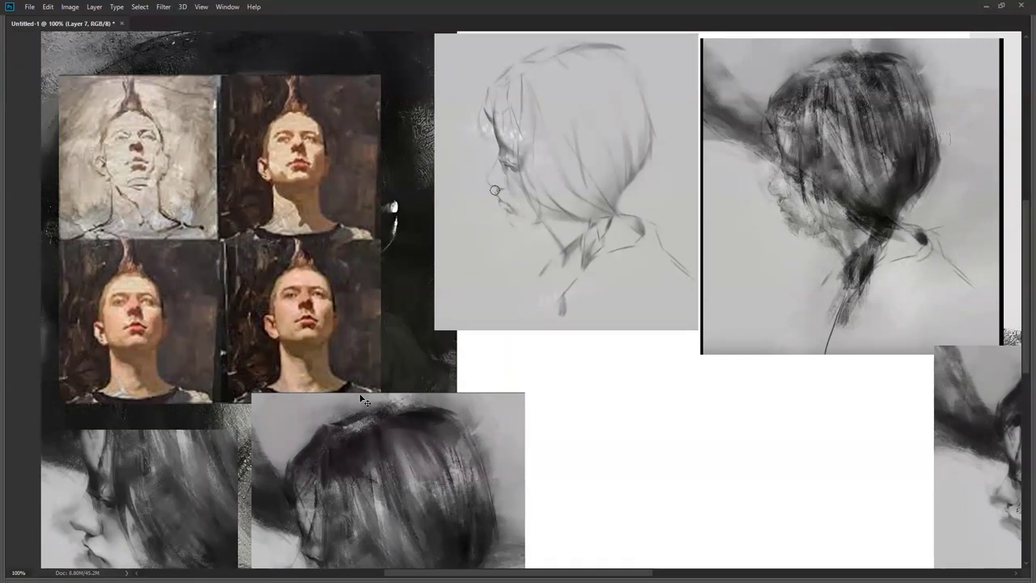
key(ctrl+minus)
key(ctrl+minus)
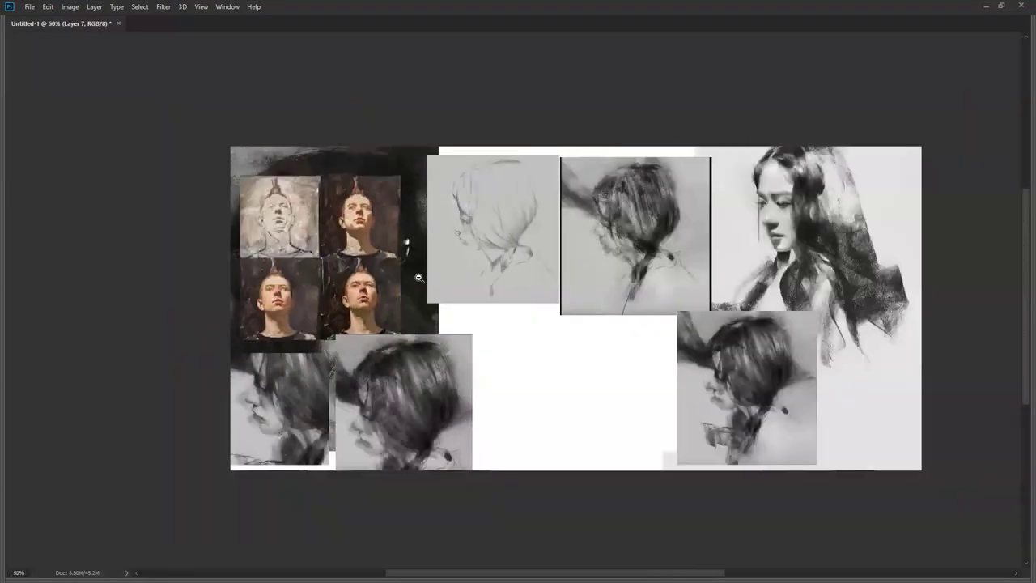
mouse_move(365, 267)
mouse_down()
mouse_move(915, 365)
mouse_move(648, 395)
mouse_move(917, 395)
mouse_up()
drag(757, 396, 779, 408)
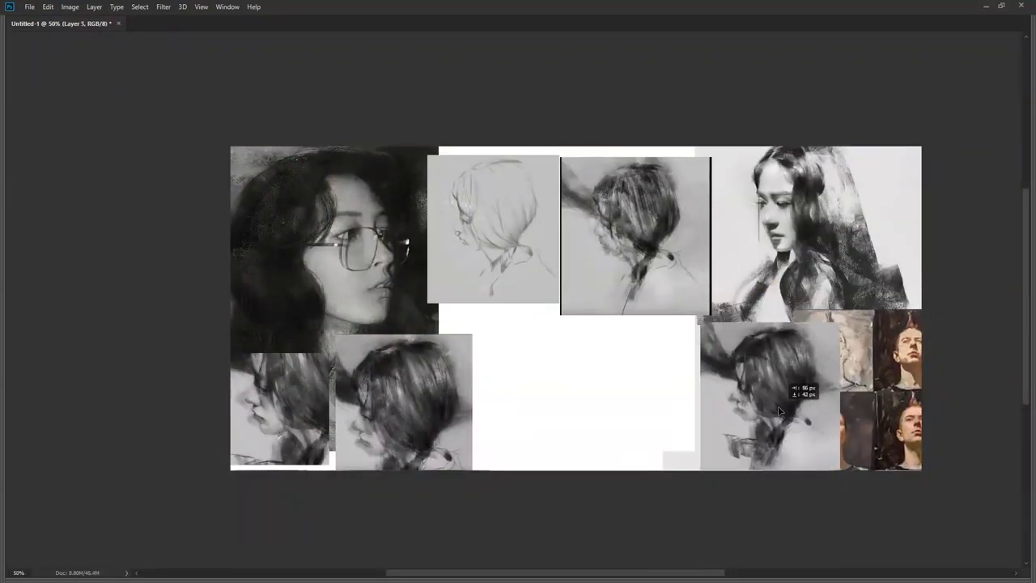
Step: Examine the long-haired woman portrait's face, hair and dry-brush texture up close at 200% and 100% zoom
scroll(779, 216, up, 2)
drag(752, 248, 415, 298)
ctrl+click(617, 263)
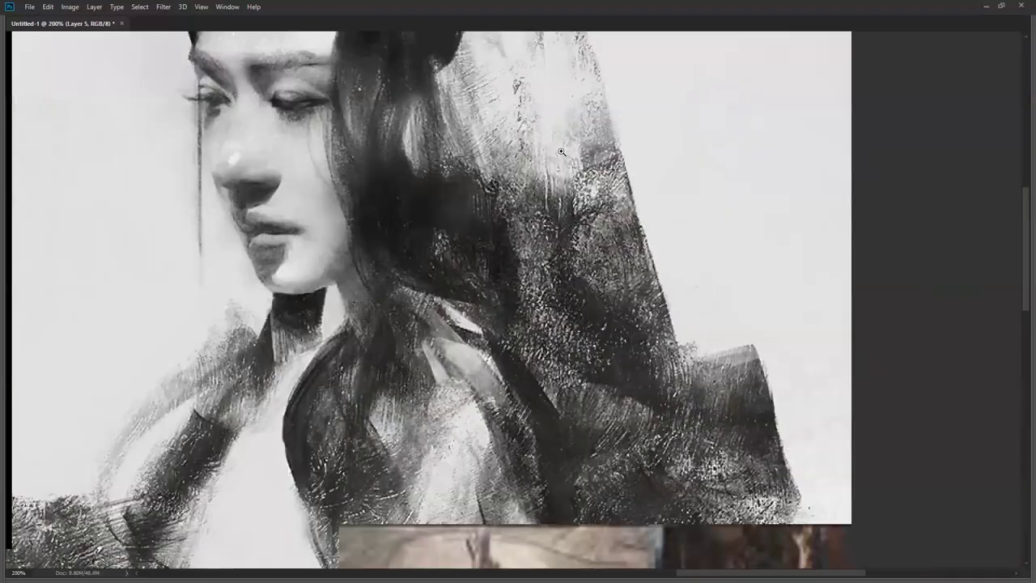
scroll(562, 252, down, 2)
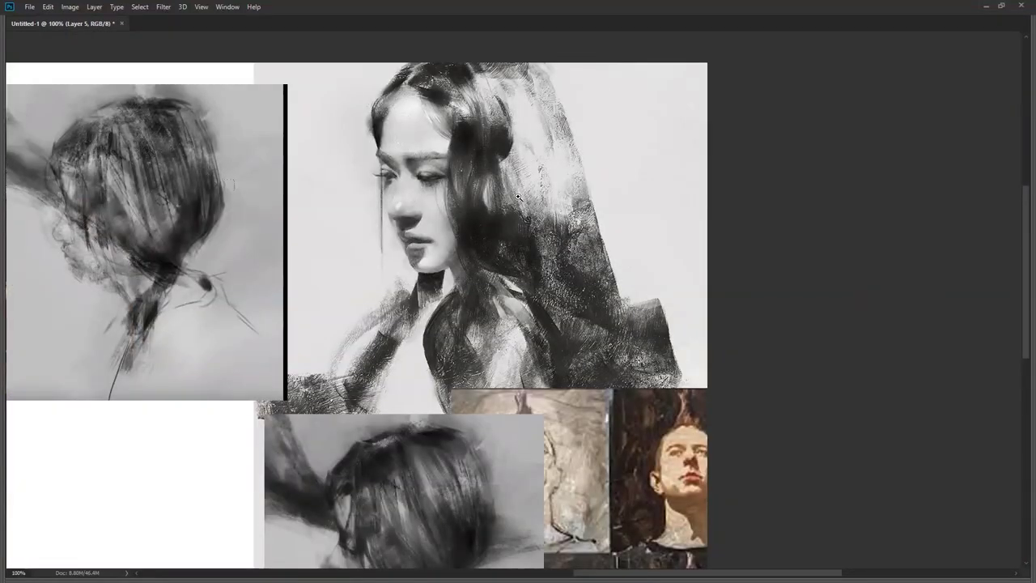
drag(570, 354, 576, 324)
drag(413, 139, 438, 202)
ctrl+click(439, 167)
alt+click(439, 167)
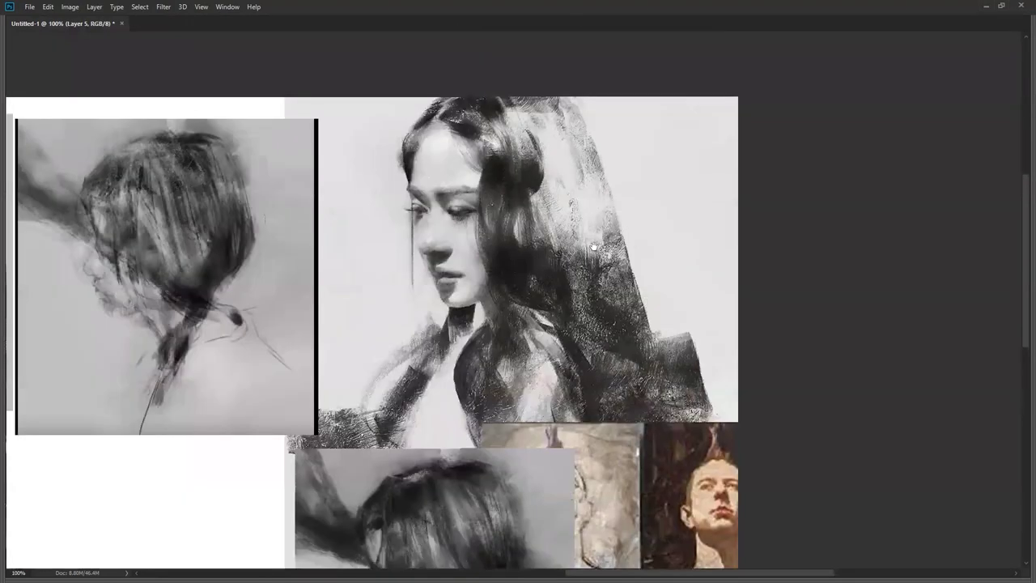
drag(556, 309, 594, 247)
Step: Add a new empty layer above the reference images
drag(339, 276, 480, 252)
drag(194, 242, 449, 254)
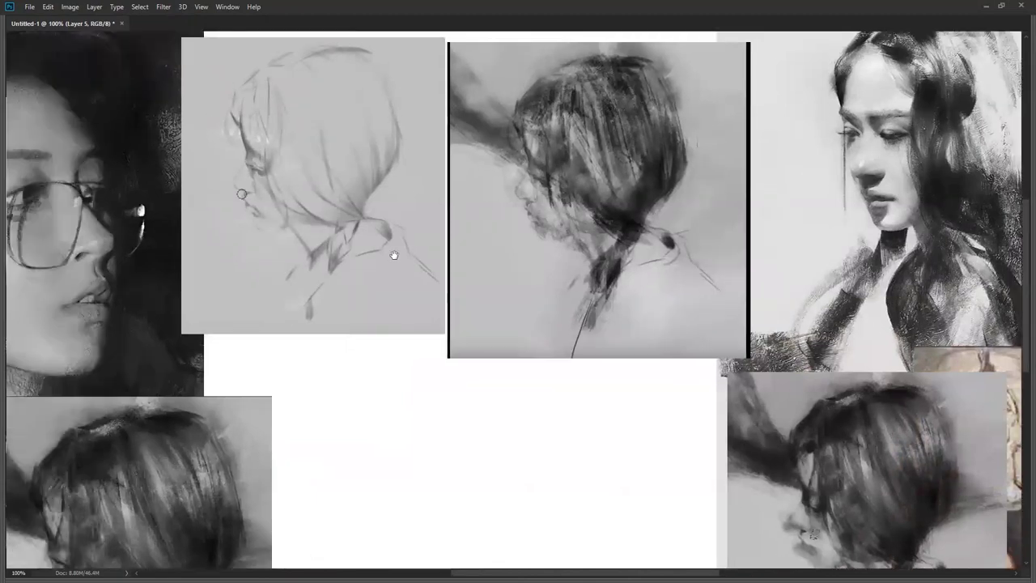
drag(346, 264, 578, 227)
alt+click(416, 274)
drag(459, 394, 493, 375)
drag(316, 157, 368, 219)
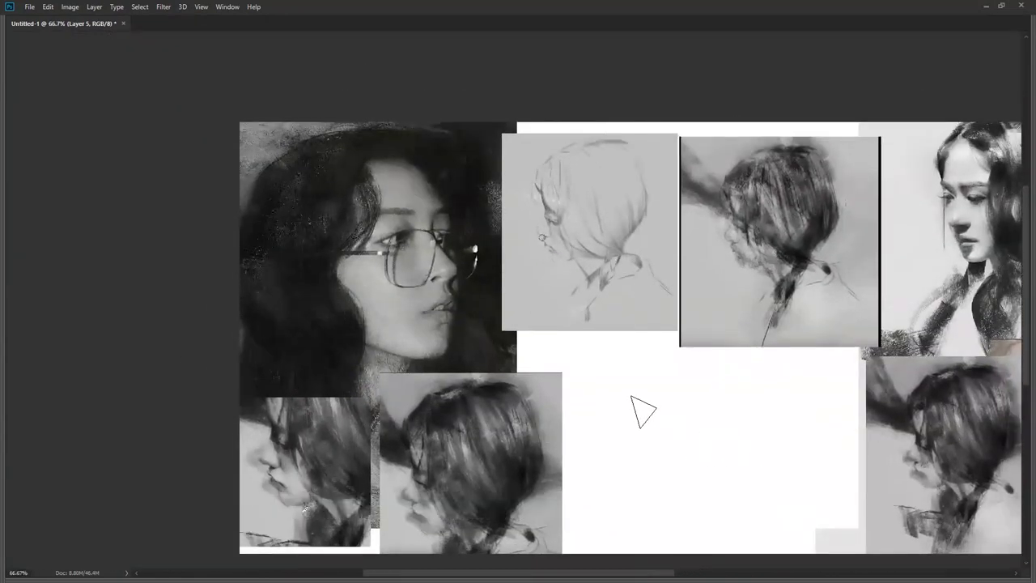
key(ctrl+alt+shift+n)
Step: Paint overlapping light and darker gray strokes in the blank central area, using tones sampled from the glasses portrait
alt+click(389, 197)
mouse_move(708, 452)
mouse_down()
mouse_move(622, 426)
mouse_move(648, 435)
mouse_up()
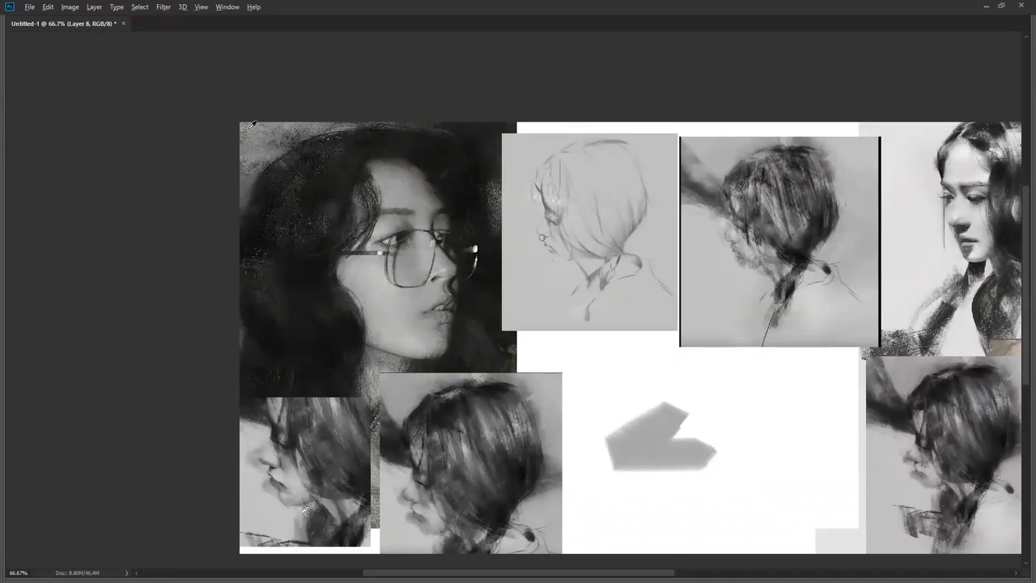
mouse_move(699, 430)
mouse_down()
mouse_move(652, 468)
mouse_move(711, 447)
mouse_move(641, 462)
mouse_move(646, 486)
mouse_up()
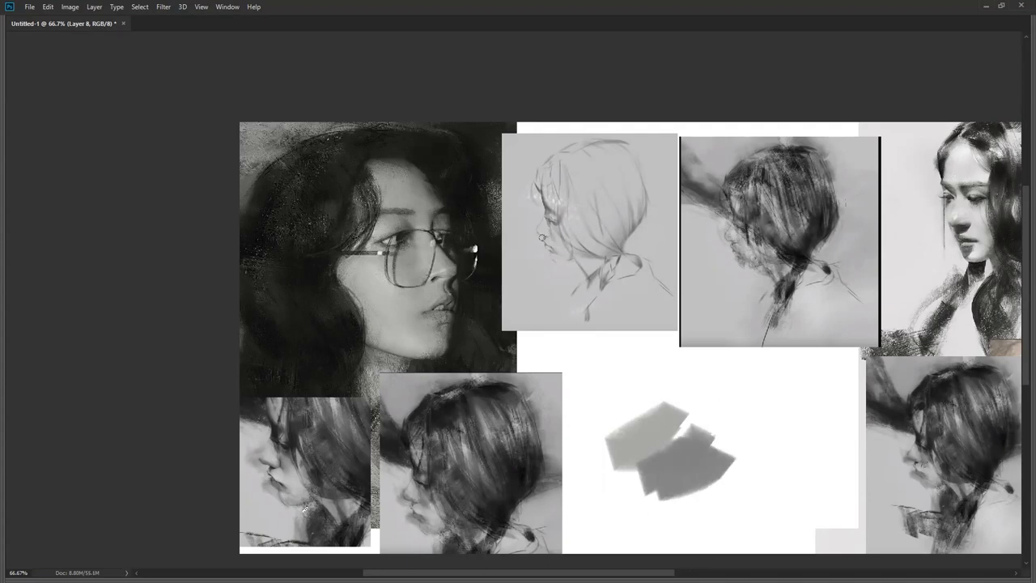
drag(680, 436, 574, 297)
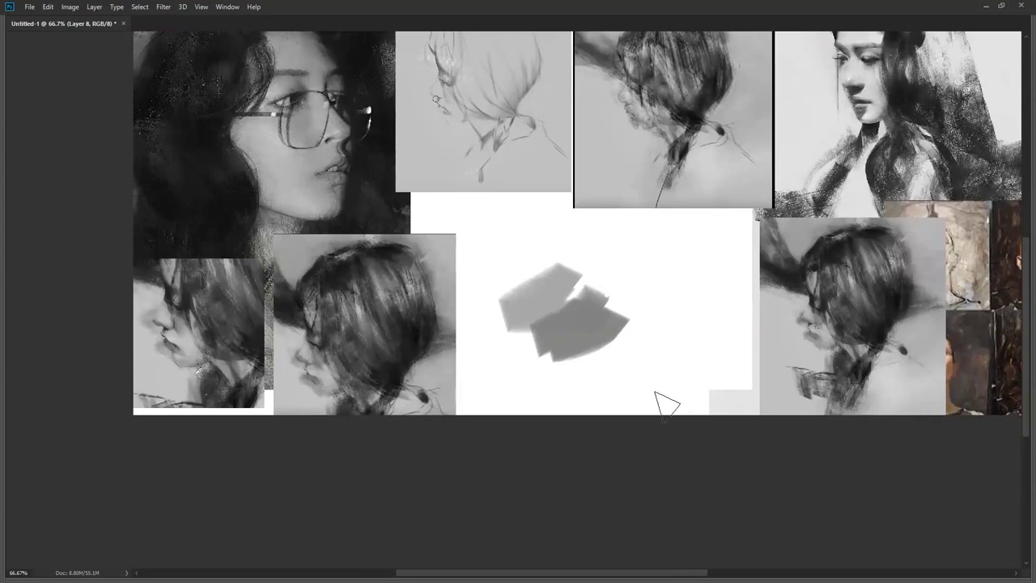
Step: Undo the gray brush strokes in the blank central area
scroll(659, 243, right, 10)
scroll(659, 243, up, 2)
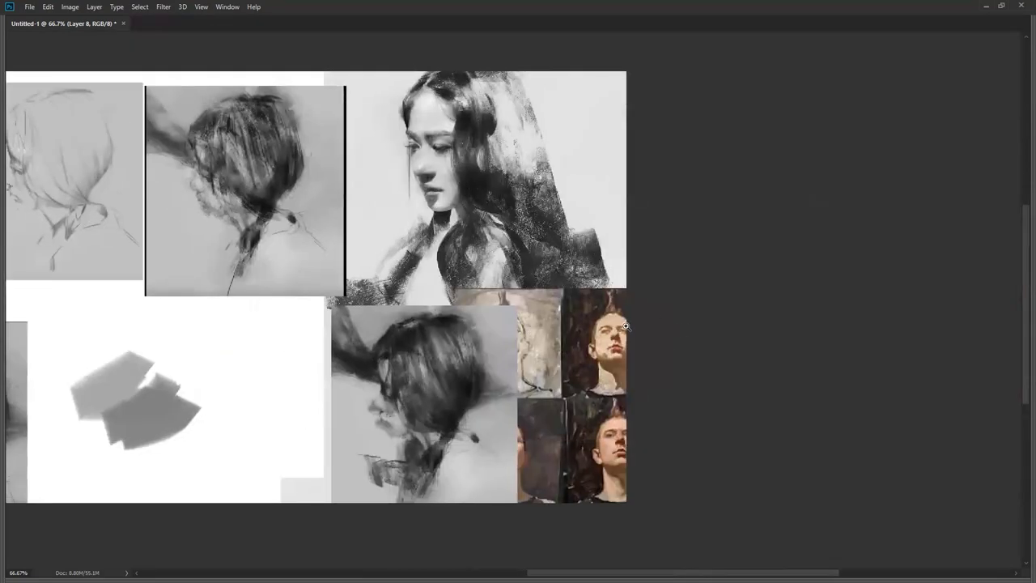
click(626, 326)
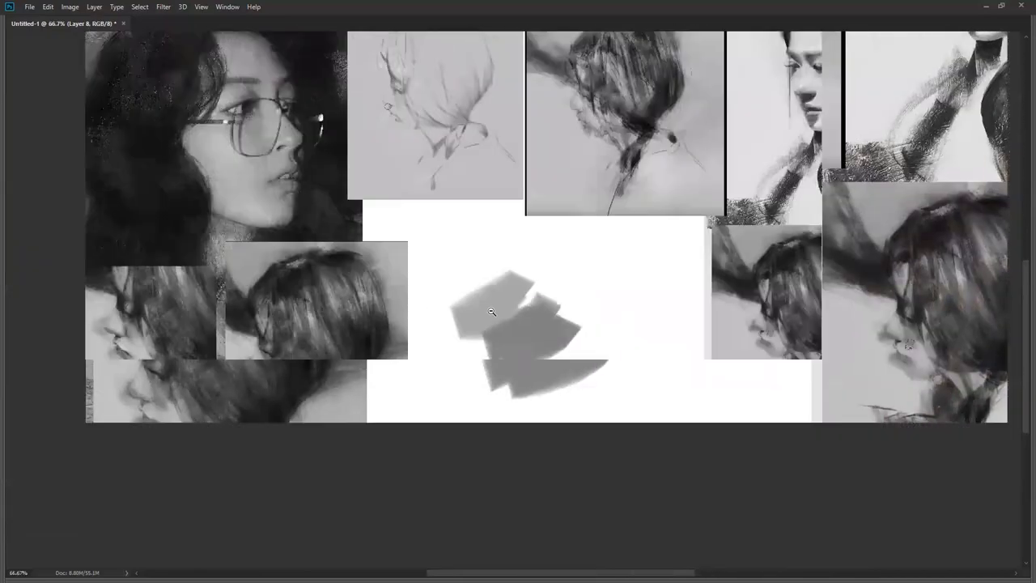
alt+click(478, 321)
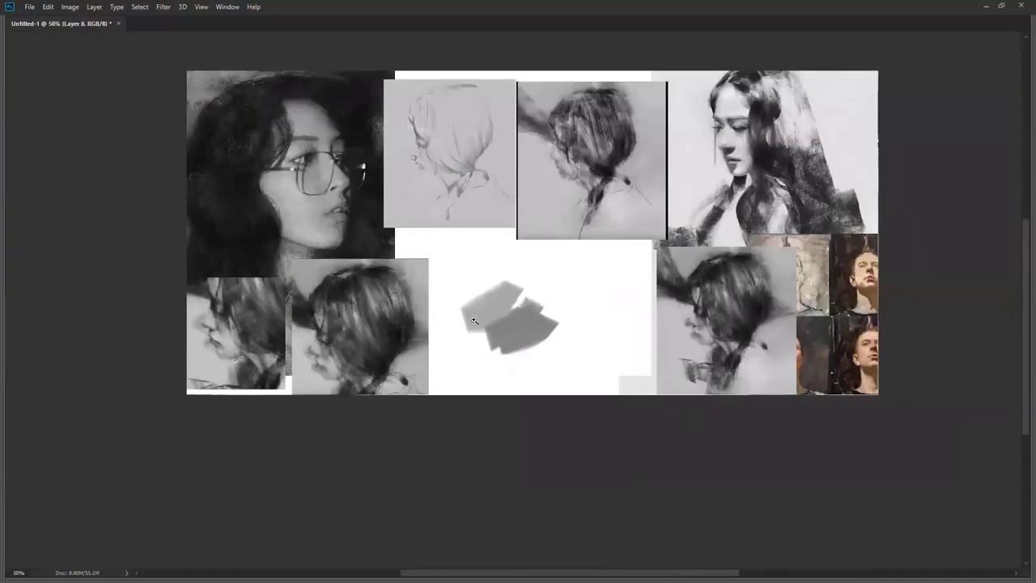
key(ctrl+z)
key(ctrl+z)
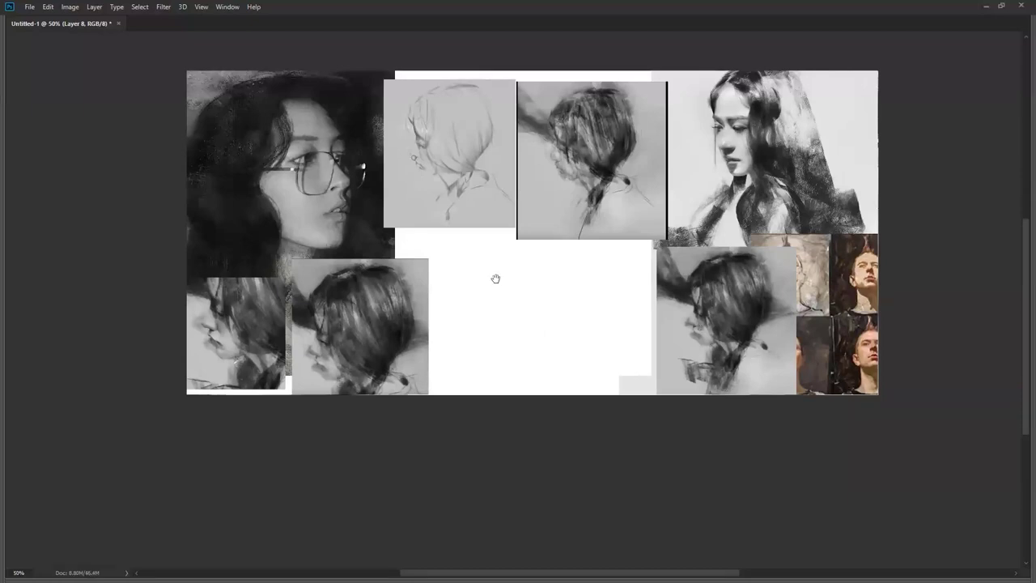
Step: Extend the canvas downward with the Crop tool to add empty space below the reference images
drag(496, 281, 496, 340)
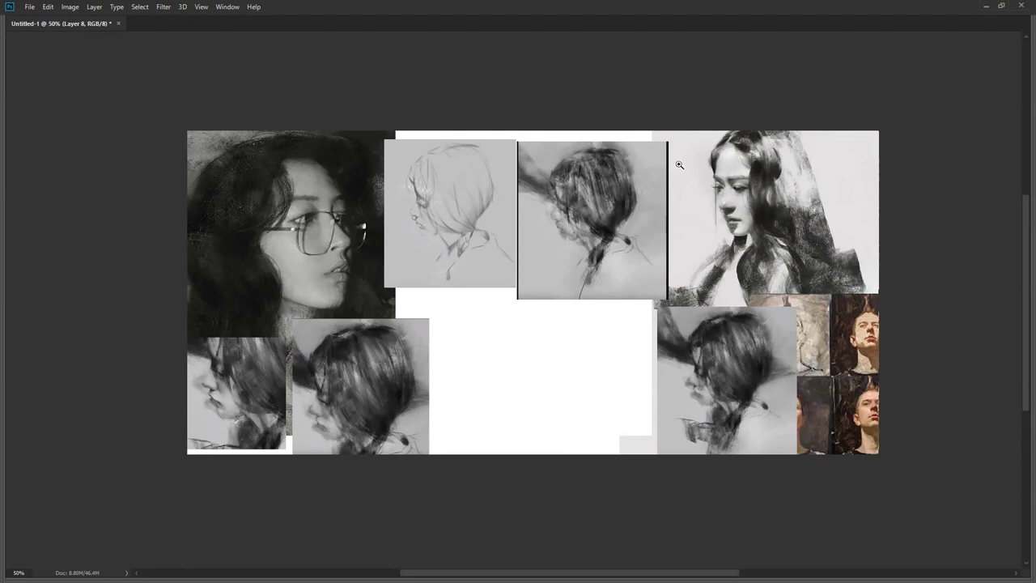
click(531, 256)
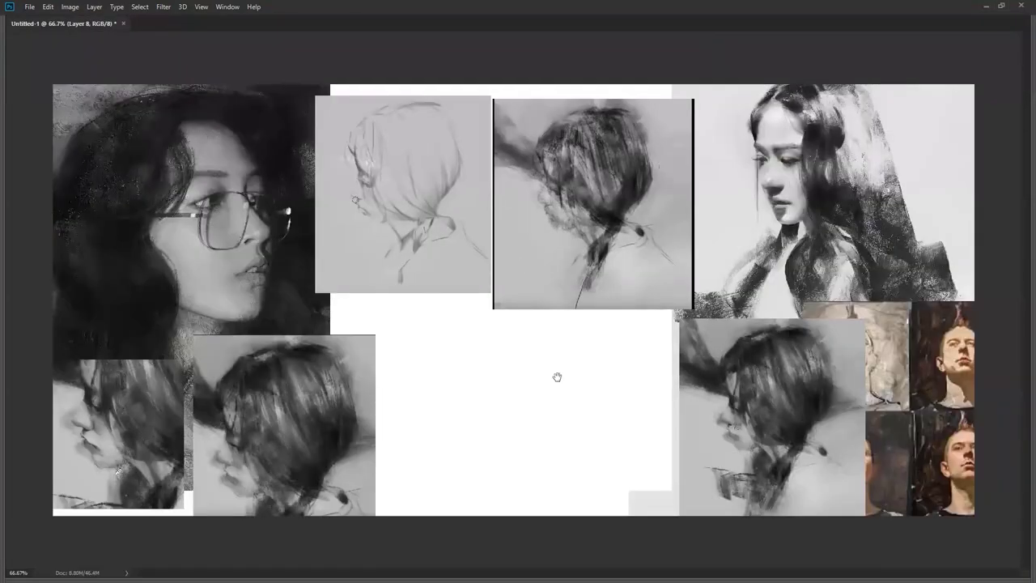
key(ctrl+minus)
key(ctrl+minus)
key(ctrl+minus)
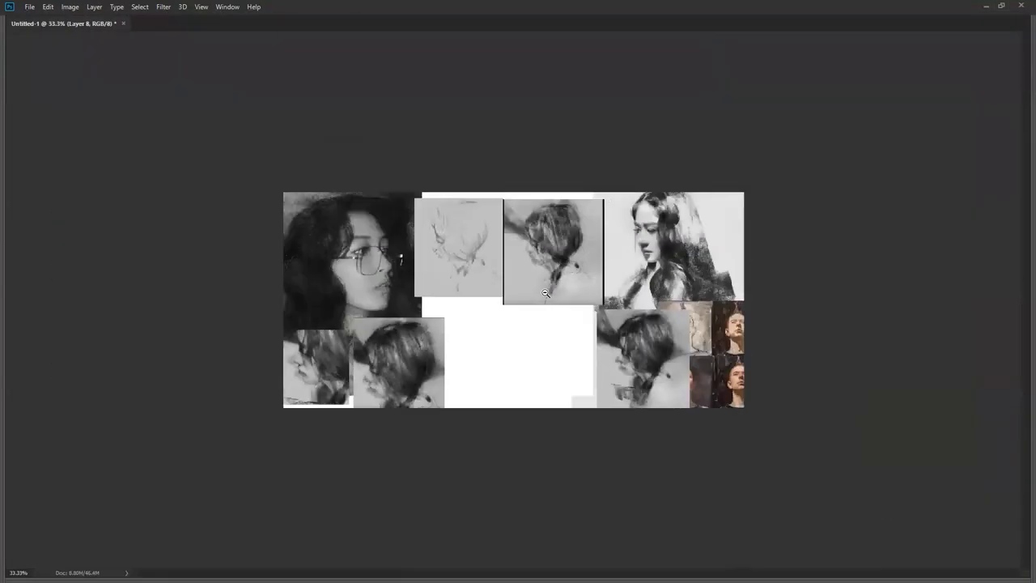
key(c)
drag(511, 381, 512, 430)
key(Tab)
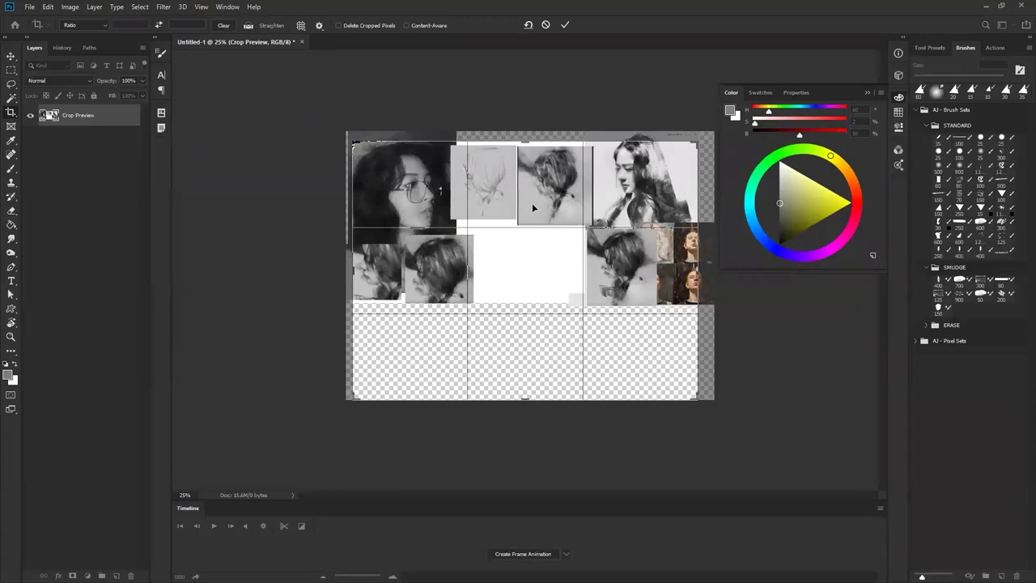
key(Return)
Step: Fill the transparent canvas extension with white on the bottom background layer, Layer 0
key(g)
key(x)
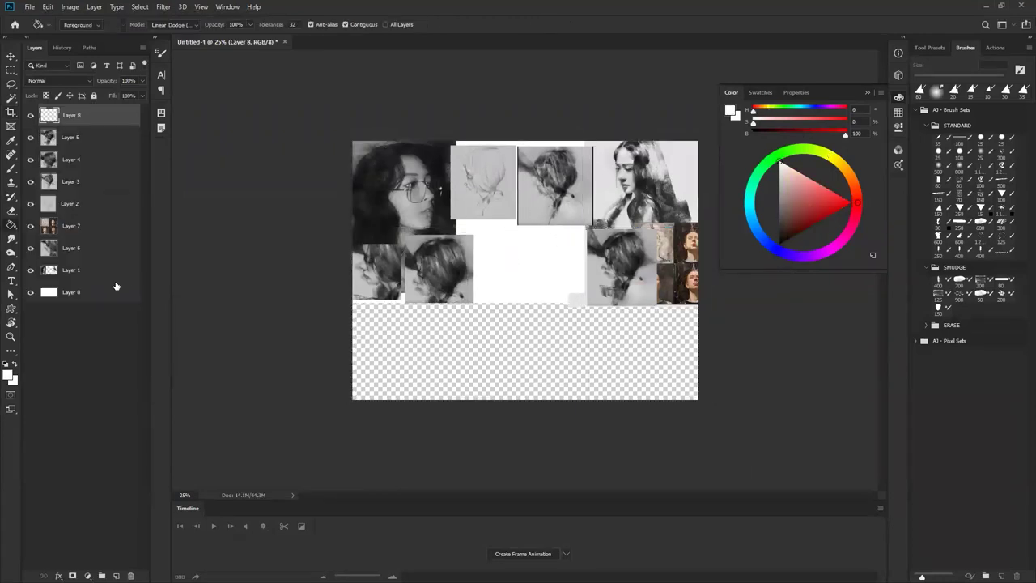
click(107, 293)
click(564, 335)
Step: Nudge Layer 1 down, cut the long-haired woman portrait onto its own layer, and lower it slightly
key(v)
drag(392, 177, 394, 187)
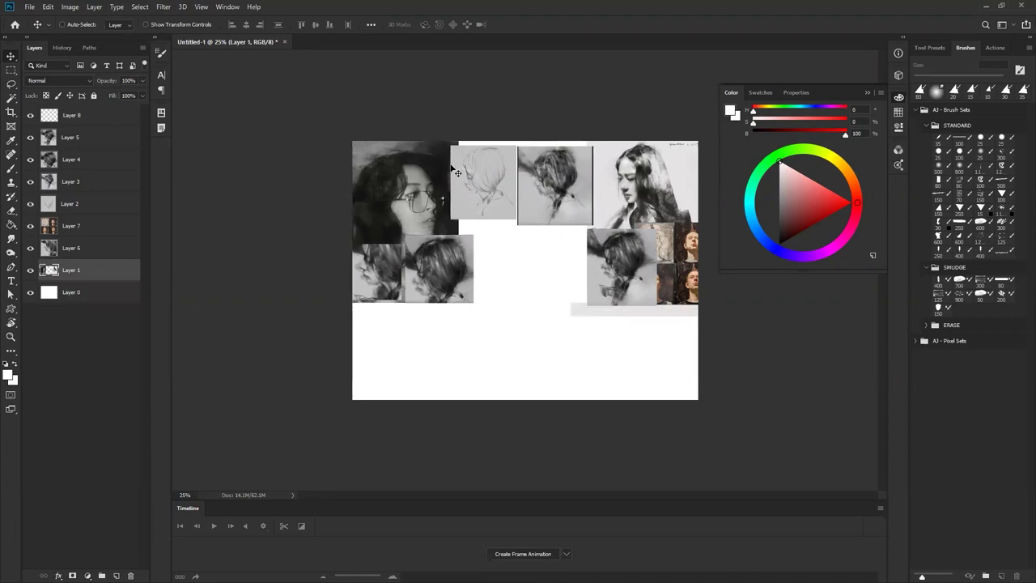
key(m)
drag(491, 92, 753, 354)
key(Delete)
key(ctrl+v)
key(v)
mouse_move(656, 209)
mouse_down()
mouse_move(603, 273)
mouse_move(646, 208)
mouse_move(656, 217)
mouse_up()
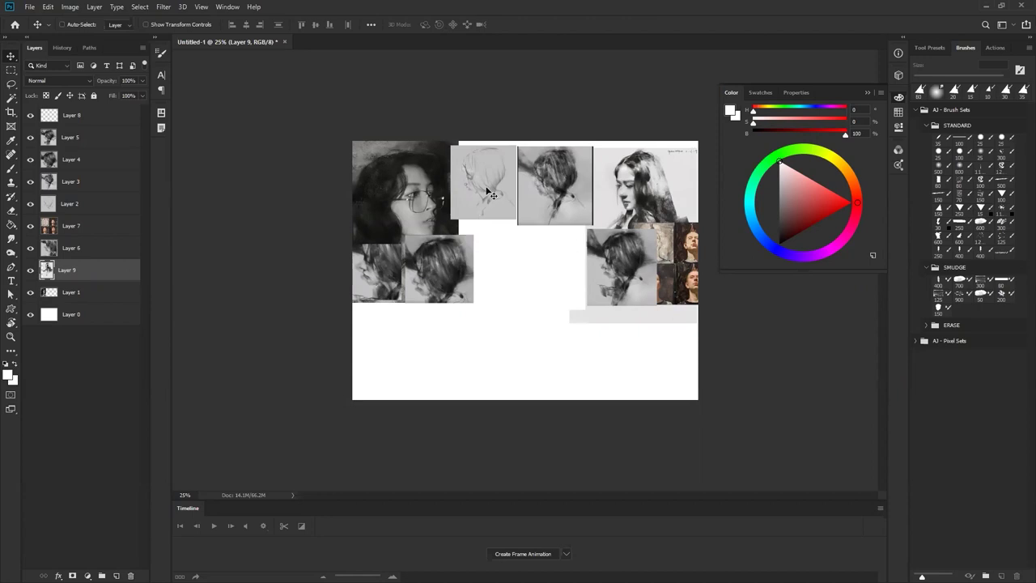
Step: Move the dark hair stage and the neighbouring profile capture side by side into the board's lower left area
drag(486, 192, 490, 191)
key(ctrl+plus)
key(ctrl+plus)
key(Tab)
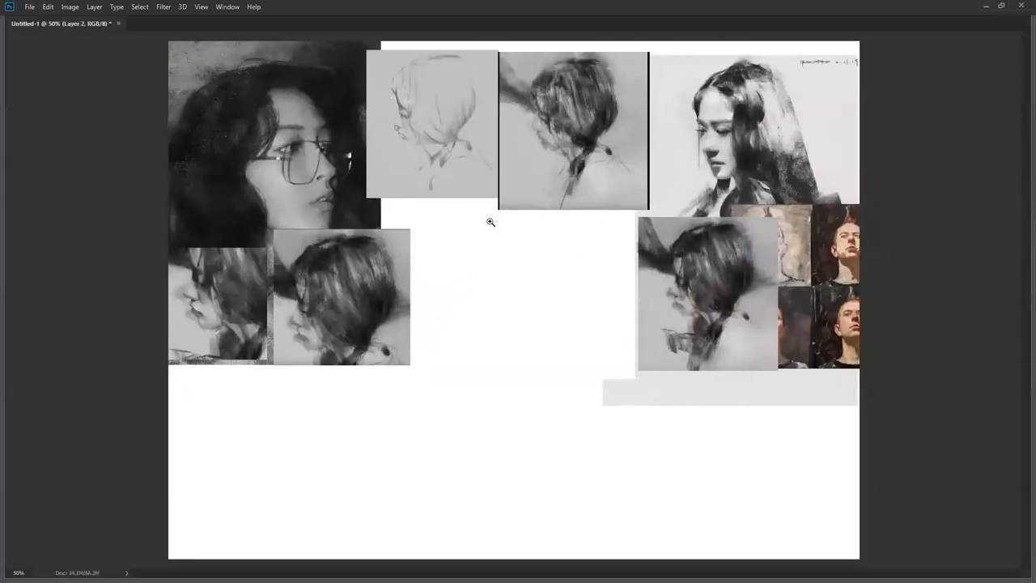
mouse_move(557, 167)
mouse_down()
mouse_move(551, 283)
mouse_move(491, 492)
mouse_move(371, 458)
mouse_move(322, 460)
mouse_up()
mouse_move(734, 285)
mouse_down()
mouse_move(273, 494)
mouse_move(249, 448)
mouse_move(322, 444)
mouse_move(521, 466)
mouse_up()
drag(362, 450, 266, 450)
drag(486, 438, 362, 416)
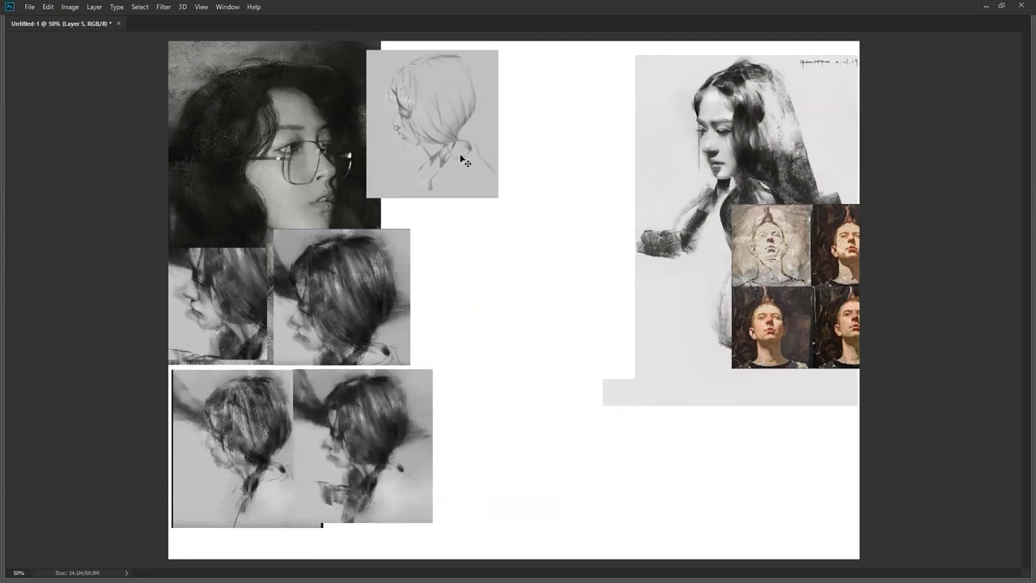
Step: Place the line sketch below the long-haired woman portrait and move the four-panel study left so it sits fully on the canvas
mouse_move(452, 123)
mouse_down()
mouse_move(713, 386)
mouse_move(367, 71)
mouse_move(629, 370)
mouse_move(250, 175)
mouse_move(656, 307)
mouse_move(724, 432)
mouse_up()
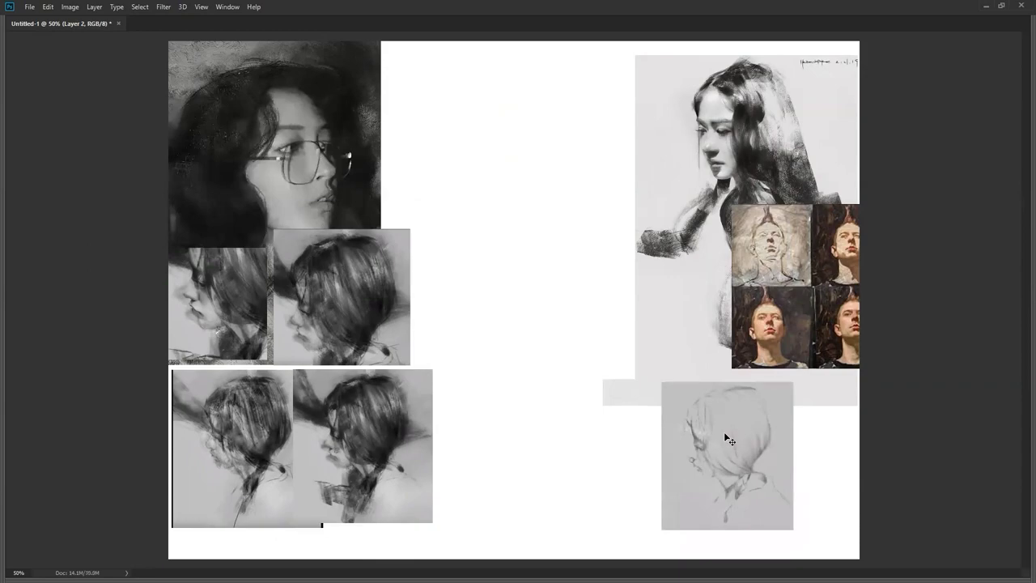
key(ctrl+plus)
mouse_move(903, 217)
mouse_down()
mouse_move(788, 231)
mouse_move(817, 225)
mouse_up()
Step: Examine the textured charcoal strokes in the long-haired woman portrait's hair and clothing at 200% zoom
mouse_move(873, 200)
mouse_down()
mouse_move(480, 376)
mouse_move(273, 299)
mouse_up()
scroll(544, 349, up, 2)
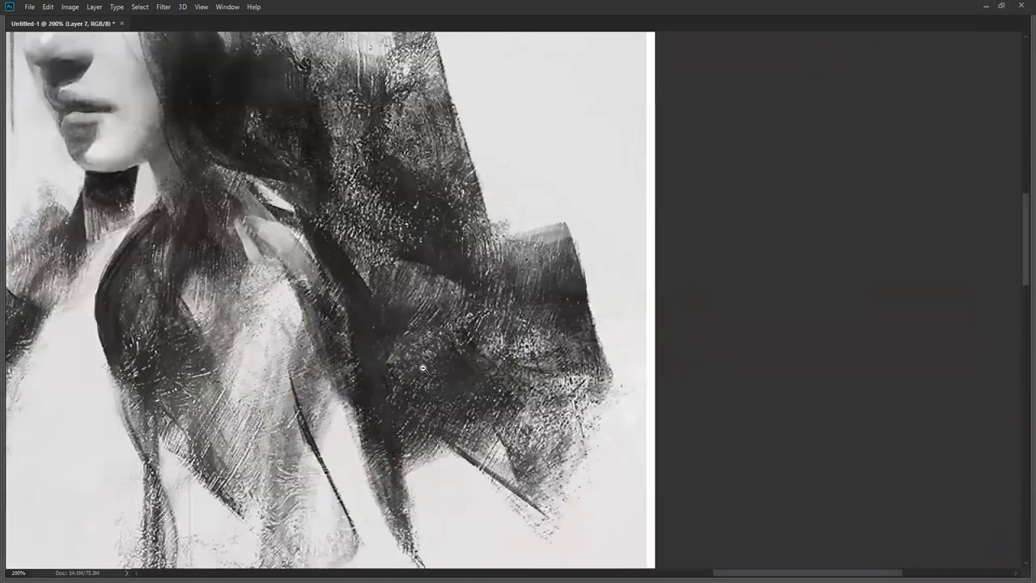
scroll(422, 368, down, 2)
drag(442, 375, 590, 268)
drag(307, 281, 526, 337)
drag(723, 315, 976, 270)
key(ctrl+minus)
Step: Show the interface panels again and realign the profile captures into a tidy two-row block under the glasses portrait
key(Tab)
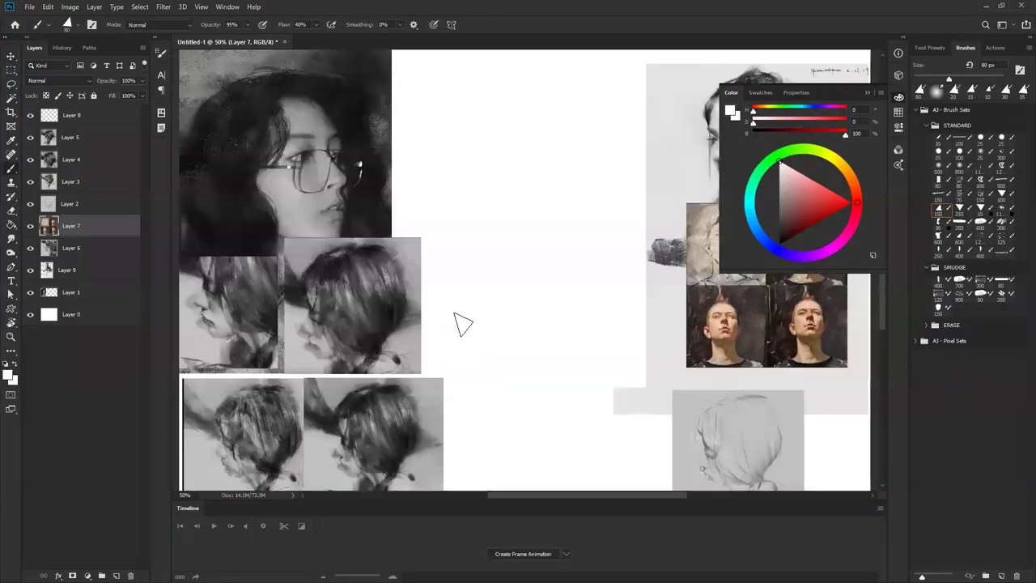
key(z)
alt+click(484, 298)
alt+click(481, 294)
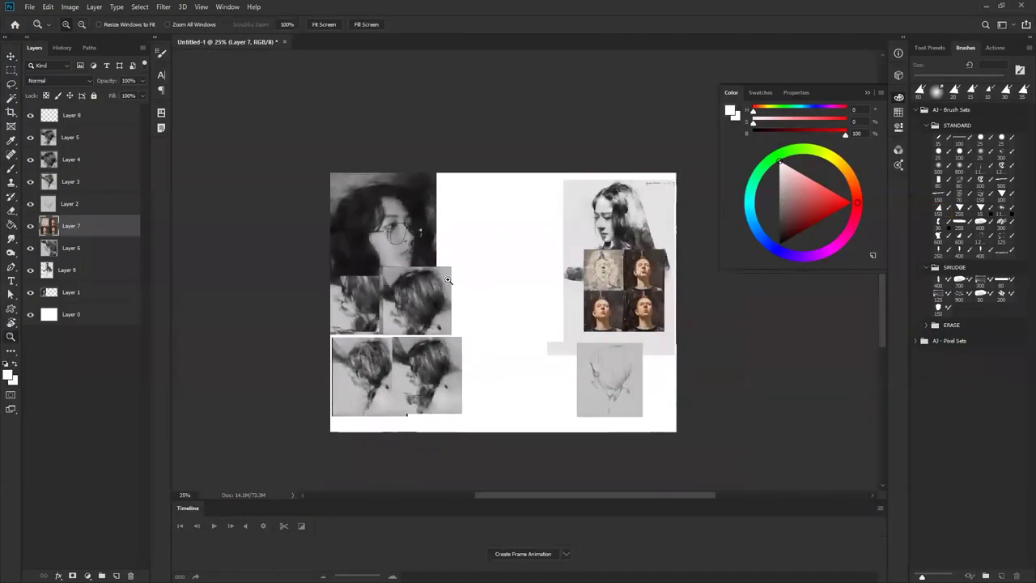
key(b)
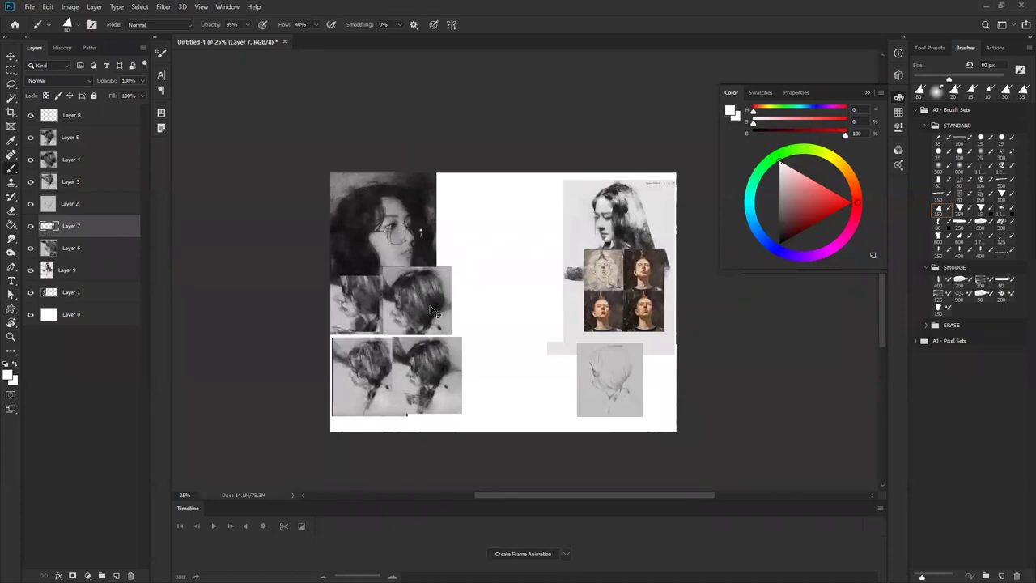
key(v)
drag(413, 301, 421, 308)
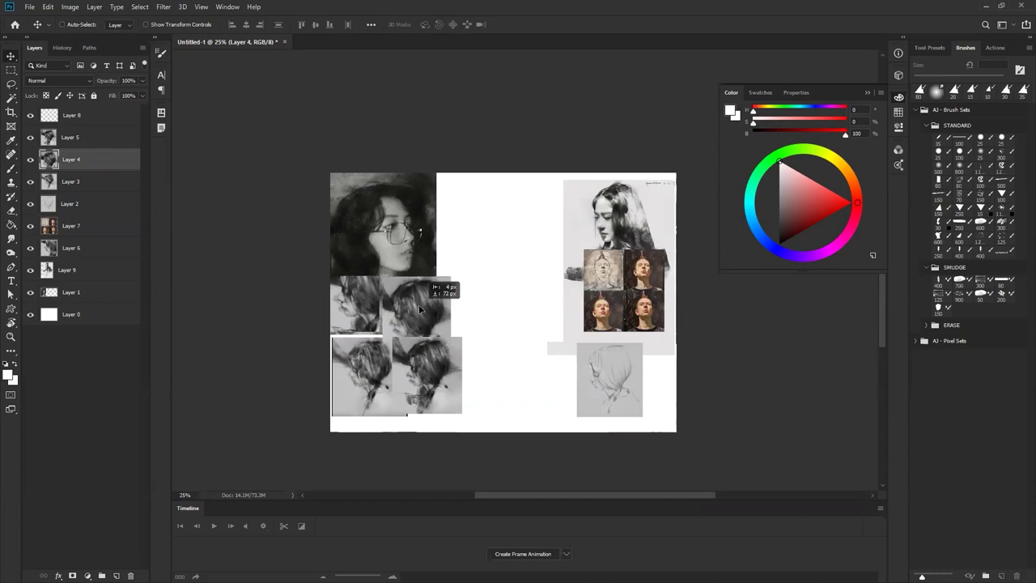
drag(434, 375, 433, 382)
ctrl+click(355, 373)
drag(356, 376, 354, 375)
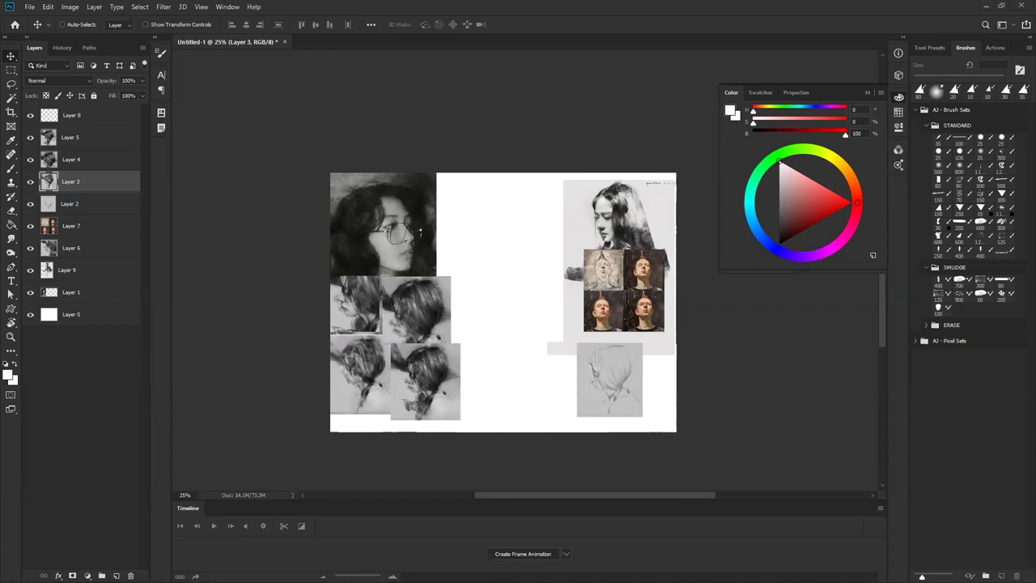
Step: Switch to the browser, look through the ArtStation portfolio of fantasy concept paintings and follow its artist
key(alt+Tab)
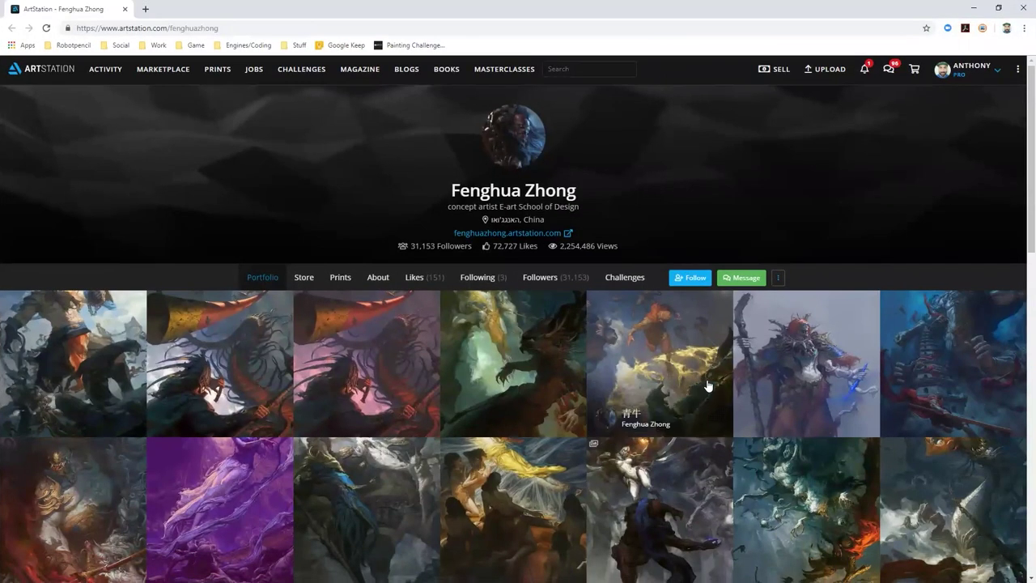
scroll(708, 386, down, 4)
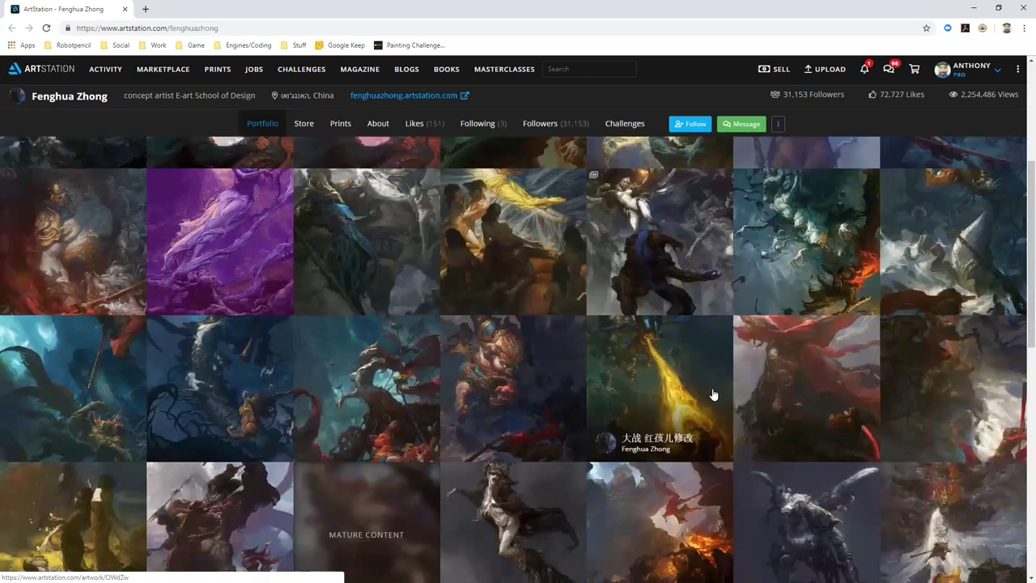
scroll(714, 394, down, 4)
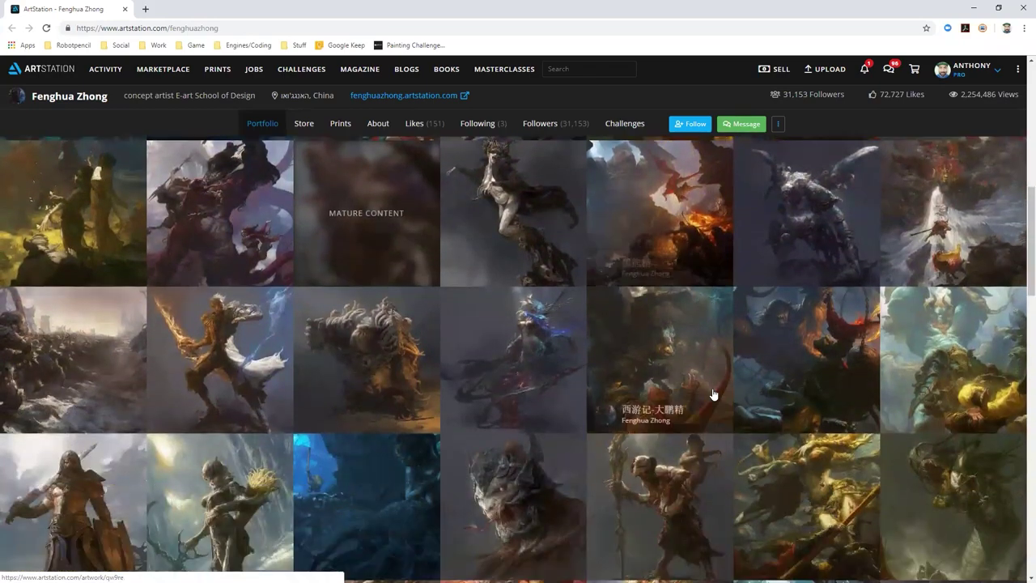
scroll(713, 394, down, 2)
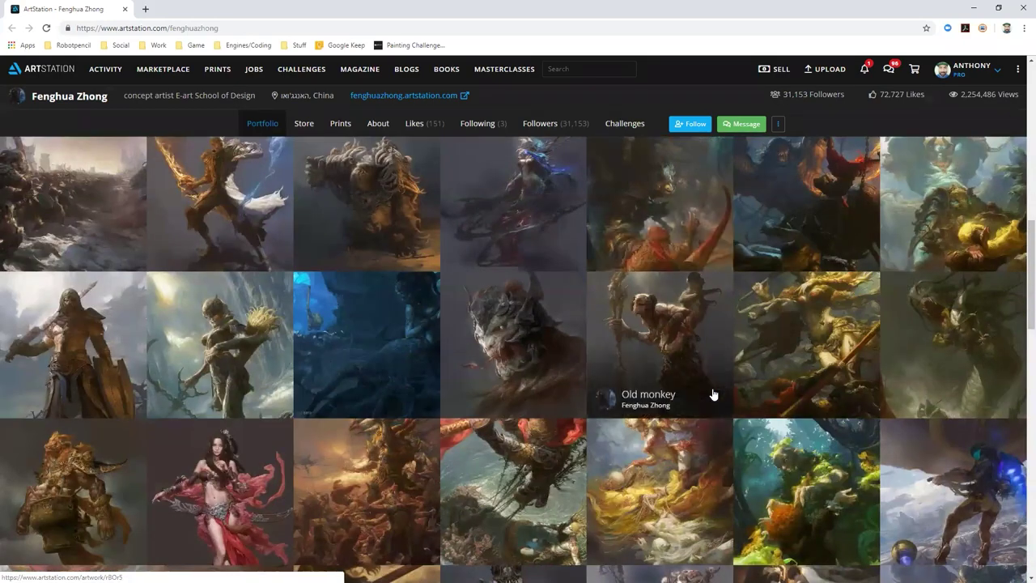
scroll(713, 394, down, 5)
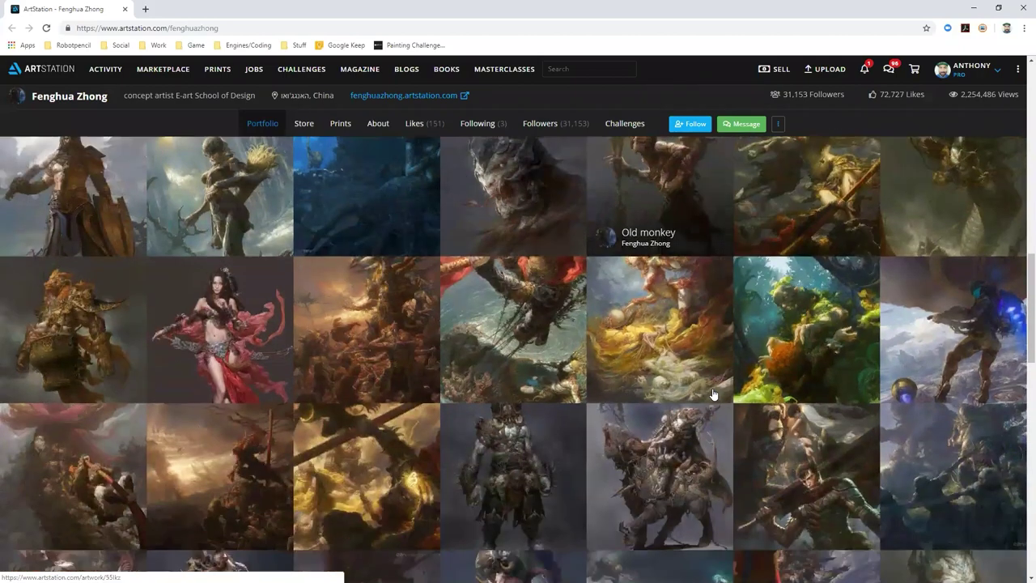
scroll(713, 394, down, 6)
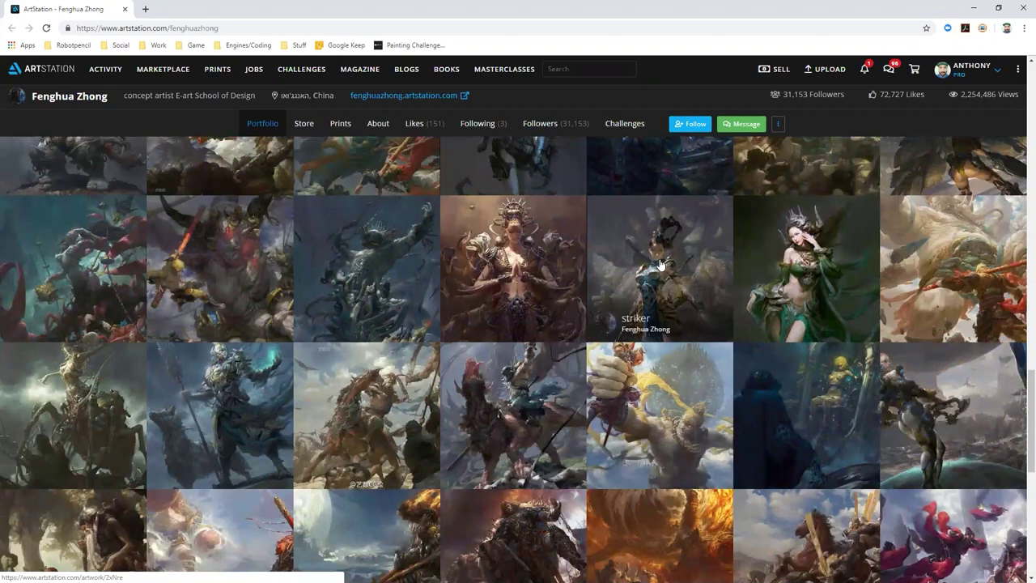
scroll(565, 309, down, 10)
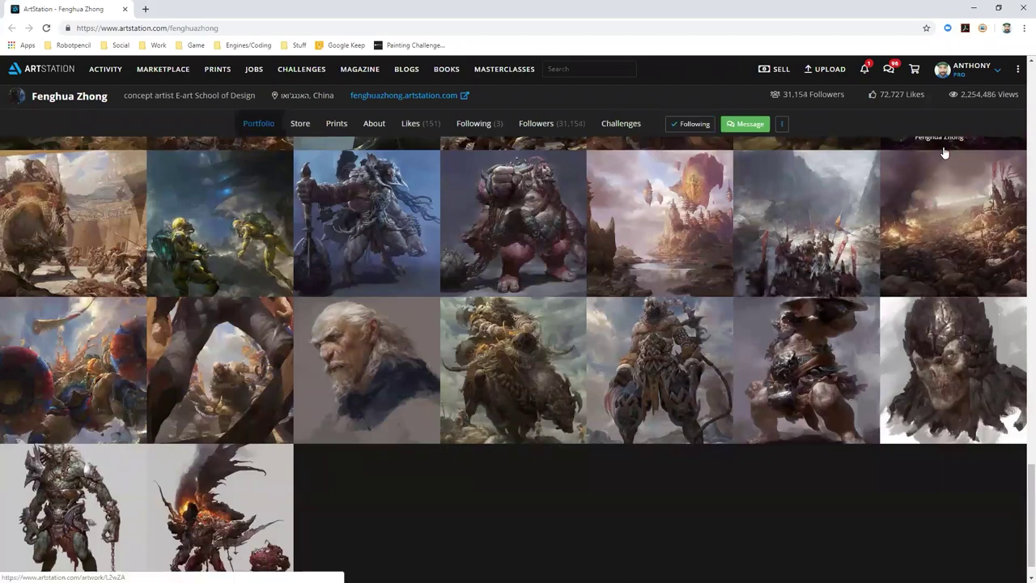
Step: Open the striker artwork from the portfolio, like it and add it to the Quality collection
scroll(765, 272, up, 4)
scroll(783, 399, up, 3)
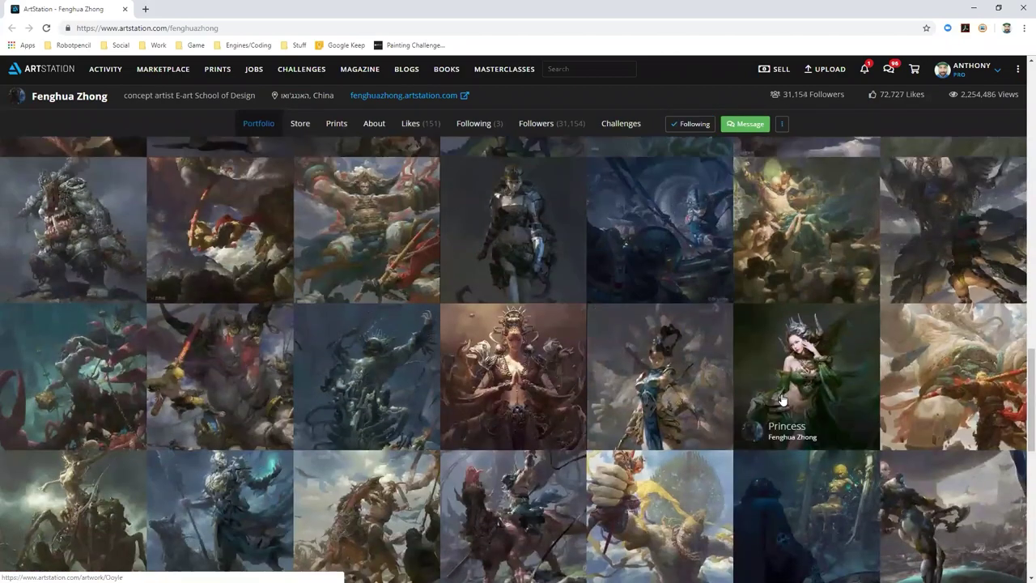
click(782, 401)
click(892, 162)
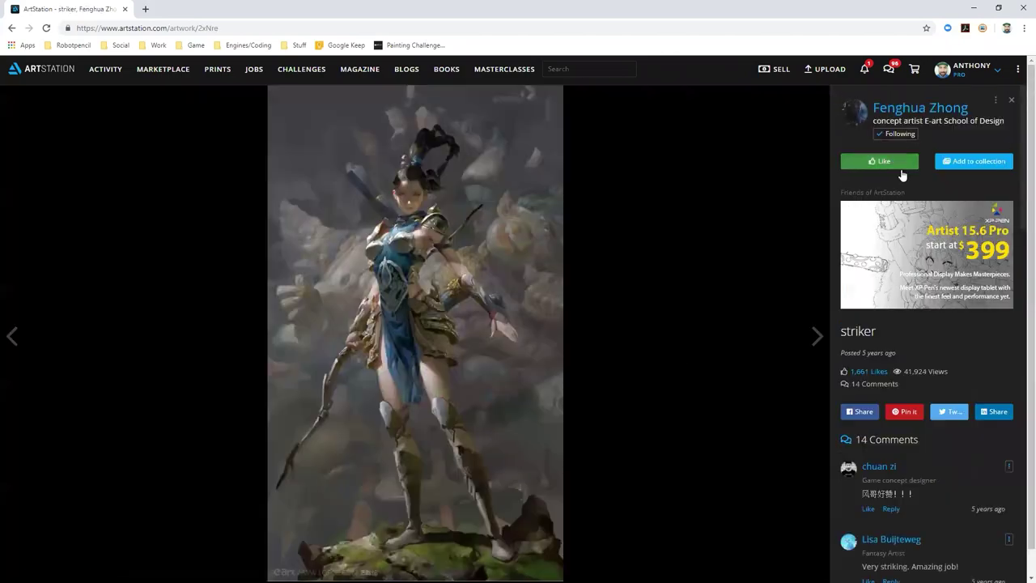
click(966, 164)
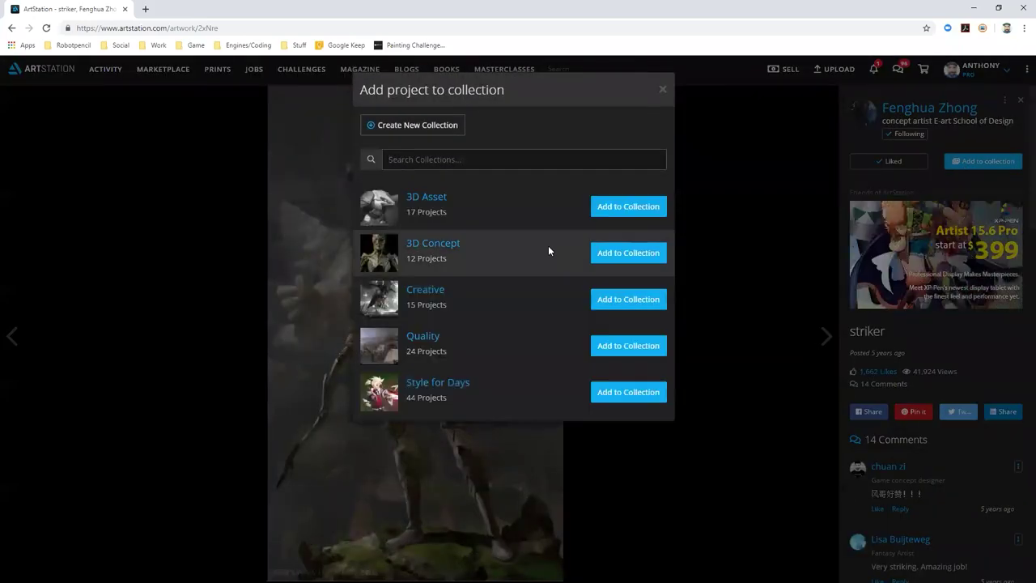
click(620, 346)
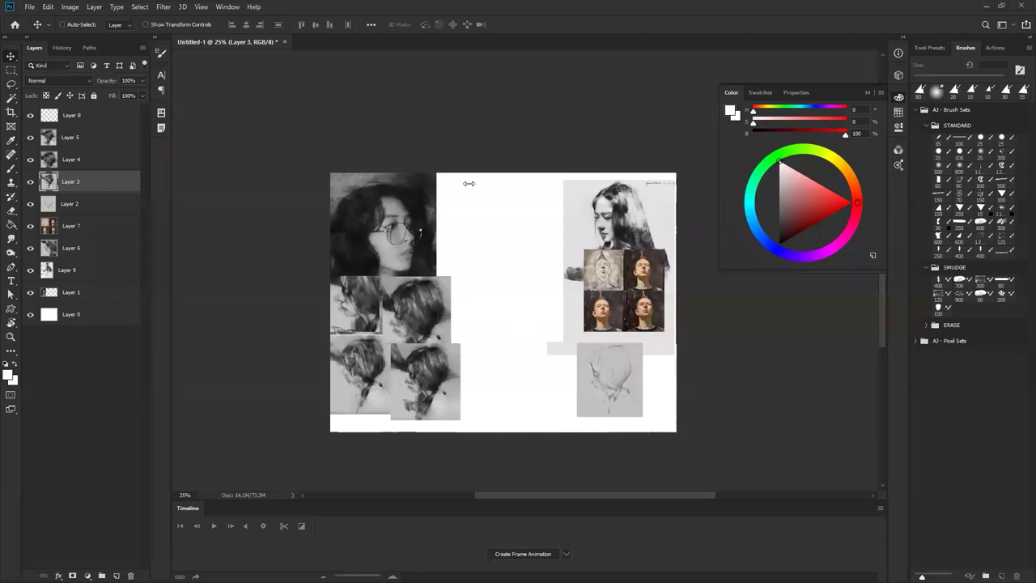
Step: Return to the Photoshop board, hide the interface panels and activate the Brush tool at 100% zoom beside the glasses portrait
click(533, 293)
click(533, 292)
click(529, 292)
key(Tab)
key(Tab)
key(Tab)
key(Tab)
key(Tab)
key(b)
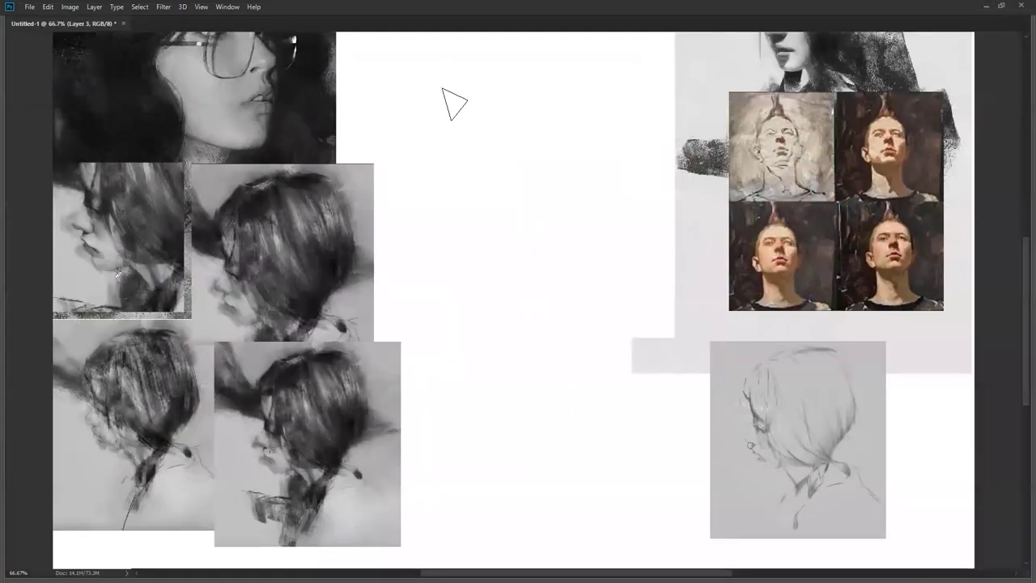
drag(490, 148, 472, 208)
drag(377, 165, 551, 228)
click(423, 144)
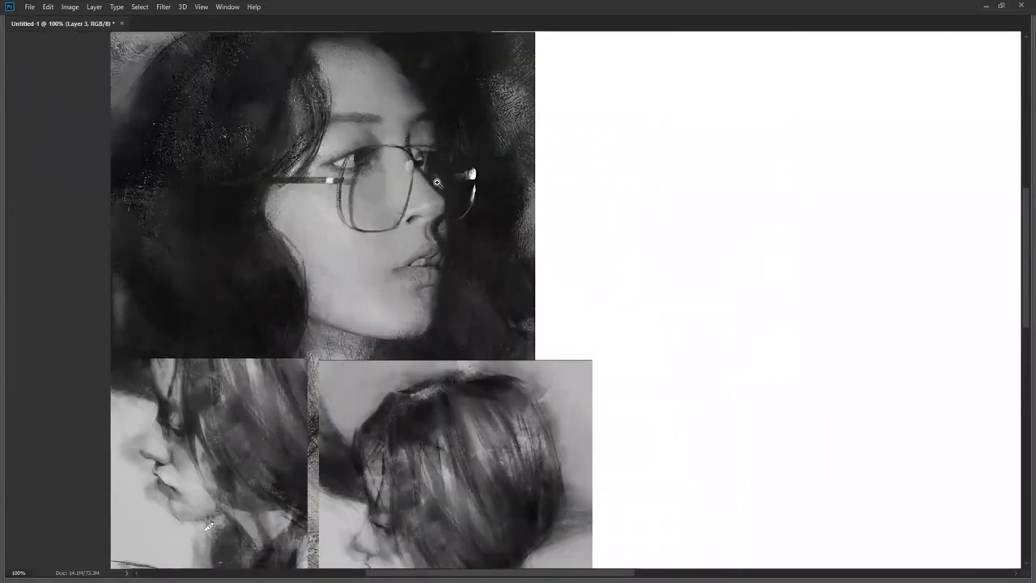
Step: Choose the PAINT - Rake brush and add a new layer for brush tests, undoing the stroke made on the old layer
right_click(592, 212)
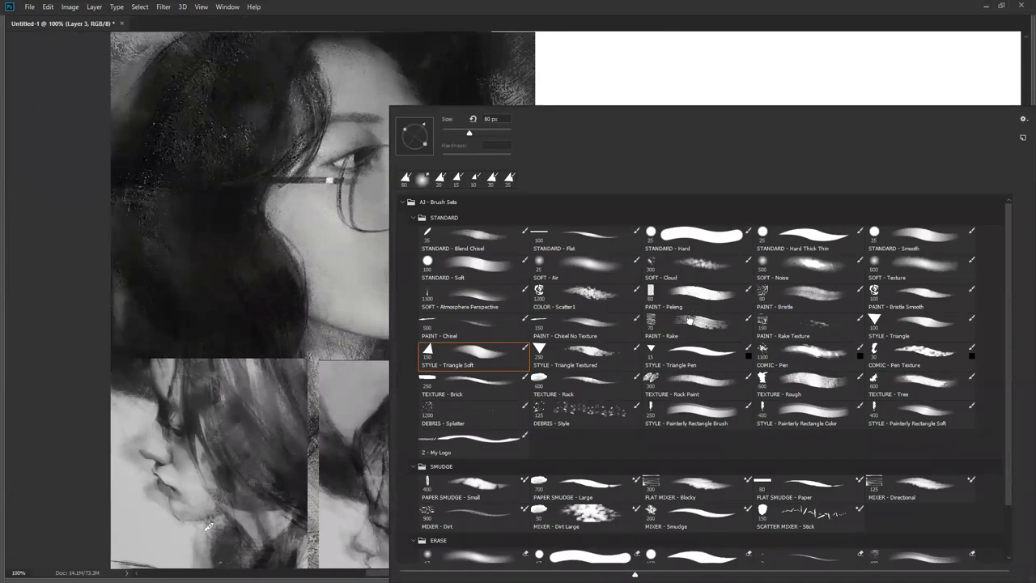
click(728, 73)
drag(689, 120, 612, 215)
key(ctrl+z)
key(ctrl+alt+shift+n)
Step: Try crosshatched rake strokes in the blank area beside the glasses portrait, and undo them
mouse_move(618, 155)
mouse_down()
mouse_move(600, 209)
mouse_move(638, 212)
mouse_move(639, 162)
mouse_move(683, 235)
mouse_move(627, 259)
mouse_move(652, 273)
mouse_up()
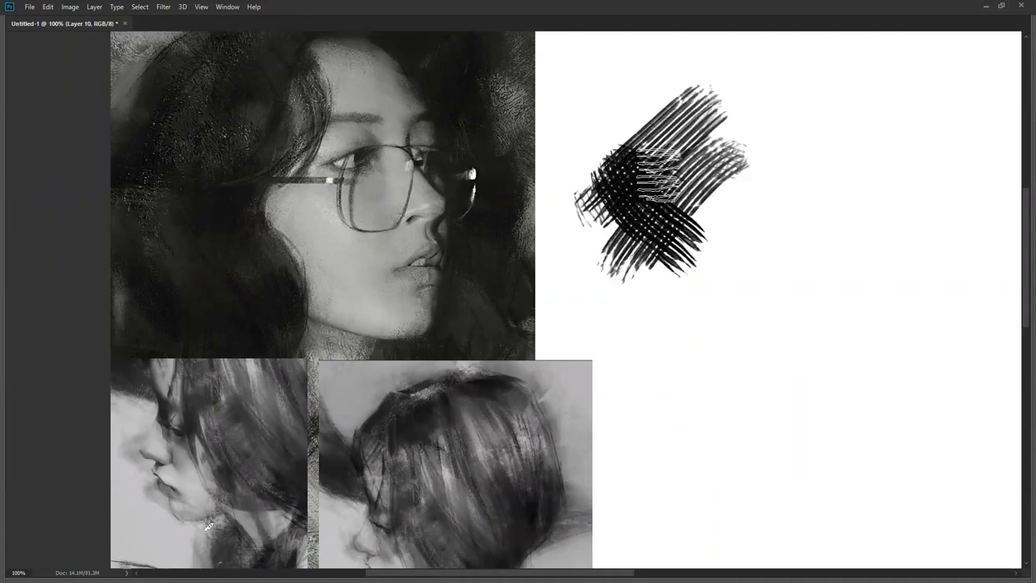
key(ctrl+z)
key(ctrl+z)
key(ctrl+z)
Step: Switch to the PAINT - Rake Texture brush, test it in the blank area and undo the test strokes
right_click(636, 178)
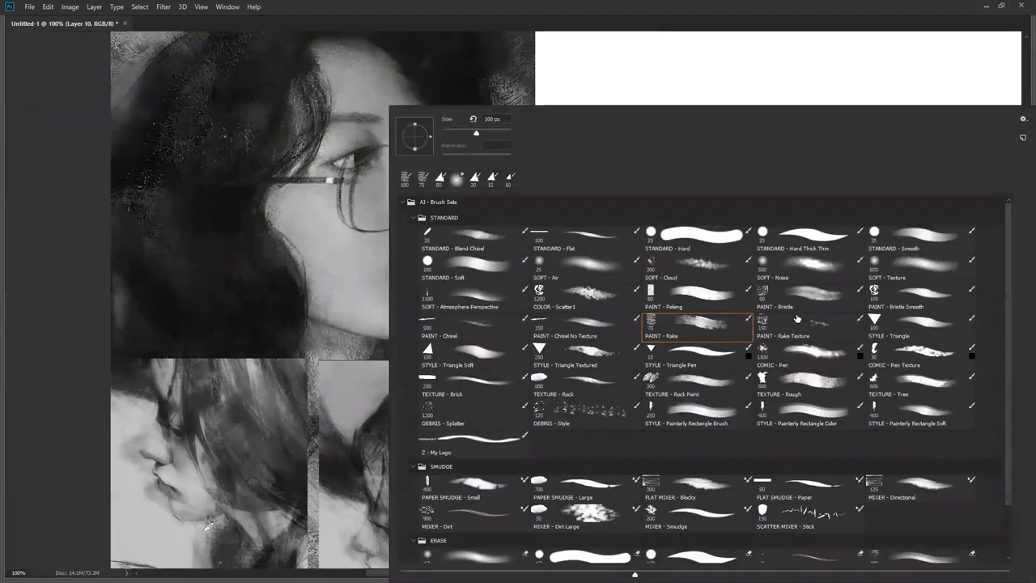
mouse_move(714, 96)
mouse_down()
mouse_move(631, 196)
mouse_move(763, 111)
mouse_move(724, 312)
mouse_up()
key(ctrl+alt+z)
key(ctrl+alt+z)
key(ctrl+alt+z)
key(ctrl+alt+z)
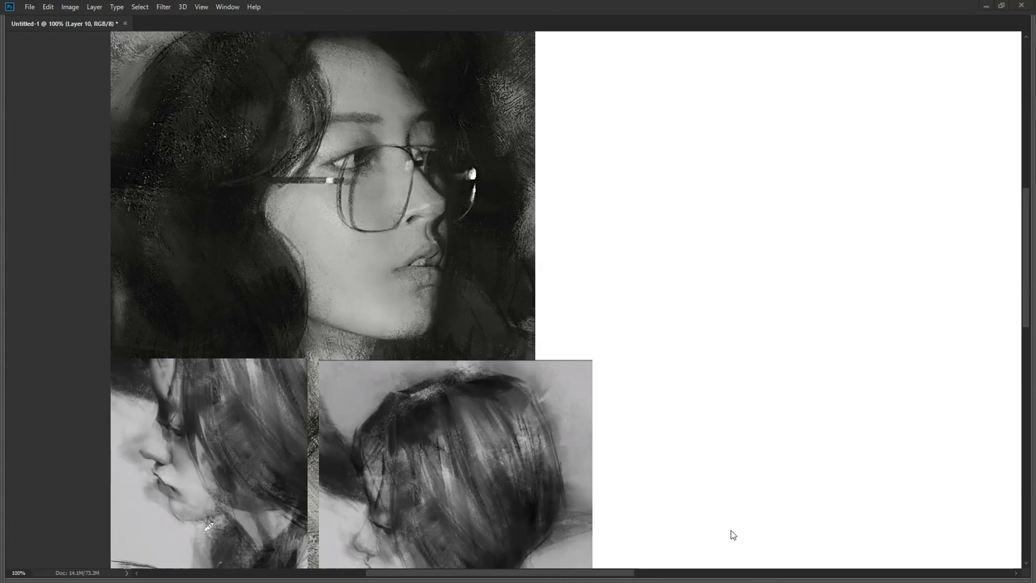
Step: Switch to the browser and look through the Google image results for "paper texture"
key(alt+Tab)
click(136, 113)
scroll(590, 407, down, 1)
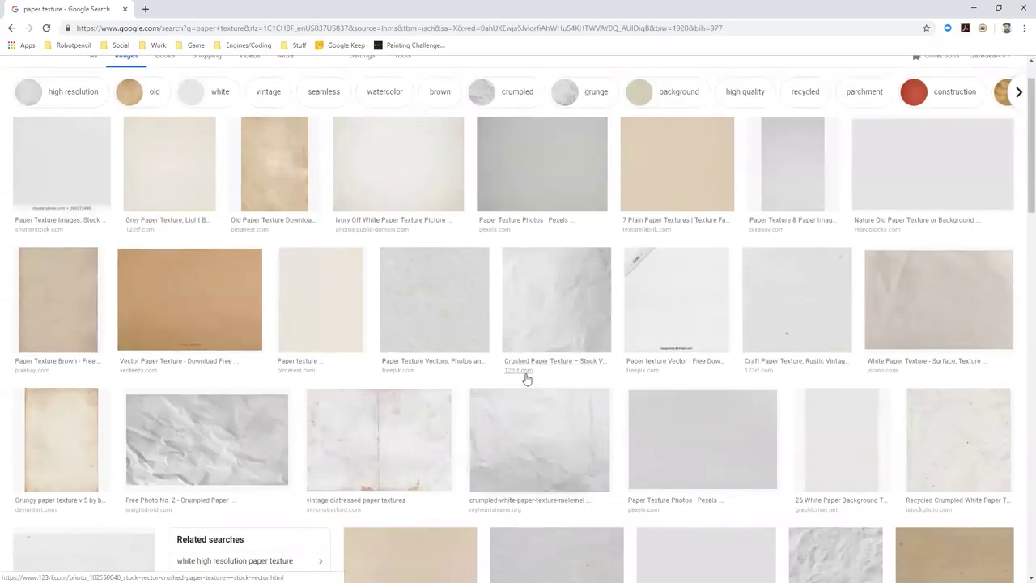
scroll(527, 379, down, 3)
scroll(528, 375, up, 4)
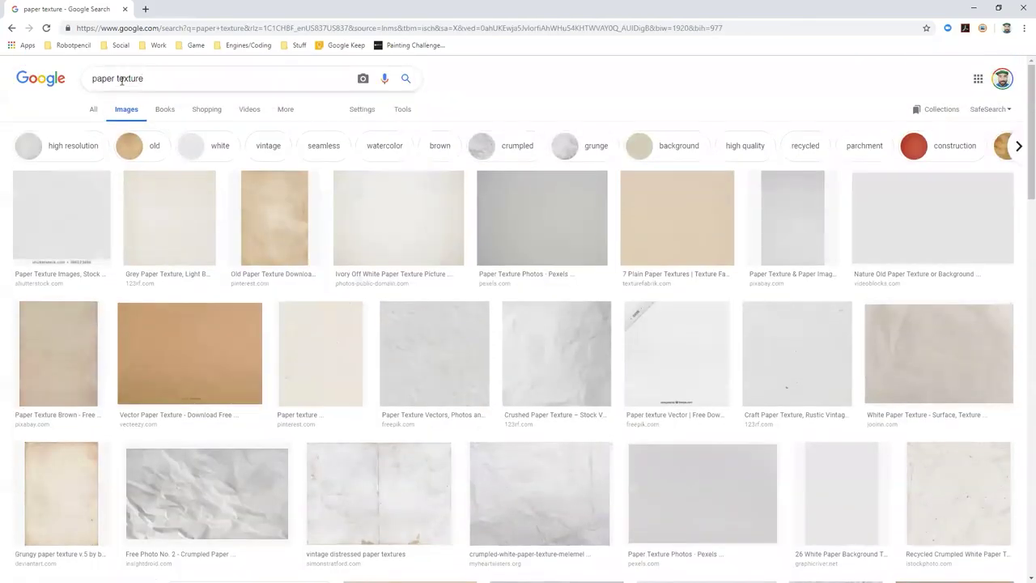
Step: Search Google Images for "canvas texture" and refine the search to "canvas texture tiled"
text(anvas)
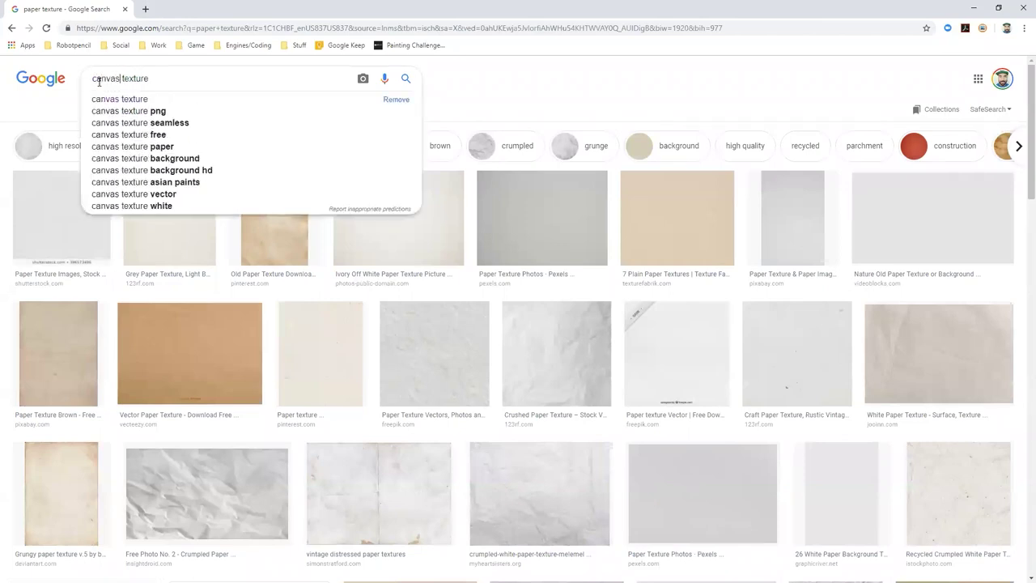
key(Return)
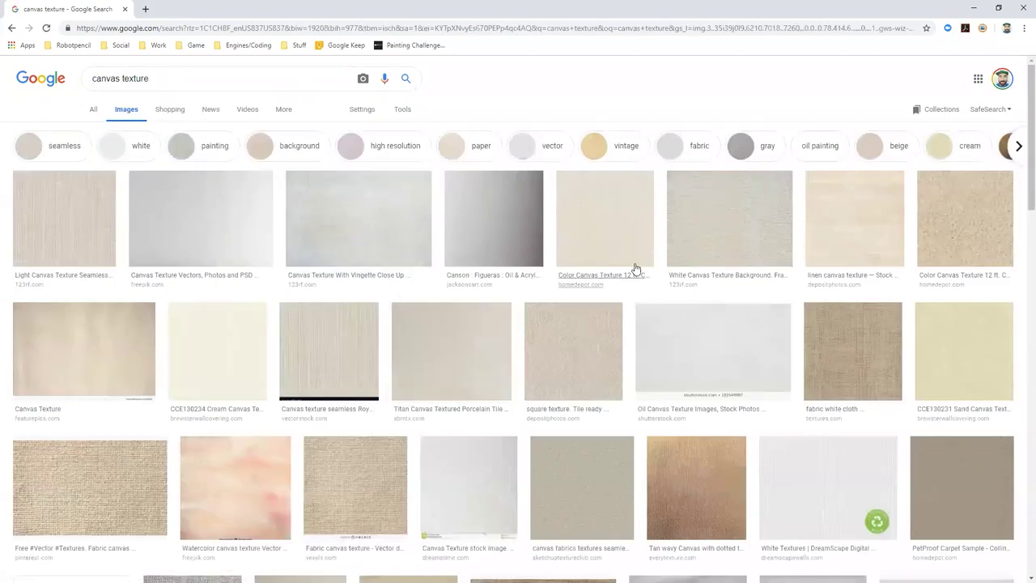
click(217, 75)
text(tiled)
key(Return)
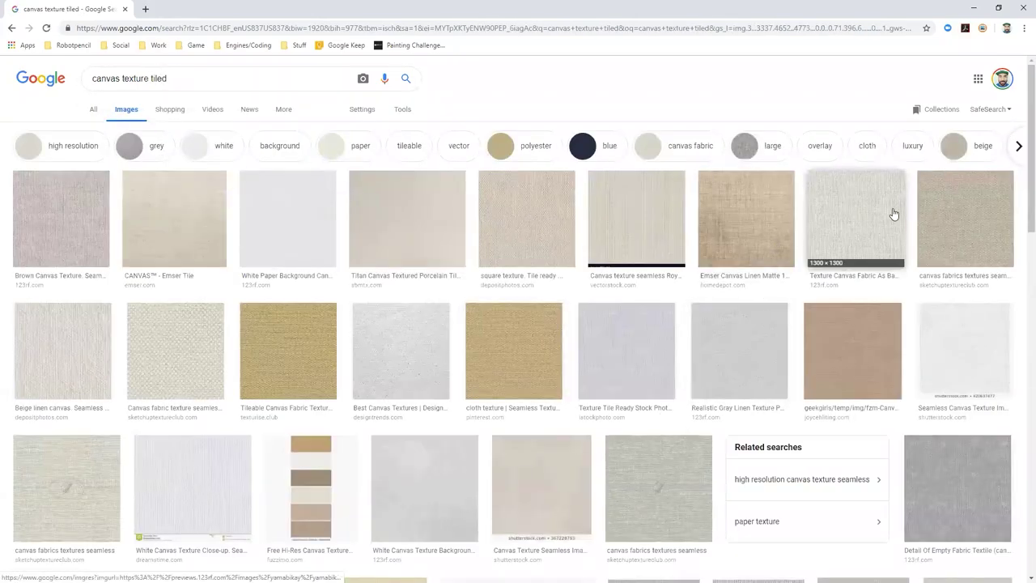
Step: Open the Emser Canvas Linen Matte image in the results and copy it to the clipboard
click(749, 218)
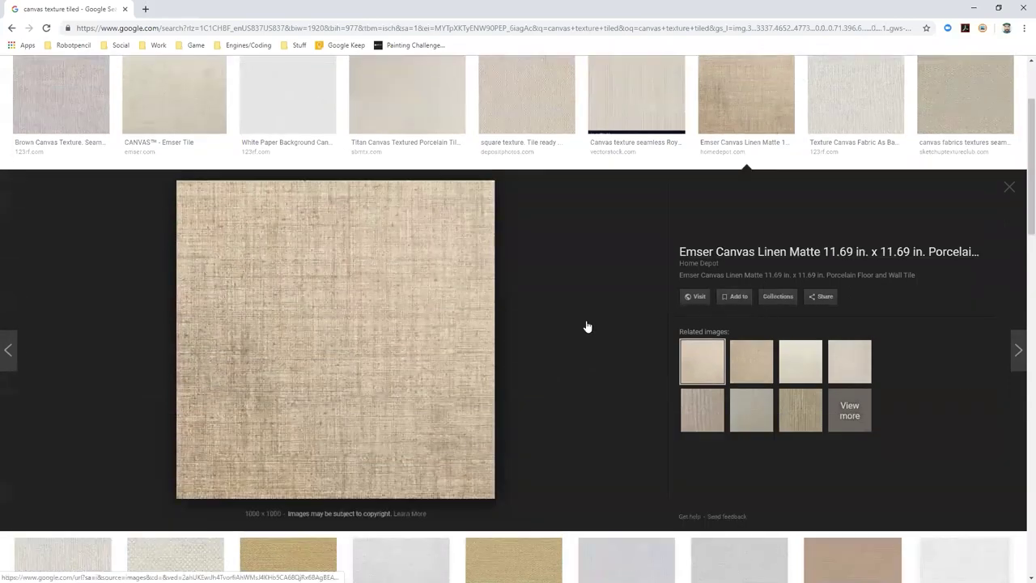
right_click(413, 306)
click(478, 413)
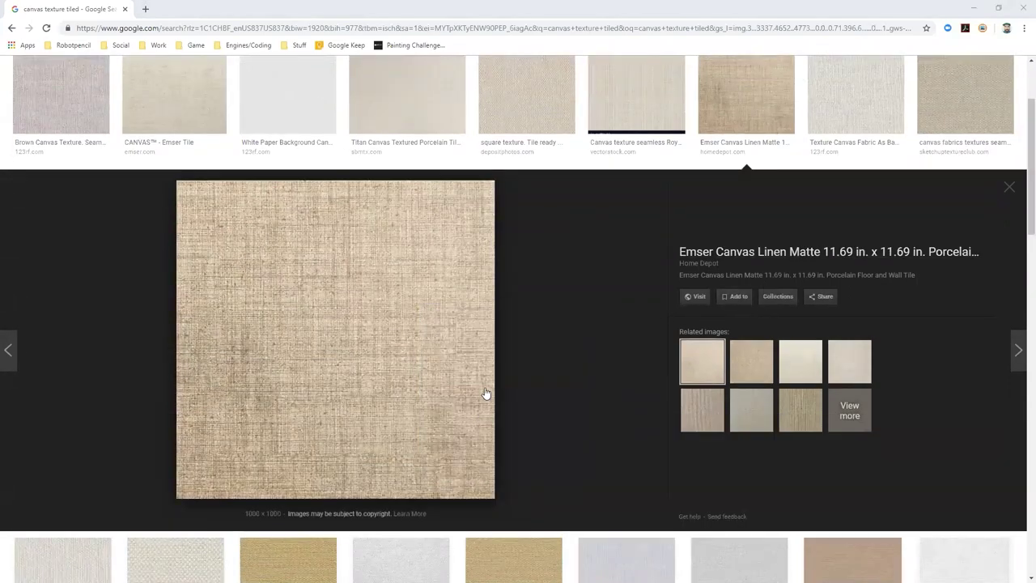
Step: Create a 1000 x 1000 px Photoshop document at 72 ppi from the clipboard preset and paste the linen texture into it
key(alt+Tab)
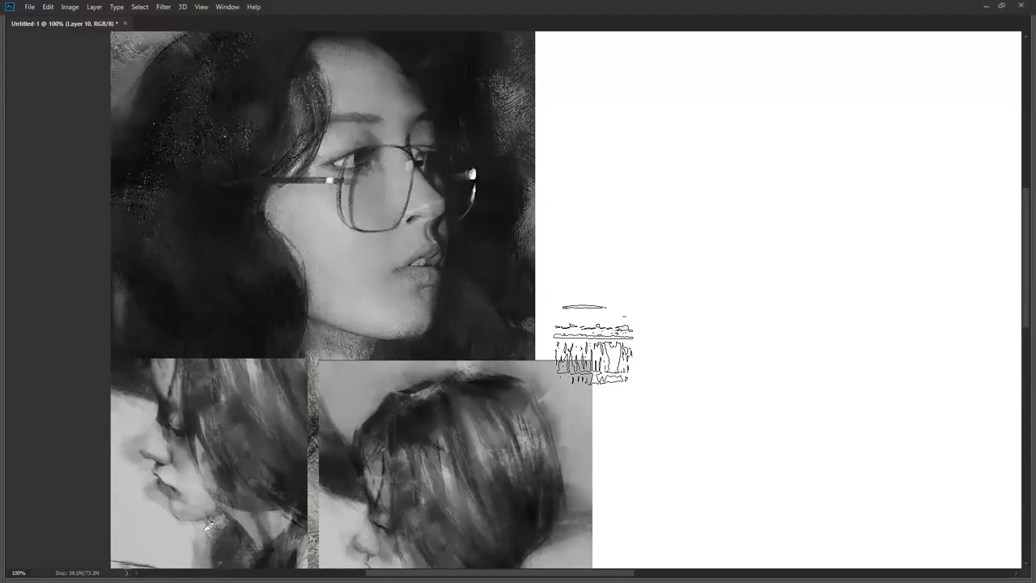
key(ctrl+n)
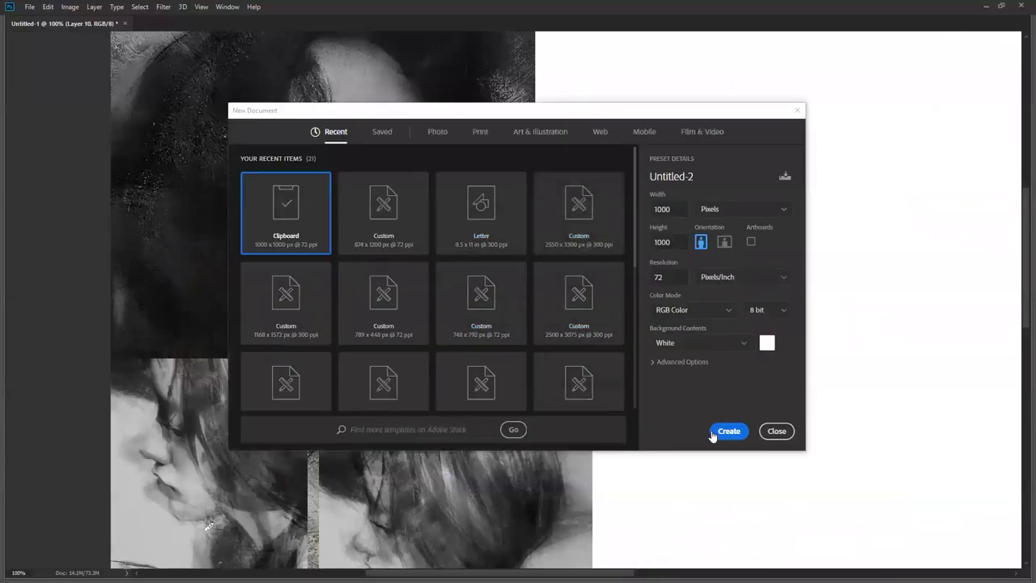
click(728, 430)
key(ctrl+v)
Step: Desaturate the linen texture and strengthen its contrast with Levels, using midtones 0.62 and white input 215
key(ctrl+u)
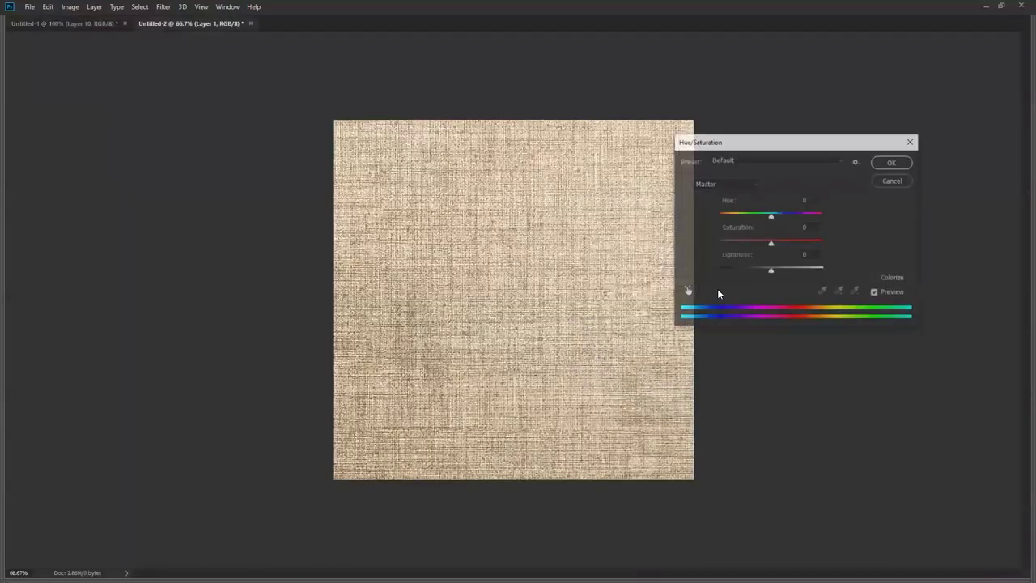
click(894, 163)
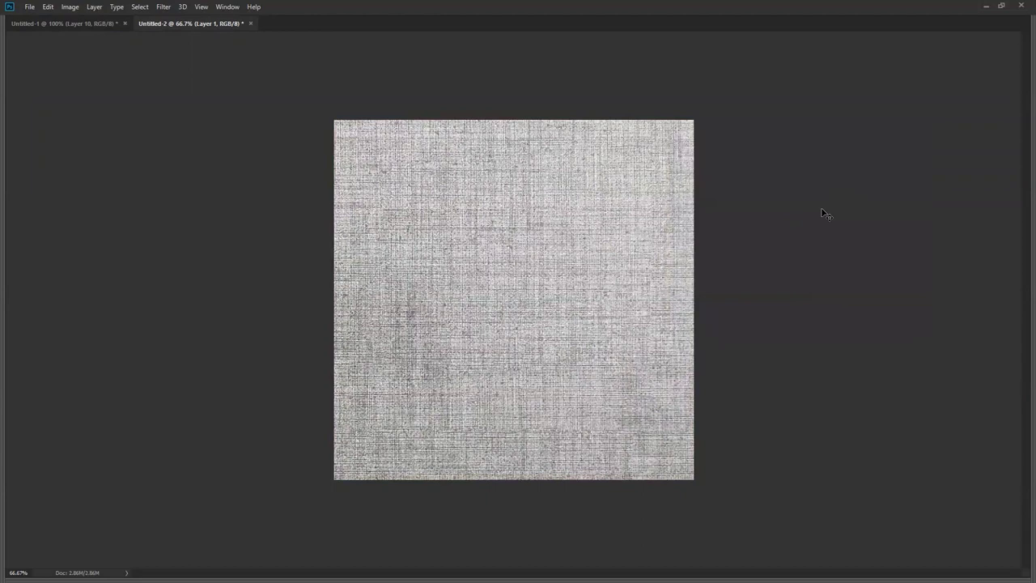
key(ctrl+l)
drag(732, 270, 711, 270)
click(774, 168)
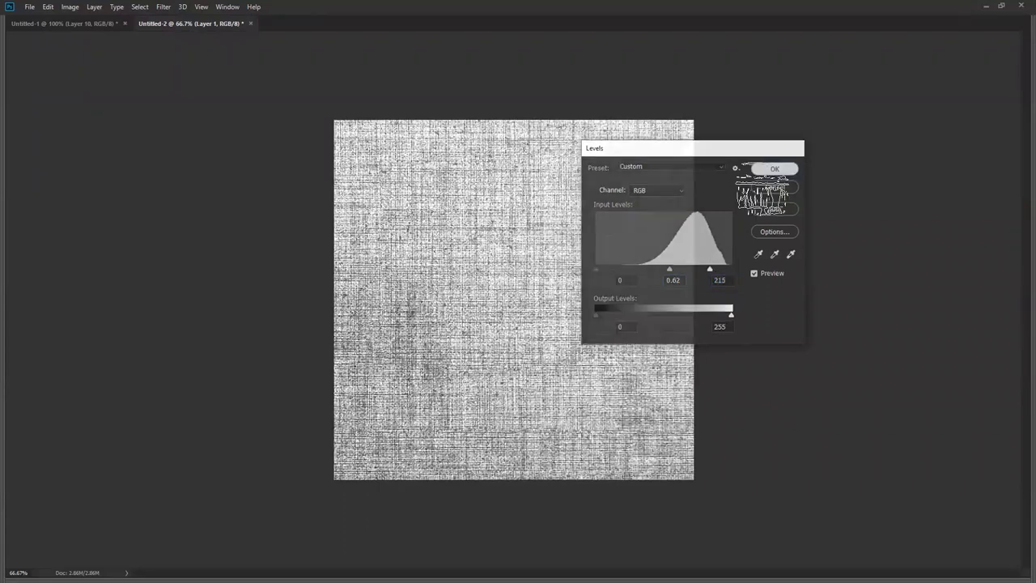
Step: Define the whole linen texture as a pattern named Canvas and clear the selection
click(51, 8)
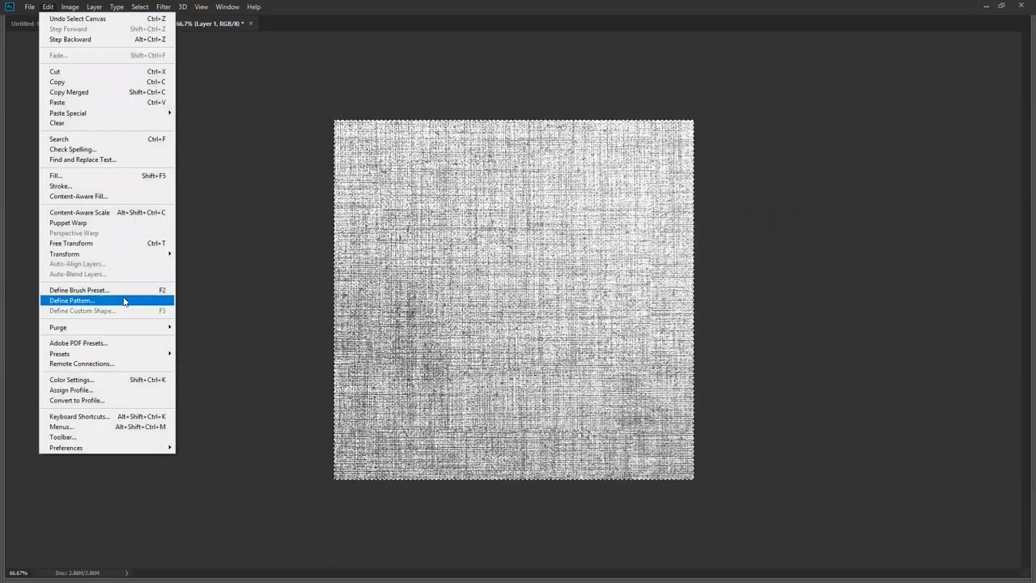
click(81, 300)
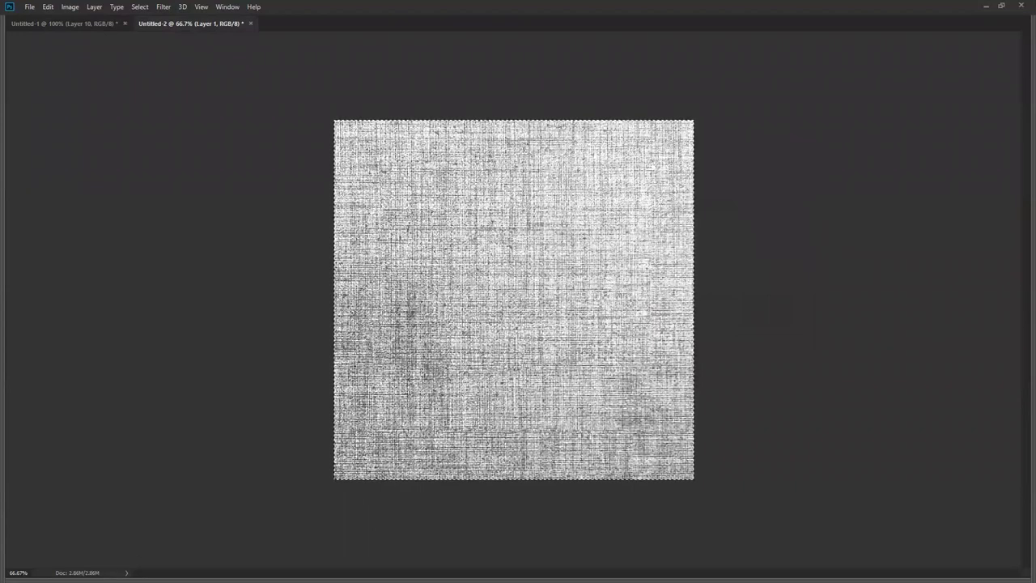
text(Canvas)
key(Return)
key(ctrl+d)
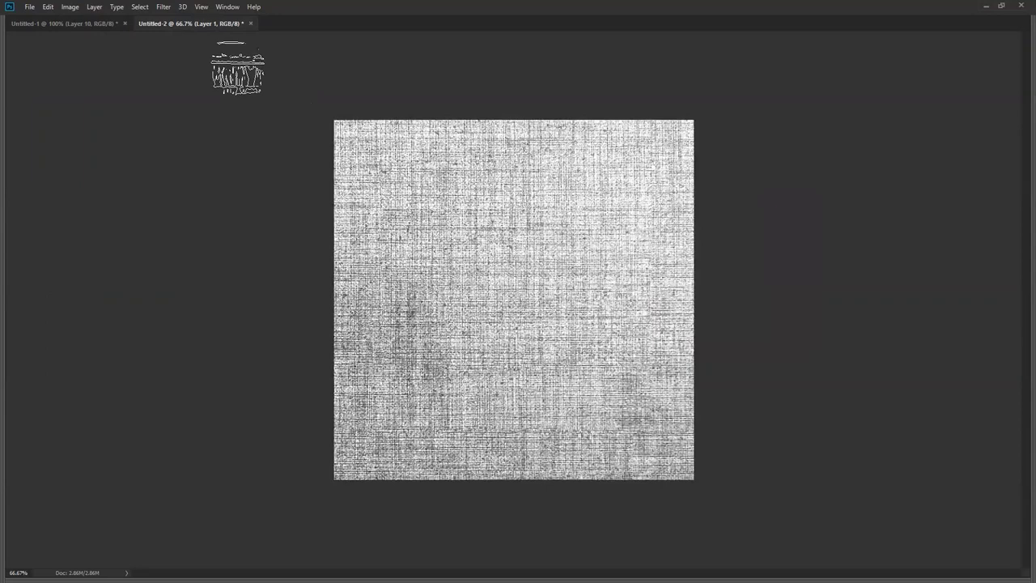
Step: Return to the Untitled-1 board, show the panels and paint overlapping dark test strokes in the blank area
click(88, 25)
key(Tab)
key(Tab)
drag(617, 217, 365, 226)
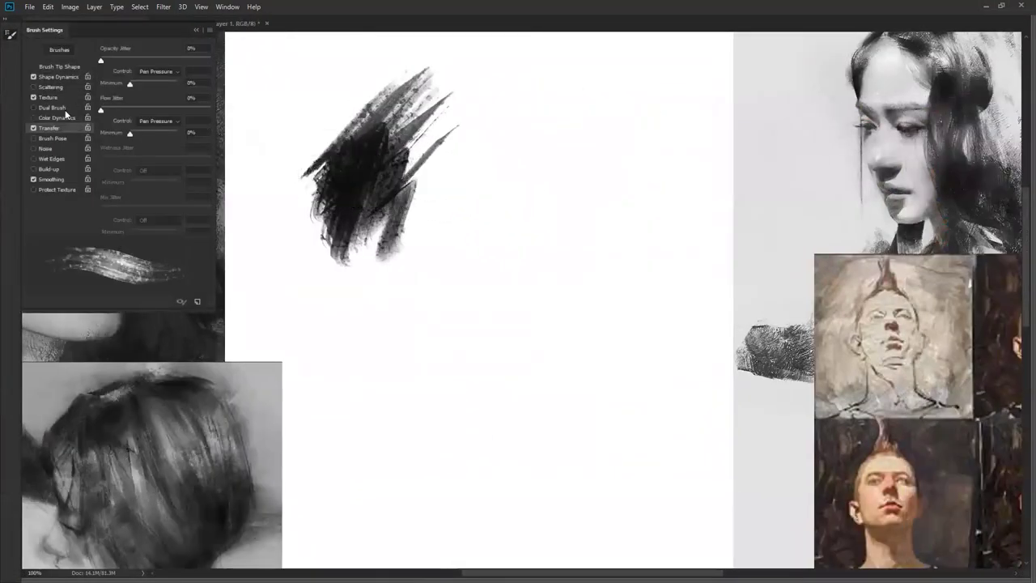
Step: Assign the new Canvas pattern as the brush's texture in its Texture settings
click(68, 98)
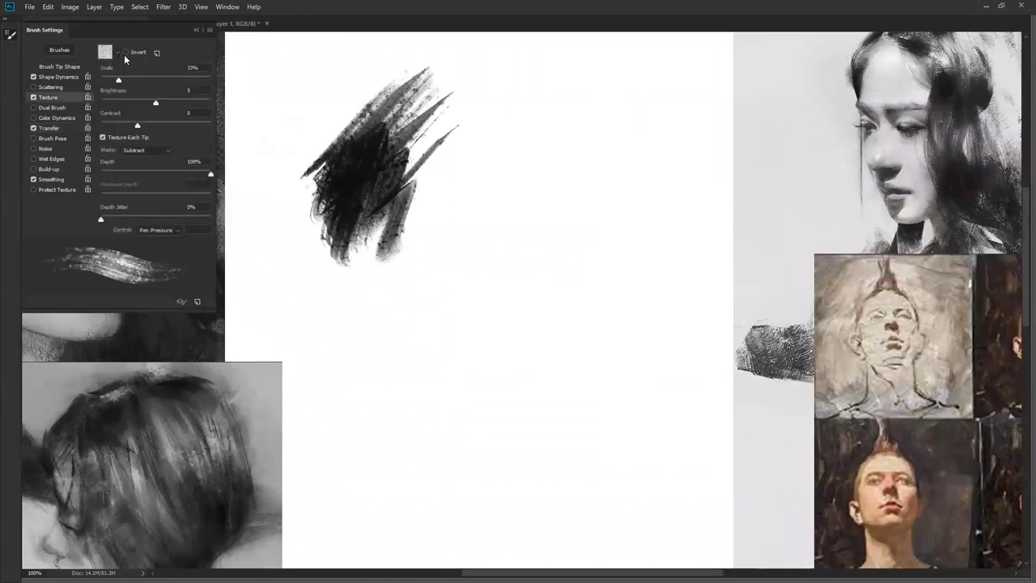
click(119, 53)
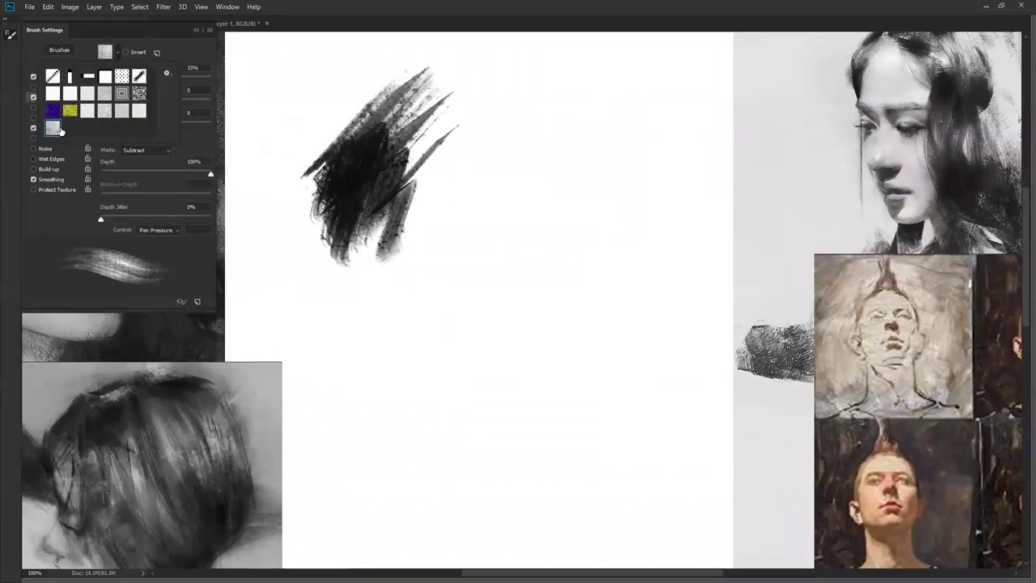
Step: Paint broad overlapping black strokes with the canvas-textured brush beside the earlier test patch and undo the last one
mouse_move(486, 170)
mouse_down()
mouse_move(393, 279)
mouse_move(539, 279)
mouse_up()
drag(389, 271, 464, 393)
drag(571, 157, 535, 195)
drag(476, 275, 441, 316)
drag(554, 113, 469, 261)
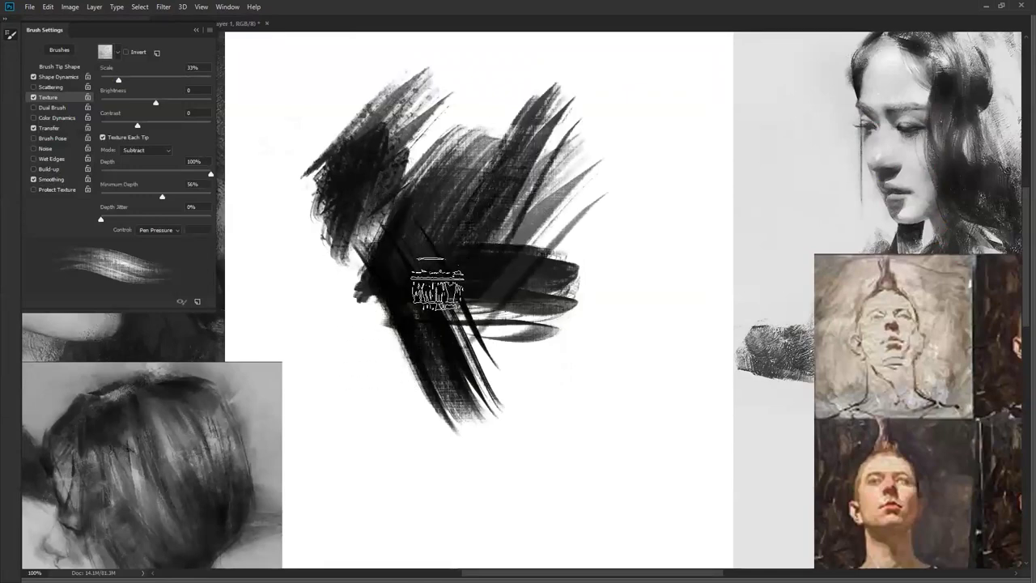
key(ctrl+z)
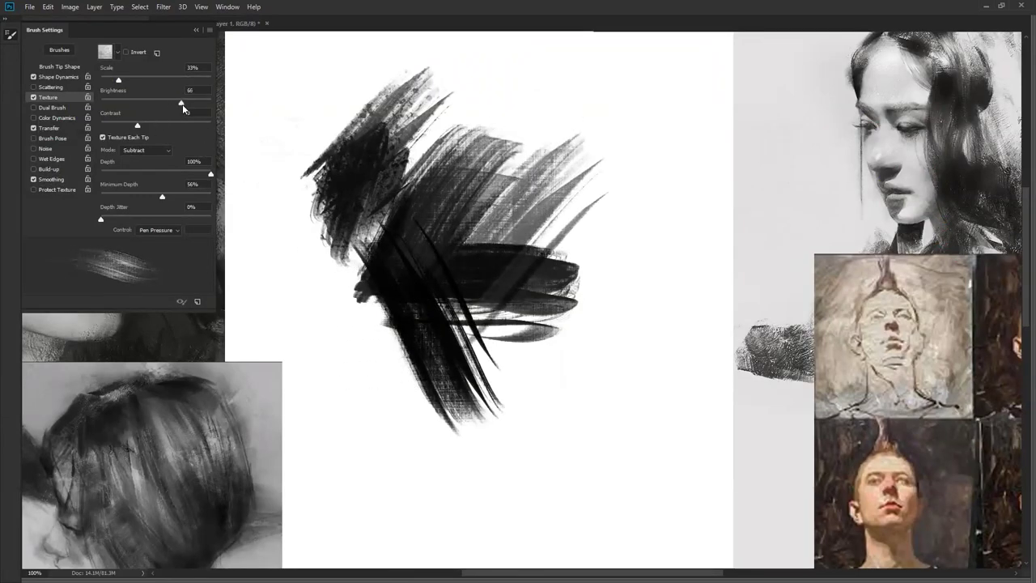
Step: Set the brush texture's scale to 90% and brightness to -3, and test it with diagonal strokes across the top of the patch
drag(140, 80, 151, 80)
drag(355, 142, 502, 102)
drag(364, 235, 627, 93)
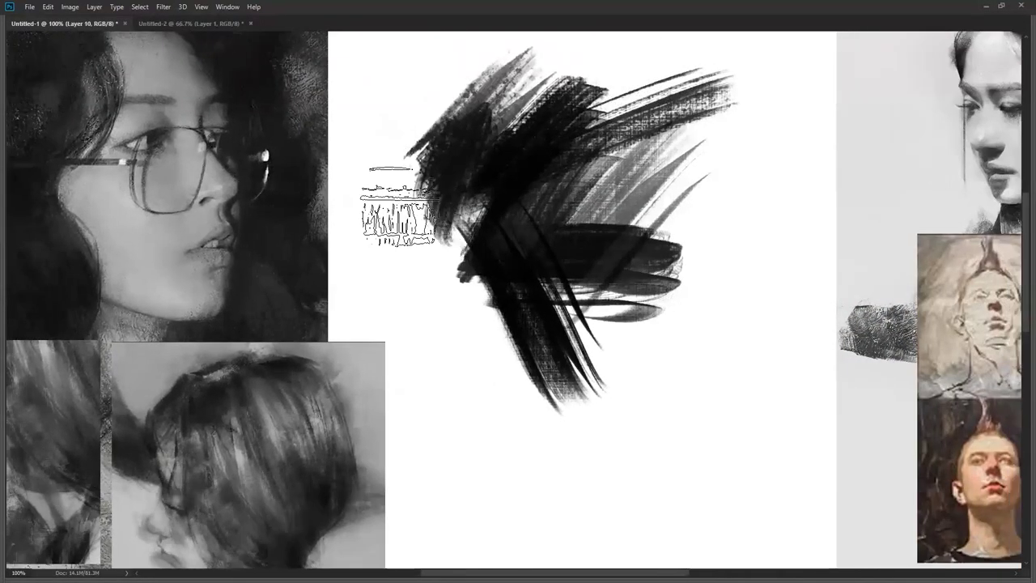
Step: Paint more textured strokes down the patch's left side, along its lower edge and out to its right side
drag(370, 195, 486, 292)
drag(405, 316, 453, 429)
drag(405, 283, 519, 380)
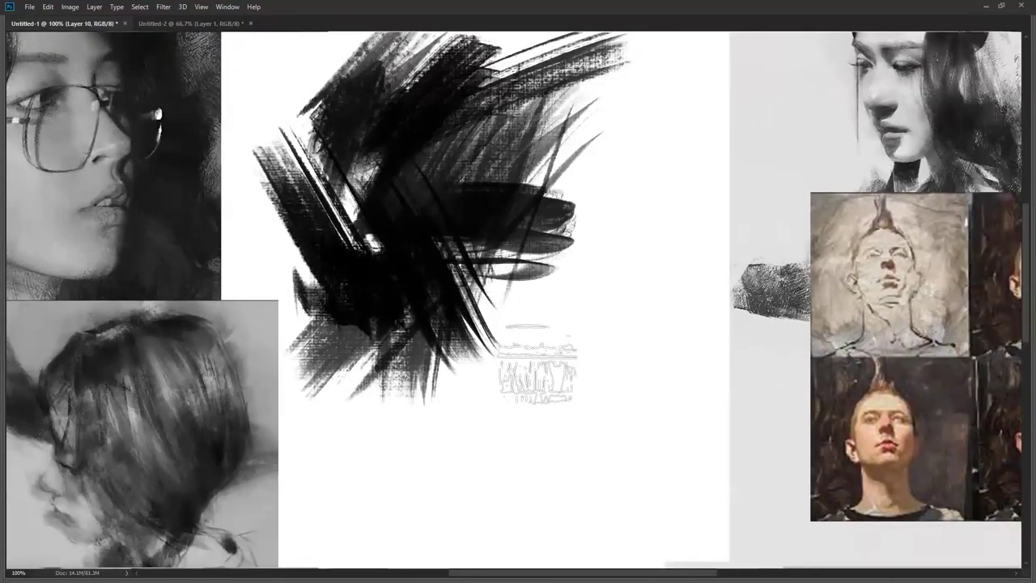
drag(486, 356, 632, 170)
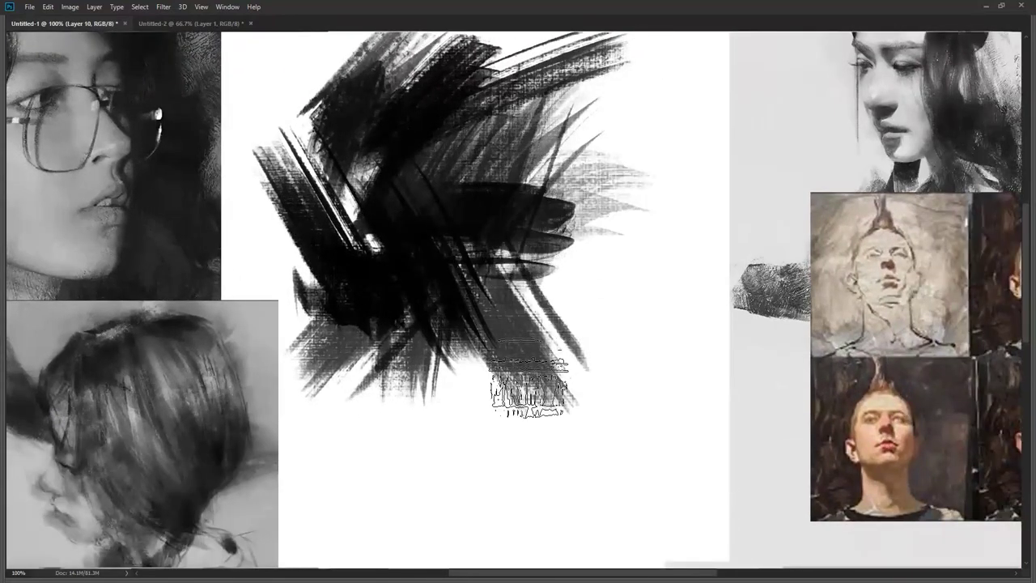
drag(506, 283, 637, 388)
drag(510, 380, 648, 372)
Step: Sample white to paint a sweeping curved stroke over the patch's right side, and cross it with dark diagonal strokes
alt+click(659, 239)
mouse_move(599, 195)
mouse_down()
mouse_move(639, 340)
mouse_move(656, 332)
mouse_up()
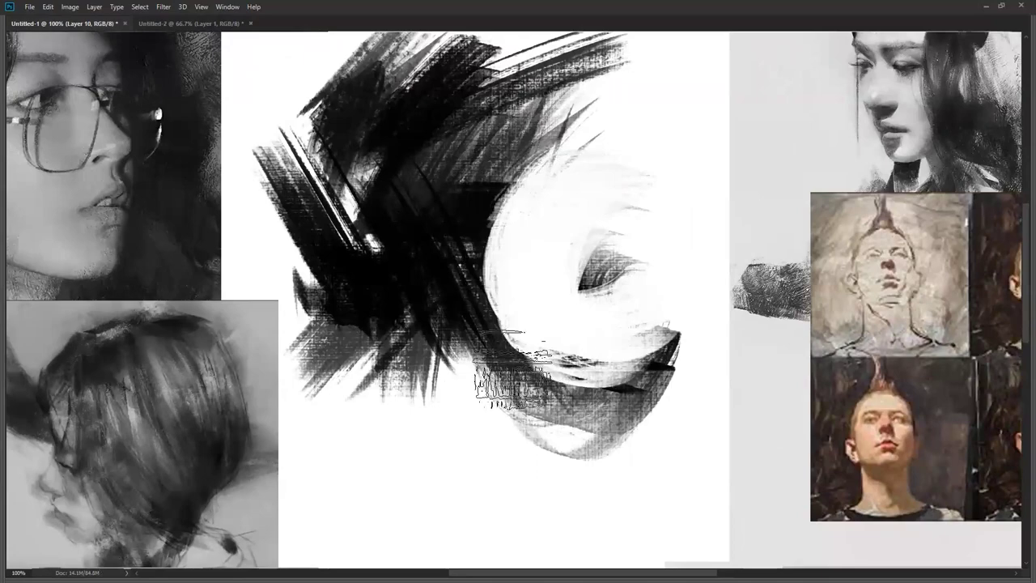
drag(485, 211, 599, 380)
drag(413, 210, 632, 356)
drag(454, 202, 639, 356)
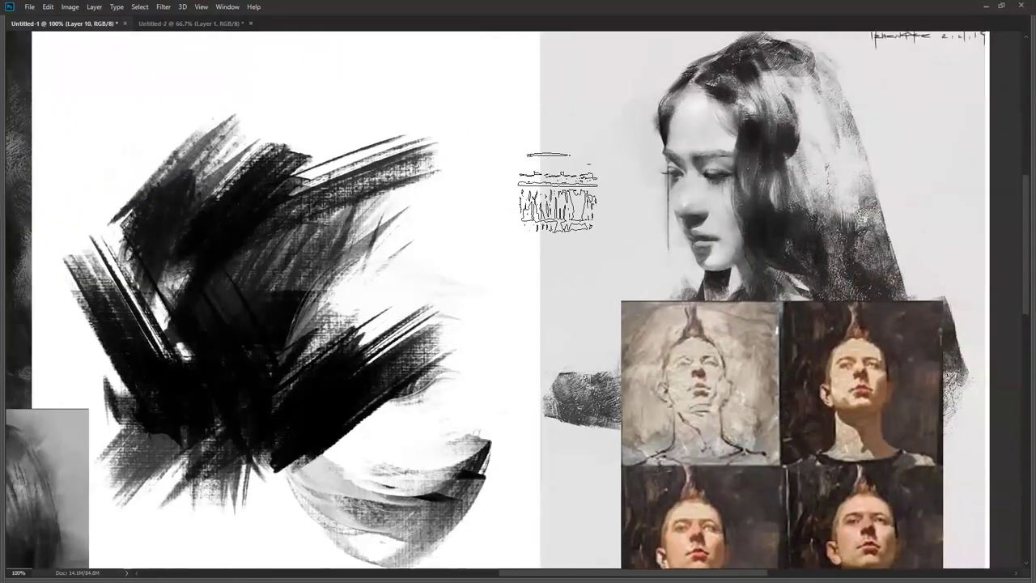
Step: Compare the test patch with the woman's portrait and add thin dark strokes to the patch's upper right side
key(z)
click(798, 137)
alt+click(573, 359)
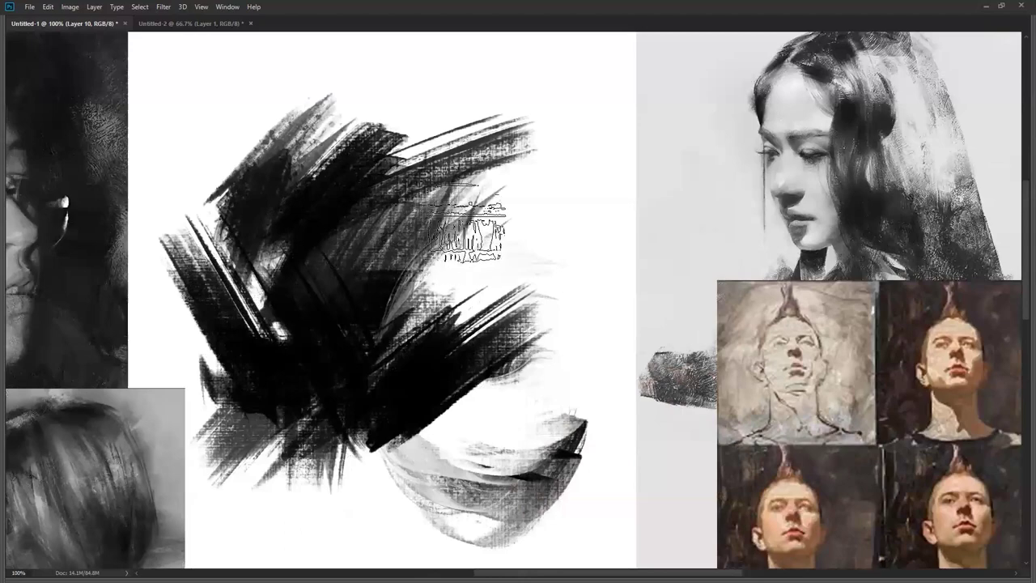
drag(527, 130, 421, 332)
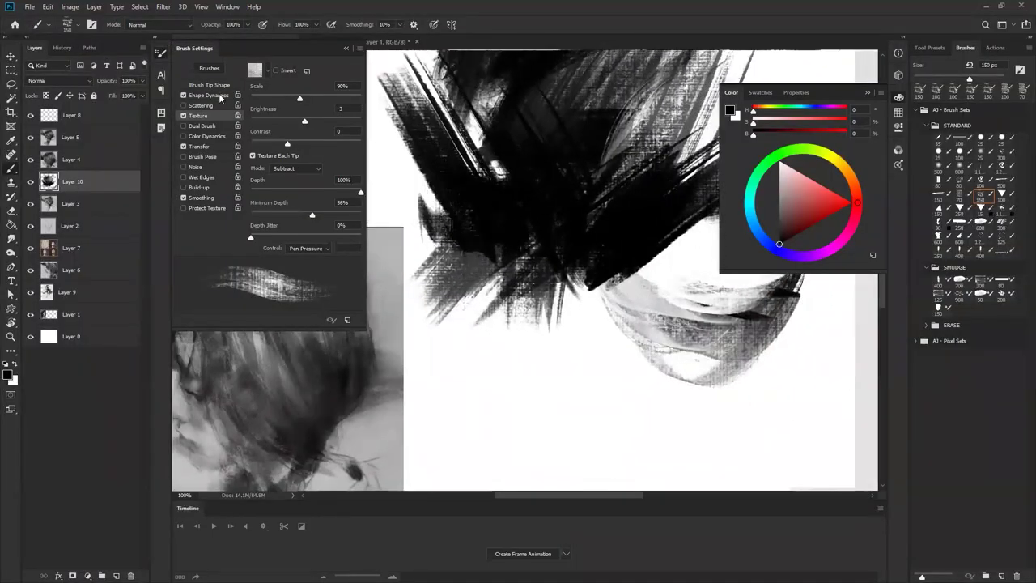
Step: Set the Angle Jitter control in Shape Dynamics to Pen Tilt and test it with strokes below the dark patch
click(219, 93)
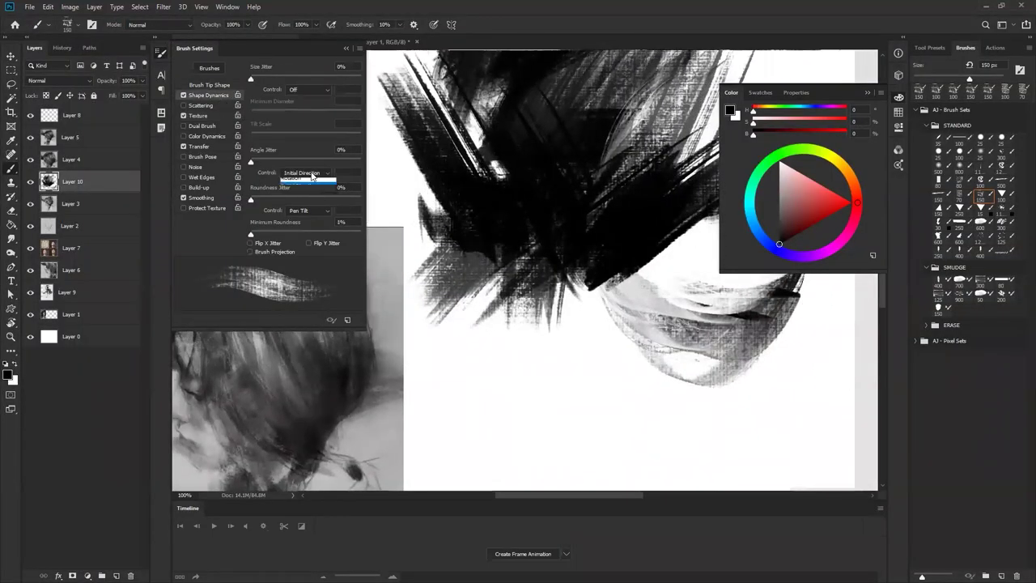
click(313, 173)
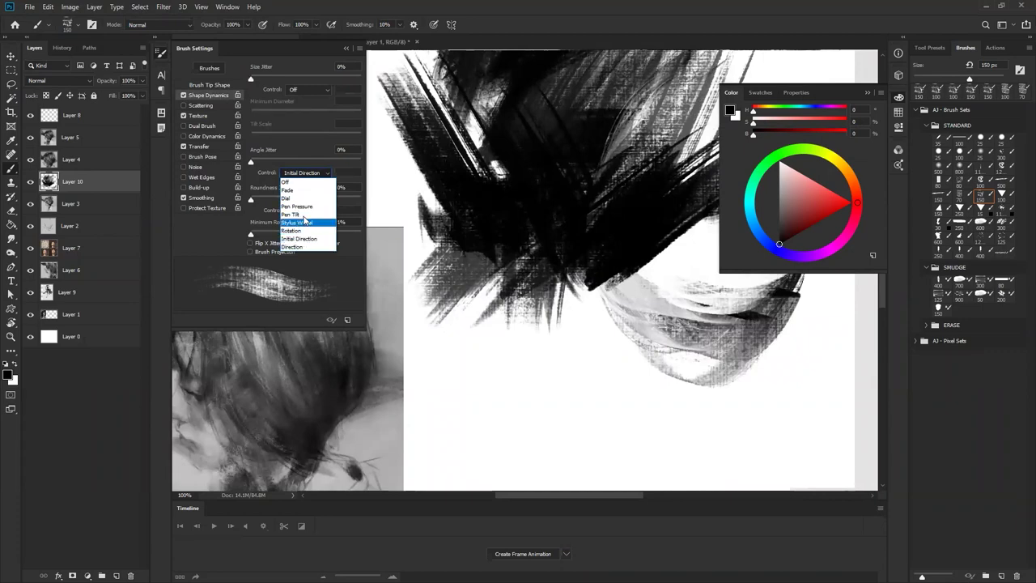
click(306, 216)
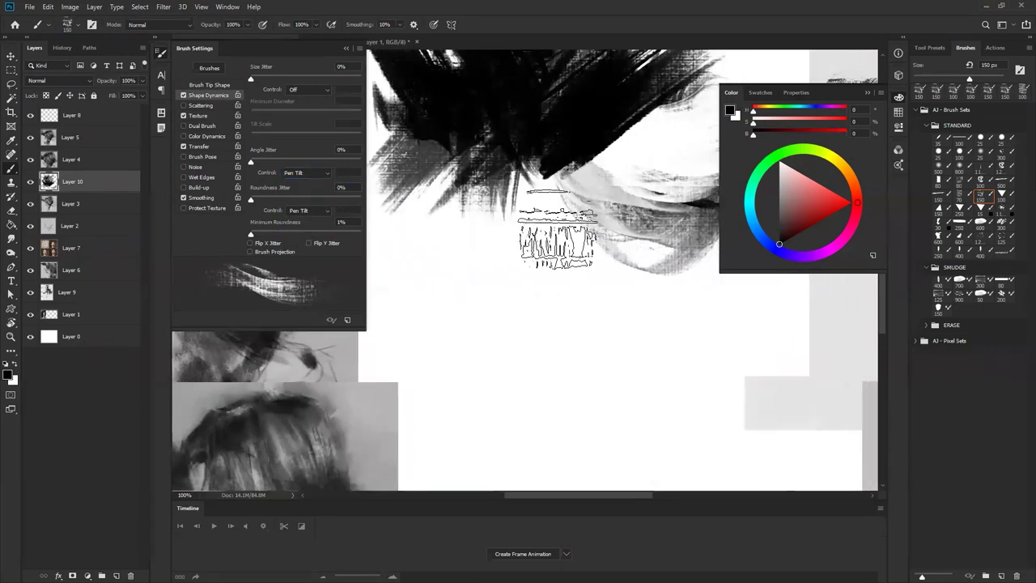
mouse_move(555, 231)
mouse_down()
mouse_move(566, 394)
mouse_move(597, 273)
mouse_move(481, 315)
mouse_up()
mouse_move(446, 231)
mouse_down()
mouse_move(469, 299)
mouse_move(421, 316)
mouse_up()
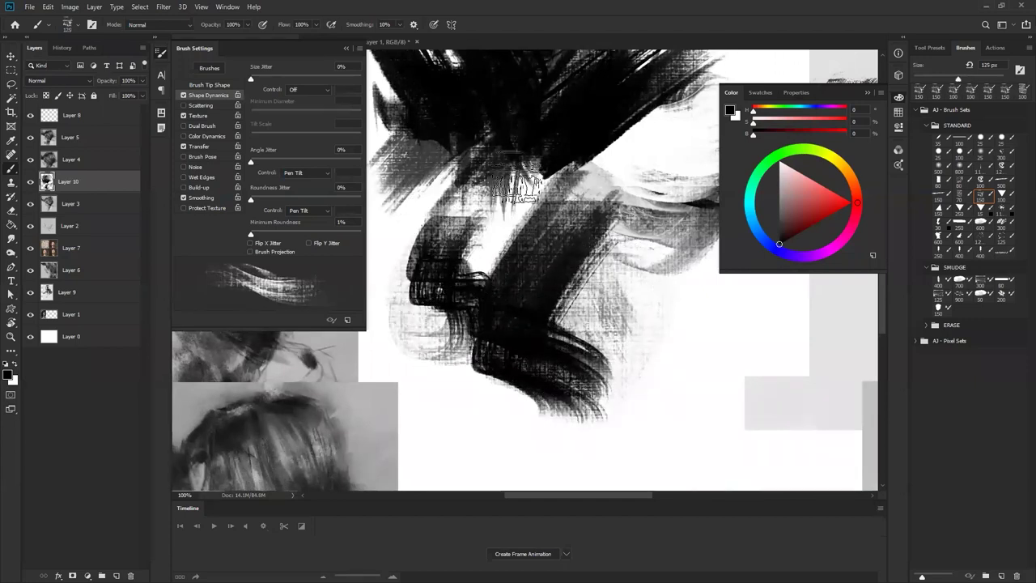
drag(482, 166, 526, 315)
click(314, 174)
click(274, 166)
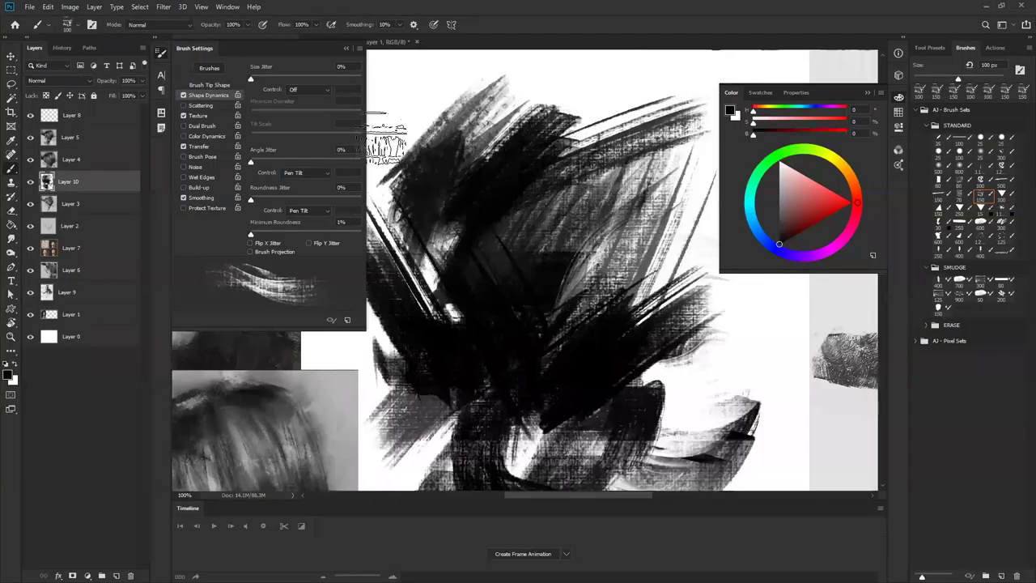
Step: Set the brush tip's angle to 53° and roundness to 20%, and paint curved test strokes above the dark patch
click(215, 84)
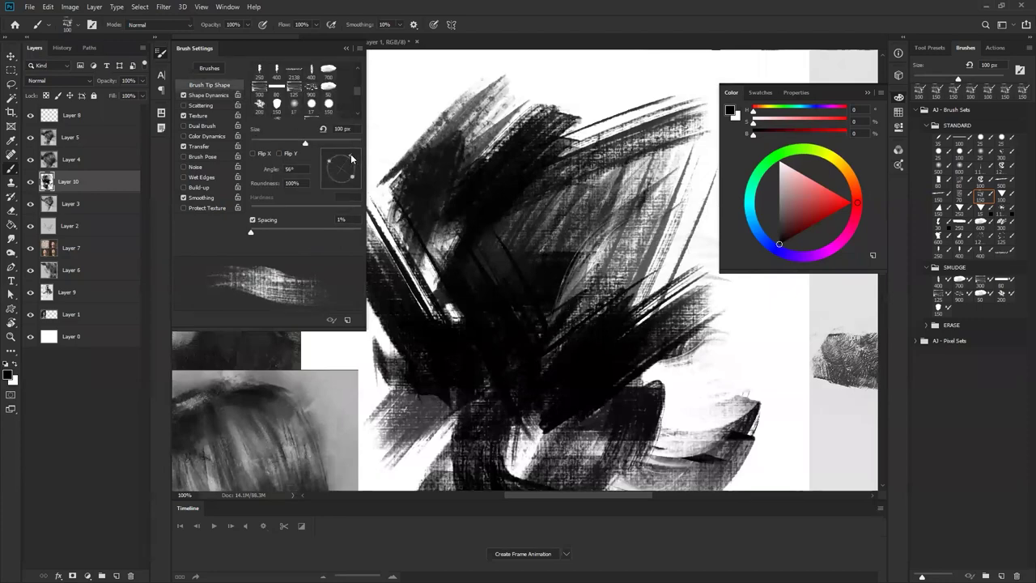
drag(338, 164, 338, 167)
mouse_move(552, 89)
mouse_down()
mouse_move(572, 209)
mouse_move(645, 81)
mouse_move(671, 103)
mouse_up()
key(Tab)
mouse_move(479, 110)
mouse_down()
mouse_move(556, 188)
mouse_move(592, 200)
mouse_up()
drag(401, 106, 554, 52)
mouse_move(602, 101)
mouse_down()
mouse_move(574, 83)
mouse_move(403, 103)
mouse_move(433, 148)
mouse_up()
drag(363, 85, 431, 157)
mouse_move(332, 93)
mouse_down()
mouse_move(386, 154)
mouse_move(285, 198)
mouse_move(287, 241)
mouse_up()
key(Tab)
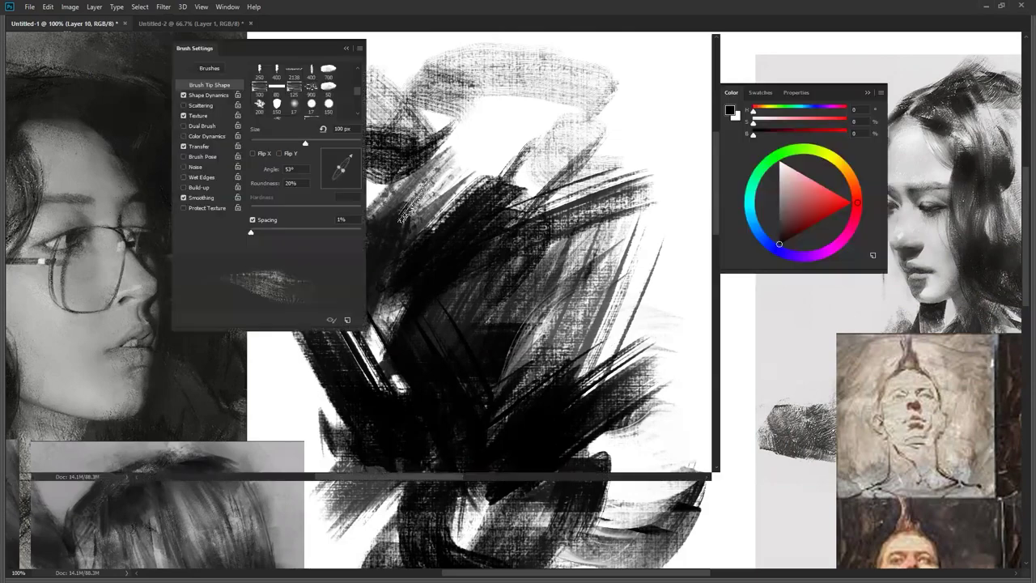
Step: Undo the latest test strokes and return the brush tip's roundness to 100%
key(ctrl+z)
key(ctrl+shift+z)
key(ctrl+z)
key(ctrl+z)
key(ctrl+z)
key(ctrl+z)
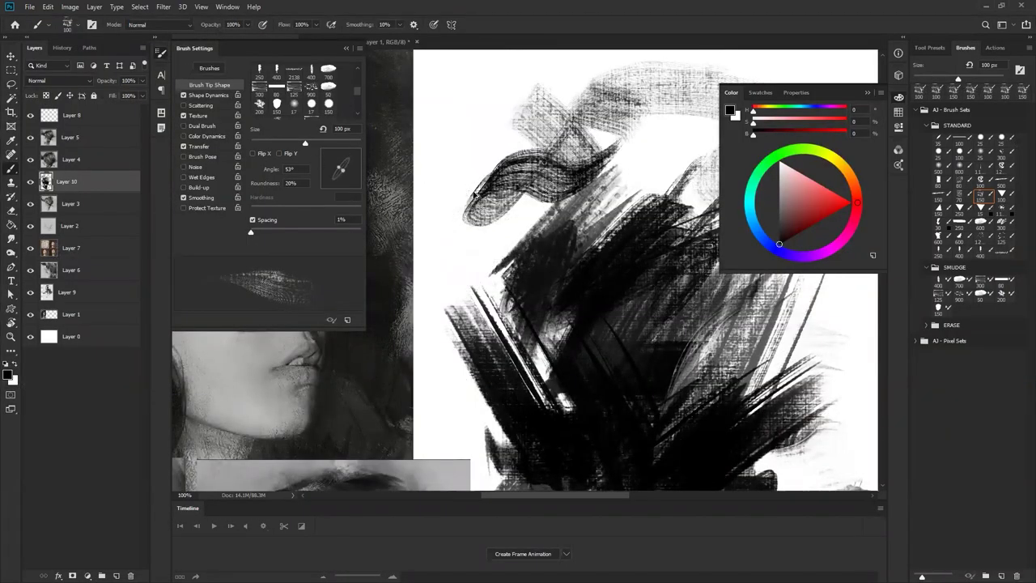
key(ctrl+z)
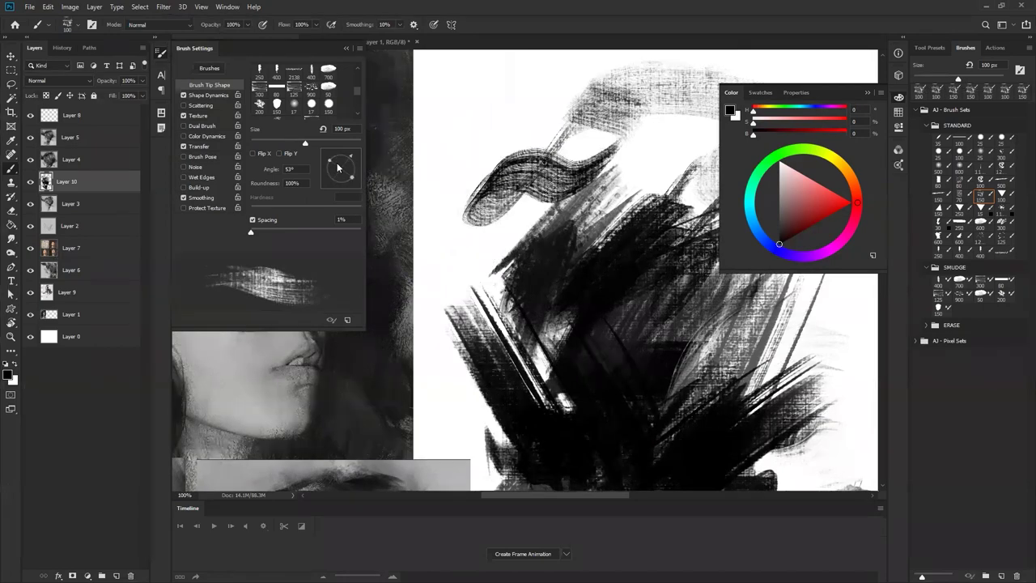
Step: Set the Size Jitter control in Shape Dynamics to Pen Pressure and test it with winding and straight strokes in the lower blank area
click(212, 95)
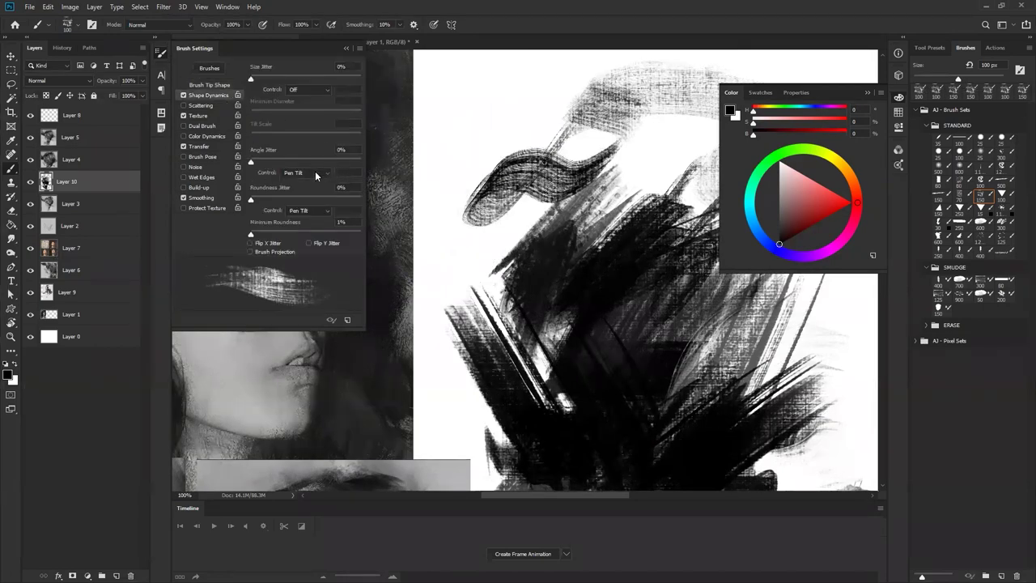
click(318, 89)
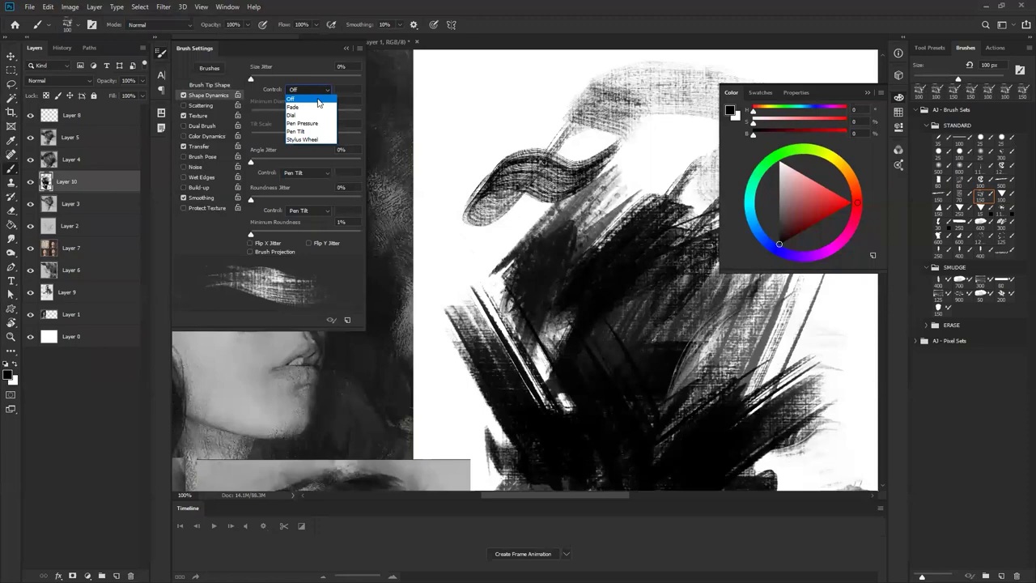
click(314, 128)
mouse_move(562, 102)
mouse_down()
mouse_move(470, 134)
mouse_move(453, 98)
mouse_move(550, 154)
mouse_move(628, 263)
mouse_up()
drag(611, 200, 630, 147)
drag(608, 269, 506, 53)
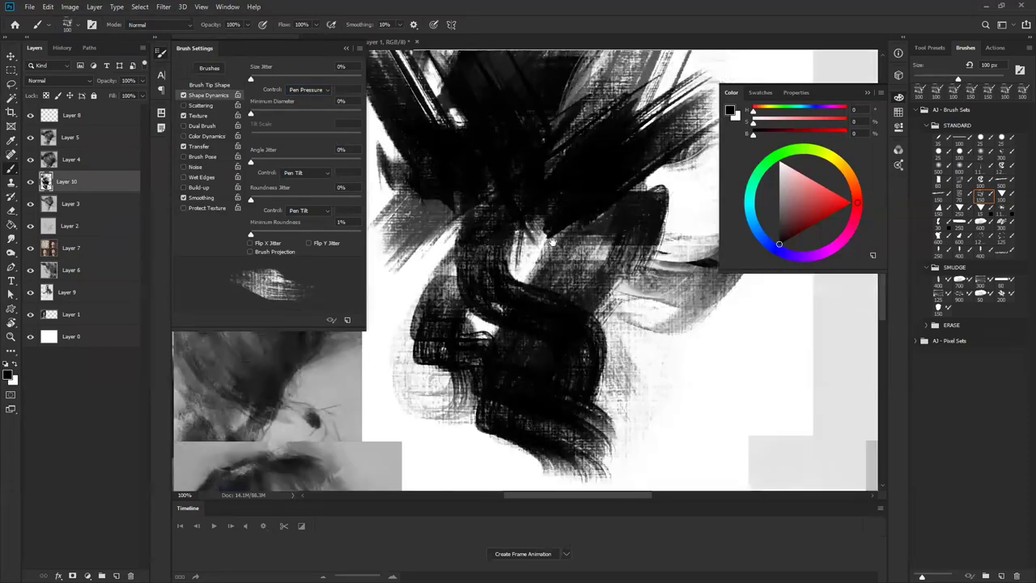
drag(558, 303, 491, 53)
mouse_move(570, 280)
mouse_down()
mouse_move(556, 371)
mouse_move(494, 263)
mouse_up()
mouse_move(443, 285)
mouse_down()
mouse_move(450, 341)
mouse_move(445, 300)
mouse_up()
mouse_move(535, 255)
mouse_down()
mouse_move(559, 172)
mouse_move(639, 304)
mouse_move(498, 433)
mouse_up()
drag(518, 413, 777, 348)
Step: Try the jitter amounts, paint comparison strokes with Texture turned off, undo them and turn Texture back on
mouse_move(257, 159)
mouse_down()
mouse_move(302, 160)
mouse_move(270, 161)
mouse_up()
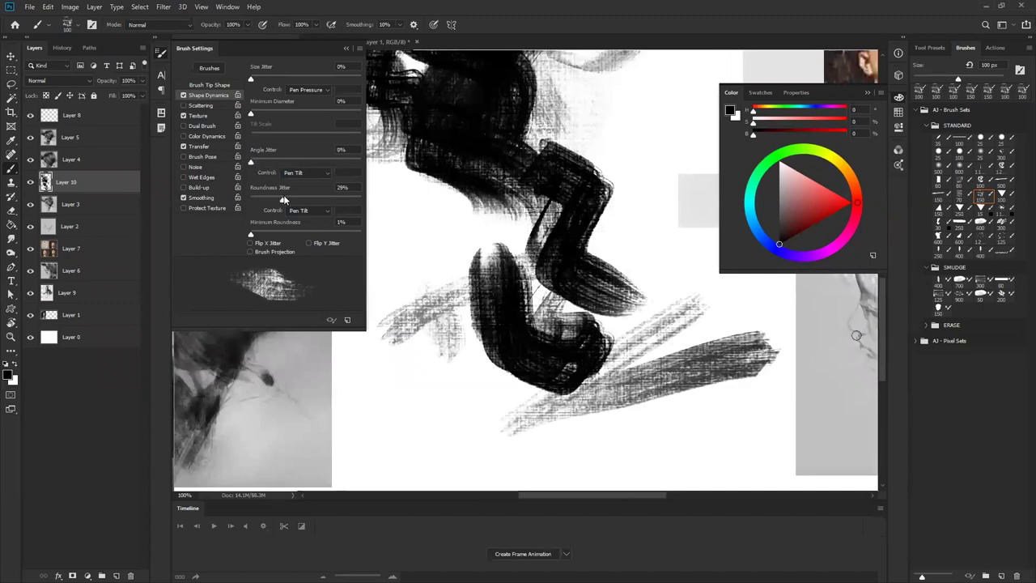
click(185, 117)
mouse_move(449, 247)
mouse_down()
mouse_move(430, 243)
mouse_move(404, 413)
mouse_move(494, 453)
mouse_move(616, 365)
mouse_up()
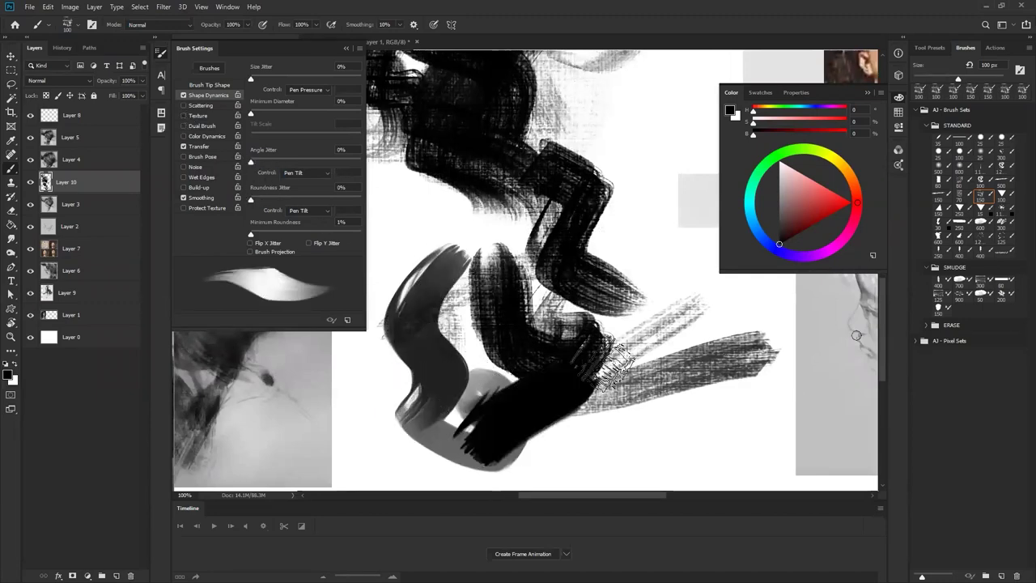
key(ctrl+z)
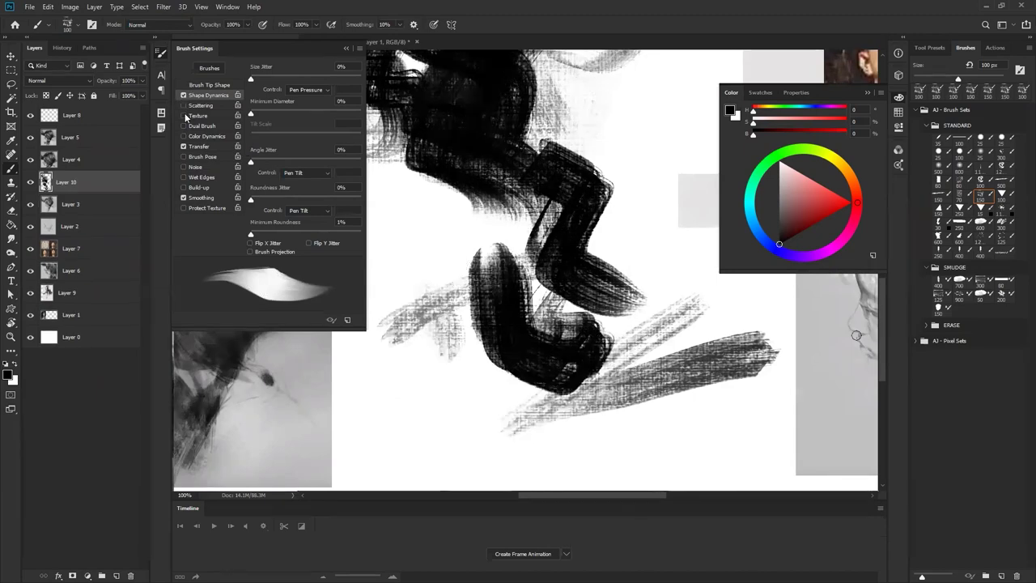
click(184, 116)
Step: Paint crossing textured strokes over the lower test strokes
mouse_move(556, 202)
mouse_down()
mouse_move(476, 247)
mouse_move(527, 226)
mouse_up()
drag(448, 222, 499, 308)
mouse_move(417, 332)
mouse_down()
mouse_move(551, 213)
mouse_move(518, 218)
mouse_move(377, 434)
mouse_move(507, 353)
mouse_move(492, 441)
mouse_move(583, 421)
mouse_move(494, 454)
mouse_move(673, 330)
mouse_move(611, 408)
mouse_move(502, 247)
mouse_up()
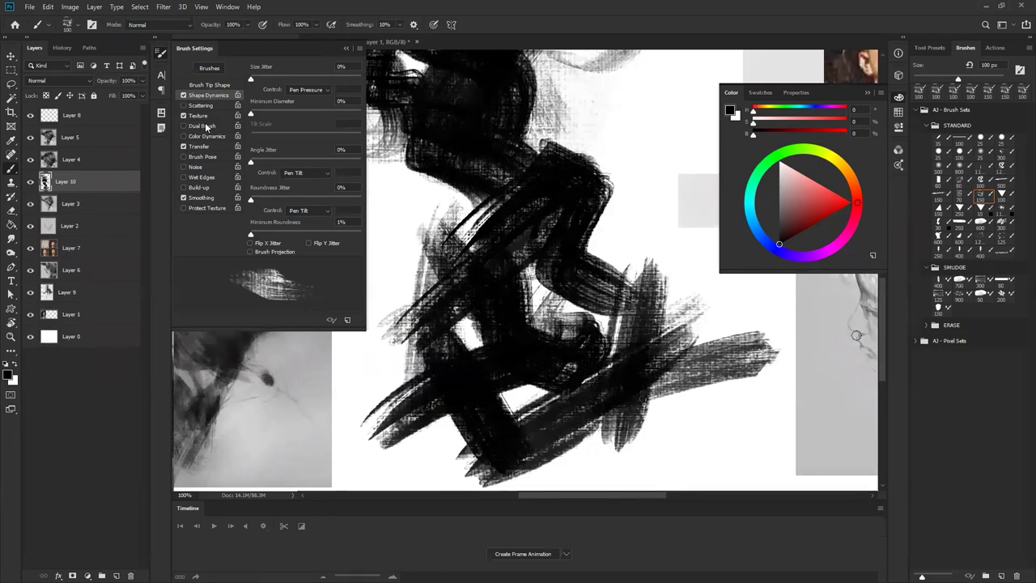
Step: Enable Dual Brush with the 150 px textured tip at 178 px and 37% spacing, and test its broken strokes beside the dark patch
click(204, 127)
click(329, 100)
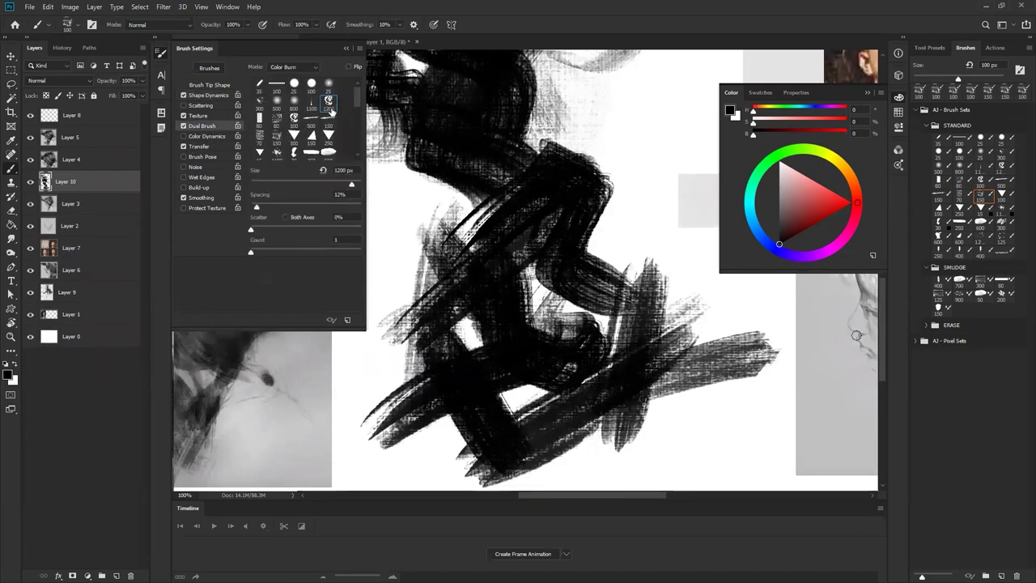
drag(320, 184, 332, 186)
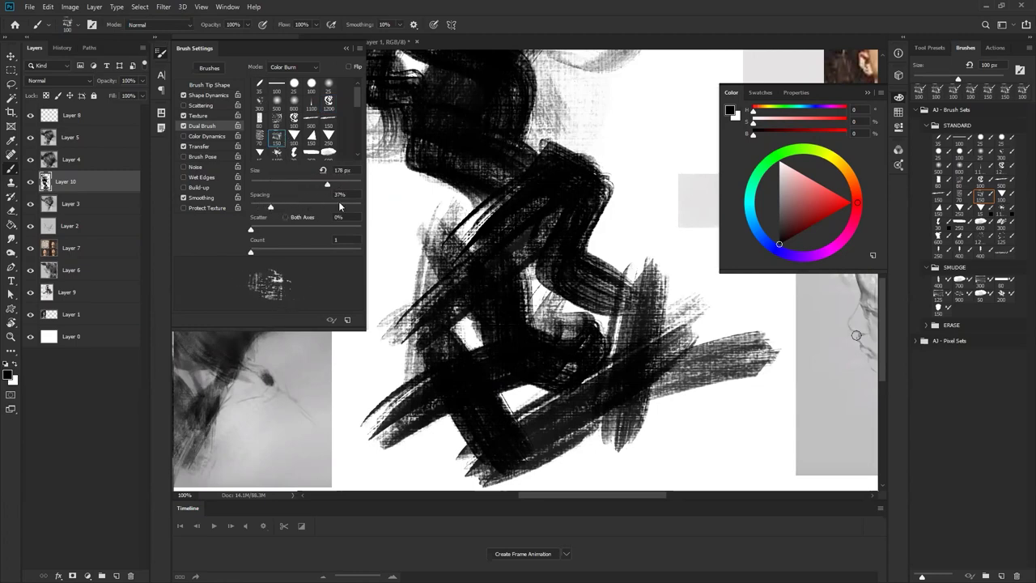
key(Tab)
drag(603, 136, 508, 219)
drag(478, 160, 542, 257)
mouse_move(525, 115)
mouse_down()
mouse_move(537, 346)
mouse_move(532, 551)
mouse_up()
mouse_move(515, 158)
mouse_down()
mouse_move(478, 190)
mouse_move(517, 282)
mouse_up()
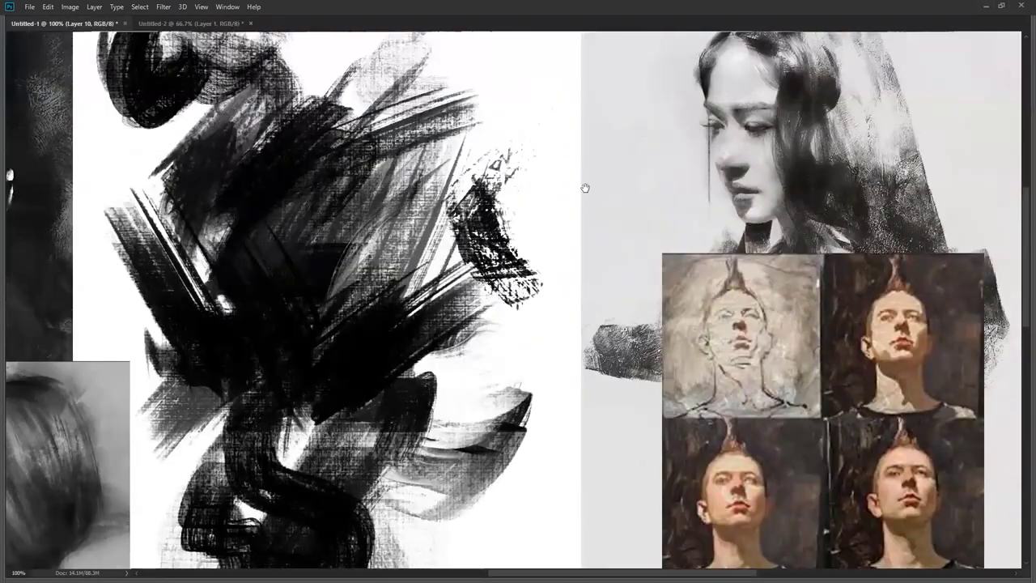
Step: Paint more dual-brush strokes between the dark patch and the woman's portrait, undoing and repeating the vertical stroke
drag(586, 188, 558, 294)
drag(465, 256, 552, 140)
mouse_move(444, 121)
mouse_down()
mouse_move(526, 191)
mouse_move(450, 249)
mouse_up()
drag(424, 186, 463, 283)
mouse_move(821, 152)
mouse_down()
mouse_move(861, 152)
mouse_move(872, 178)
mouse_move(837, 188)
mouse_move(891, 254)
mouse_up()
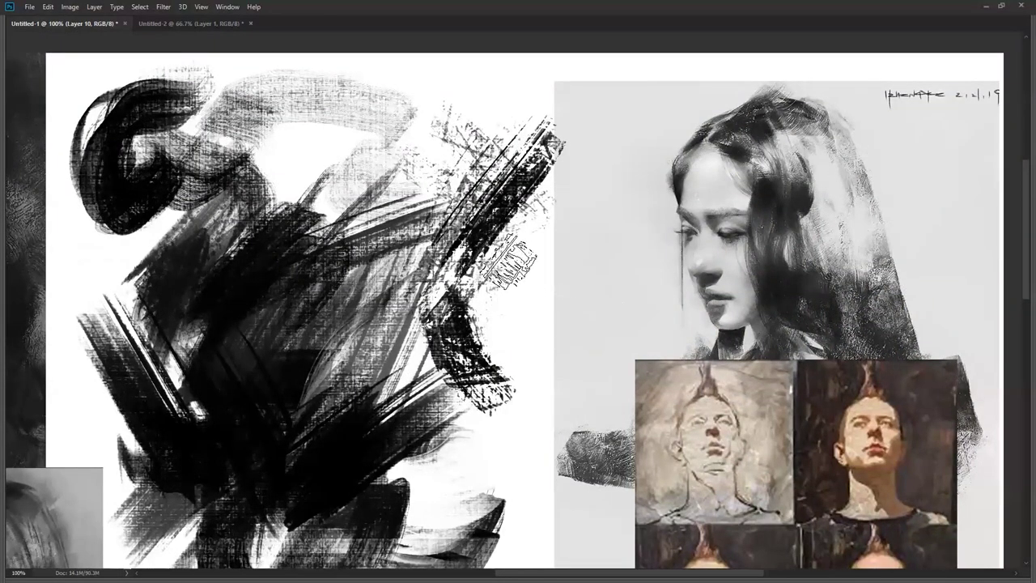
mouse_move(519, 230)
mouse_down()
mouse_move(522, 388)
mouse_move(528, 222)
mouse_move(525, 437)
mouse_up()
key(ctrl+z)
drag(554, 231, 562, 389)
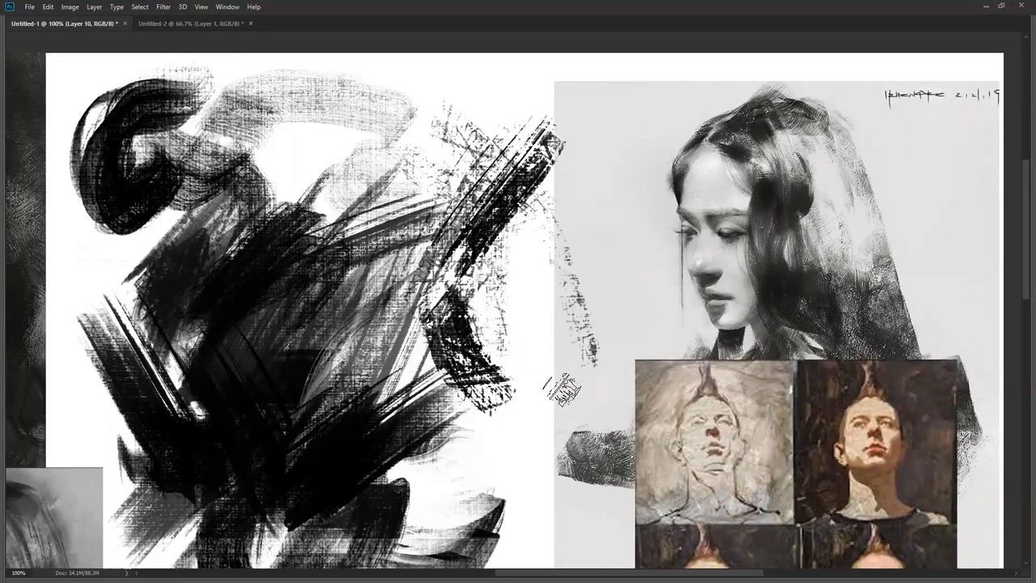
key(Tab)
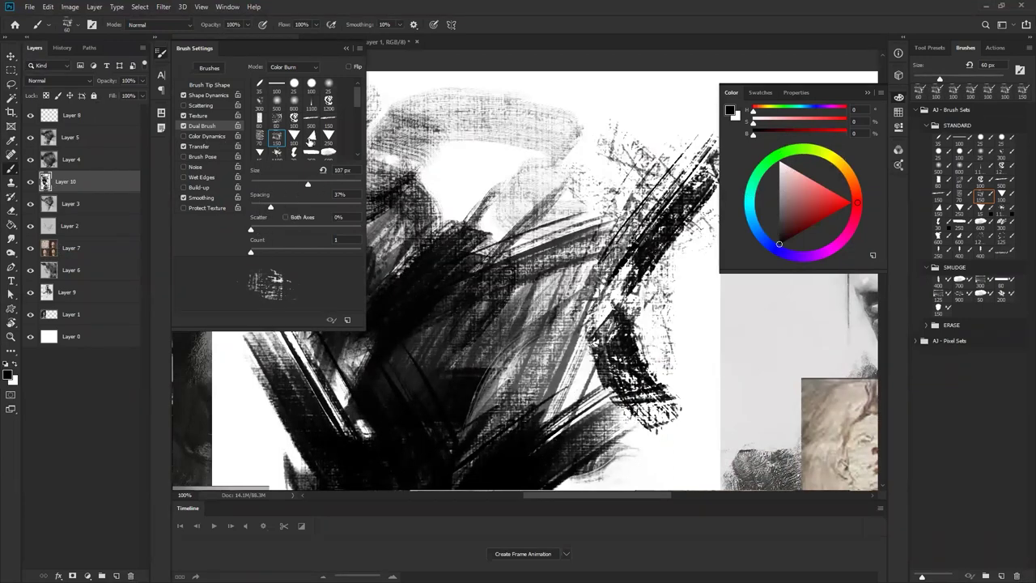
Step: Switch the dual brush to the 125 px tip with 3% spacing, enlarge the brush to 90 px and paint dark test strokes
drag(354, 102, 353, 128)
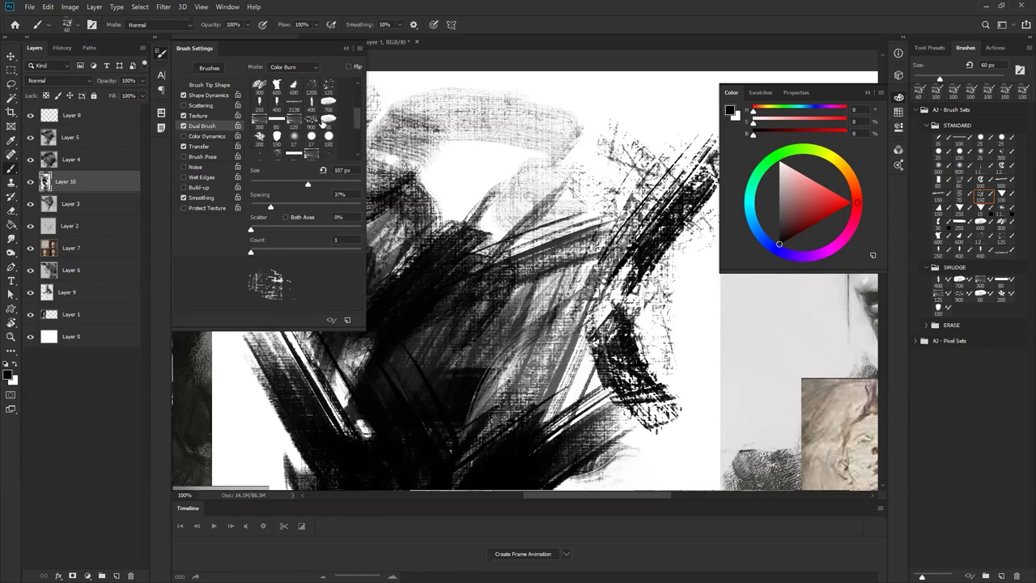
click(311, 120)
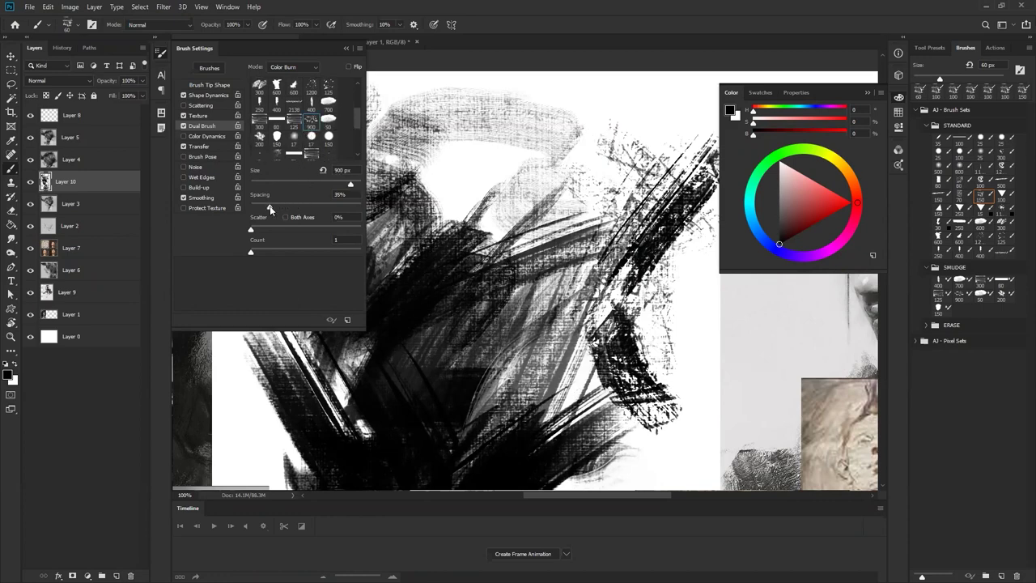
mouse_move(449, 209)
mouse_down()
mouse_move(559, 139)
mouse_move(602, 146)
mouse_move(492, 174)
mouse_move(634, 109)
mouse_up()
key(bracketright)
drag(583, 164, 416, 346)
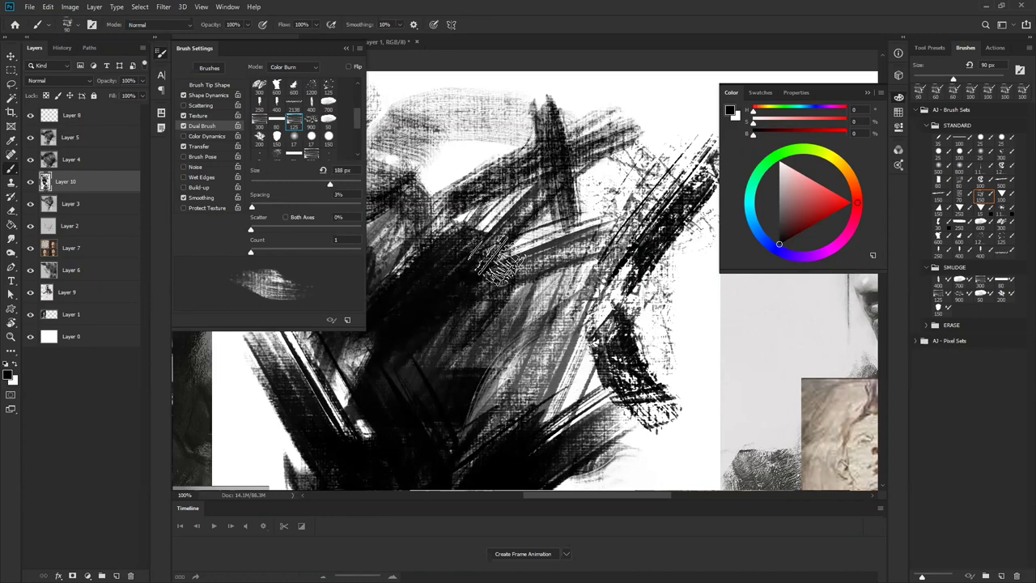
Step: Swap the foreground and background colors and paint contrasting white and black strokes across the middle of the patch
key(x)
mouse_move(602, 191)
mouse_down()
mouse_move(413, 304)
mouse_move(541, 350)
mouse_up()
drag(478, 291, 539, 353)
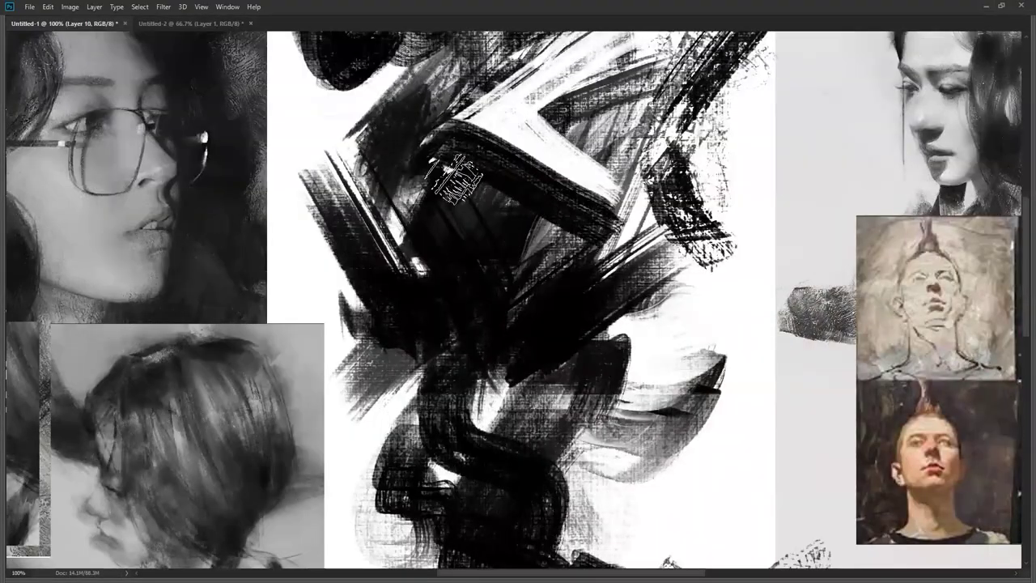
Step: Paint more alternating black and white textured strokes over the upper part of the patch, undoing one misplaced stroke
drag(455, 180, 586, 263)
key(x)
drag(379, 202, 596, 225)
drag(375, 280, 482, 164)
key(x)
drag(544, 207, 487, 187)
drag(417, 210, 388, 324)
drag(583, 259, 546, 207)
drag(372, 221, 566, 250)
key(ctrl+z)
mouse_move(405, 233)
mouse_down()
mouse_move(439, 197)
mouse_move(595, 208)
mouse_move(557, 219)
mouse_up()
drag(621, 207, 595, 231)
drag(578, 349, 554, 120)
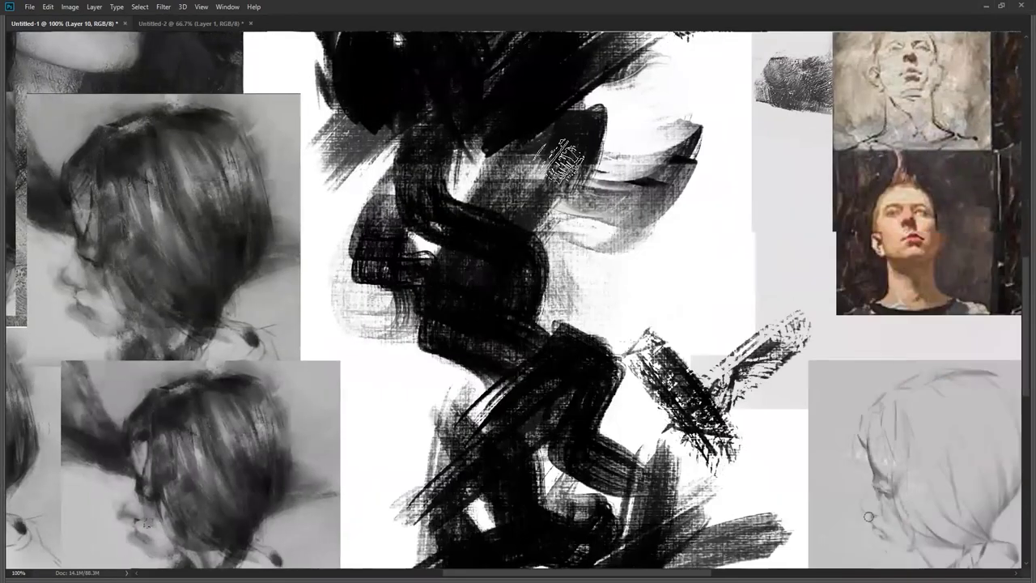
Step: Move Layer 10 to the top of the layer stack and hide it, leaving Layer 8 active
key(Tab)
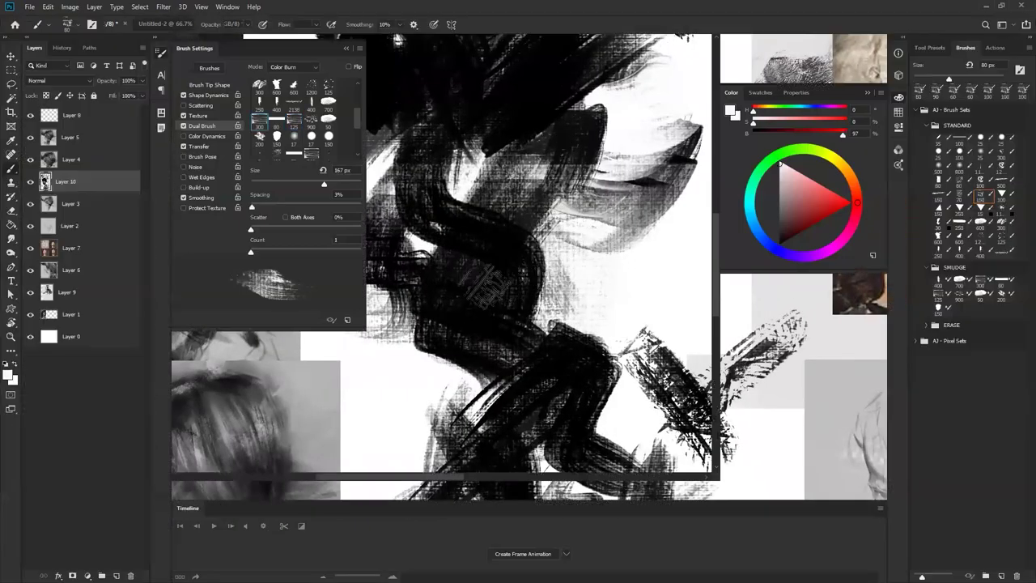
drag(97, 182, 99, 119)
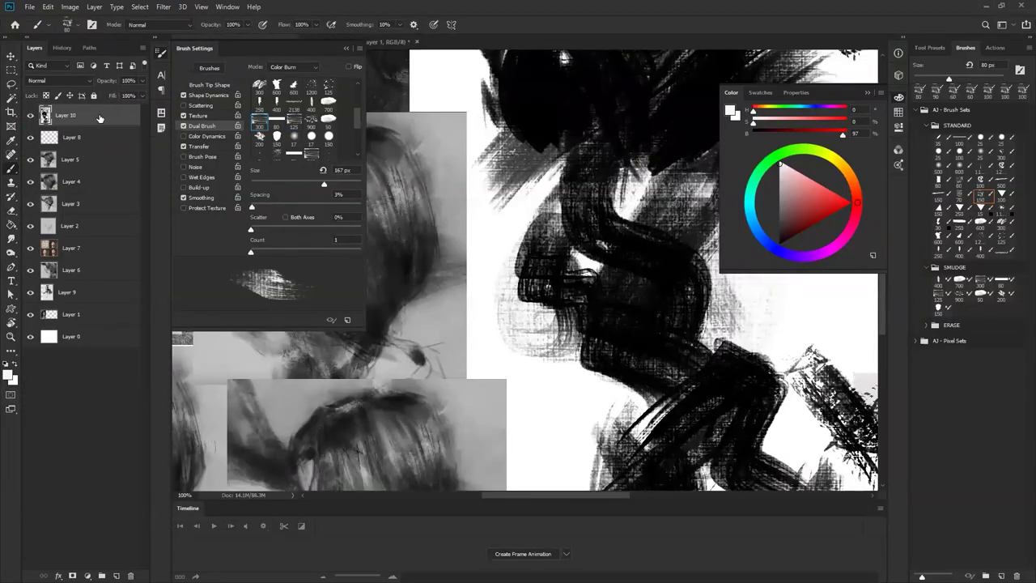
click(30, 115)
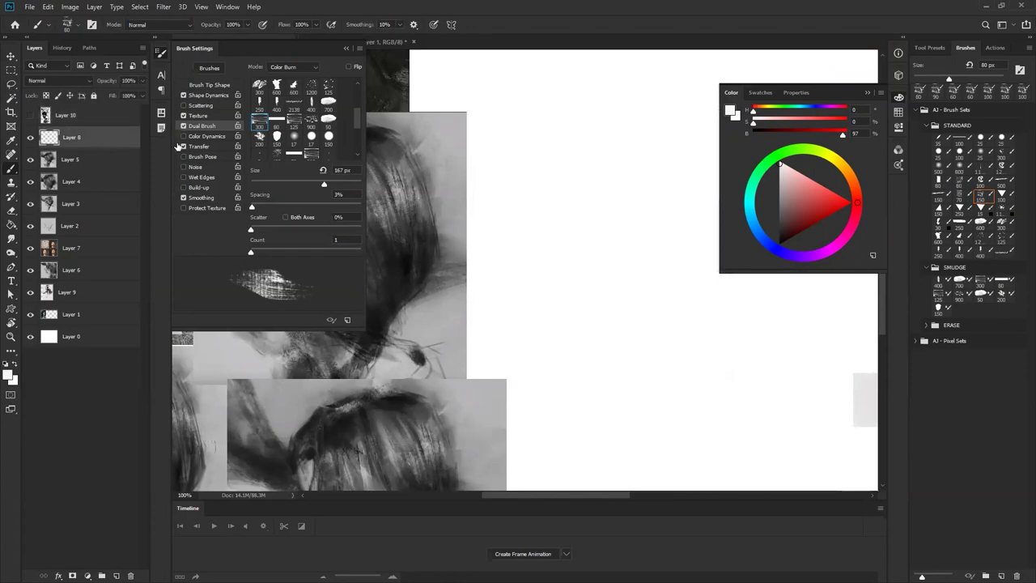
Step: On Layer 8, paint a fresh black patch in the blank area and pull white textured strokes across it
key(Tab)
scroll(474, 156, up, 2)
mouse_move(521, 84)
mouse_down()
mouse_move(409, 115)
mouse_move(462, 228)
mouse_move(561, 146)
mouse_move(455, 121)
mouse_up()
mouse_move(527, 166)
mouse_down()
mouse_move(429, 129)
mouse_move(559, 161)
mouse_move(518, 247)
mouse_up()
mouse_move(535, 204)
mouse_down()
mouse_move(511, 303)
mouse_move(518, 338)
mouse_up()
mouse_move(429, 284)
mouse_down()
mouse_move(431, 413)
mouse_move(453, 311)
mouse_move(478, 340)
mouse_move(500, 421)
mouse_move(506, 299)
mouse_move(571, 361)
mouse_move(575, 275)
mouse_up()
mouse_move(465, 264)
mouse_down()
mouse_move(536, 258)
mouse_move(419, 262)
mouse_move(517, 322)
mouse_move(379, 253)
mouse_move(488, 330)
mouse_move(399, 241)
mouse_move(549, 217)
mouse_move(435, 249)
mouse_move(579, 283)
mouse_up()
drag(437, 280, 461, 364)
mouse_move(468, 288)
mouse_down()
mouse_move(475, 381)
mouse_move(460, 379)
mouse_move(442, 287)
mouse_move(423, 387)
mouse_up()
mouse_move(421, 328)
mouse_down()
mouse_move(382, 366)
mouse_move(417, 402)
mouse_up()
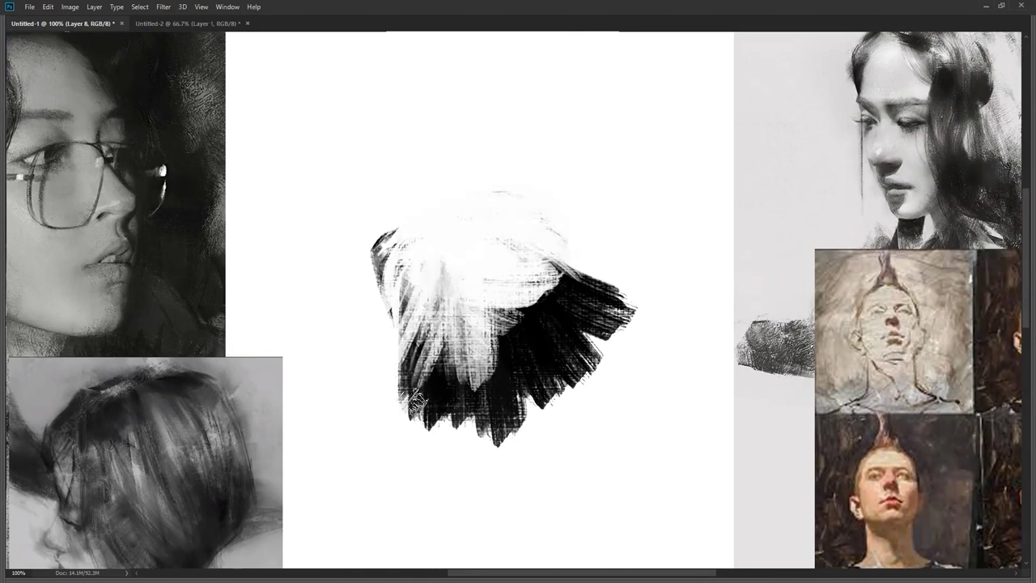
mouse_move(510, 308)
mouse_down()
mouse_move(566, 348)
mouse_move(605, 323)
mouse_up()
mouse_move(649, 291)
mouse_down()
mouse_move(479, 331)
mouse_move(606, 327)
mouse_move(491, 237)
mouse_move(511, 404)
mouse_up()
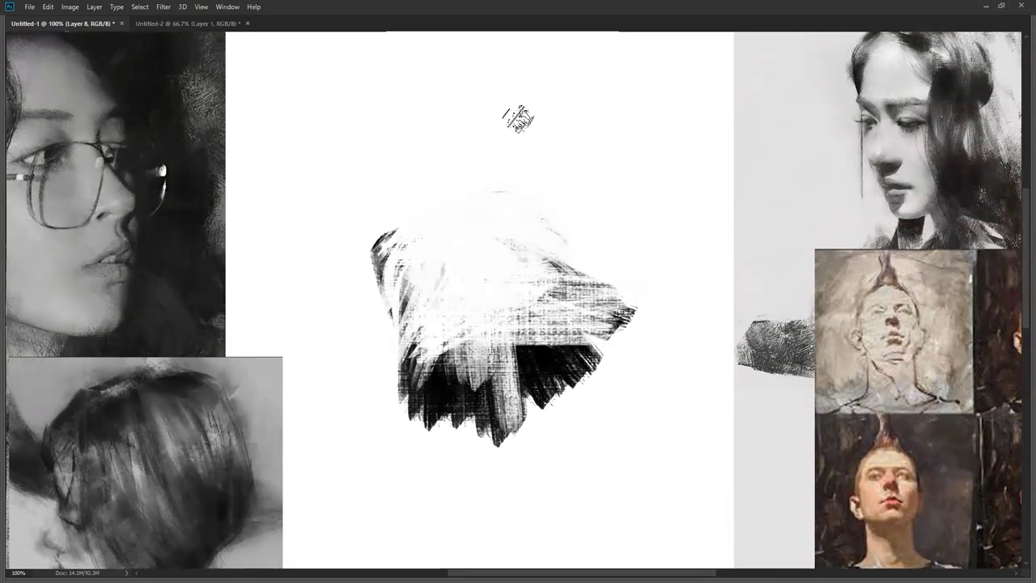
Step: Paint black strokes in the empty space above the new patch and cut back into them with white strokes
drag(515, 113, 561, 156)
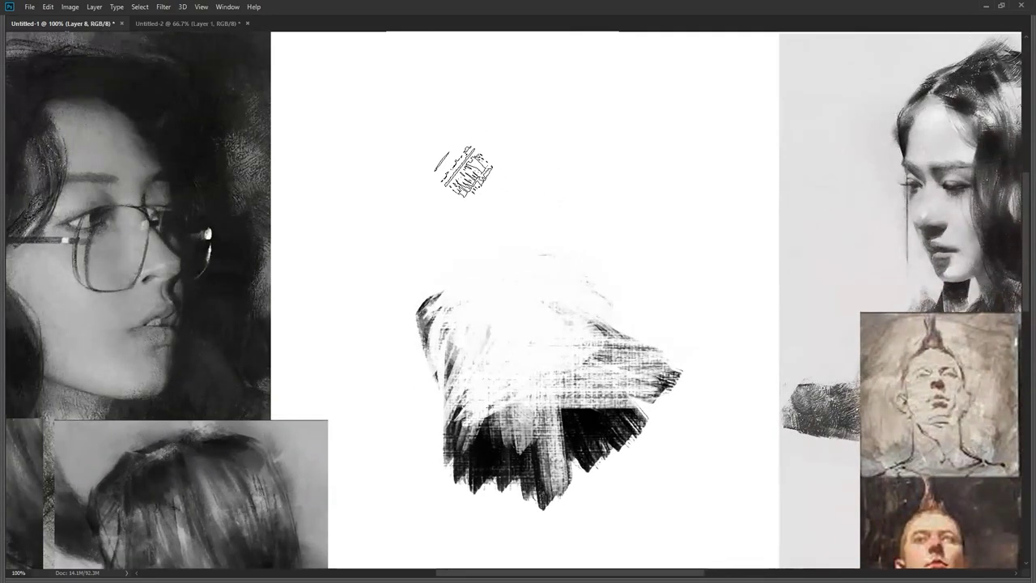
drag(435, 179, 547, 207)
drag(440, 152, 521, 178)
drag(596, 168, 533, 179)
drag(429, 141, 575, 185)
mouse_move(474, 118)
mouse_down()
mouse_move(454, 182)
mouse_move(526, 195)
mouse_move(613, 152)
mouse_move(441, 202)
mouse_up()
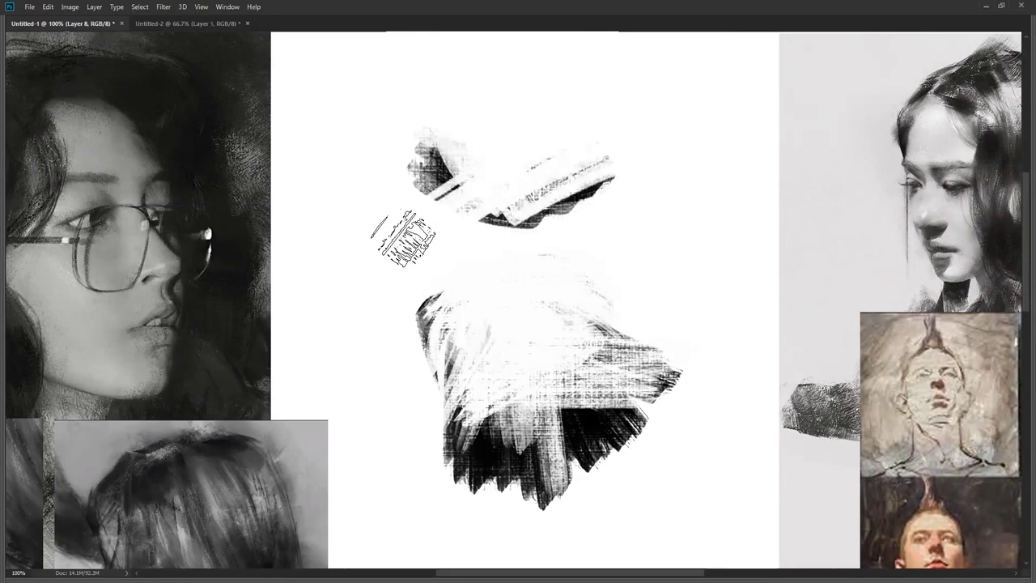
mouse_move(405, 239)
mouse_down()
mouse_move(674, 123)
mouse_move(688, 144)
mouse_up()
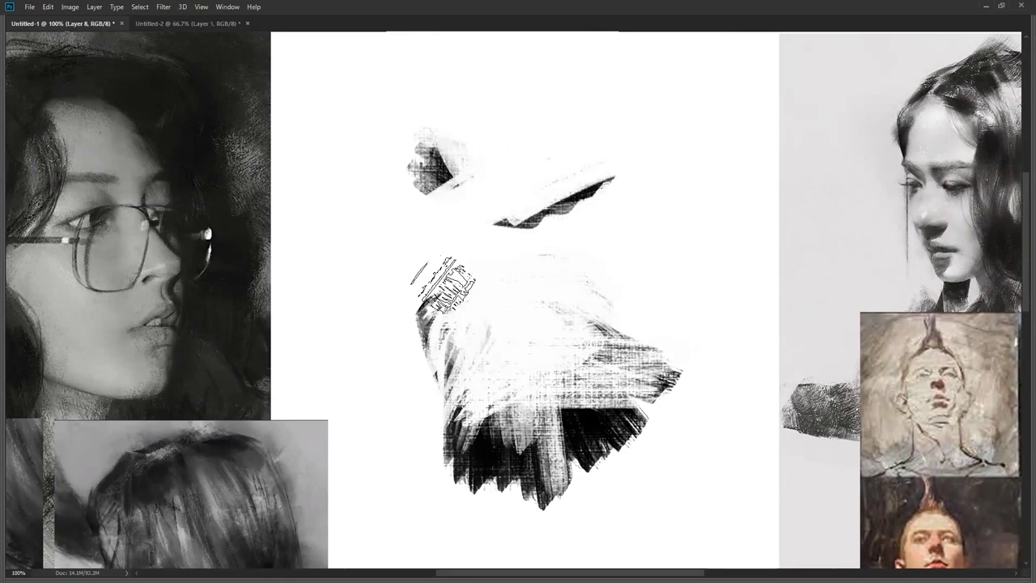
mouse_move(407, 195)
mouse_down()
mouse_move(401, 126)
mouse_move(417, 210)
mouse_up()
drag(431, 302, 616, 229)
mouse_move(536, 244)
mouse_down()
mouse_move(432, 320)
mouse_move(456, 217)
mouse_move(422, 247)
mouse_move(421, 215)
mouse_up()
Step: Add a curved stroke, broad dark gray diagonals and a light textured stroke above the new patch
mouse_move(518, 97)
mouse_down()
mouse_move(486, 153)
mouse_move(486, 109)
mouse_move(510, 142)
mouse_move(587, 139)
mouse_up()
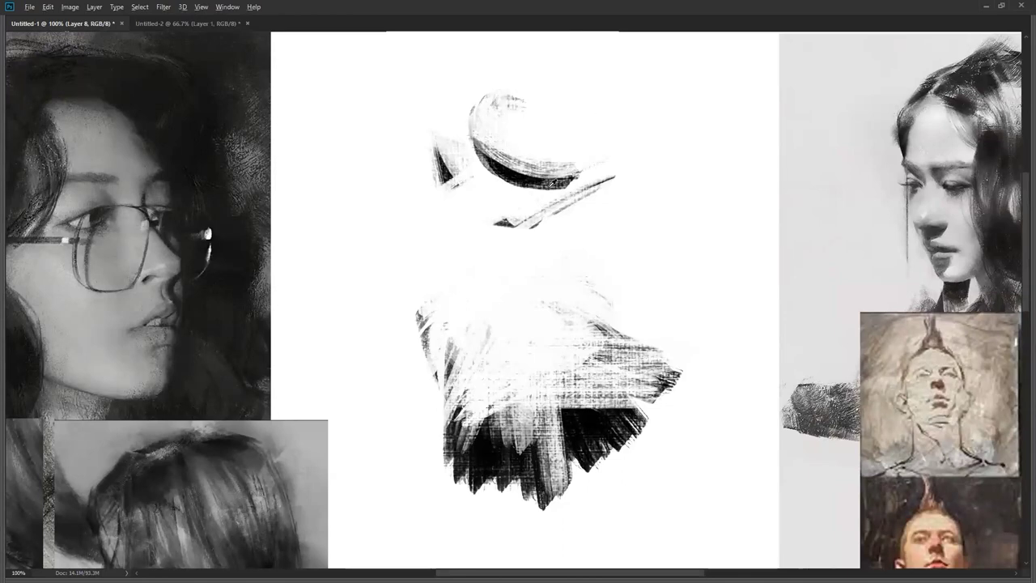
drag(528, 174, 557, 234)
mouse_move(557, 233)
mouse_down()
mouse_move(636, 139)
mouse_move(527, 204)
mouse_move(638, 132)
mouse_up()
drag(638, 132, 511, 272)
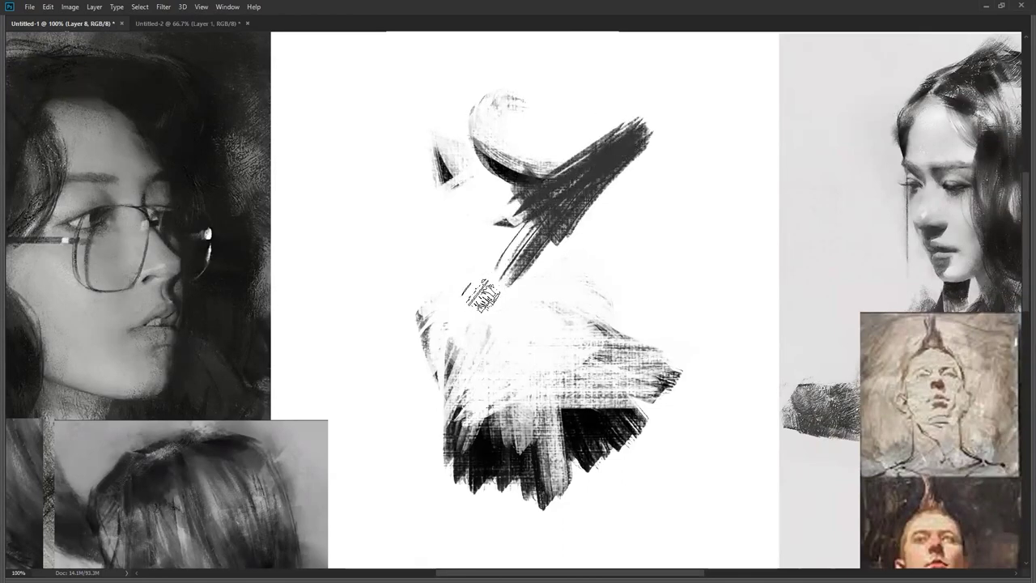
drag(414, 212, 457, 234)
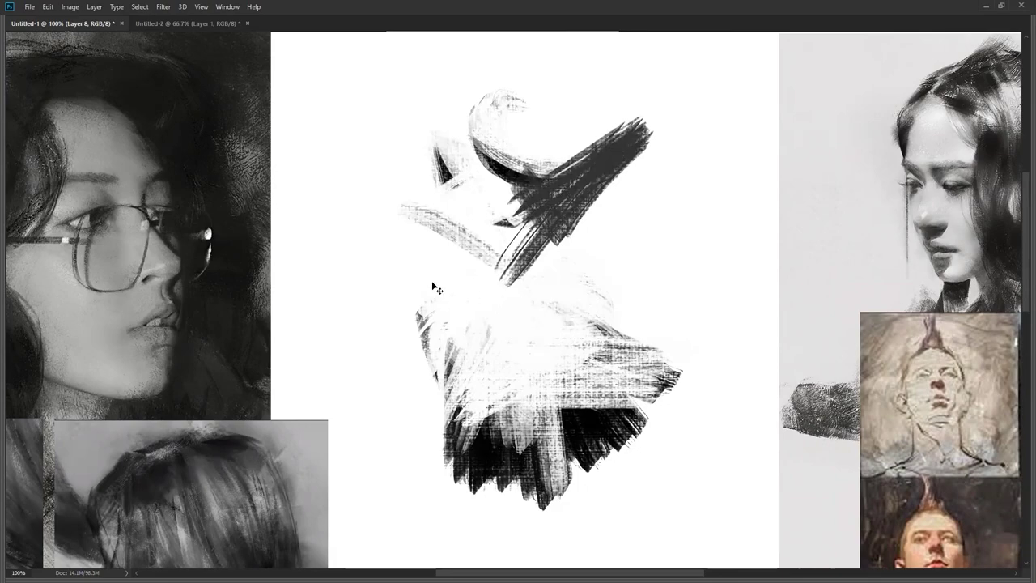
Step: Flip the canvas horizontally, try one diagonal stroke and undo it
key(ctrl+shift+h)
drag(586, 162, 463, 342)
key(ctrl+z)
key(Tab)
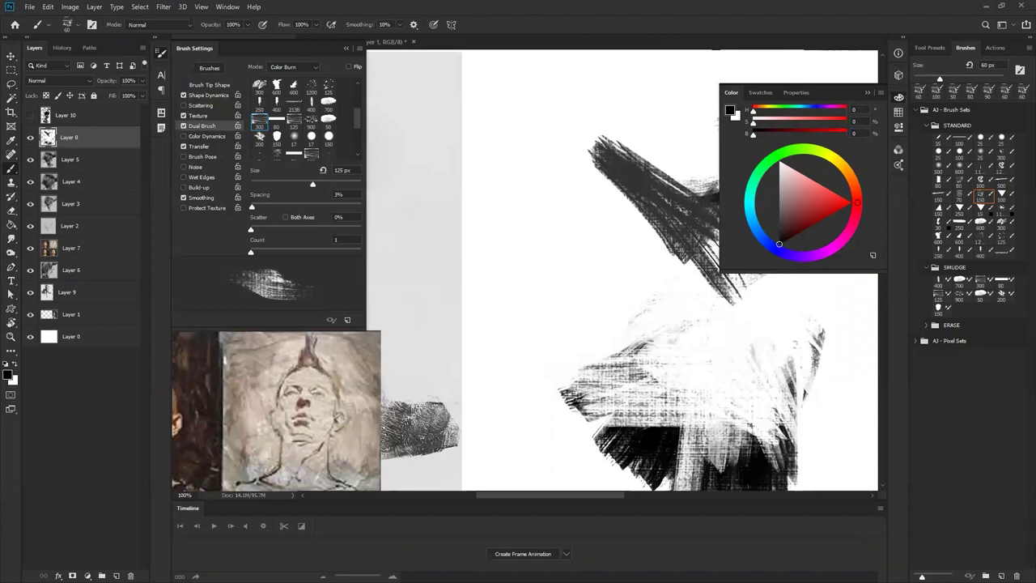
Step: Switch to Pinterest in the browser, search for "text" and open the Textures and Patterns board
click(632, 572)
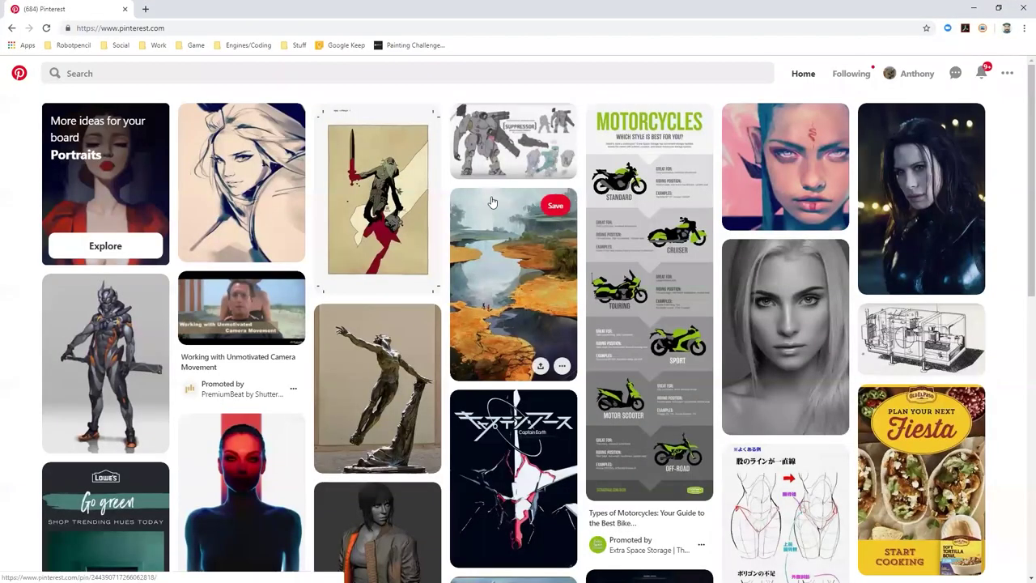
click(918, 71)
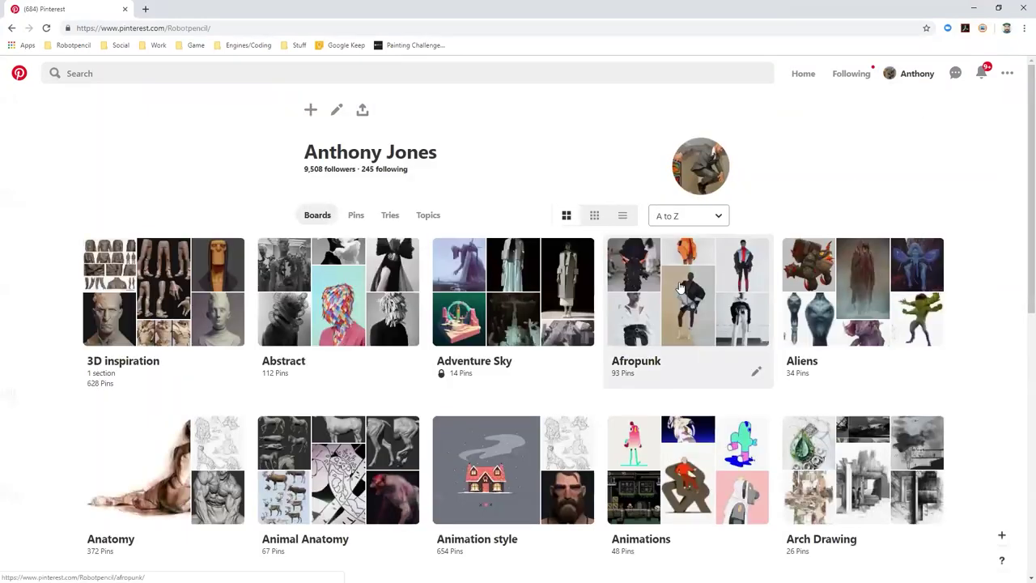
scroll(648, 313, down, 10)
scroll(647, 313, down, 2)
click(366, 71)
text(text)
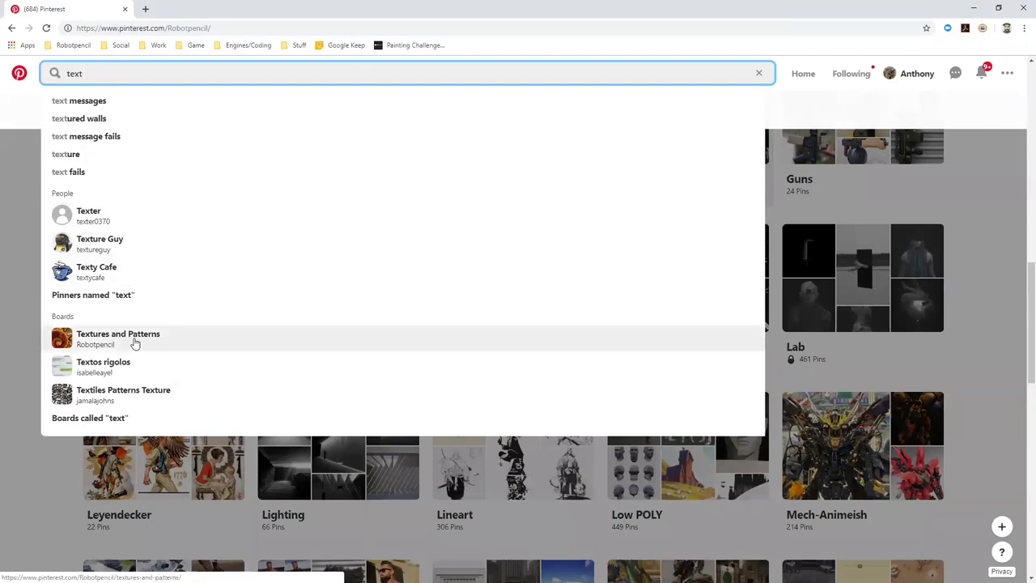
click(134, 347)
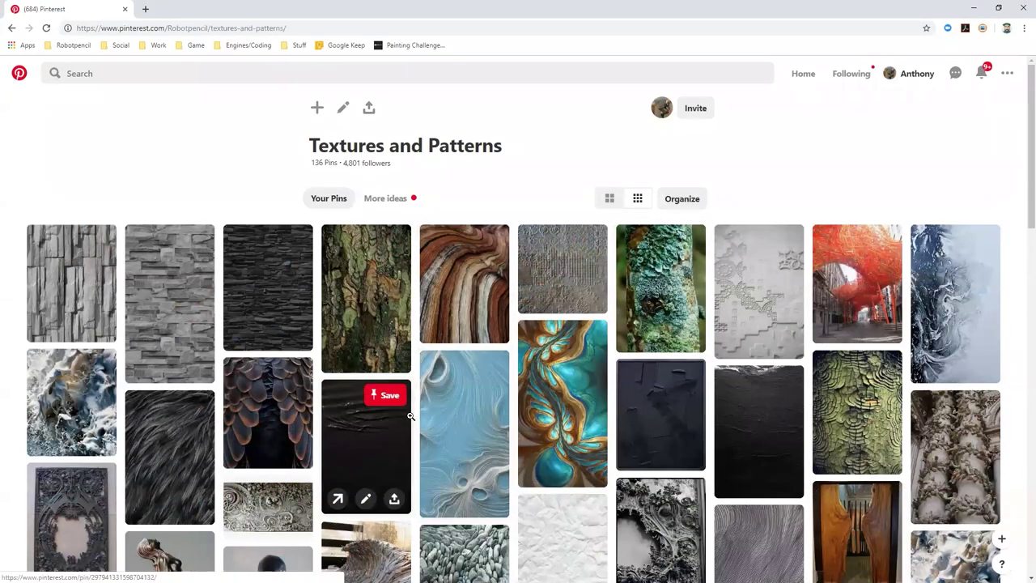
Step: Copy the wrinkled black texture image from its pin and paste it into the Untitled-2 document in Photoshop
click(769, 411)
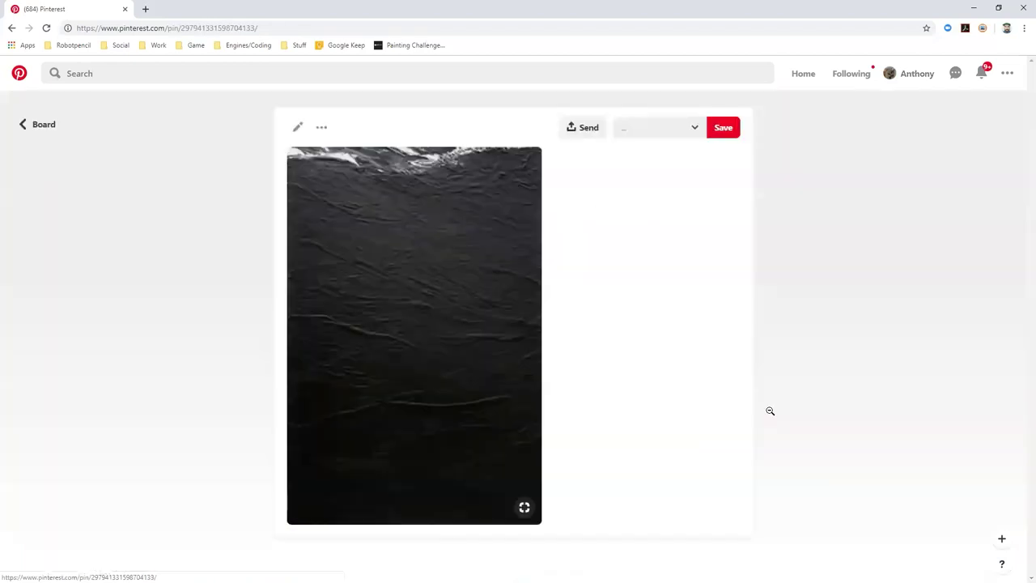
right_click(429, 242)
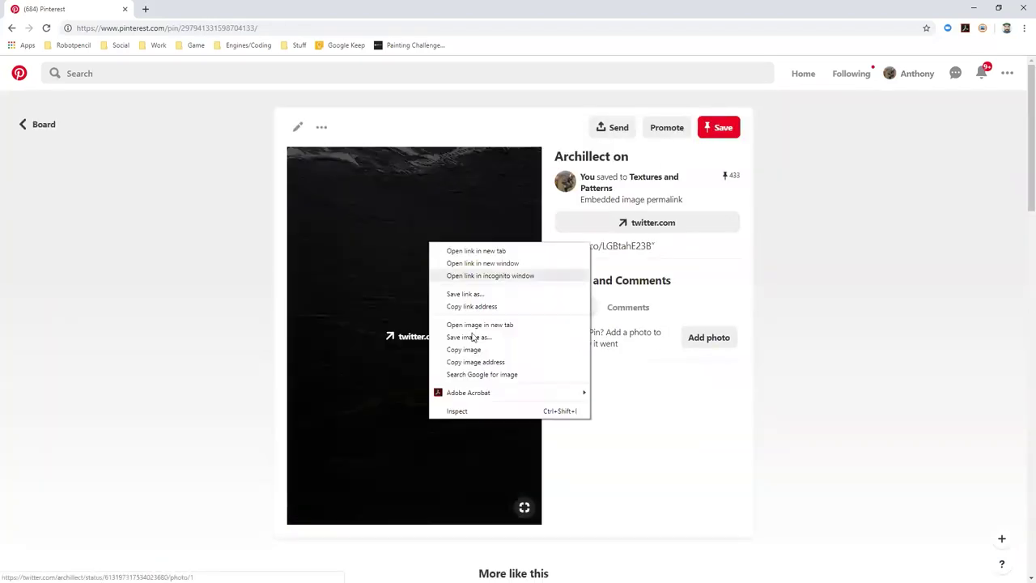
click(527, 351)
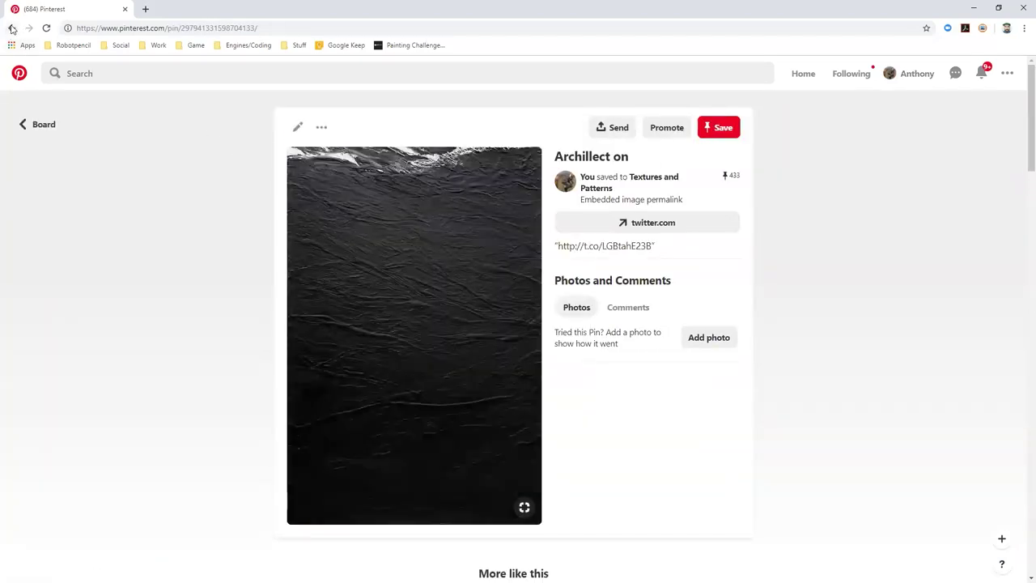
key(alt+Tab)
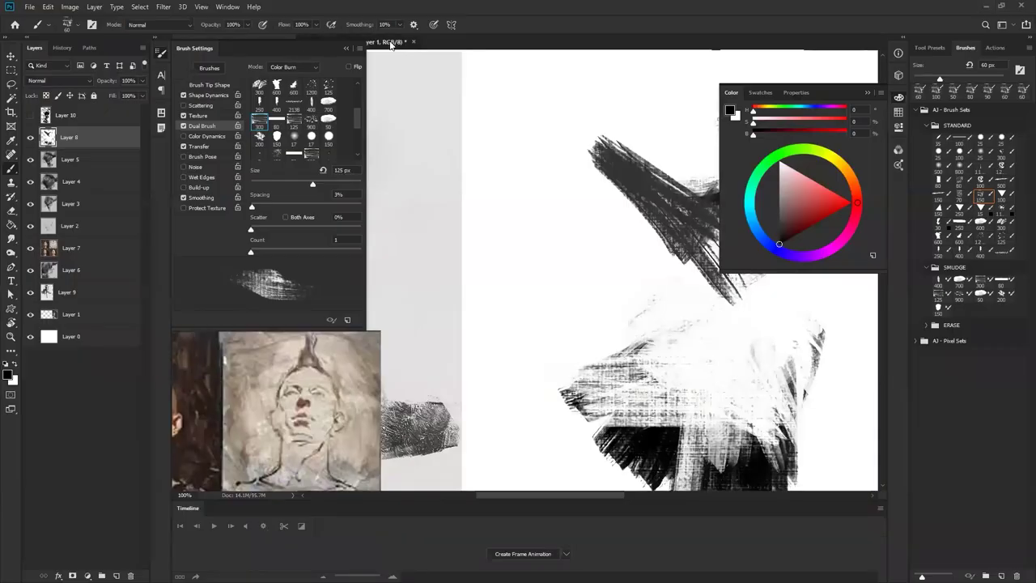
click(391, 43)
key(ctrl+v)
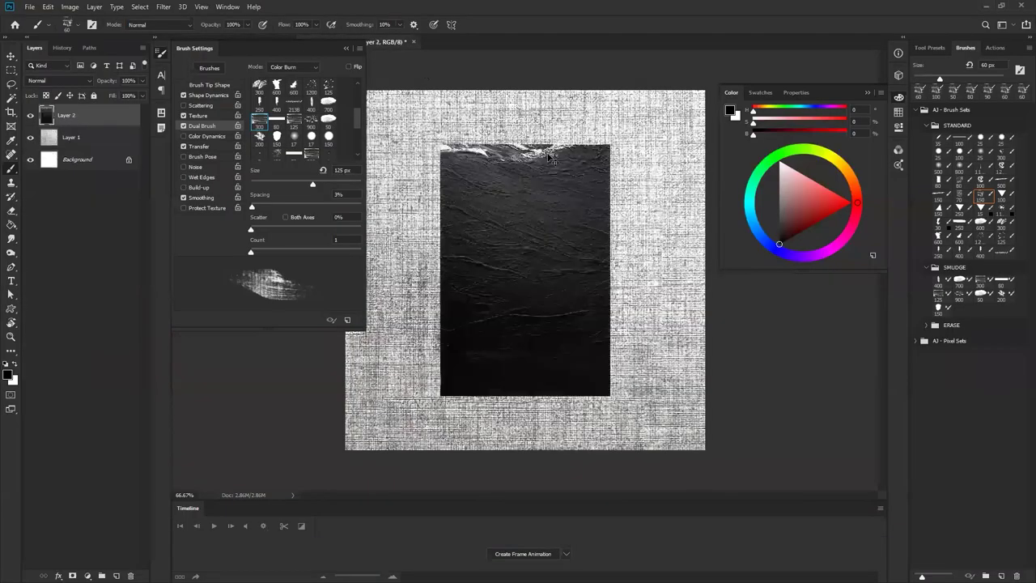
Step: Return to Pinterest, open the dark palette-knife painting pin and open the scratched black abstract painting from its related pins
key(alt+Tab)
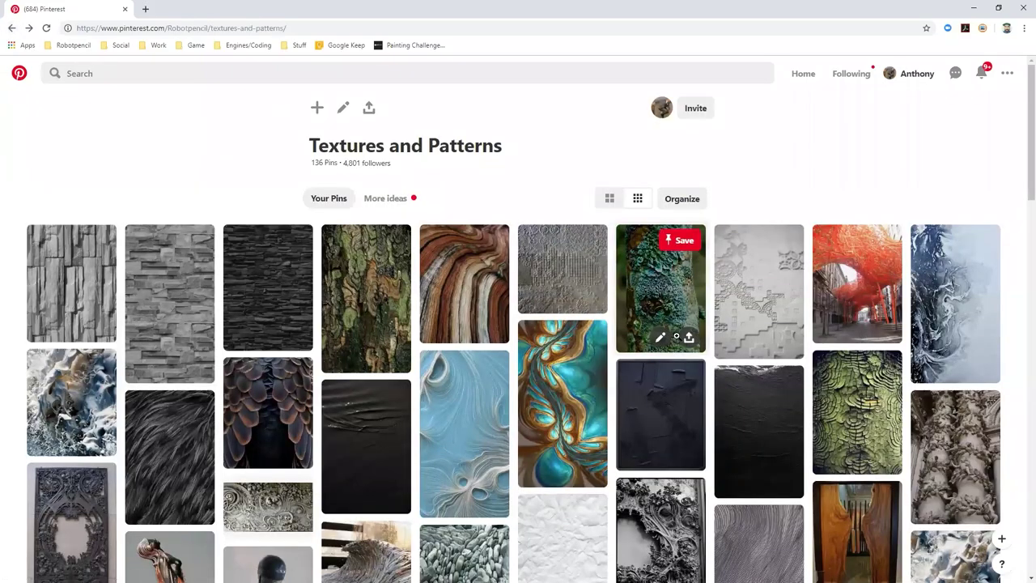
scroll(648, 348, down, 1)
click(646, 372)
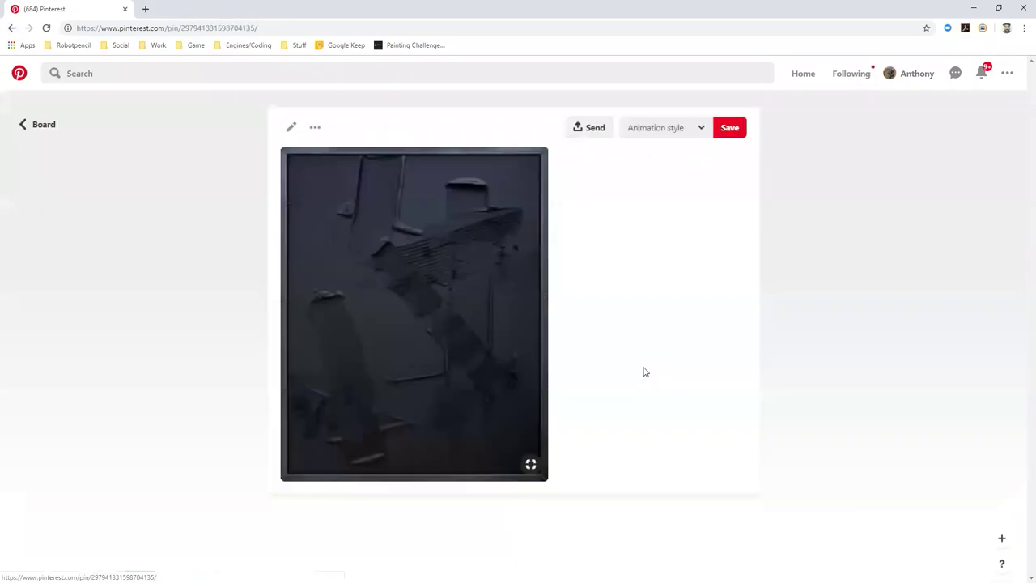
scroll(837, 435, down, 2)
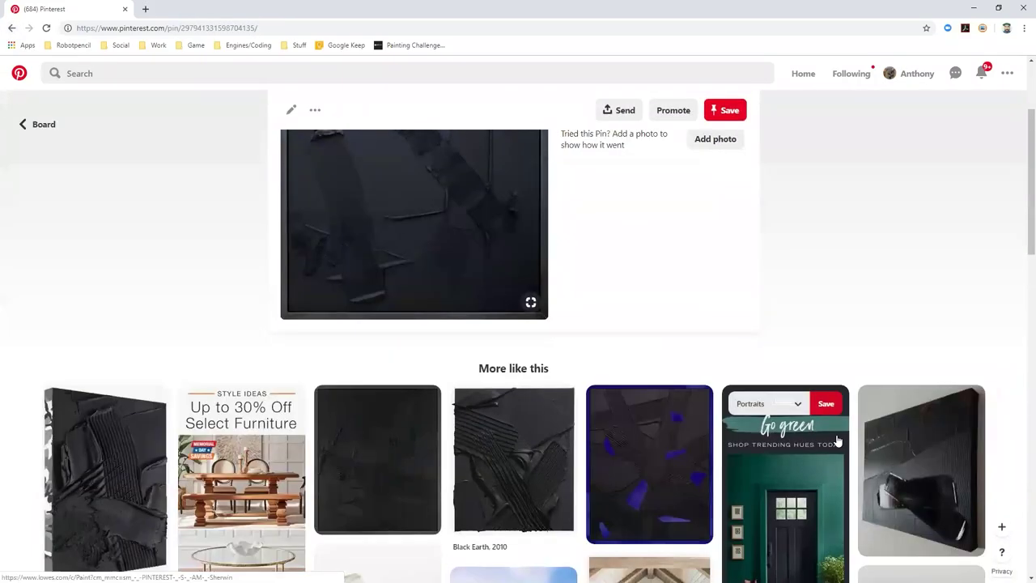
scroll(837, 440, down, 5)
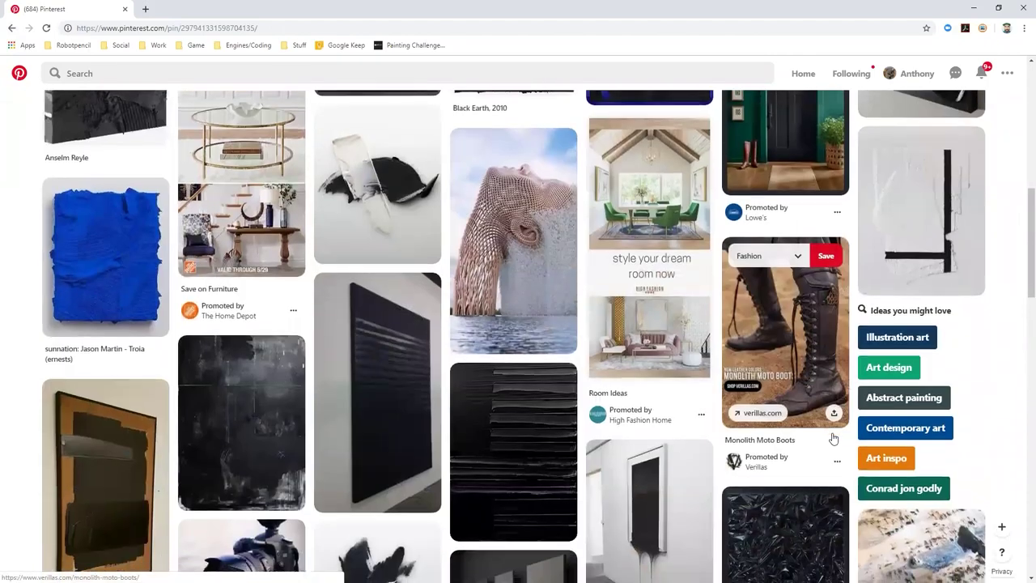
scroll(834, 438, down, 2)
click(287, 255)
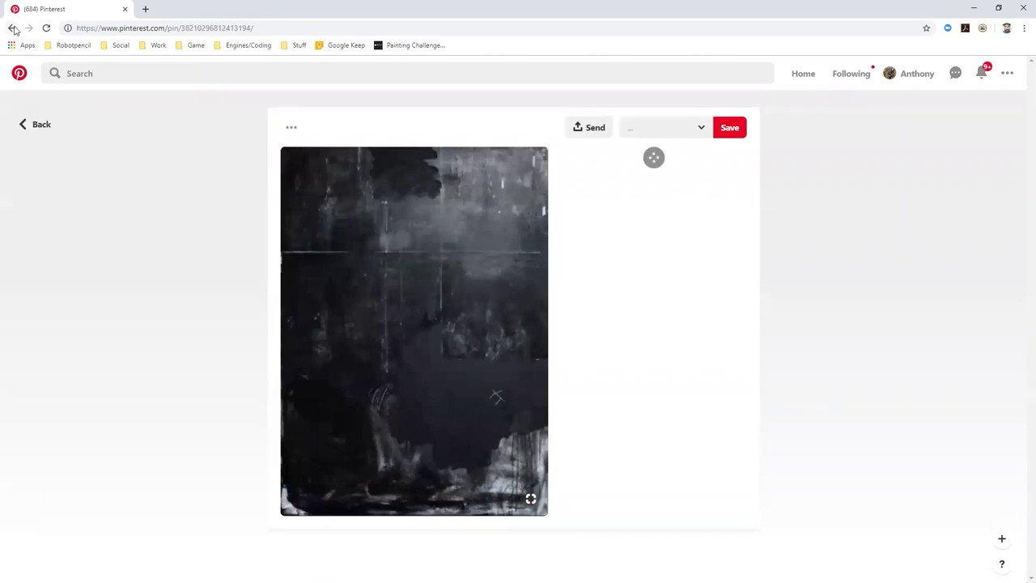
Step: Try opening the scratched black painting's small preview image in its own tab and copying it
right_click(342, 194)
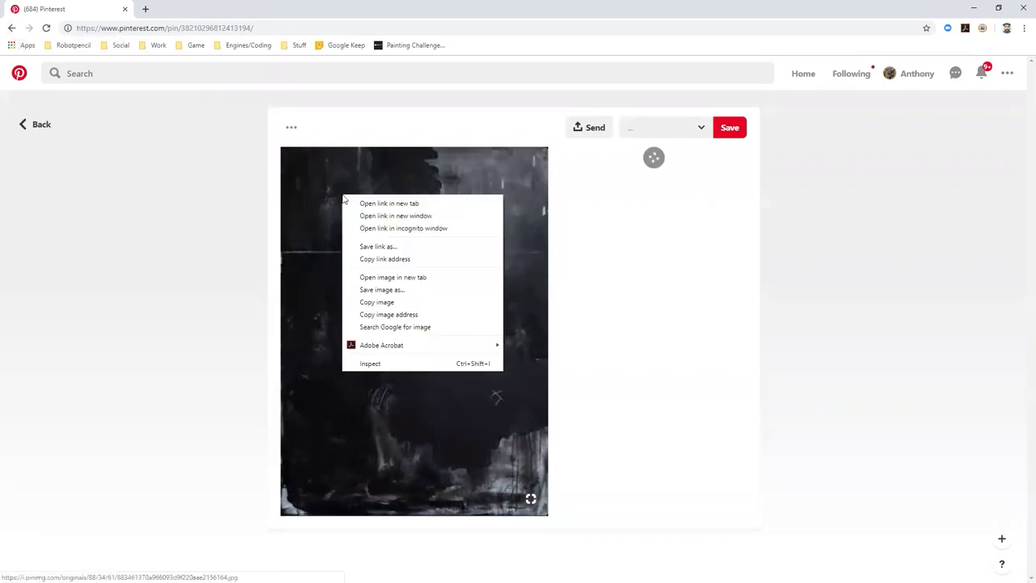
click(403, 278)
click(201, 13)
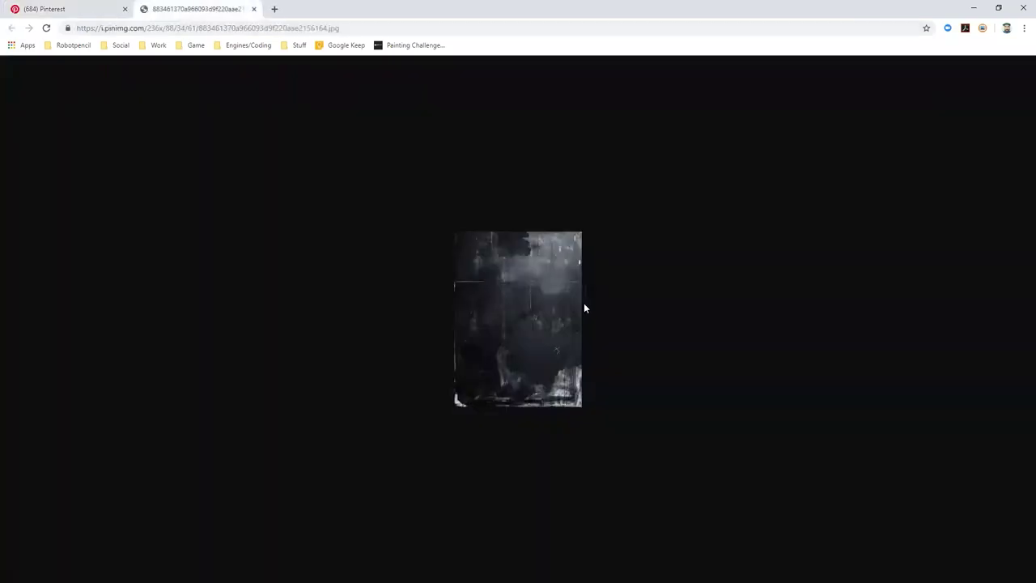
right_click(506, 271)
click(549, 306)
click(114, 9)
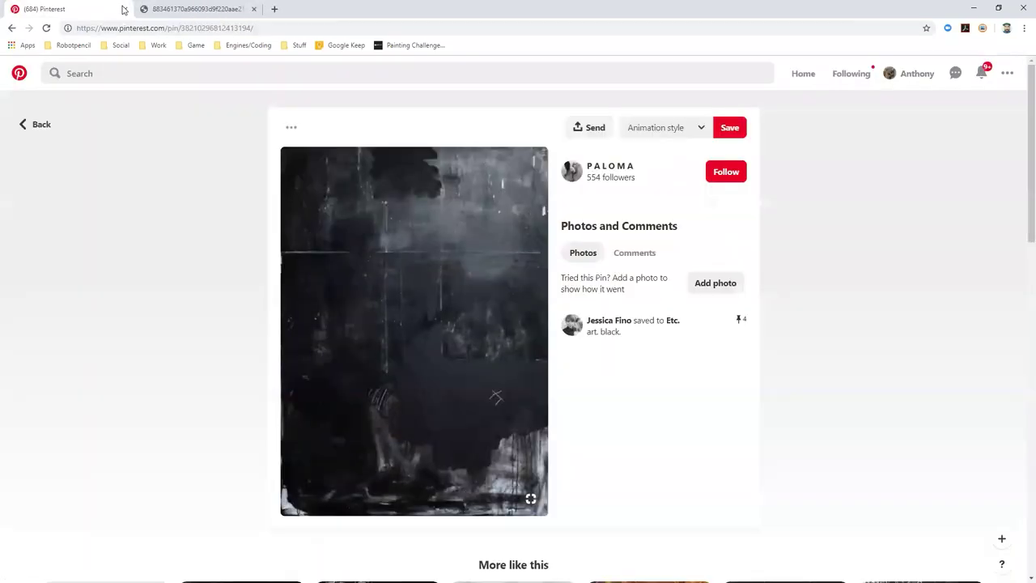
Step: Open the larger version of the scratched black painting in a new tab, copy it and paste it into Untitled-2 in Photoshop
right_click(453, 262)
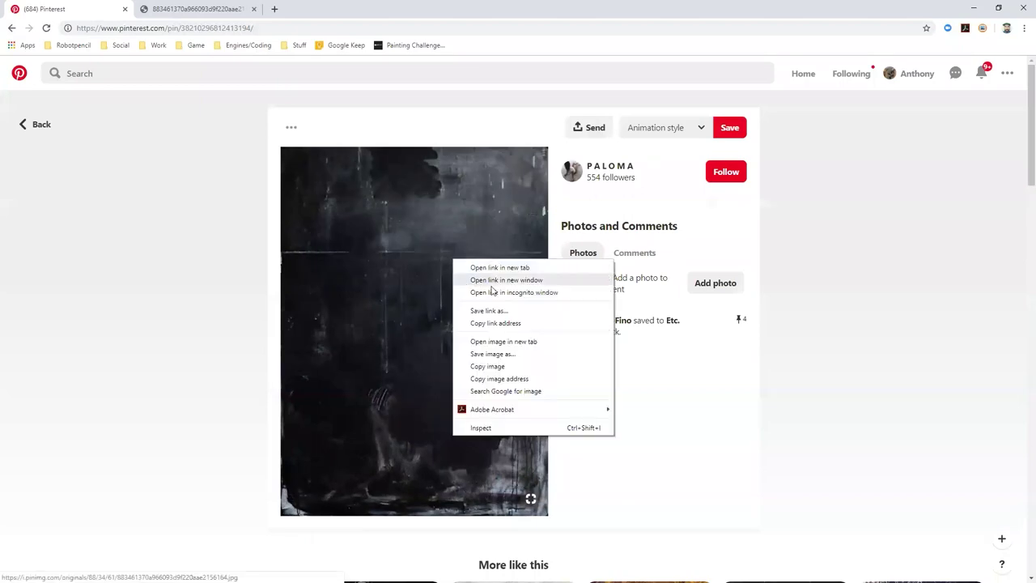
click(519, 343)
click(304, 10)
right_click(488, 218)
click(545, 251)
key(alt+Tab)
key(ctrl+v)
Step: Return to Pinterest in the browser and open the black-and-white palette-knife abstract, Yellow GTR Generation 5 Piece Canvas, from the related pins
key(alt+Tab)
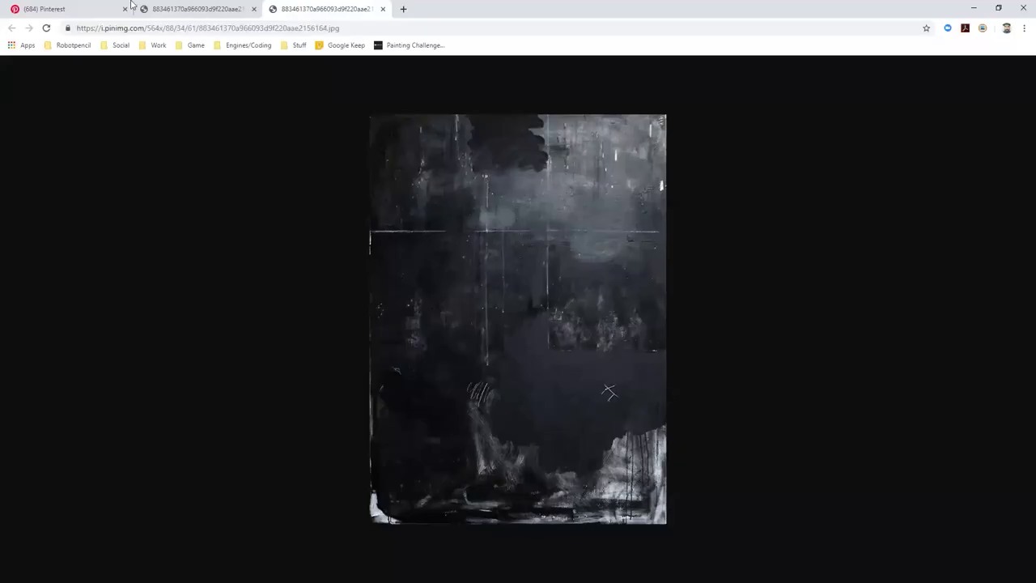
click(73, 9)
scroll(502, 259, down, 10)
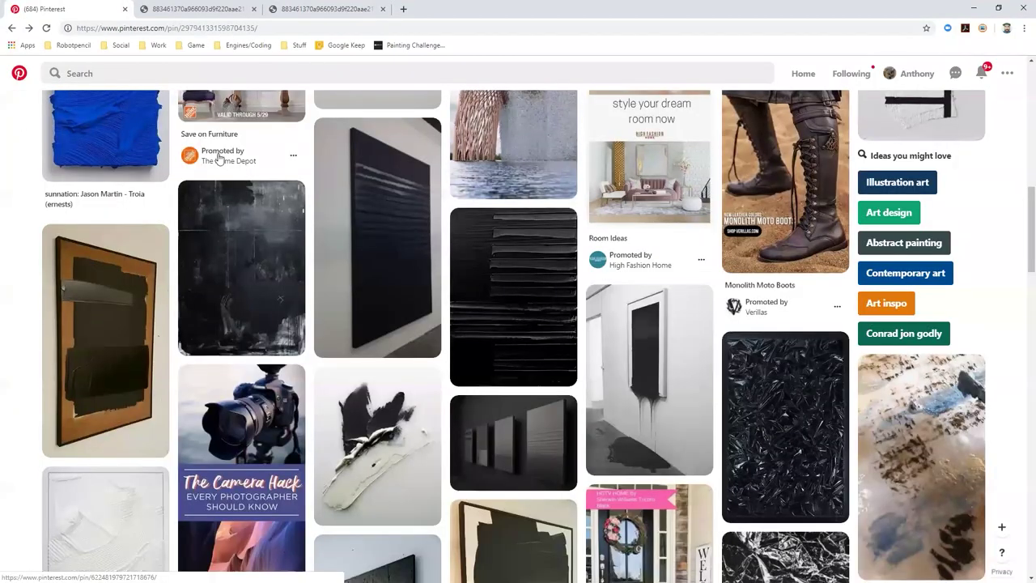
scroll(502, 264, down, 2)
scroll(503, 264, down, 3)
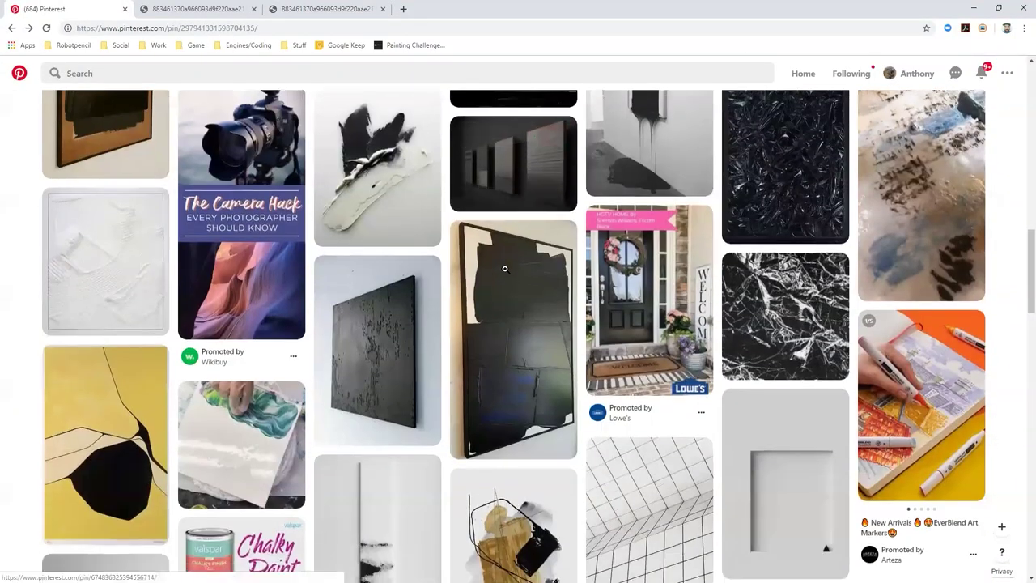
scroll(670, 240, down, 3)
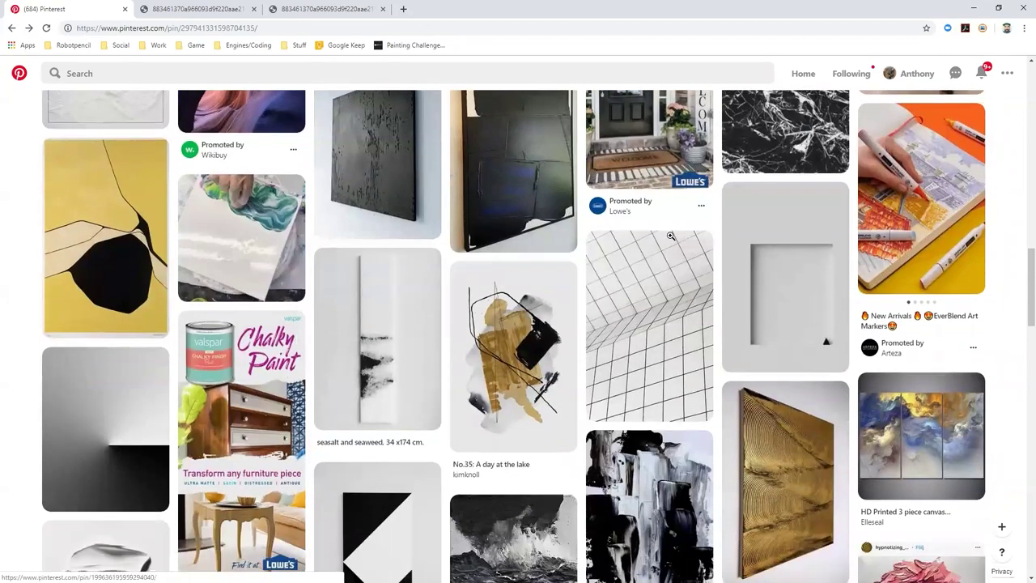
scroll(778, 284, down, 1)
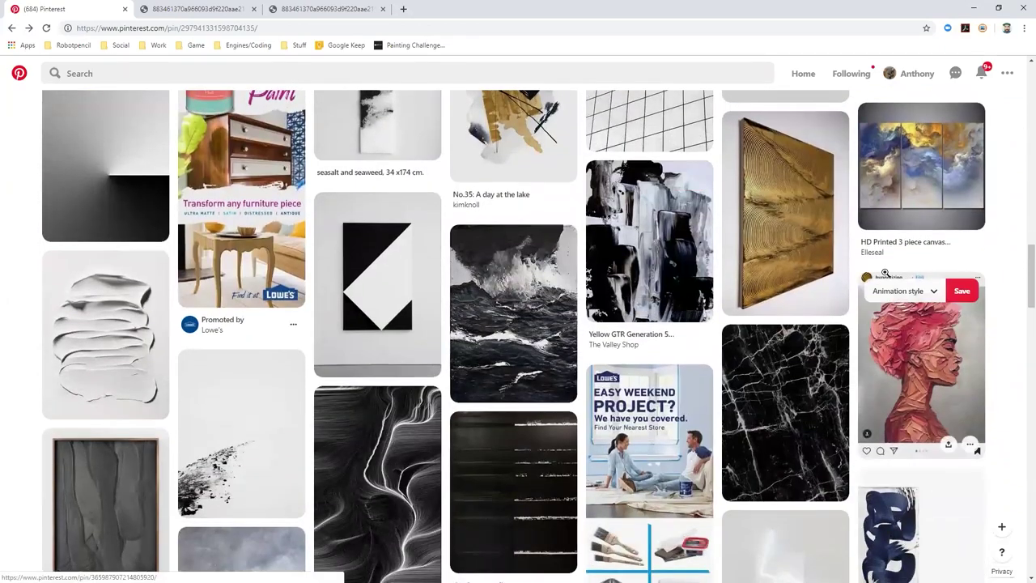
click(670, 254)
Step: Save the black-and-white abstract pin to the Textures and Patterns board and copy its image
click(673, 128)
text(t)
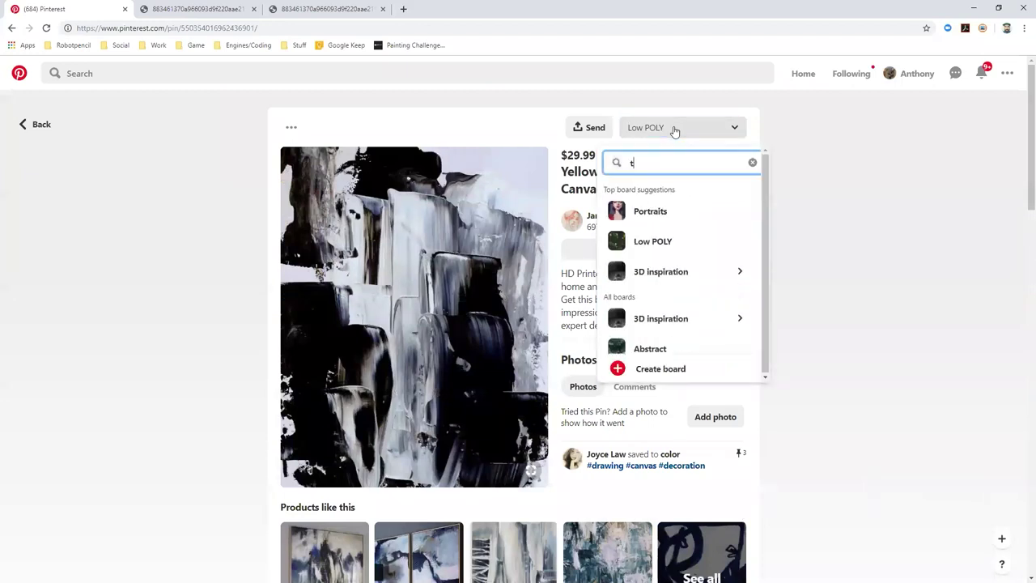
text(esttext)
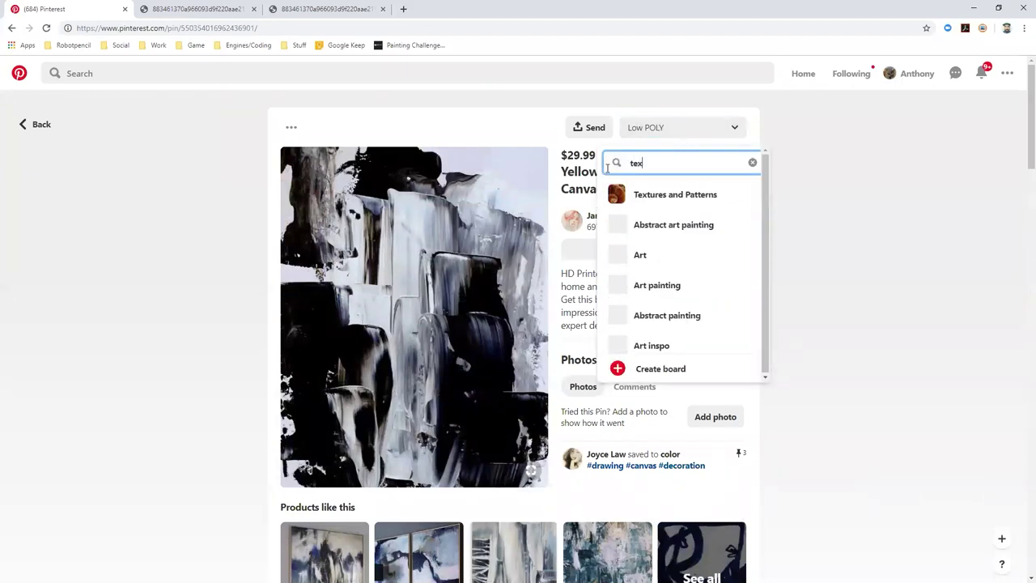
click(683, 197)
right_click(410, 198)
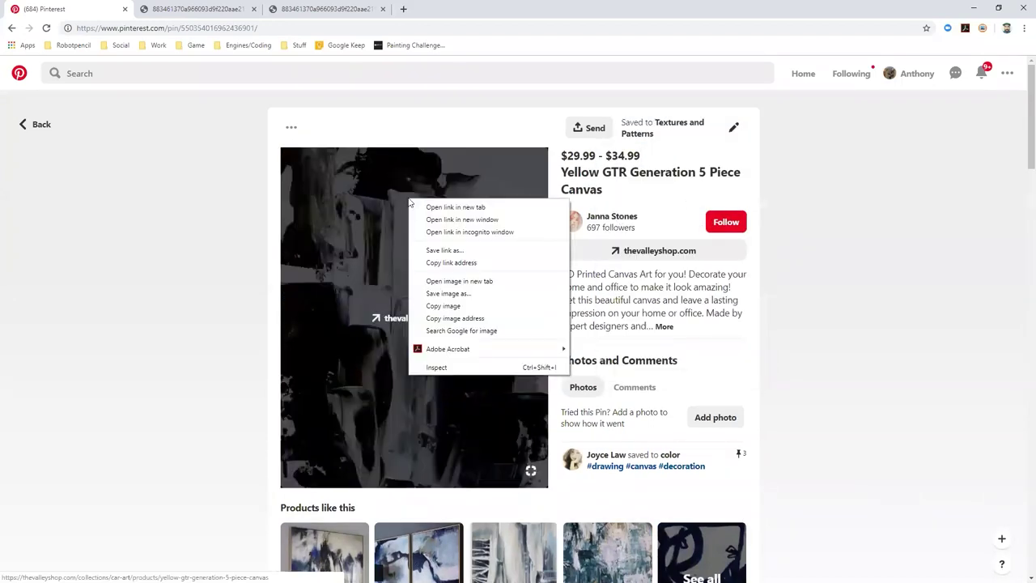
click(475, 308)
Step: View the Water painting among the similar products and go back to the black-and-white abstract's related pins
scroll(677, 342, down, 1)
scroll(677, 341, down, 4)
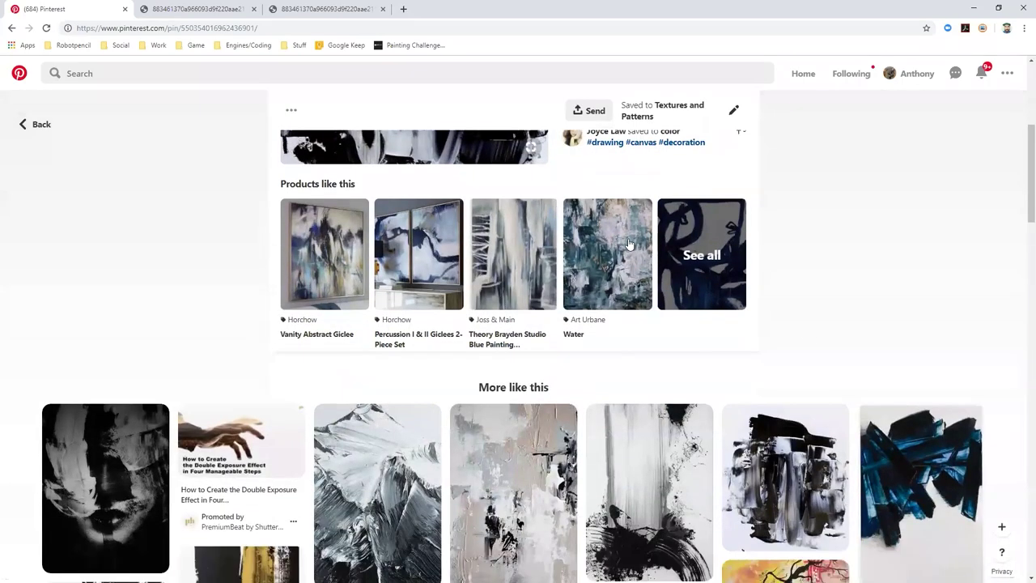
click(634, 242)
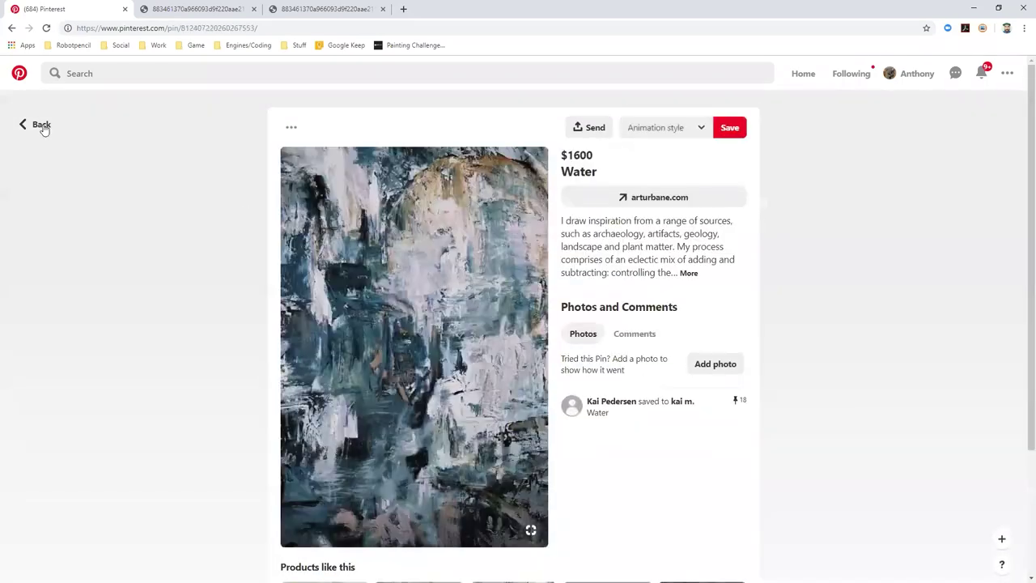
scroll(485, 320, down, 2)
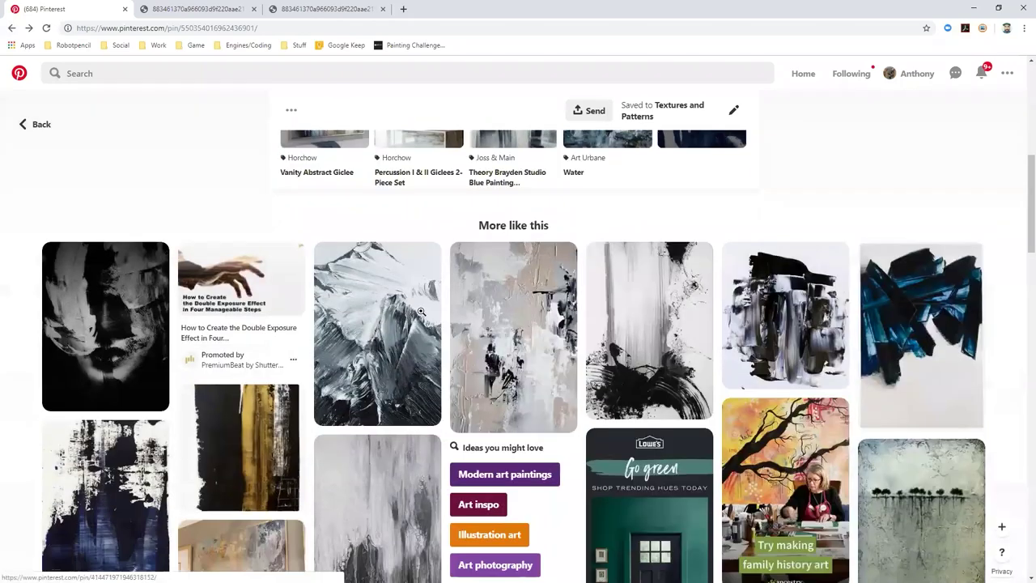
Step: Open the palette-knife mountain painting from the related pins, copy its image and paste it into Untitled-2 in Photoshop
click(416, 312)
right_click(346, 244)
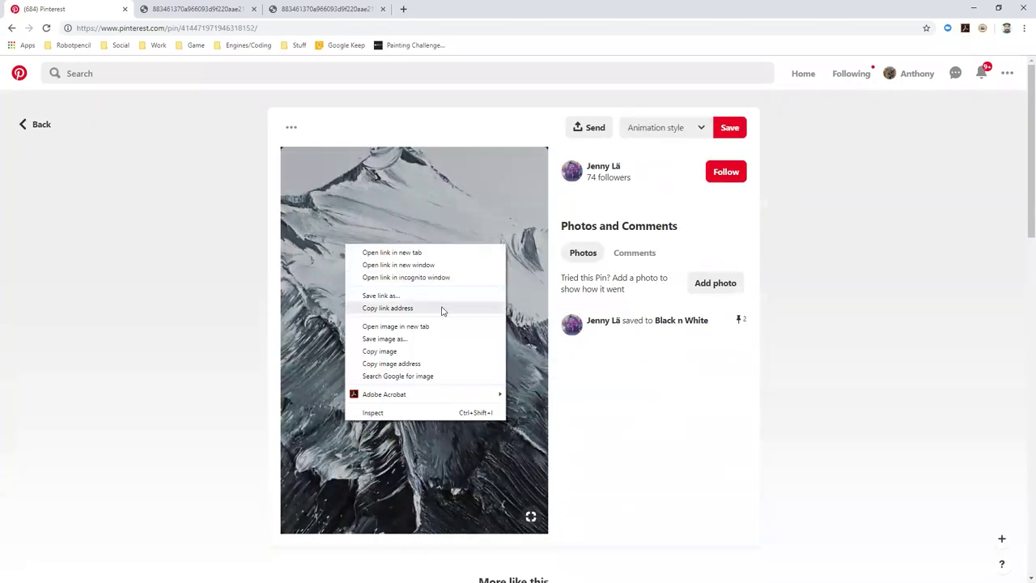
click(407, 353)
key(alt+Tab)
key(ctrl+v)
Step: Enlarge the pasted mountain painting to cover the whole canvas and desaturate it to greyscale with Hue/Saturation
key(Tab)
key(ctrl+minus)
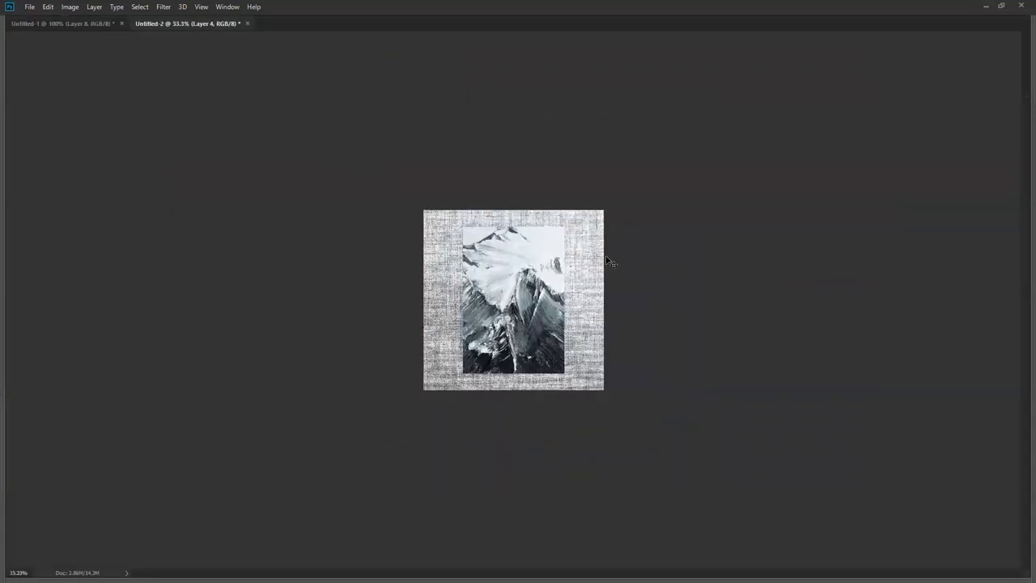
mouse_move(562, 225)
mouse_down()
mouse_move(621, 204)
mouse_move(652, 161)
mouse_move(569, 218)
mouse_move(569, 208)
mouse_move(572, 217)
mouse_up()
key(Return)
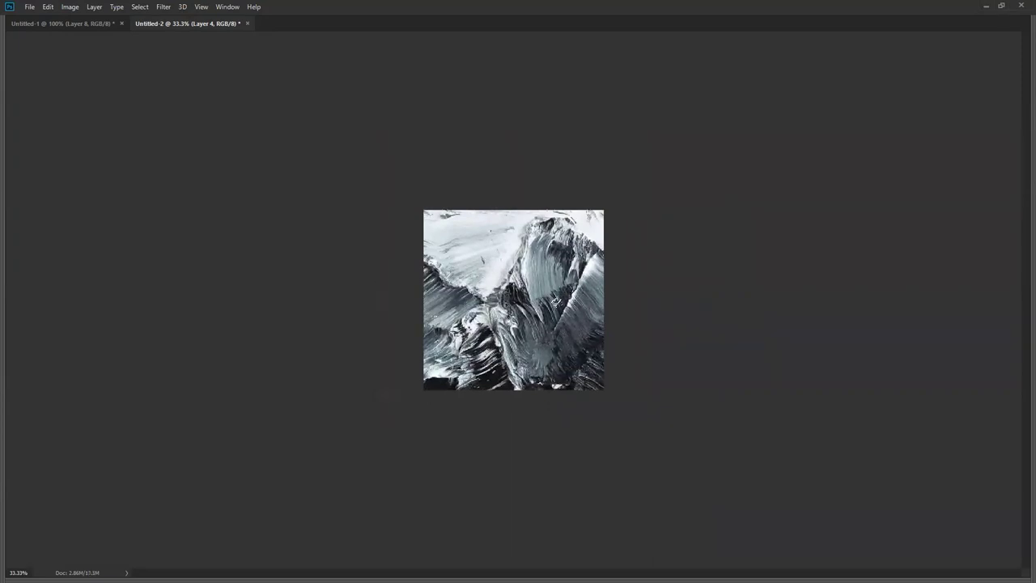
key(ctrl+u)
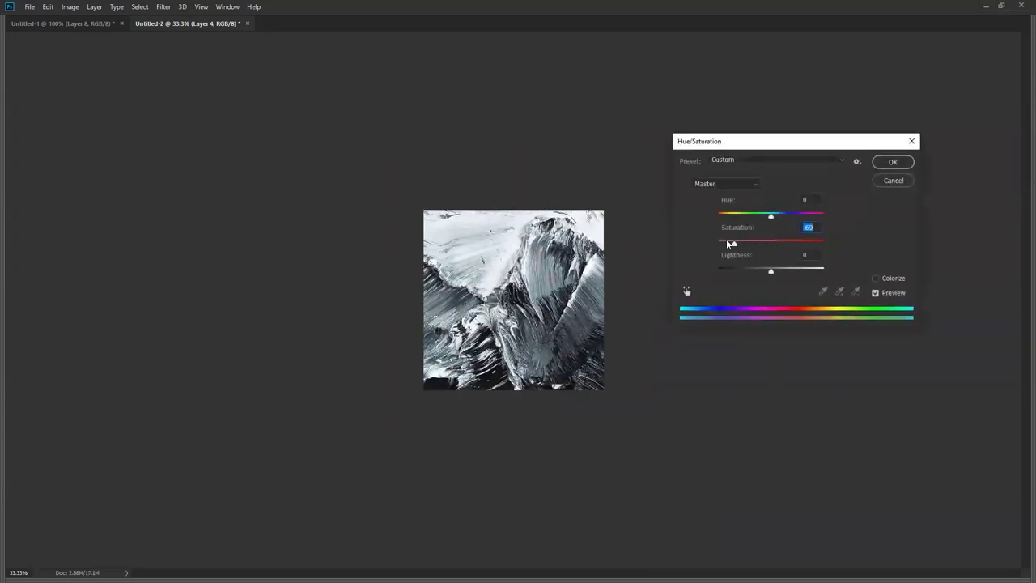
click(909, 164)
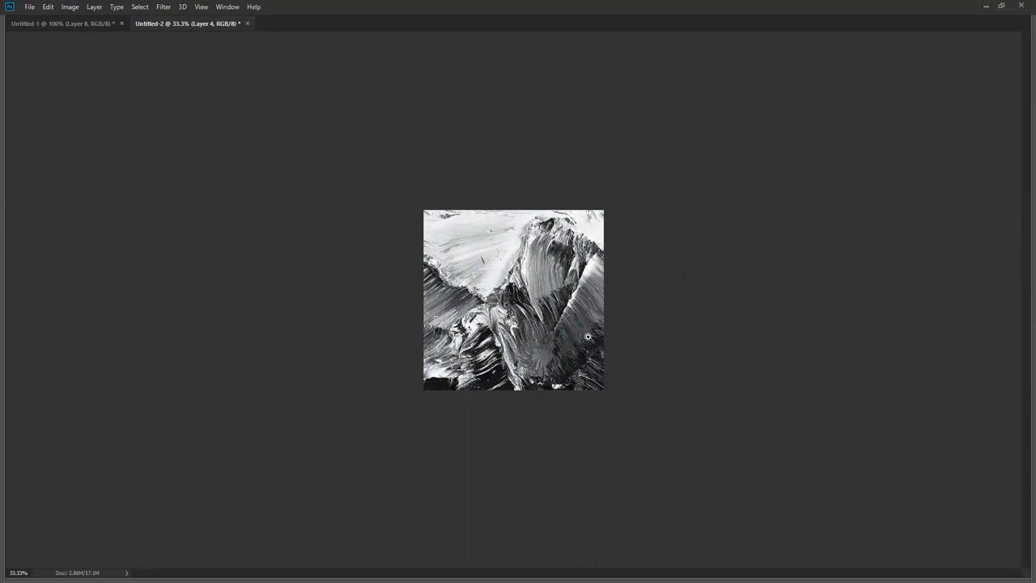
Step: Darken the mountain layer with Levels, using input black 31, darker midtones, output black 24 and an output white slightly below 151
key(ctrl+plus)
key(ctrl+plus)
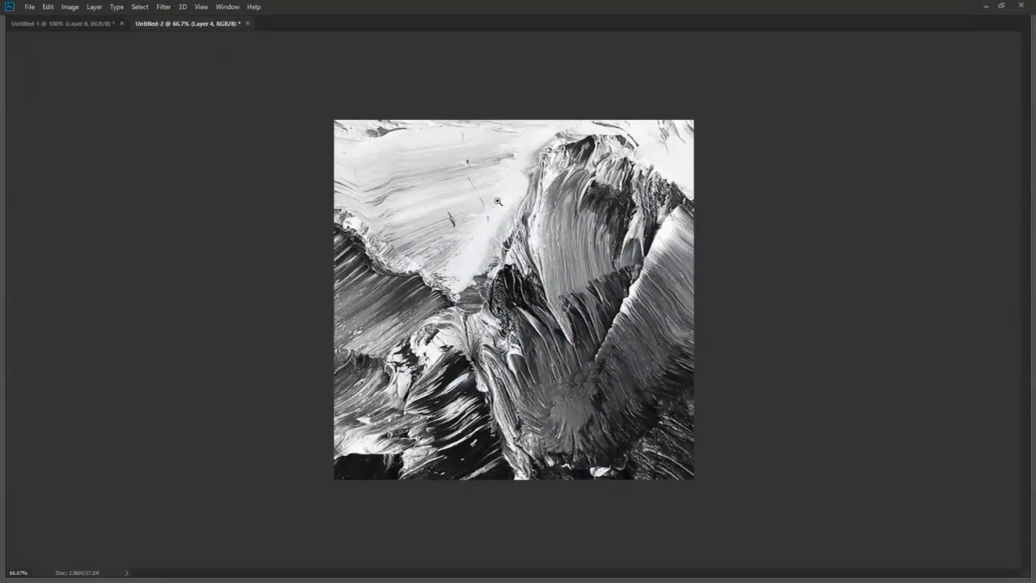
key(ctrl+l)
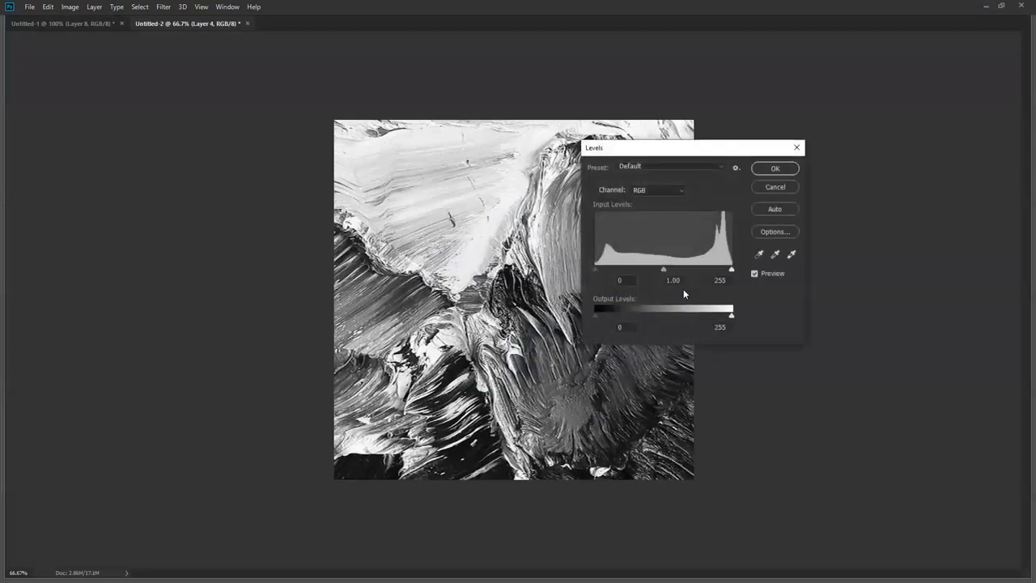
drag(594, 316, 608, 319)
drag(726, 316, 676, 315)
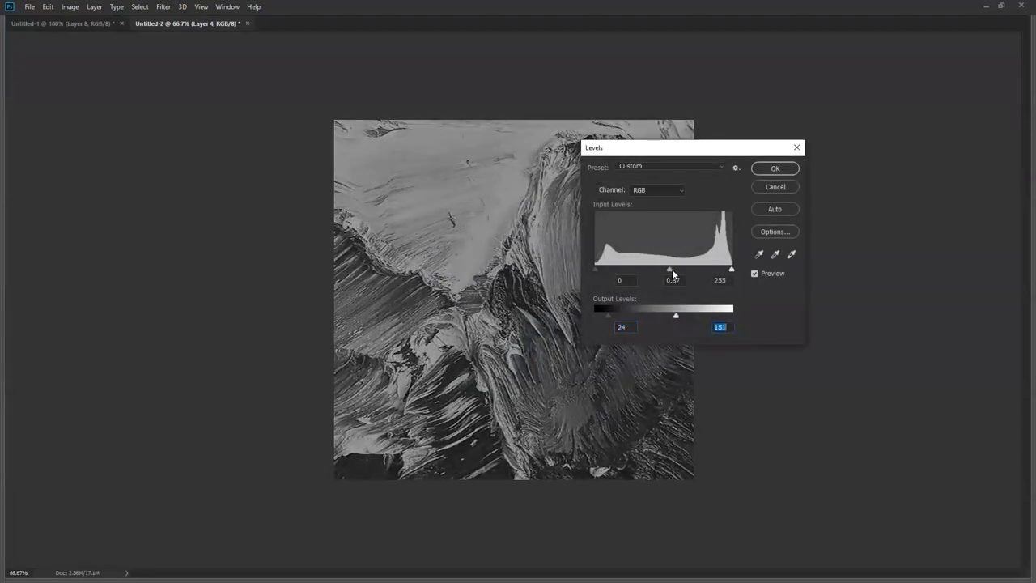
drag(673, 275, 681, 277)
drag(698, 267, 732, 268)
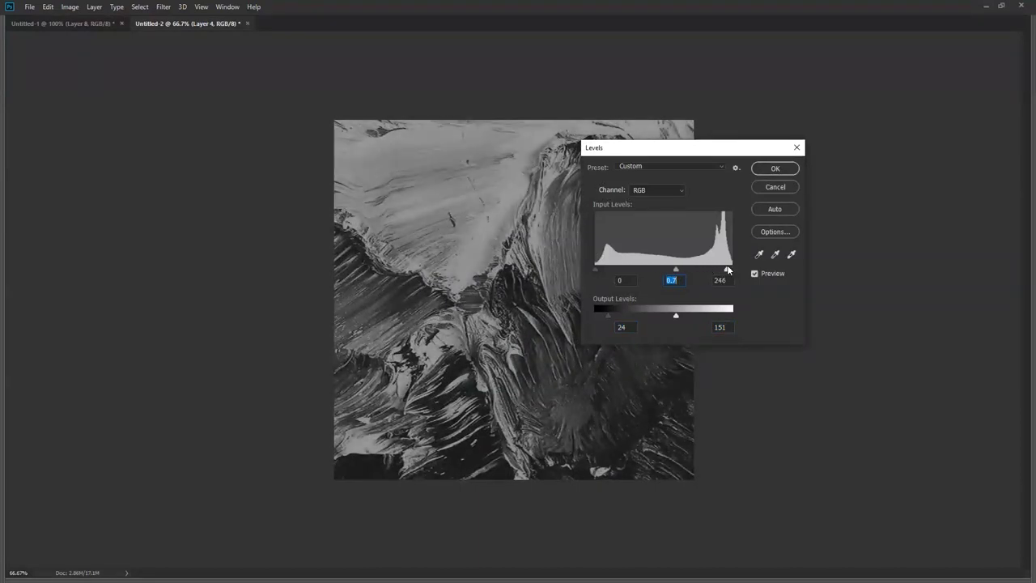
drag(597, 268, 611, 268)
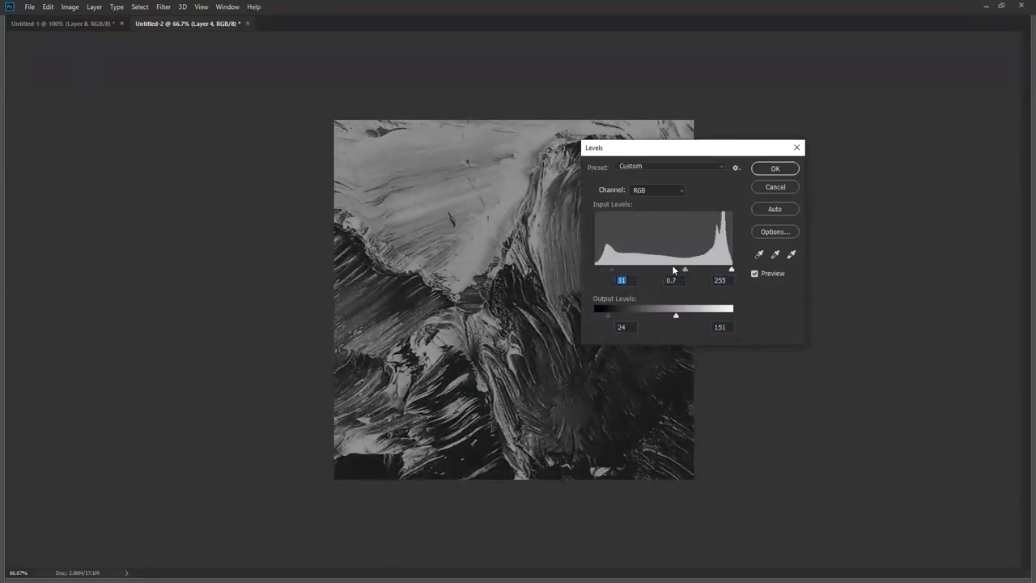
drag(681, 268, 678, 268)
mouse_move(677, 315)
mouse_down()
mouse_move(603, 314)
mouse_move(666, 316)
mouse_up()
click(775, 168)
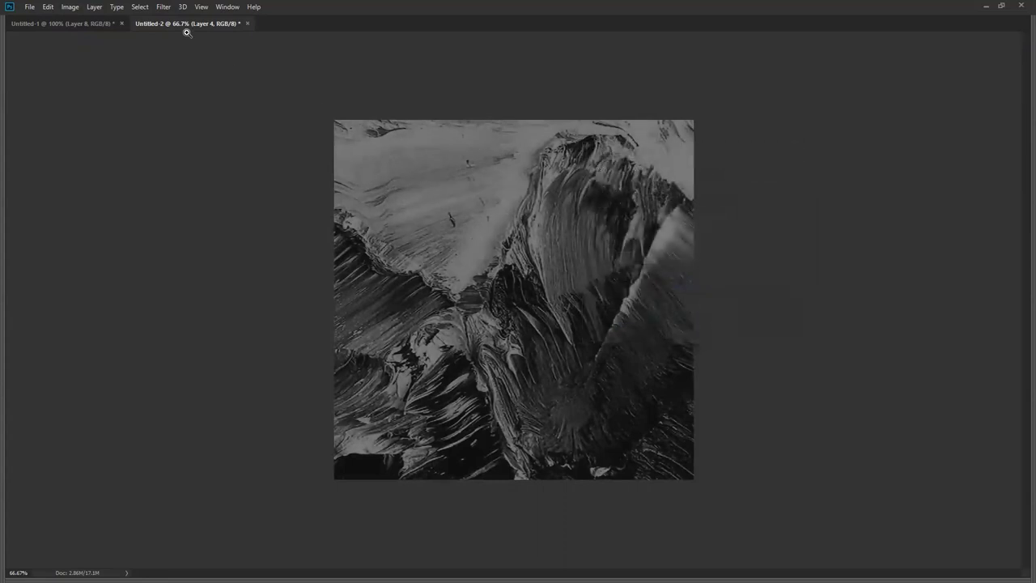
Step: Start an Offset filter on the mountain layer with Wrap Around, setting horizontal and vertical to +500 pixels
click(121, 8)
mouse_move(163, 6)
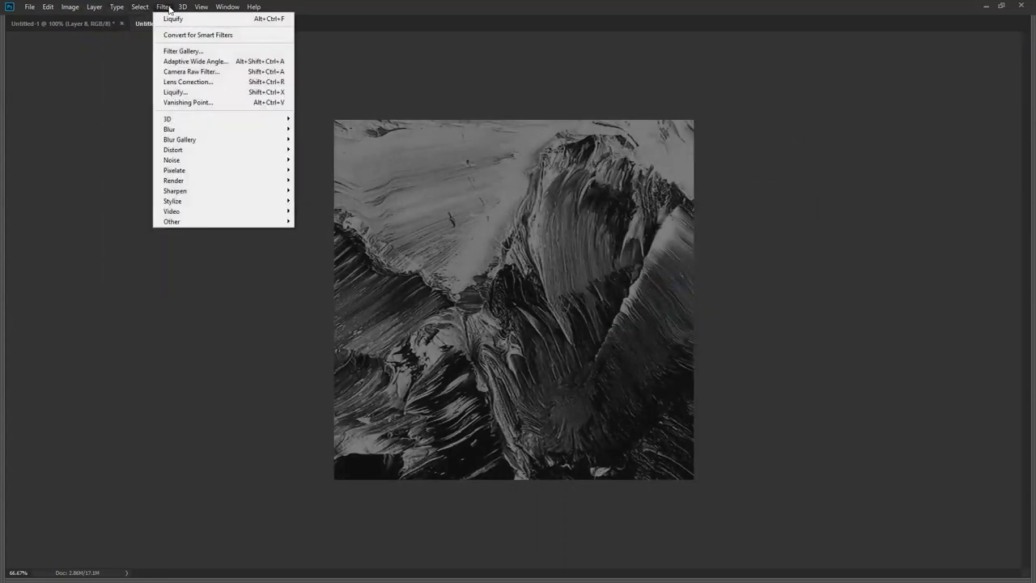
mouse_move(201, 222)
click(328, 273)
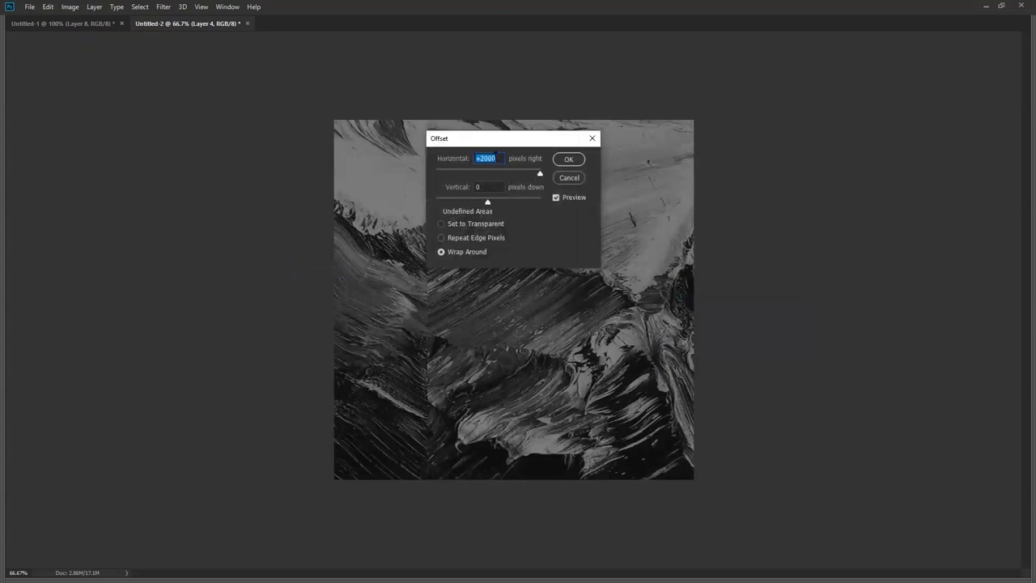
text(+2)
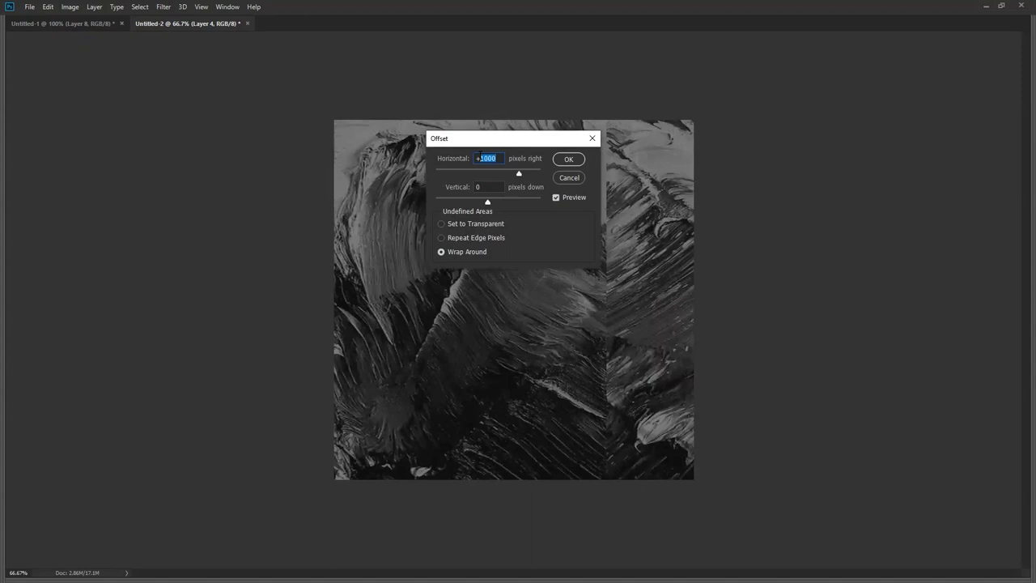
text(00)
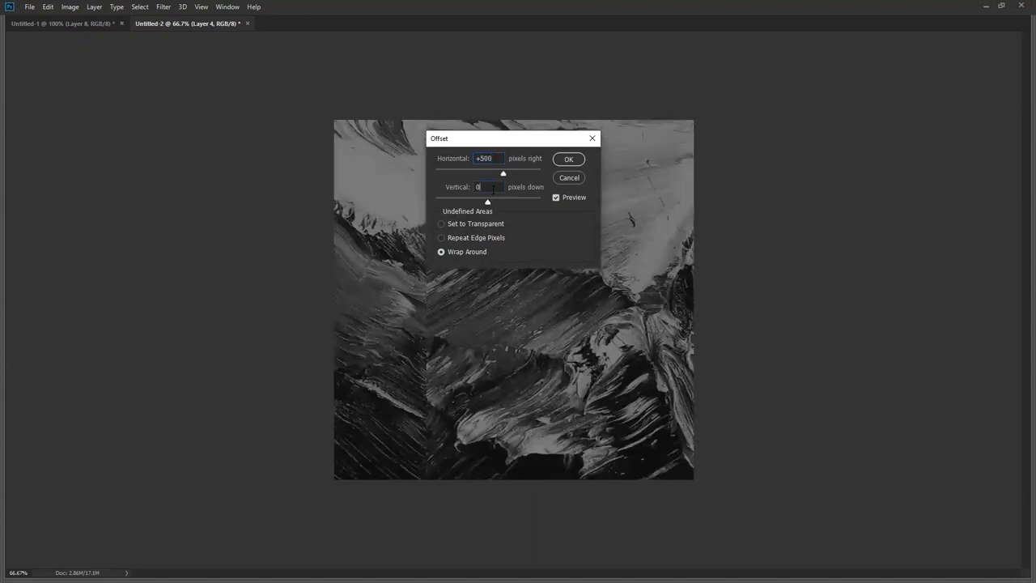
text(500)
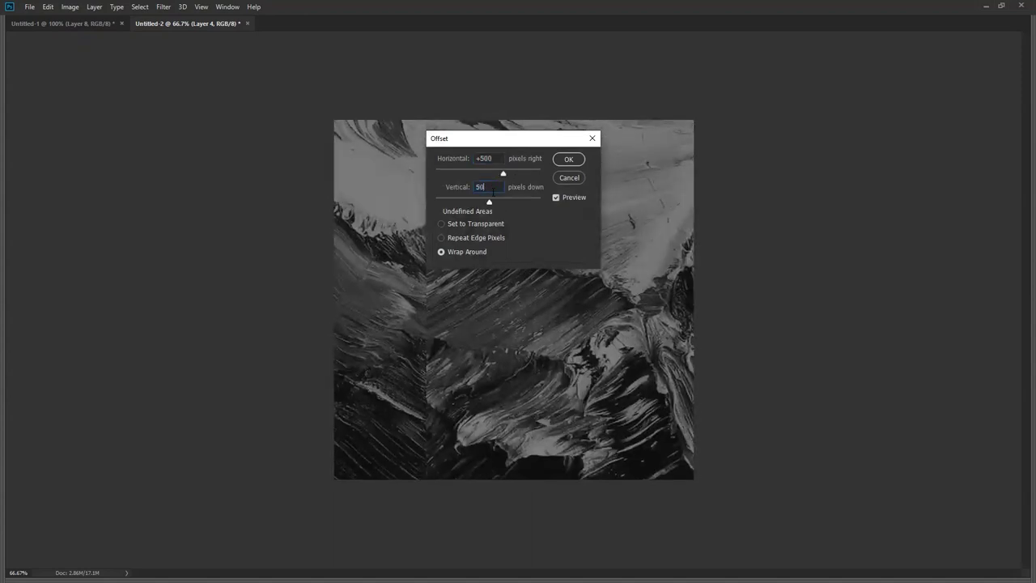
Step: Apply the wrap-around Offset to the mountain layer with +800 pixels horizontal and +900 pixels vertical
click(489, 158)
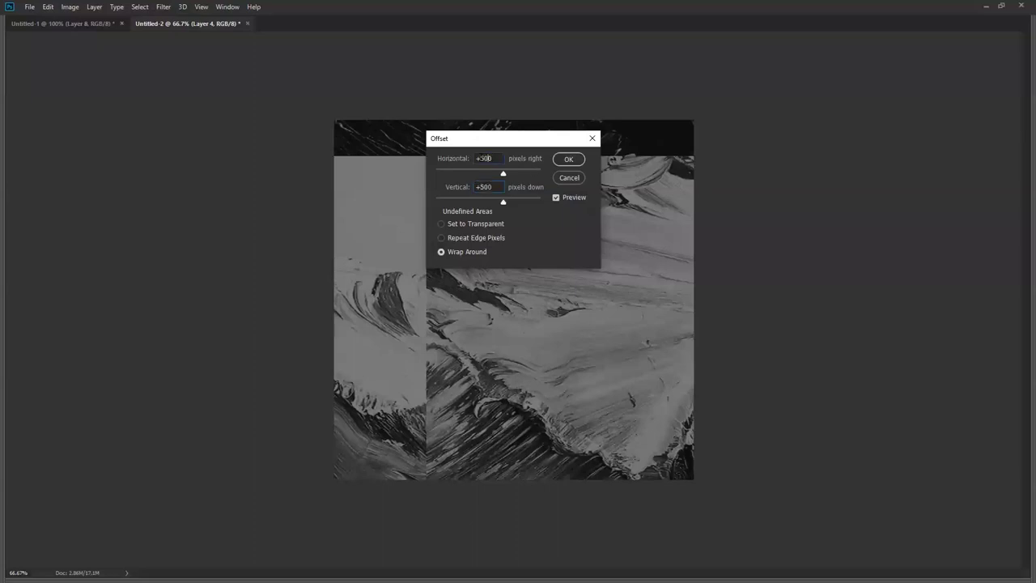
text(1000)
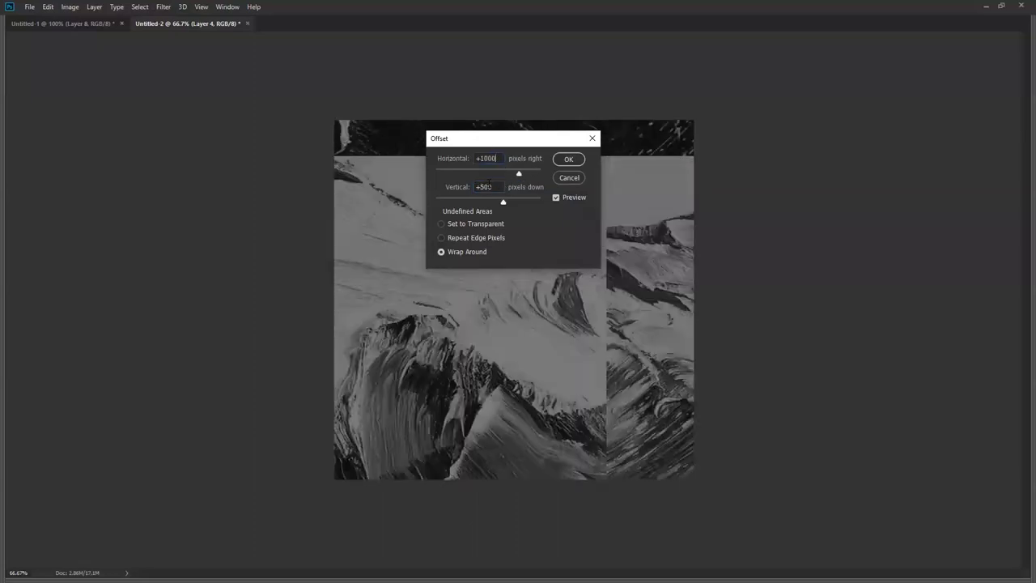
text(100)
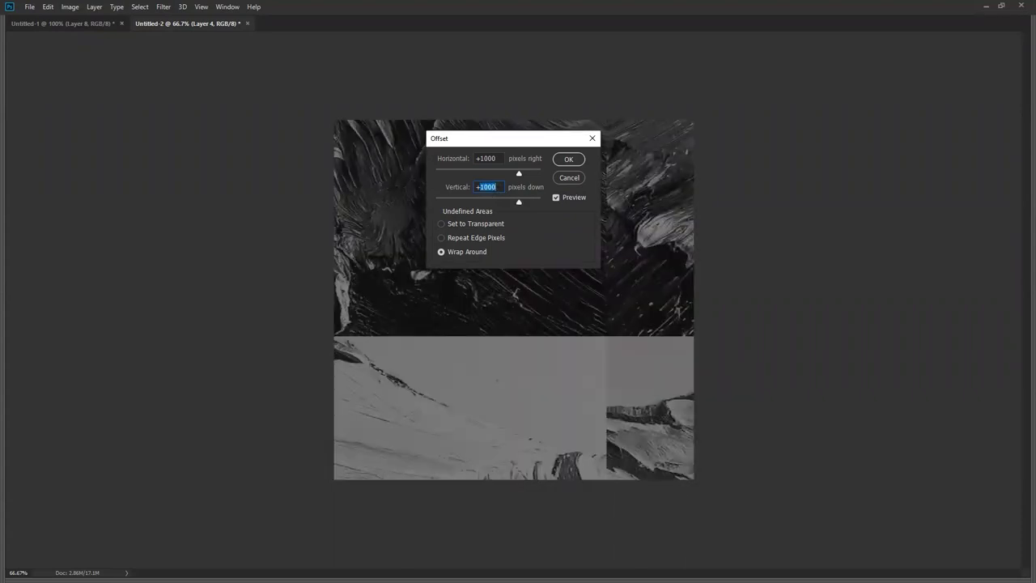
text(0)
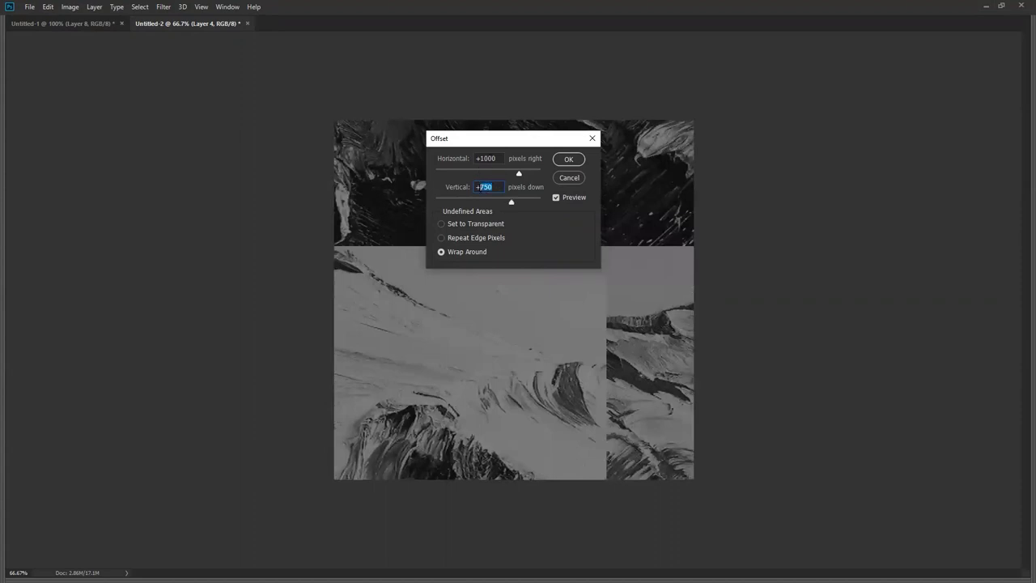
text(00)
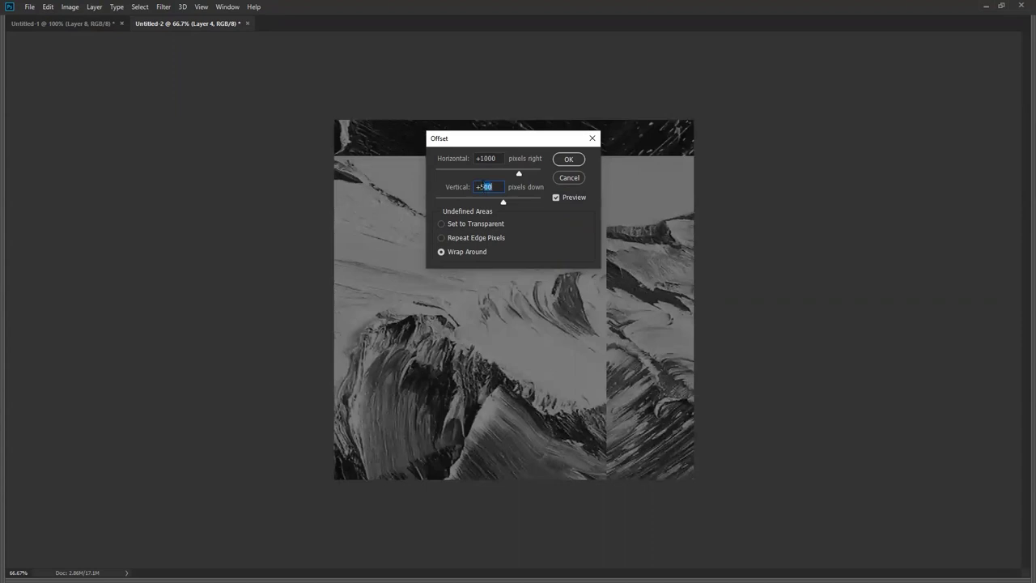
text(00)
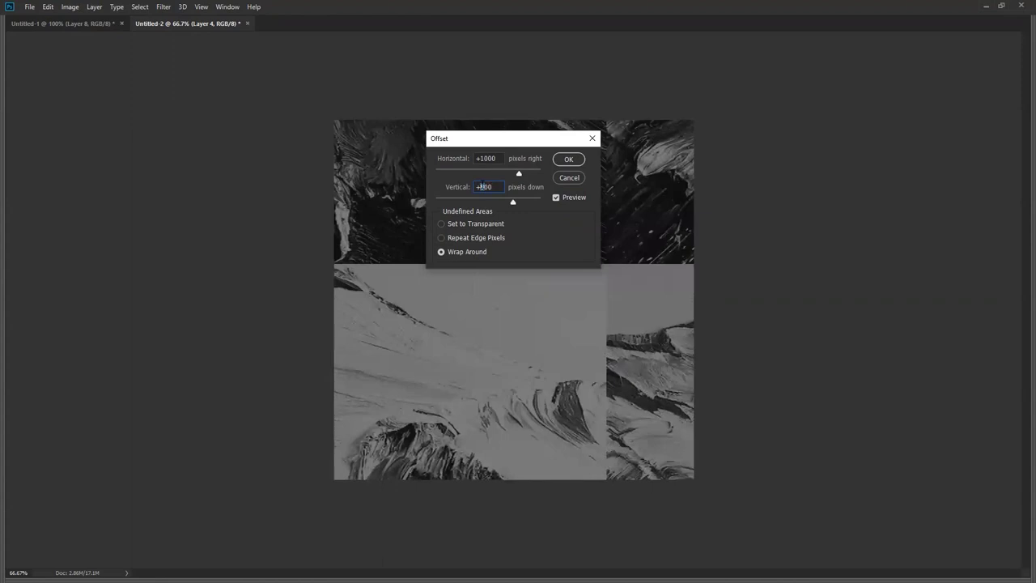
text(9)
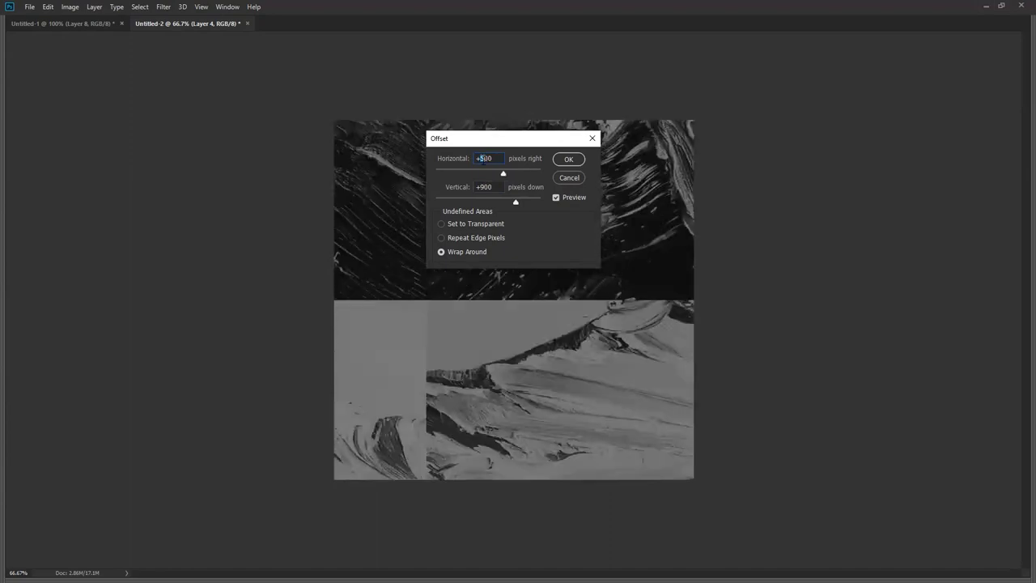
text(7)
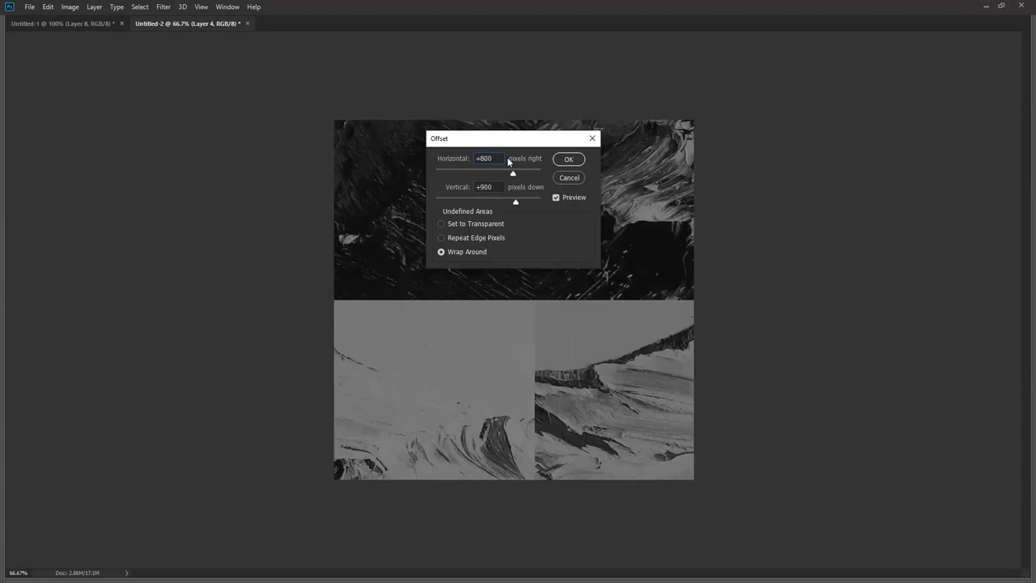
click(569, 160)
click(569, 160)
Step: Crop the document to its full canvas bounds with Delete Cropped Pixels enabled to discard the layers' overhanging image areas
key(ctrl+a)
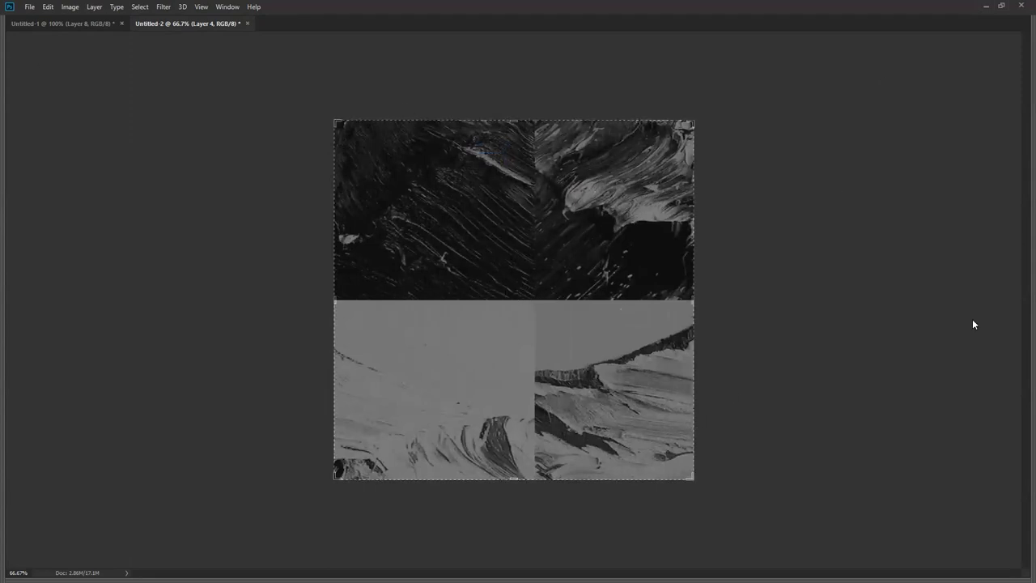
key(c)
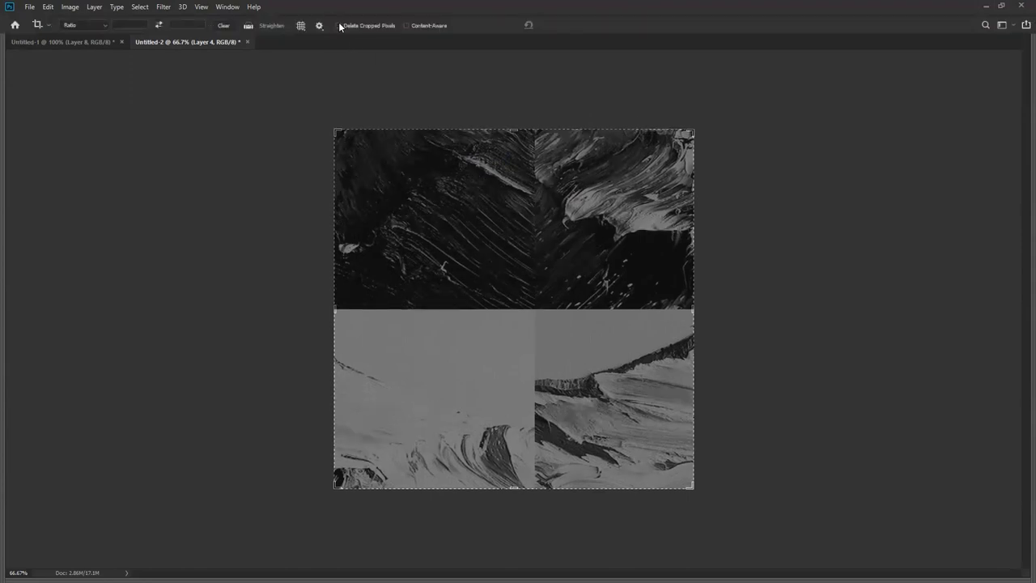
key(Return)
key(Return)
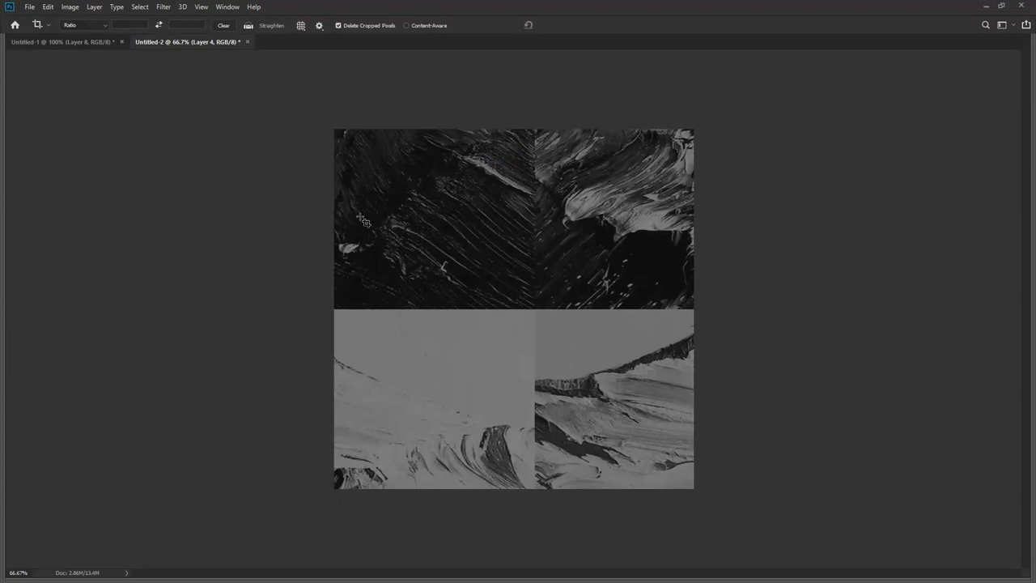
Step: Try cloning dark brushwork over the horizontal seam with a large soft Clone Stamp, undo the stroke and shrink the brush
key(Tab)
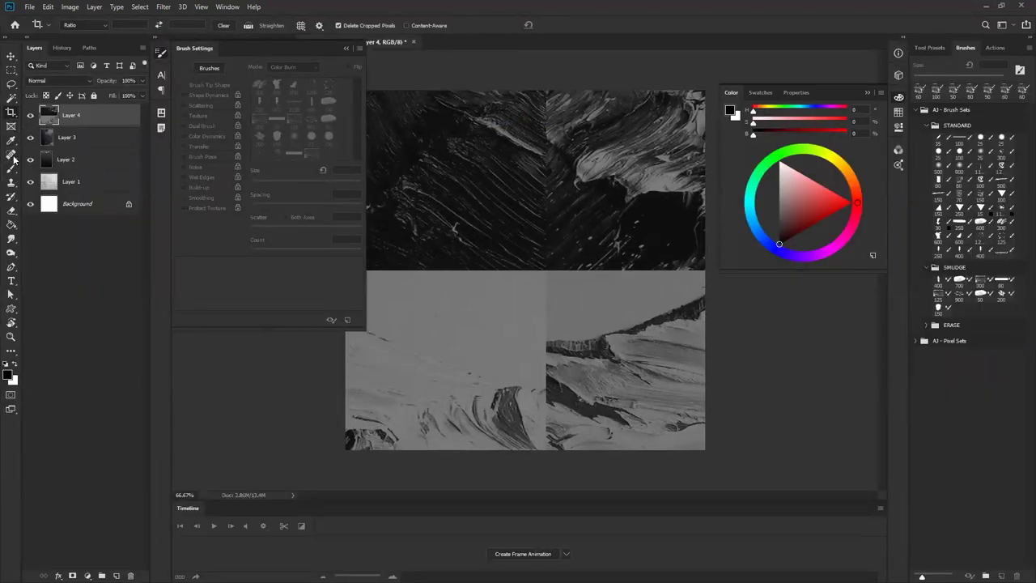
click(12, 181)
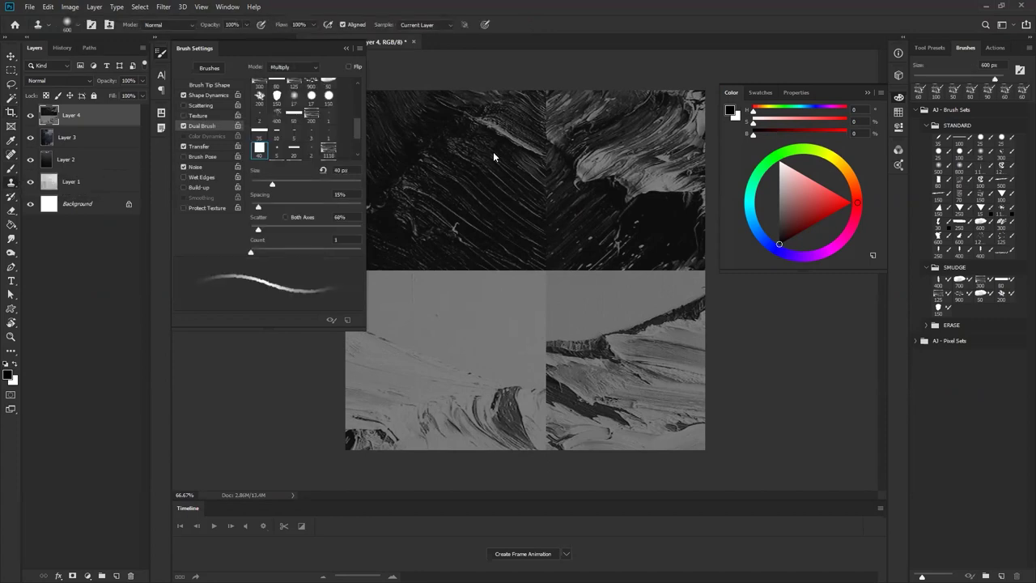
alt+click(431, 129)
key(Tab)
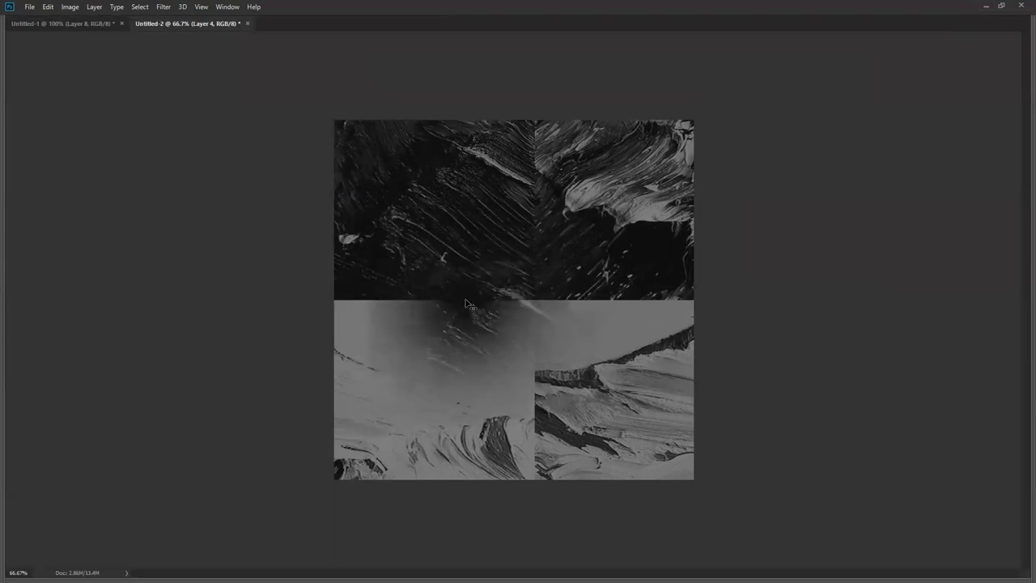
key(bracketleft)
key(bracketleft)
key(bracketleft)
key(ctrl+z)
key(bracketleft)
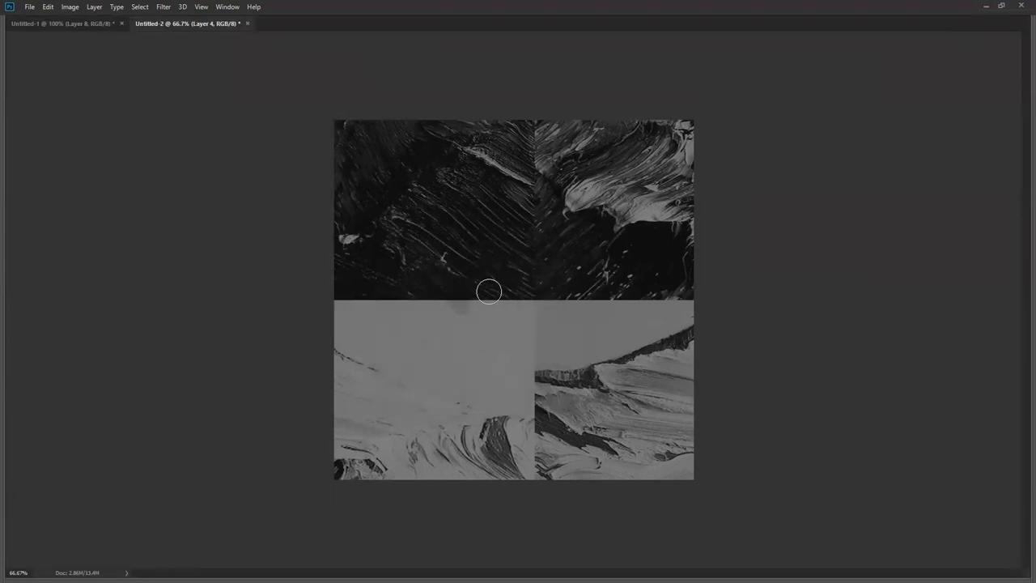
Step: Clone dark brushwork in ragged strokes over the horizontal seam, enlarging the stamp brush to 300 px
right_click(483, 289)
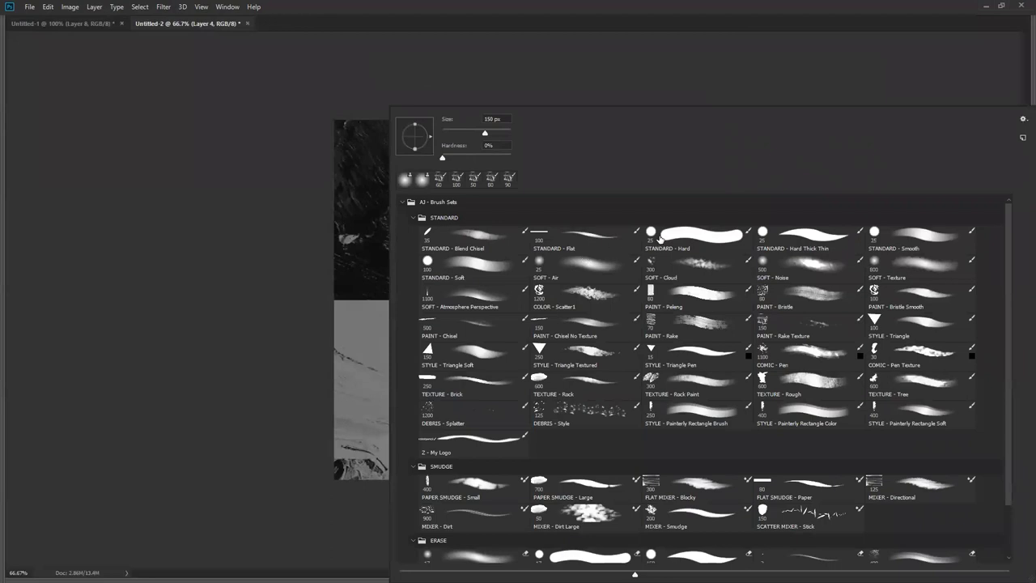
click(310, 327)
mouse_move(376, 302)
mouse_down()
mouse_move(506, 295)
mouse_move(501, 317)
mouse_move(467, 300)
mouse_move(401, 295)
mouse_move(470, 275)
mouse_move(413, 323)
mouse_move(415, 286)
mouse_move(370, 307)
mouse_move(344, 293)
mouse_move(388, 308)
mouse_up()
key(bracketright)
key(bracketright)
key(bracketright)
key(bracketright)
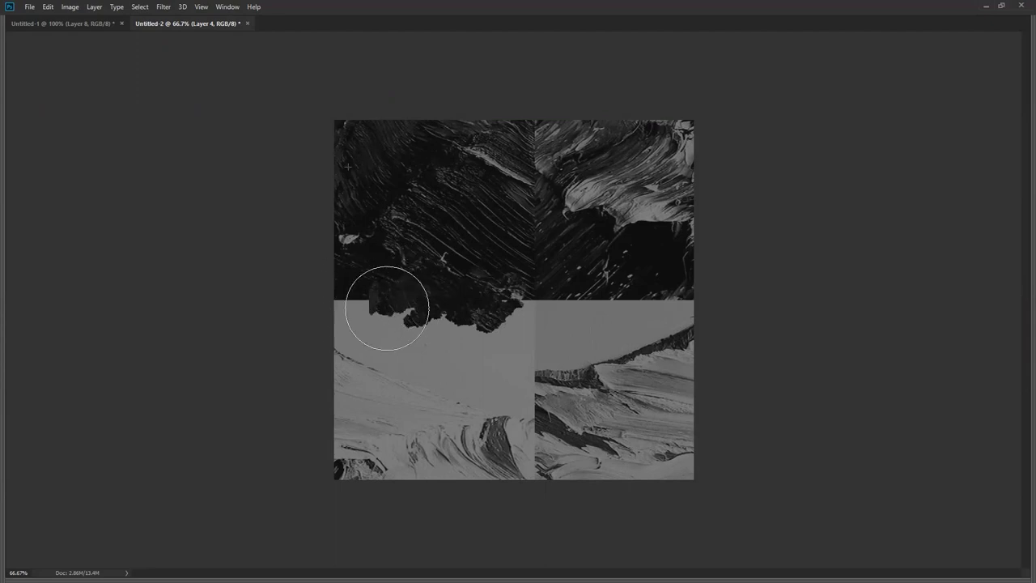
mouse_move(361, 283)
mouse_down()
mouse_move(332, 306)
mouse_move(346, 279)
mouse_move(319, 305)
mouse_move(355, 320)
mouse_move(375, 309)
mouse_move(403, 329)
mouse_move(483, 300)
mouse_move(510, 338)
mouse_move(616, 264)
mouse_move(591, 306)
mouse_move(541, 299)
mouse_move(538, 313)
mouse_move(510, 312)
mouse_move(543, 323)
mouse_move(526, 277)
mouse_move(525, 232)
mouse_move(529, 291)
mouse_move(635, 276)
mouse_move(602, 283)
mouse_move(611, 306)
mouse_move(584, 384)
mouse_move(603, 375)
mouse_move(602, 388)
mouse_move(625, 343)
mouse_move(660, 326)
mouse_move(659, 284)
mouse_move(677, 273)
mouse_move(688, 320)
mouse_move(617, 281)
mouse_move(545, 337)
mouse_move(540, 376)
mouse_move(569, 360)
mouse_move(527, 428)
mouse_move(499, 415)
mouse_move(542, 409)
mouse_move(501, 430)
mouse_move(529, 436)
mouse_move(509, 400)
mouse_move(552, 345)
mouse_move(540, 335)
mouse_move(556, 383)
mouse_move(554, 346)
mouse_move(508, 347)
mouse_move(566, 313)
mouse_up()
Step: Undo the last clone stroke, sample the light mountain area and clone it over the middle of the horizontal seam
alt+click(537, 406)
alt+click(683, 385)
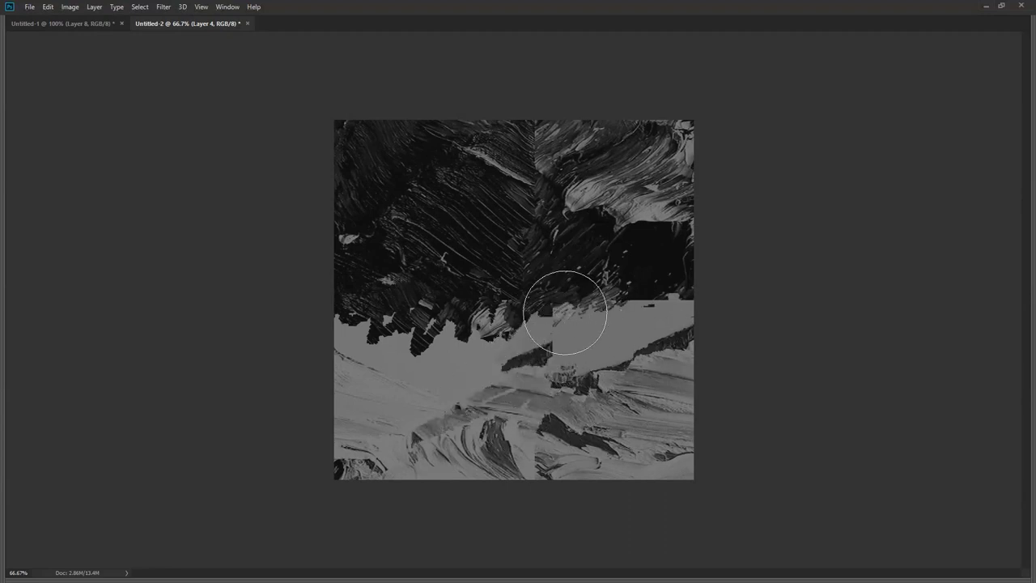
key(ctrl+z)
alt+click(629, 409)
mouse_move(482, 435)
mouse_down()
mouse_move(489, 347)
mouse_move(536, 349)
mouse_move(516, 338)
mouse_move(547, 289)
mouse_move(528, 309)
mouse_move(534, 299)
mouse_move(495, 304)
mouse_move(419, 266)
mouse_up()
Step: Switch the stamp's Dual Brush to the 80 px rectangular tip and blend the jagged light-dark border and vertical seam
key(Tab)
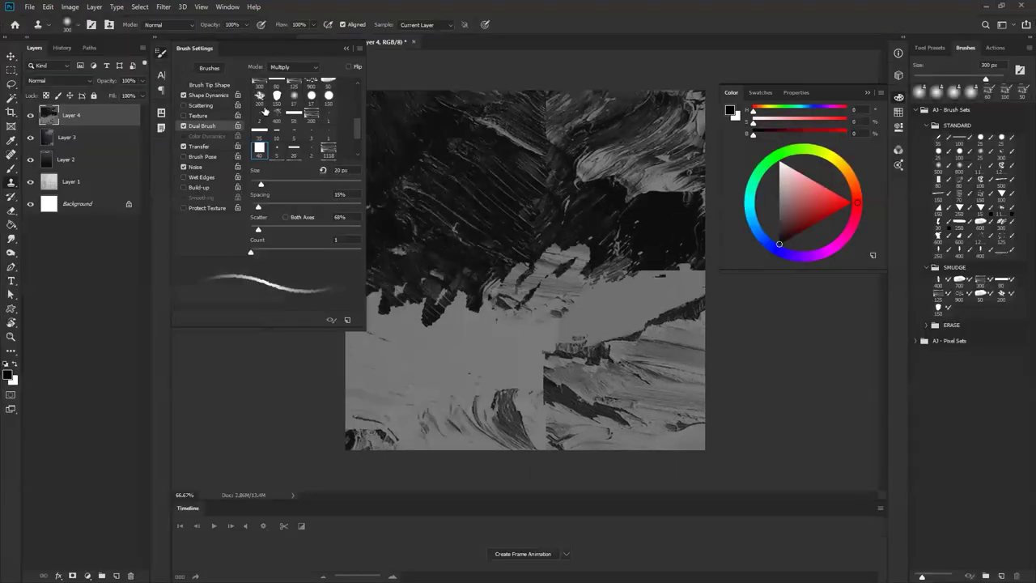
drag(356, 122, 364, 77)
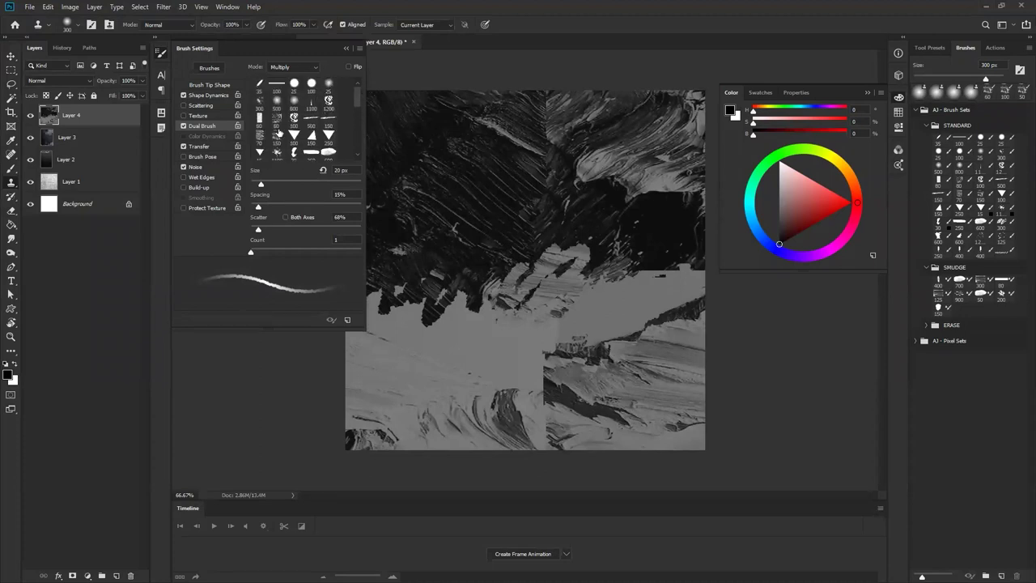
click(259, 122)
key(Tab)
mouse_move(515, 324)
mouse_down()
mouse_move(438, 309)
mouse_move(453, 356)
mouse_move(440, 378)
mouse_move(412, 364)
mouse_move(407, 346)
mouse_move(442, 328)
mouse_up()
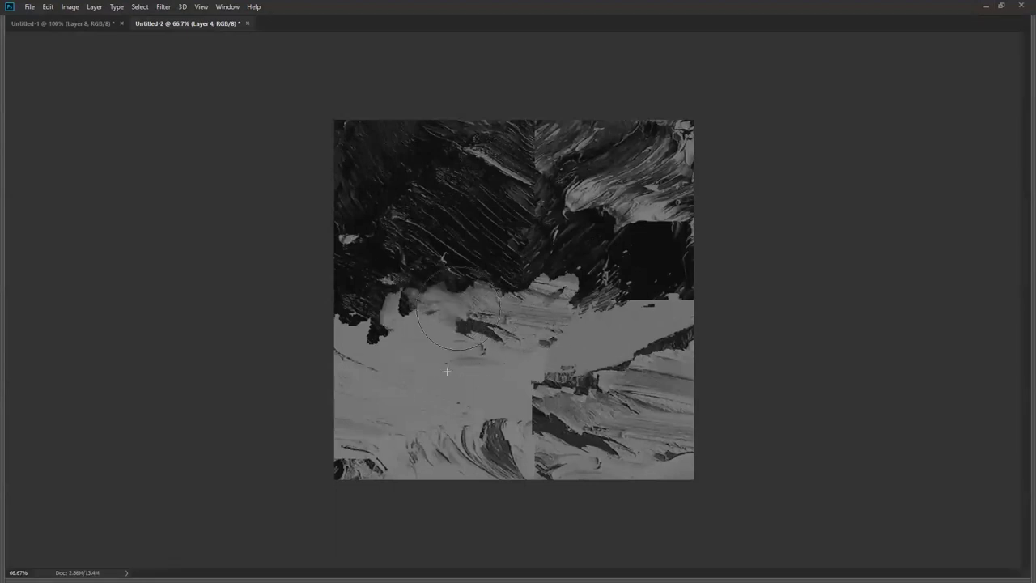
mouse_move(532, 170)
mouse_down()
mouse_move(503, 171)
mouse_move(545, 145)
mouse_move(528, 154)
mouse_move(546, 158)
mouse_move(542, 125)
mouse_move(519, 241)
mouse_move(602, 318)
mouse_move(538, 395)
mouse_up()
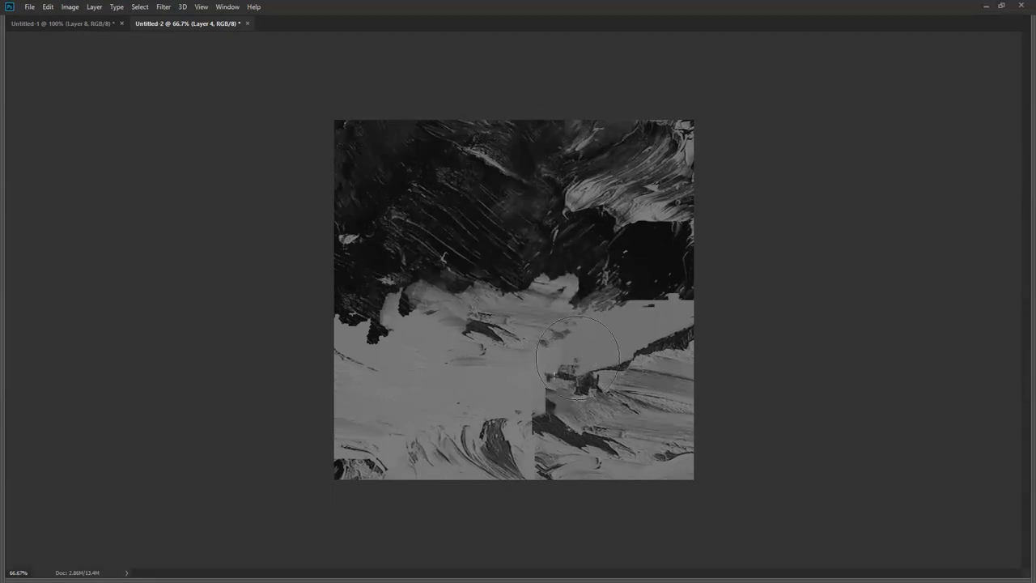
Step: Clone sampled light strokes over the lower part of the vertical seam and the dark ridge beside it
alt+click(514, 431)
mouse_move(534, 448)
mouse_down()
mouse_move(550, 429)
mouse_move(571, 428)
mouse_move(527, 440)
mouse_move(493, 426)
mouse_move(548, 412)
mouse_up()
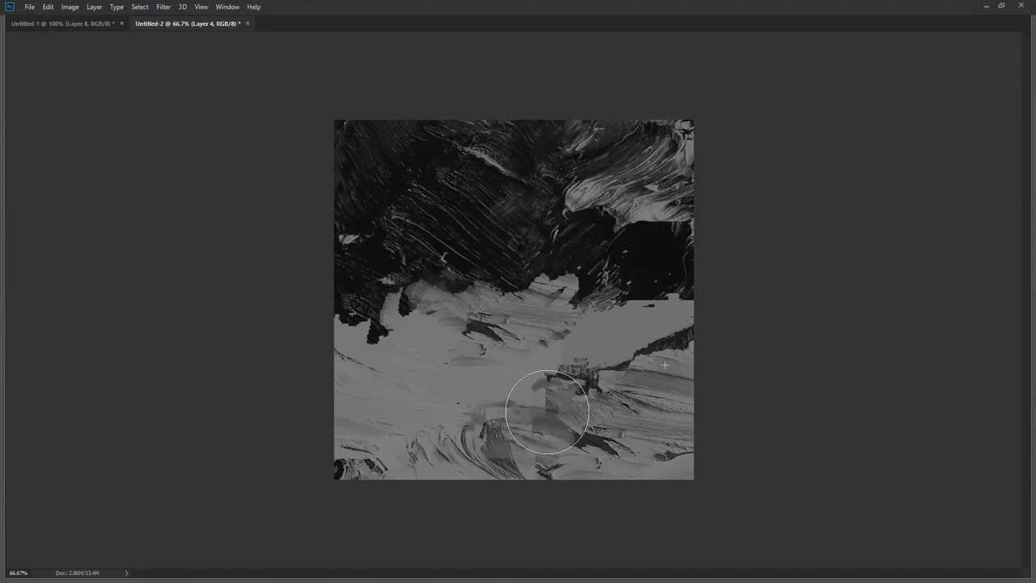
alt+click(598, 342)
mouse_move(590, 353)
mouse_down()
mouse_move(543, 379)
mouse_move(559, 373)
mouse_up()
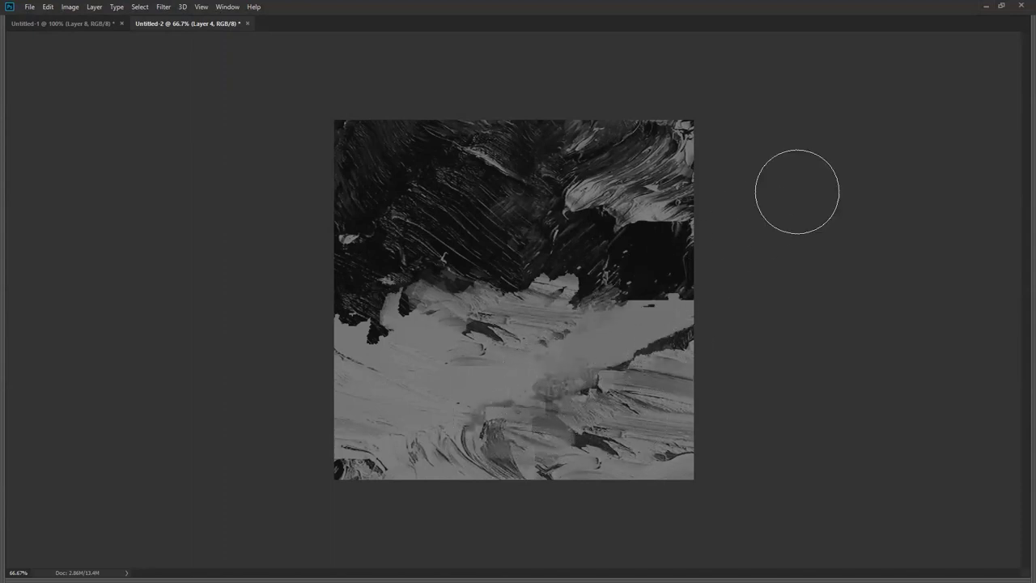
Step: Clone over the remaining hard edge at the seam's right side, then blend the light area and the dark upper half
alt+click(536, 314)
drag(617, 304, 636, 303)
mouse_move(557, 347)
mouse_down()
mouse_move(528, 326)
mouse_move(505, 367)
mouse_move(447, 354)
mouse_up()
alt+click(441, 387)
alt+click(456, 220)
mouse_move(520, 207)
mouse_down()
mouse_move(560, 193)
mouse_move(557, 201)
mouse_up()
drag(629, 281, 637, 280)
Step: Select the whole canvas and define the retouched mountain texture as a pattern with the default name
key(ctrl+a)
click(47, 6)
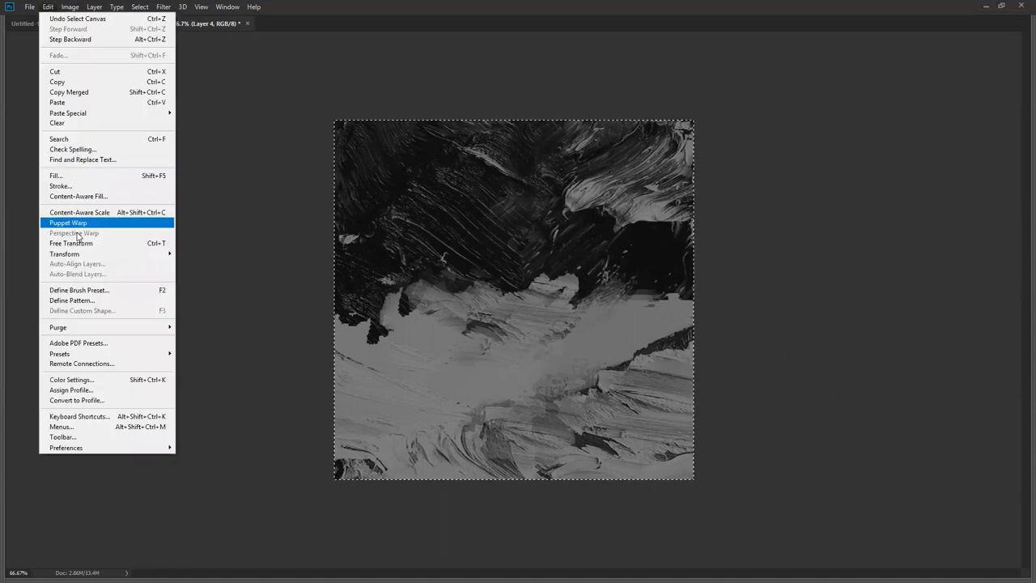
click(94, 300)
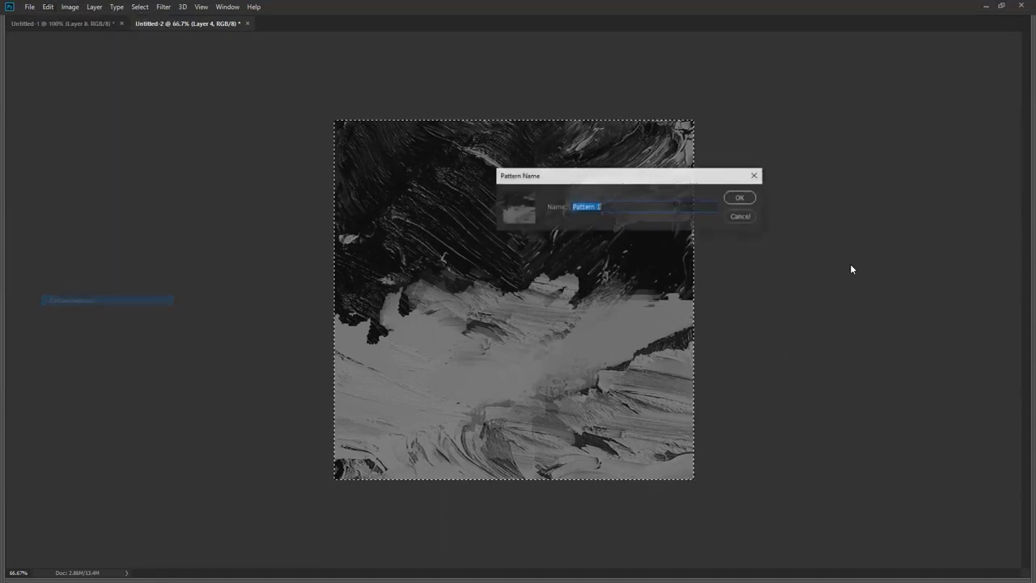
click(746, 200)
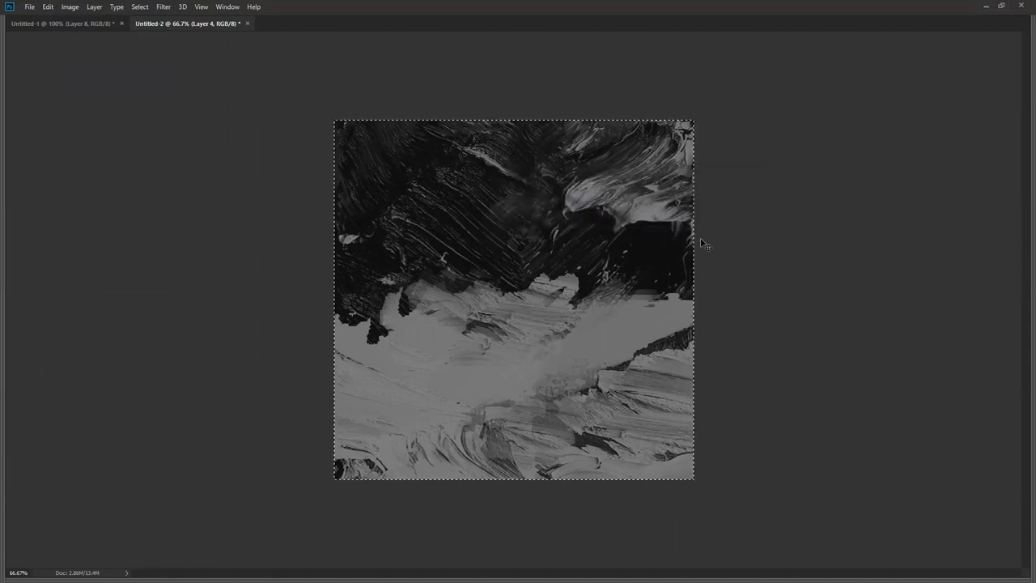
Step: Lighten the mountain texture with a Levels adjustment
key(ctrl+l)
drag(732, 268, 703, 270)
click(775, 169)
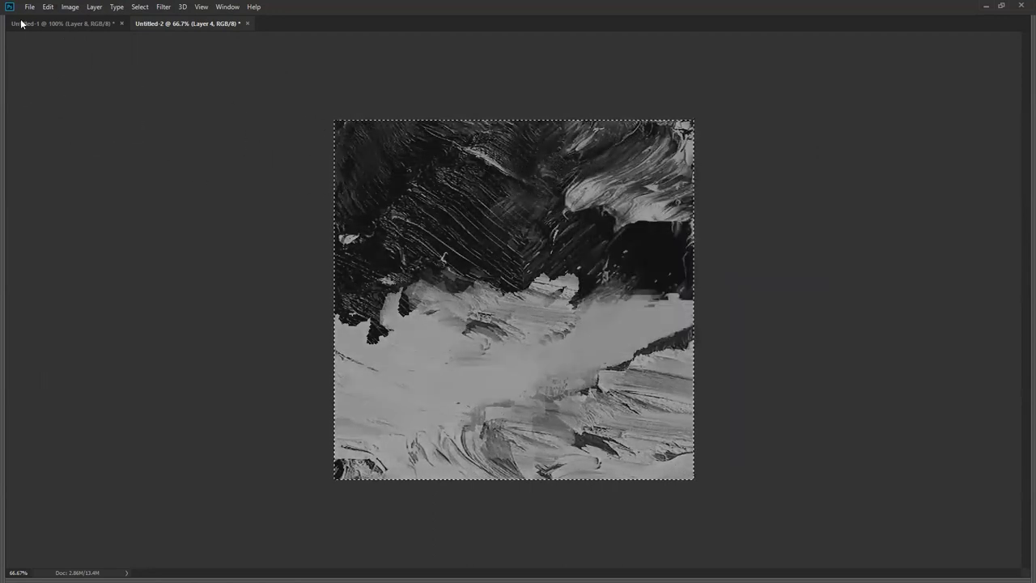
Step: Define the lightened mountain texture as a pattern named Painted
click(47, 8)
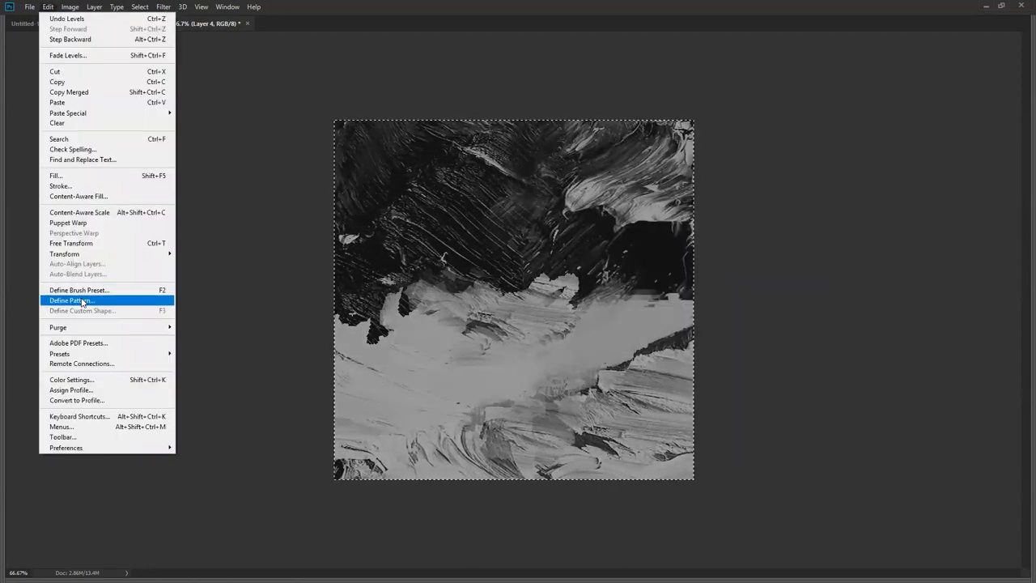
click(81, 297)
click(745, 198)
double_click(623, 211)
click(623, 212)
triple_click(624, 211)
text(Painted)
key(Return)
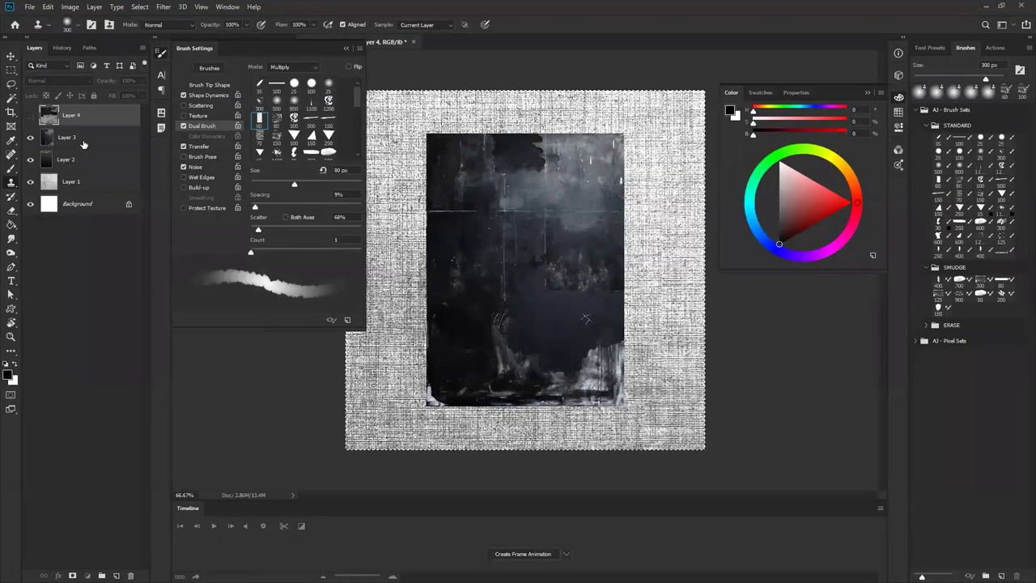
Step: Select Layer 3, the dark abstract painting, and desaturate it with Hue/Saturation at saturation -100
click(82, 140)
key(ctrl+u)
drag(770, 242, 675, 233)
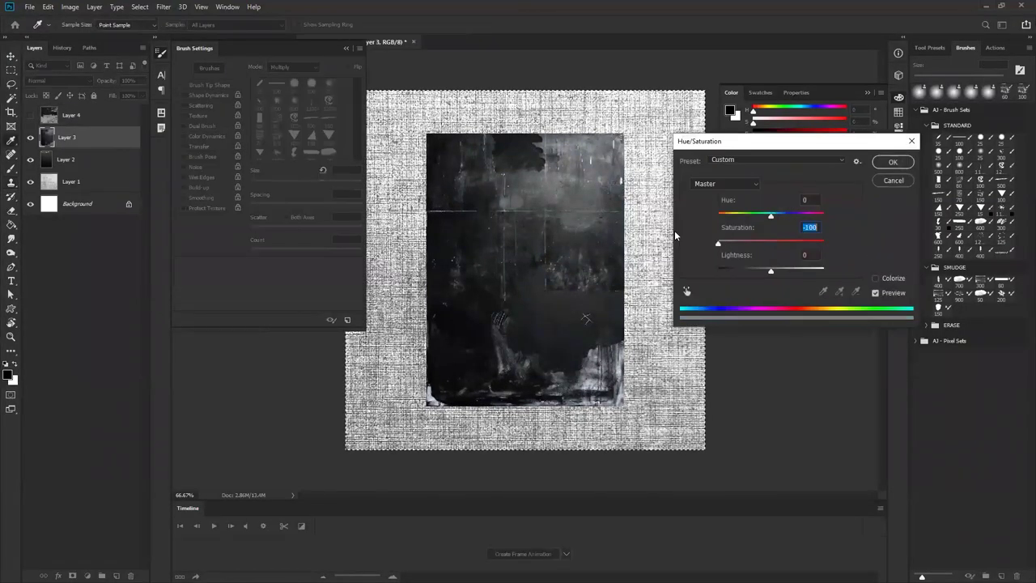
click(893, 162)
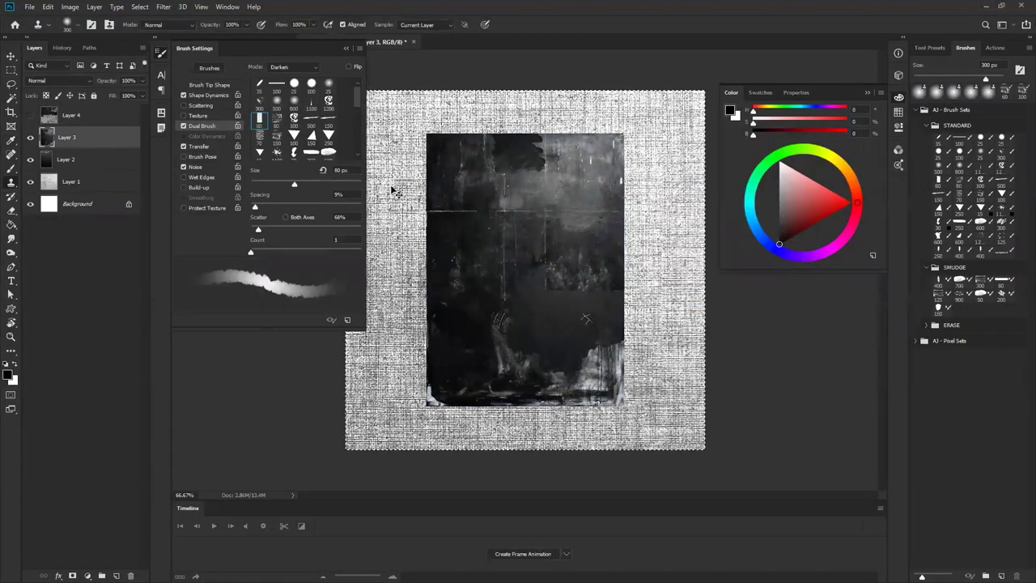
Step: Stretch the dark abstract painting on Layer 3 to fill the whole square canvas
key(ctrl+t)
mouse_move(623, 134)
mouse_down()
mouse_move(732, 76)
mouse_move(714, 81)
mouse_up()
key(Return)
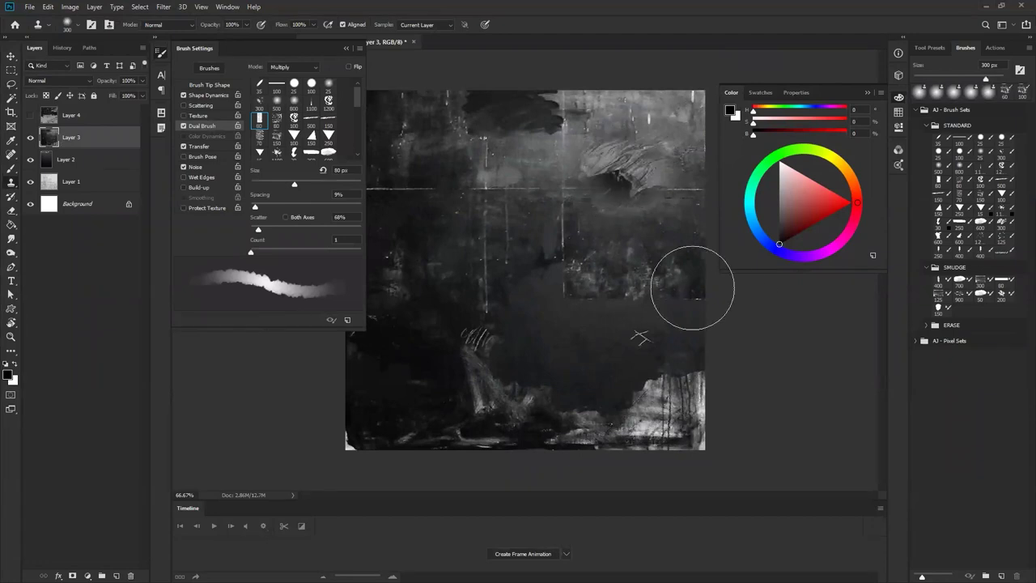
Step: Define the dark abstract painting as a pattern named Painting
click(48, 7)
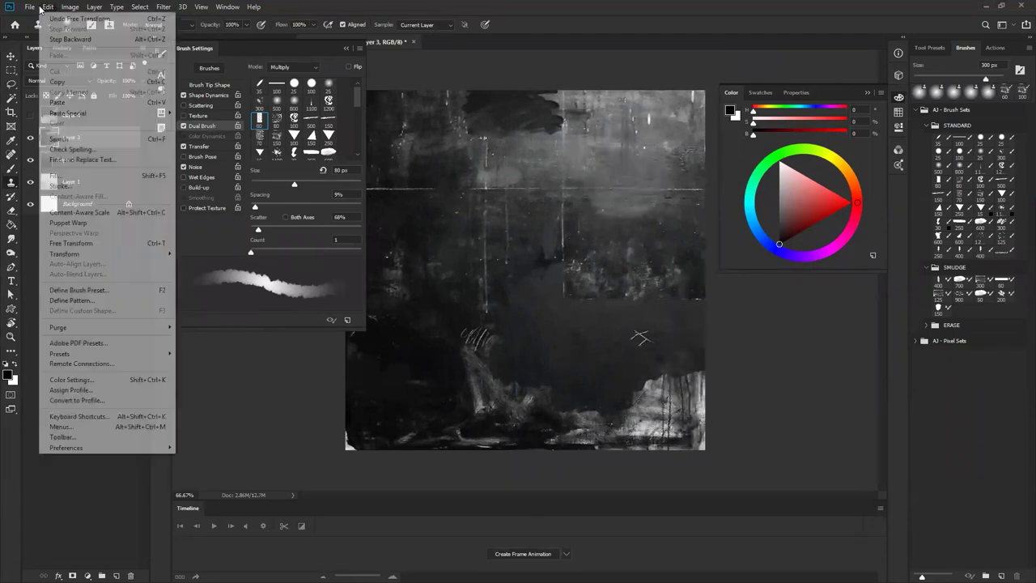
click(95, 301)
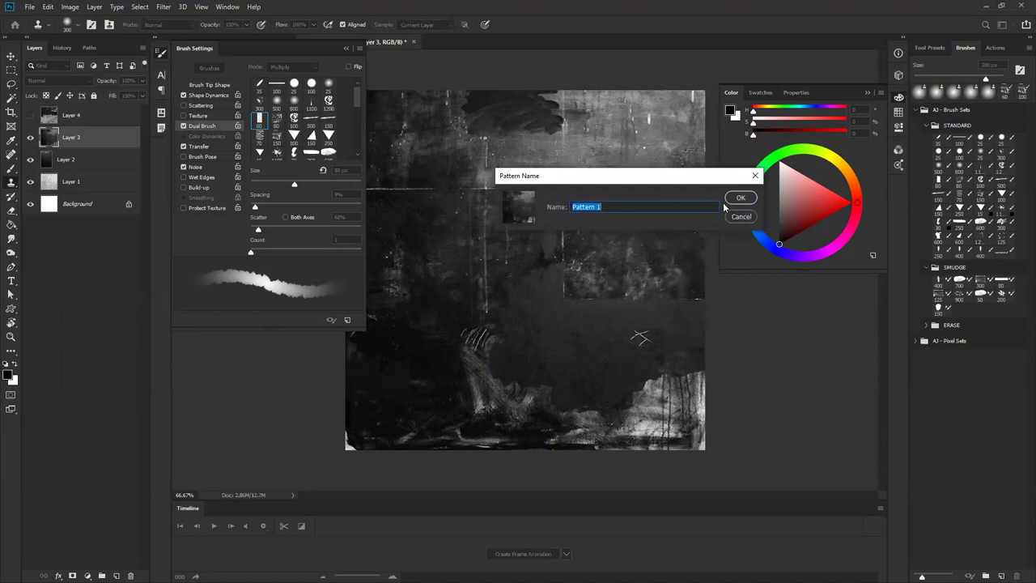
text(Painting)
key(Return)
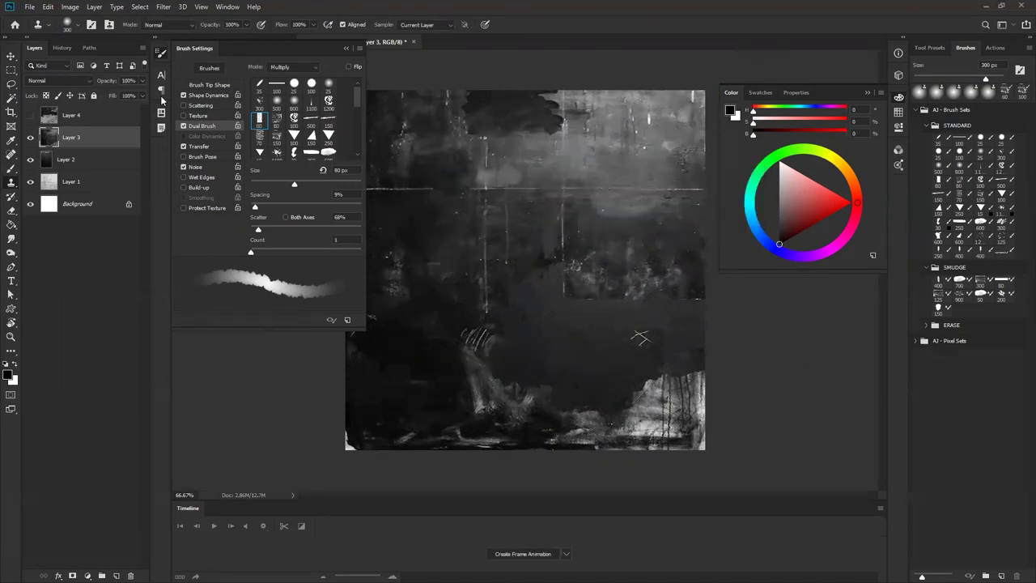
Step: Switch to the Untitled-1 document with the Brush tool, enlarge the brush to 125 px and paint black test strokes on the white area
key(b)
click(164, 54)
key(ctrl+Tab)
key(bracketright)
key(bracketright)
key(bracketright)
key(bracketright)
key(bracketright)
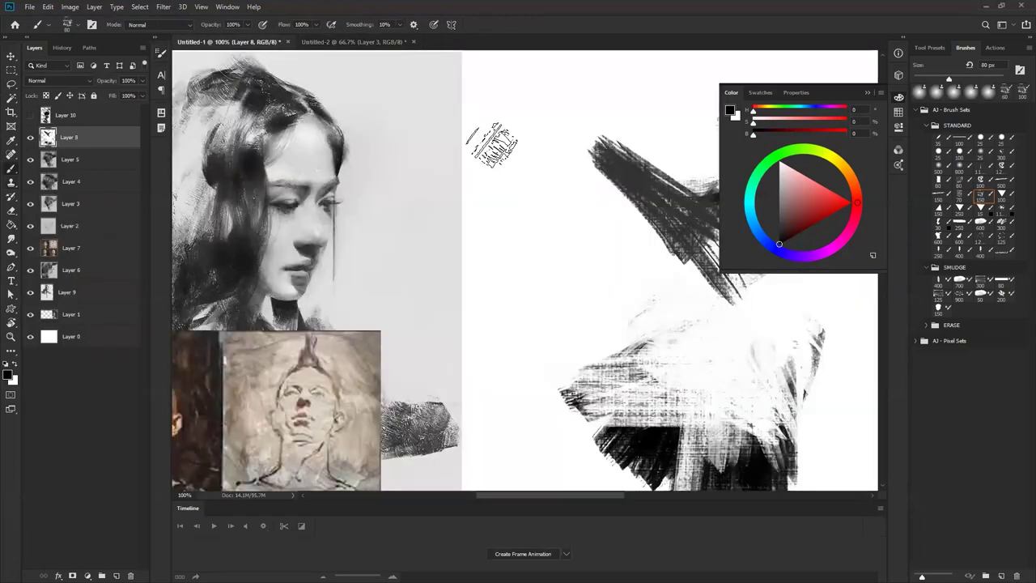
mouse_move(597, 133)
mouse_down()
mouse_move(477, 275)
mouse_move(620, 146)
mouse_move(547, 166)
mouse_move(564, 192)
mouse_up()
key(ctrl+z)
right_click(520, 195)
click(606, 92)
Step: Assign the dark abstract painting pattern as the brush texture, with contrast -17, depth 98% and minimum depth 57%, and test it on the canvas
click(161, 54)
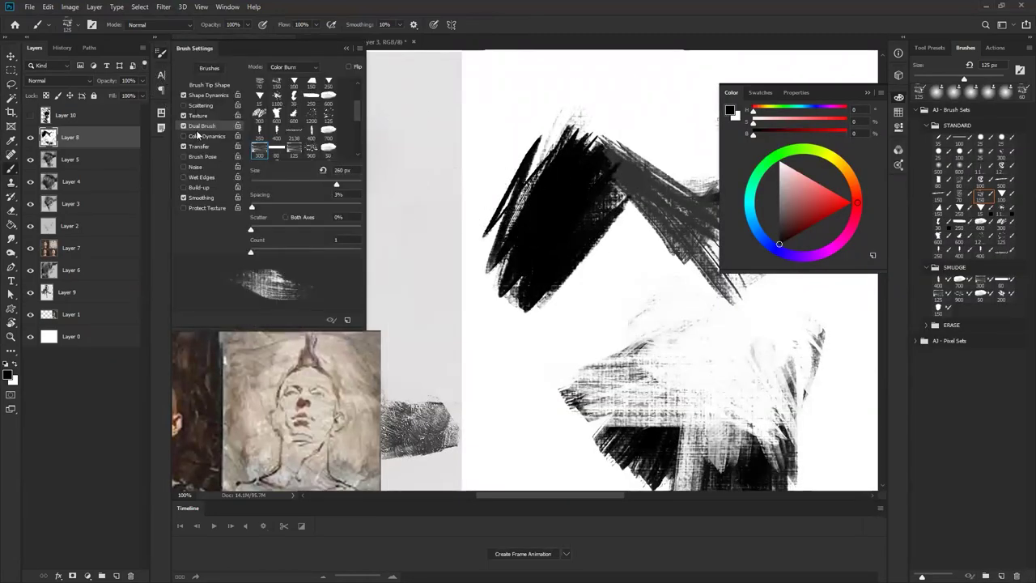
click(198, 116)
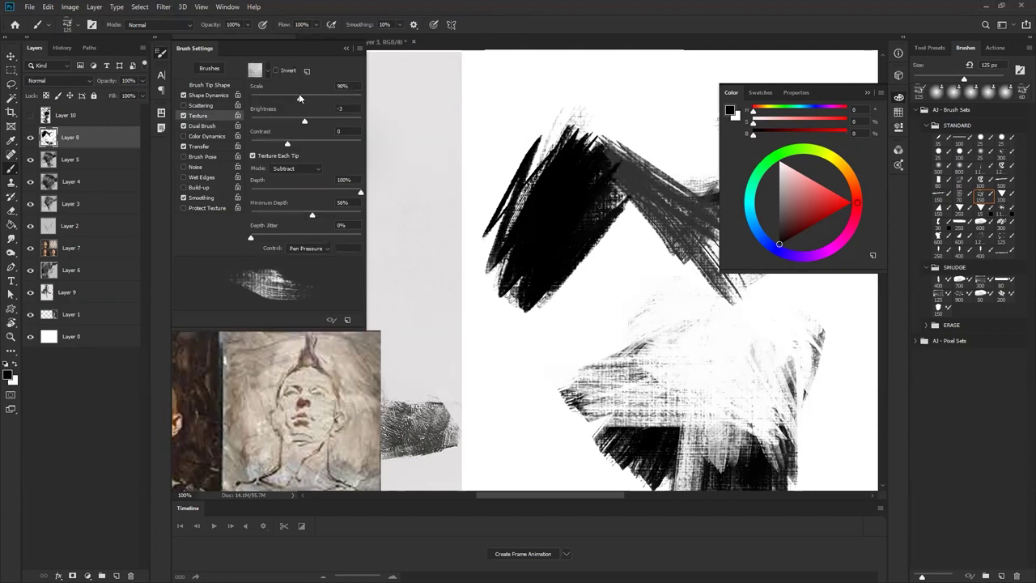
click(256, 71)
click(236, 148)
mouse_move(560, 166)
mouse_down()
mouse_move(609, 96)
mouse_move(628, 215)
mouse_up()
drag(290, 142, 285, 140)
drag(360, 192, 357, 192)
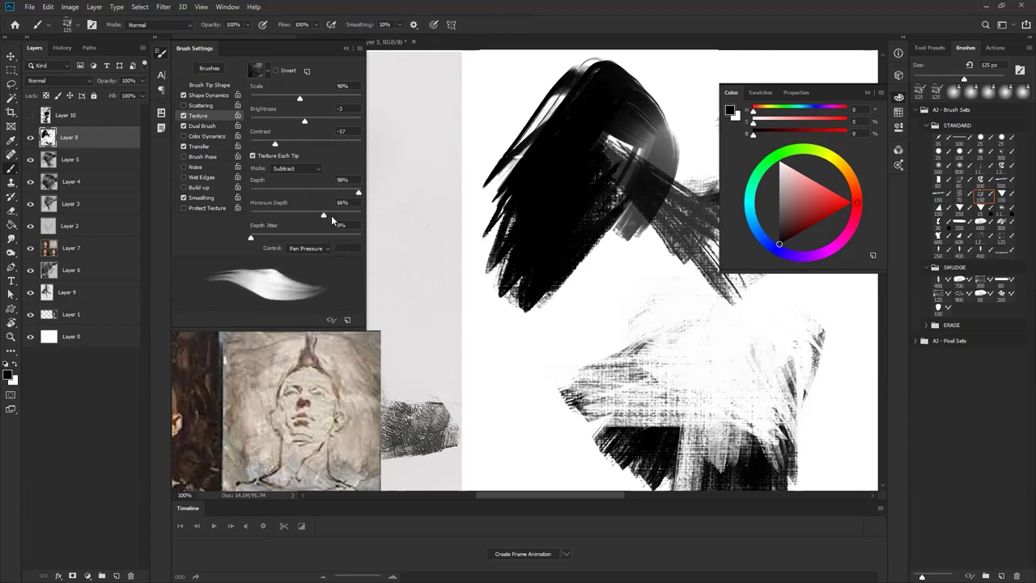
Step: Change the texture blending mode to Overlay and paint a test stroke below the black marks
click(296, 171)
click(297, 183)
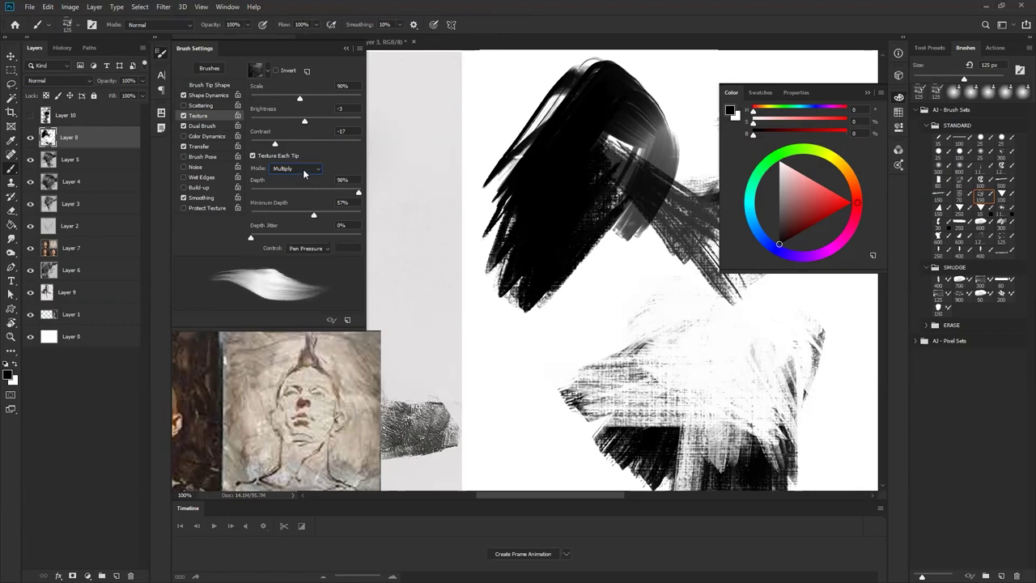
key(Down)
key(Down)
key(Down)
key(Down)
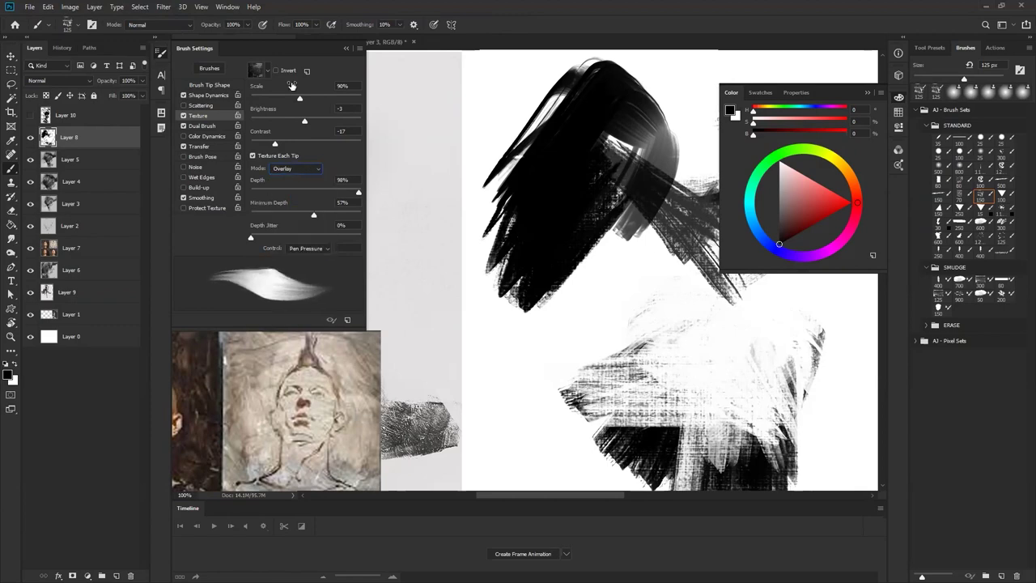
mouse_move(613, 243)
mouse_down()
mouse_move(574, 315)
mouse_move(631, 383)
mouse_up()
Step: Change the texture blending mode to Linear Burn and test it with several strokes below the canvas-textured marks
click(278, 169)
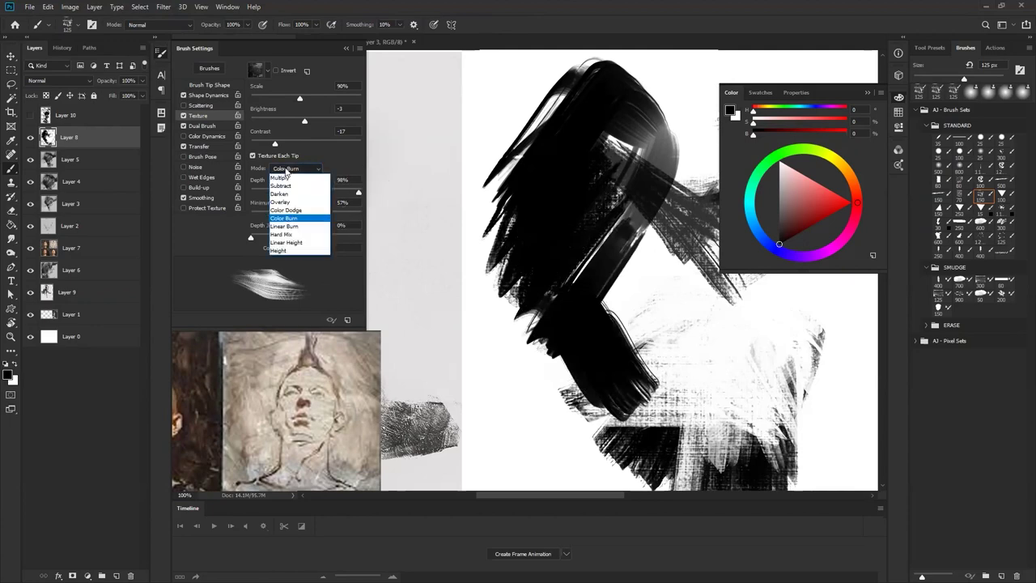
click(296, 231)
mouse_move(486, 300)
mouse_down()
mouse_move(526, 357)
mouse_move(610, 351)
mouse_up()
mouse_move(592, 317)
mouse_down()
mouse_move(609, 413)
mouse_move(508, 349)
mouse_move(400, 230)
mouse_up()
drag(450, 311, 494, 441)
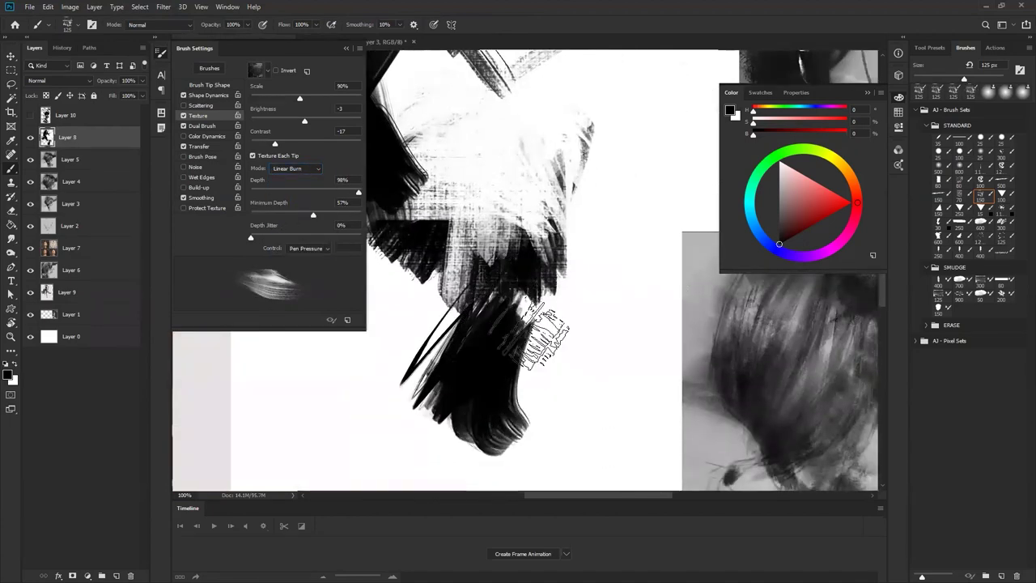
drag(518, 388, 660, 267)
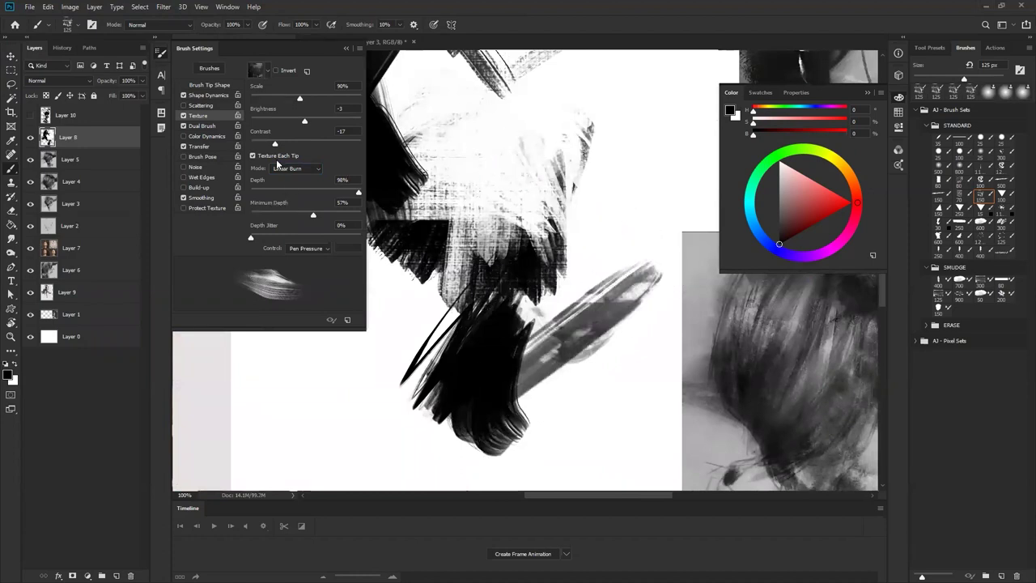
Step: Set the texture contrast to -3 and scale to 37%, and test the result with several black strokes
drag(272, 146, 285, 144)
mouse_move(298, 98)
mouse_down()
mouse_move(260, 96)
mouse_move(270, 97)
mouse_up()
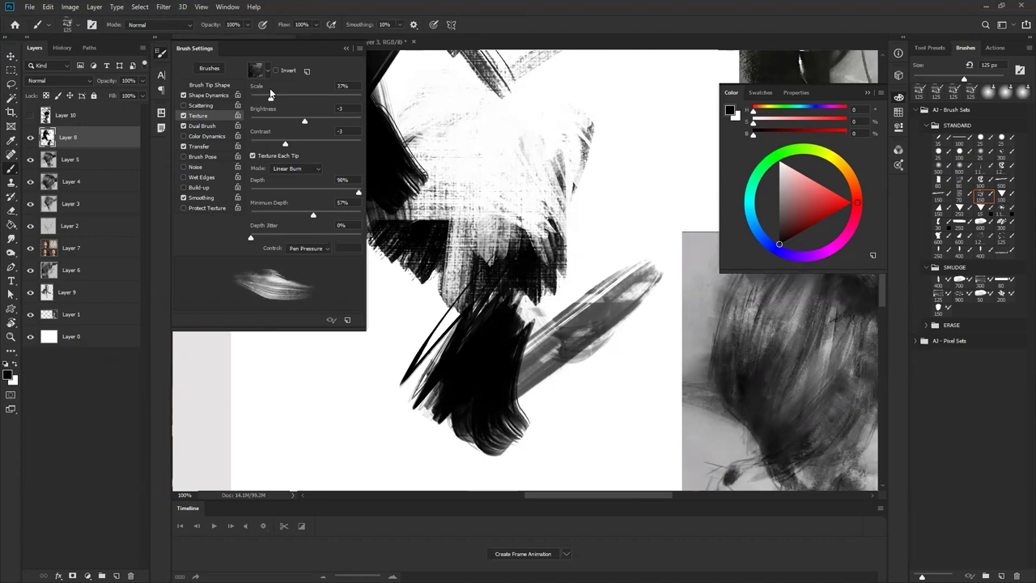
mouse_move(462, 279)
mouse_down()
mouse_move(456, 425)
mouse_move(446, 445)
mouse_up()
drag(457, 429, 496, 282)
mouse_move(366, 315)
mouse_down()
mouse_move(441, 328)
mouse_move(409, 375)
mouse_move(374, 359)
mouse_move(387, 360)
mouse_up()
drag(459, 418, 518, 316)
mouse_move(539, 384)
mouse_down()
mouse_move(591, 370)
mouse_move(541, 312)
mouse_up()
Step: Switch the texture blending mode to Multiply and paint broad black test strokes over the upper white area
click(299, 170)
click(296, 178)
drag(514, 180, 554, 380)
drag(550, 139, 497, 293)
drag(566, 212, 504, 345)
mouse_move(504, 336)
mouse_down()
mouse_move(566, 199)
mouse_move(555, 117)
mouse_up()
drag(512, 104, 588, 130)
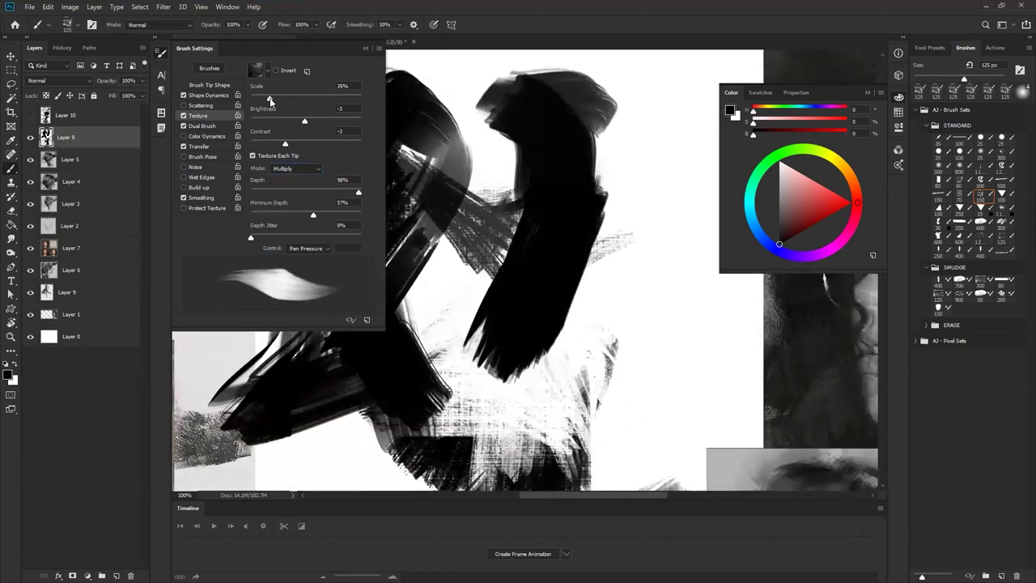
Step: Set the texture scale to 42% with depth and minimum depth at 100%, and paint test strokes down to the canvas's lower edge
click(294, 191)
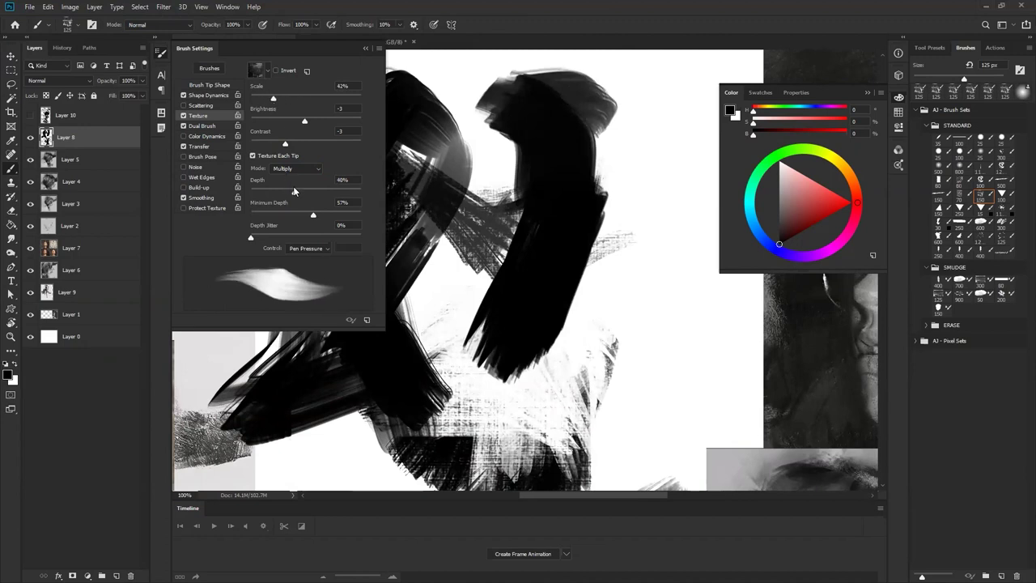
drag(328, 189, 376, 188)
drag(303, 215, 360, 219)
mouse_move(578, 177)
mouse_down()
mouse_move(634, 314)
mouse_move(518, 373)
mouse_move(616, 242)
mouse_up()
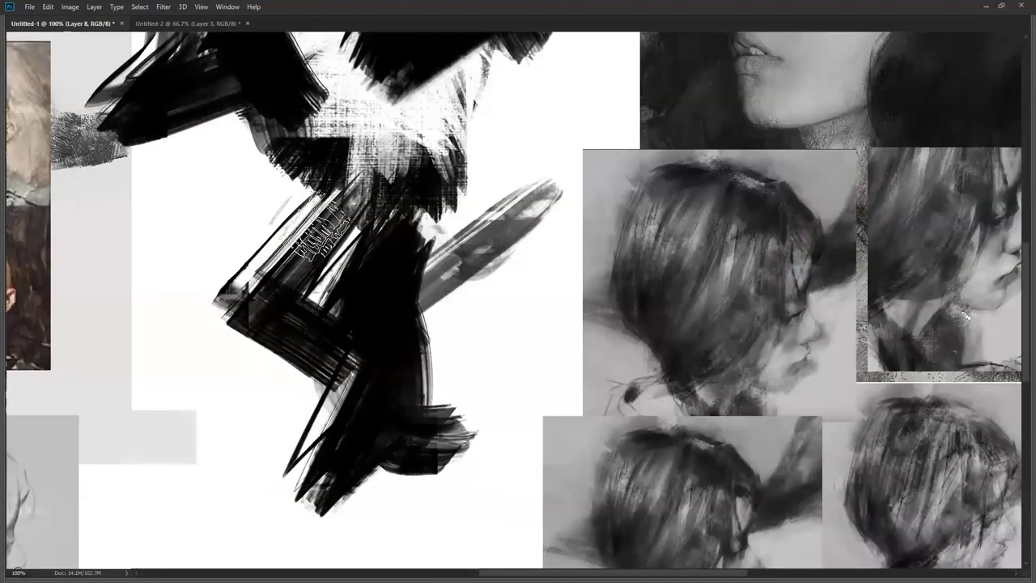
mouse_move(324, 225)
mouse_down()
mouse_move(243, 267)
mouse_move(427, 440)
mouse_up()
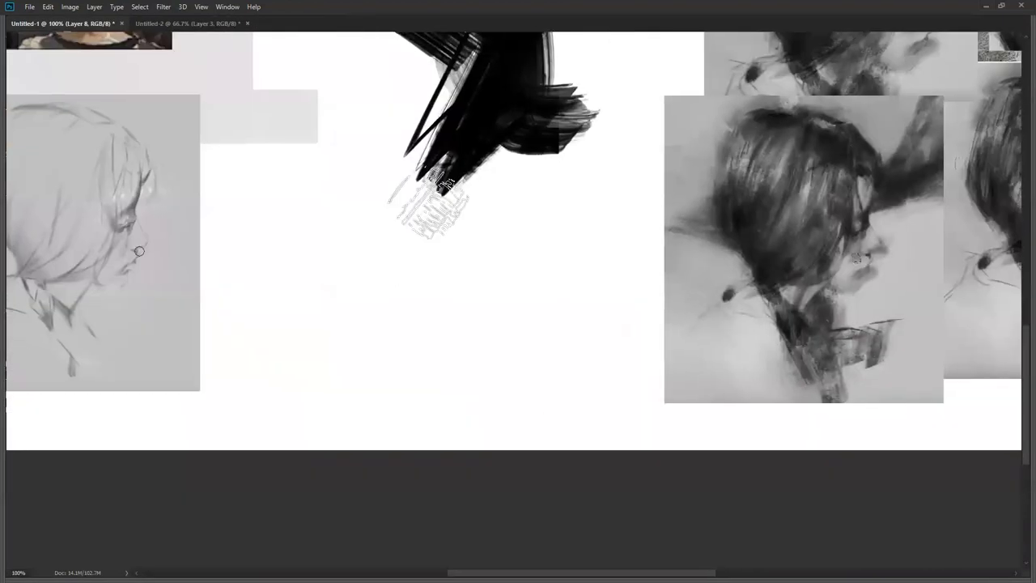
mouse_move(423, 203)
mouse_down()
mouse_move(454, 441)
mouse_move(405, 194)
mouse_move(412, 381)
mouse_move(498, 389)
mouse_move(512, 404)
mouse_up()
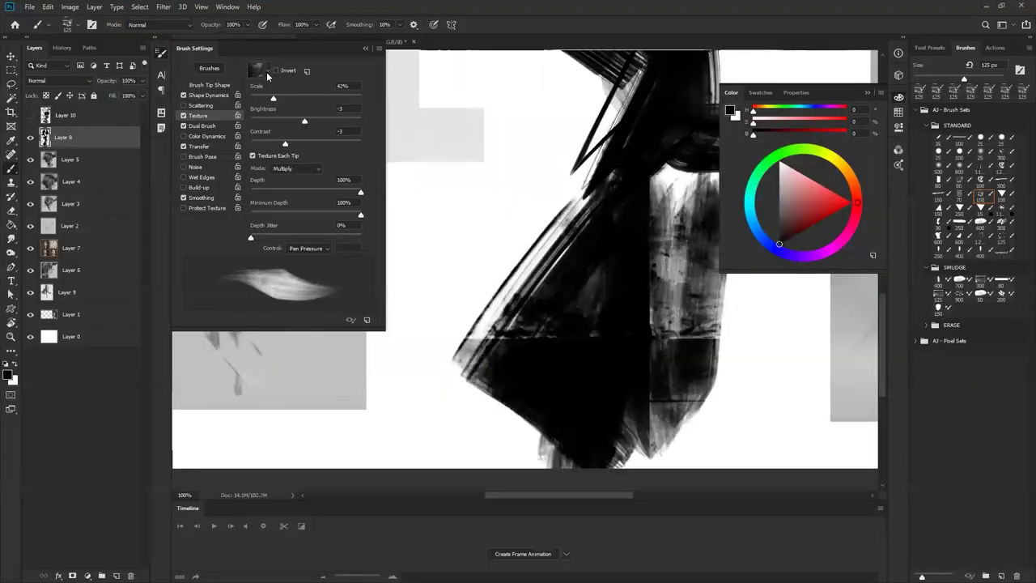
Step: Switch the brush texture to the mountain pattern and paint black test strokes with it
click(267, 73)
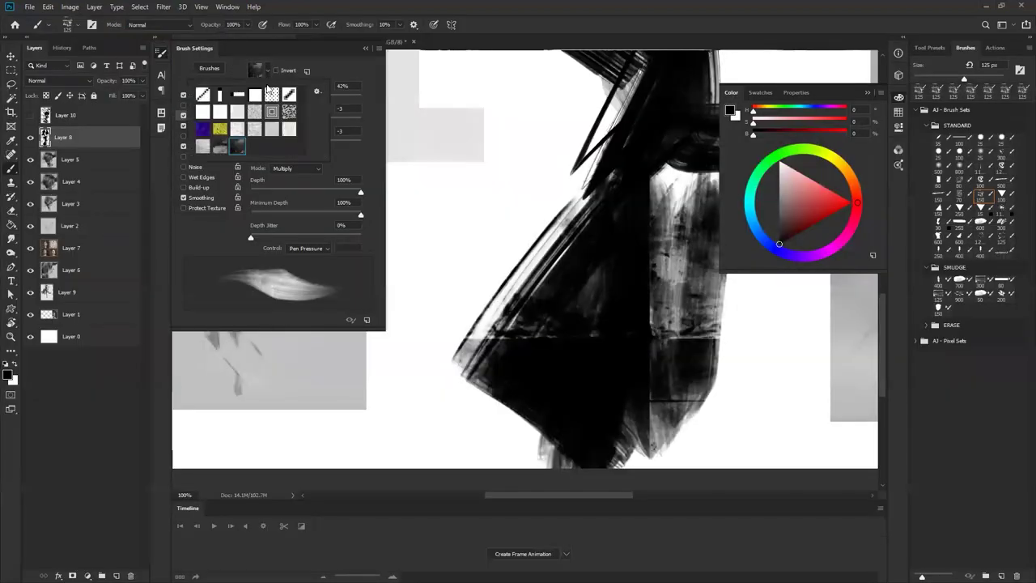
click(221, 146)
drag(507, 184, 475, 303)
drag(543, 324, 567, 122)
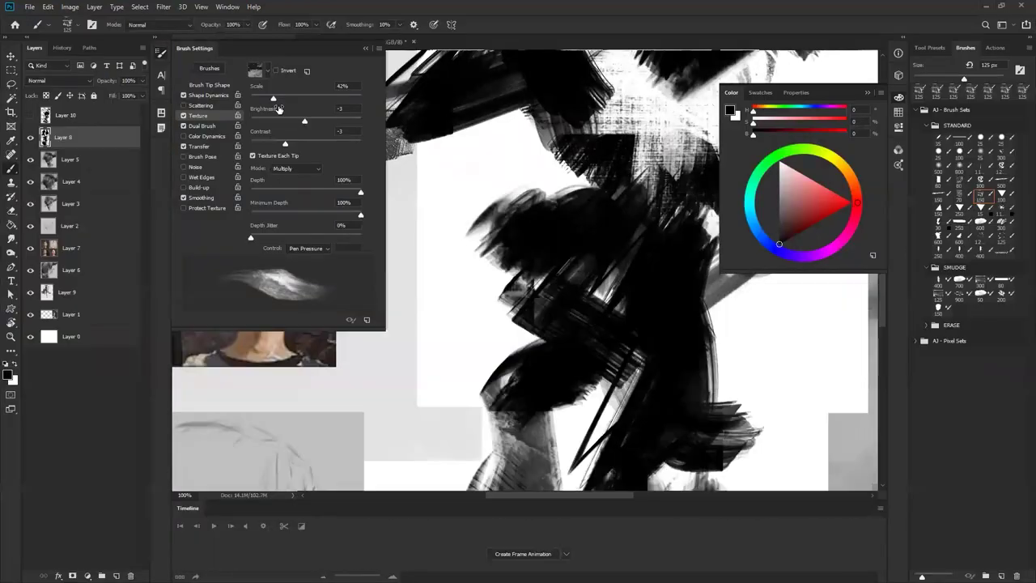
Step: Set the texture scale to 13% and paint over the upper black strokes with black and white
mouse_move(279, 97)
mouse_down()
mouse_move(315, 93)
mouse_move(257, 97)
mouse_up()
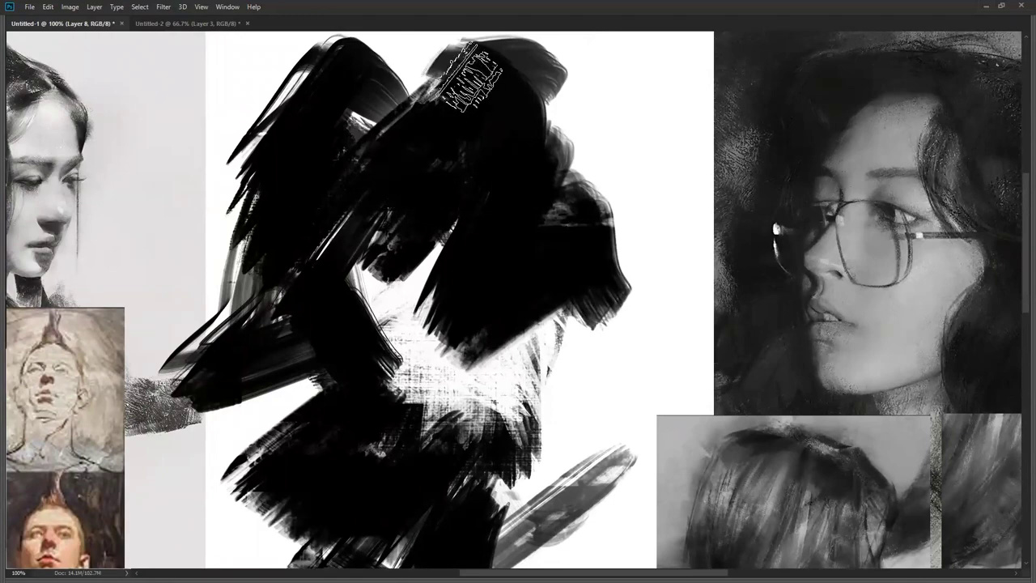
scroll(430, 173, up, 3)
mouse_move(434, 151)
mouse_down()
mouse_move(364, 251)
mouse_move(538, 166)
mouse_move(428, 300)
mouse_move(535, 235)
mouse_move(486, 269)
mouse_move(405, 411)
mouse_move(374, 265)
mouse_move(465, 306)
mouse_move(382, 413)
mouse_move(340, 292)
mouse_move(275, 328)
mouse_move(403, 154)
mouse_move(417, 178)
mouse_move(332, 183)
mouse_move(429, 203)
mouse_up()
right_click(389, 219)
click(304, 254)
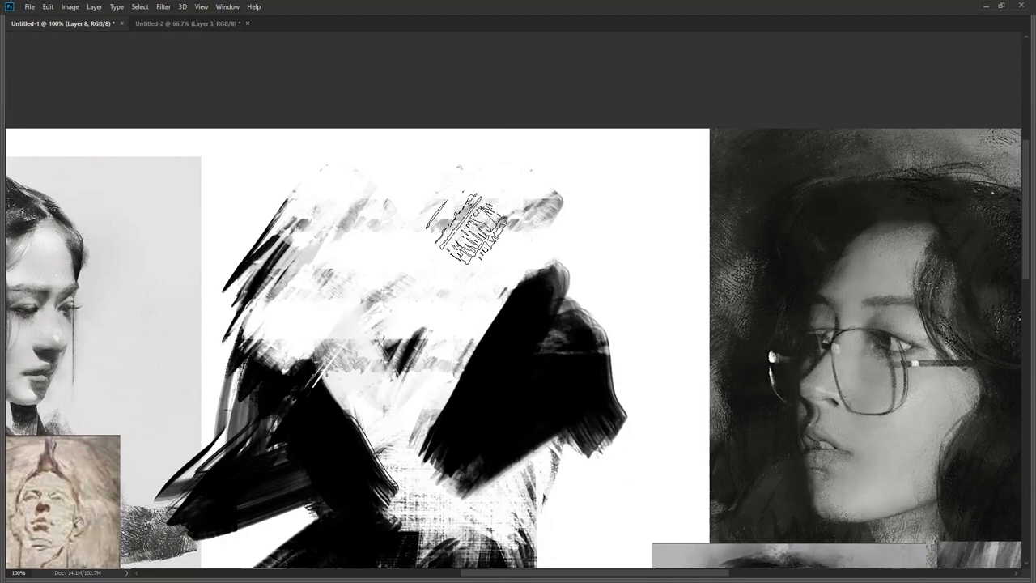
key(Tab)
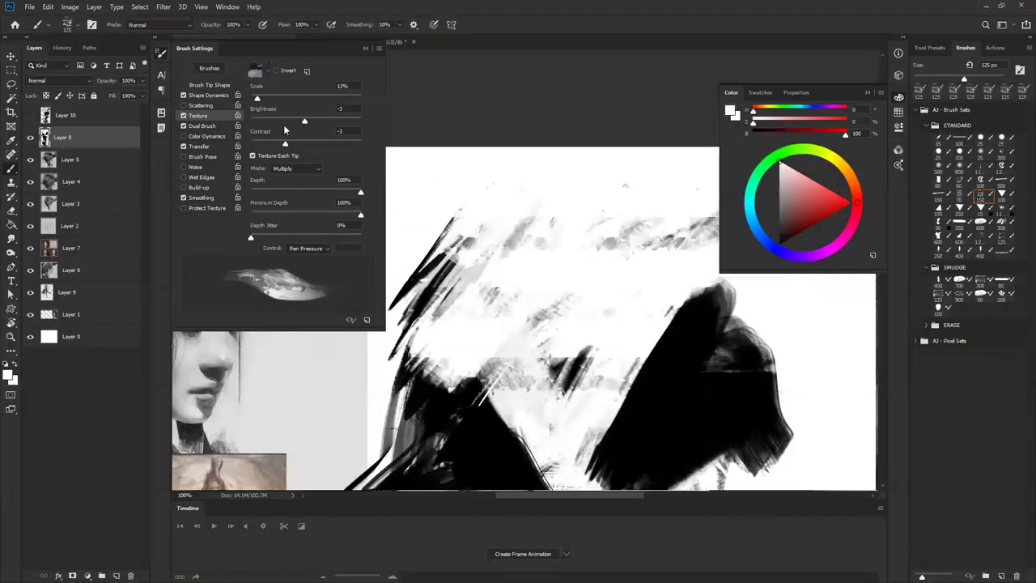
Step: Switch the brush texture to the light grey pattern, test it with white strokes and set its depth to 50%
click(267, 72)
click(202, 149)
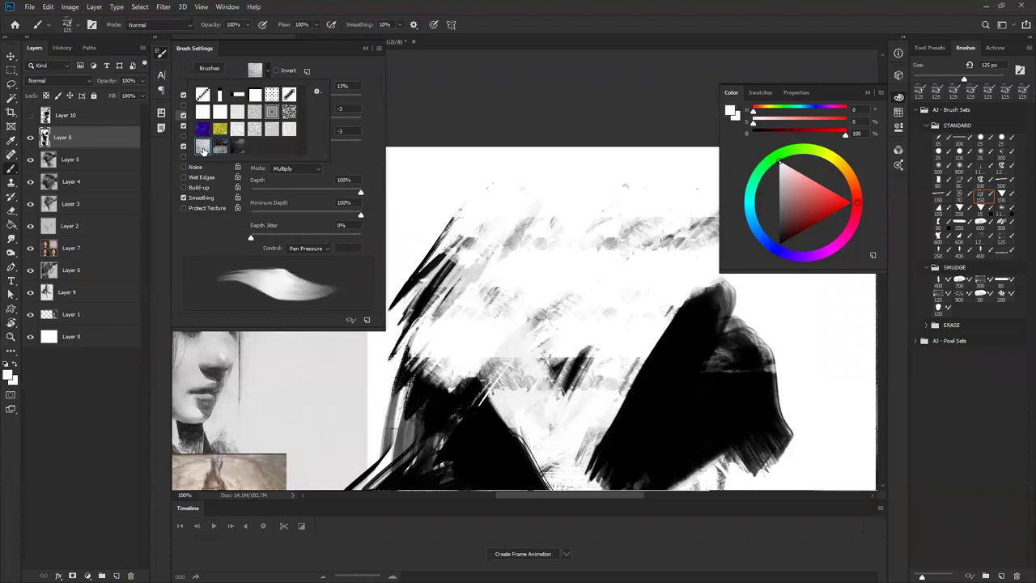
drag(582, 233, 528, 258)
drag(602, 173, 535, 217)
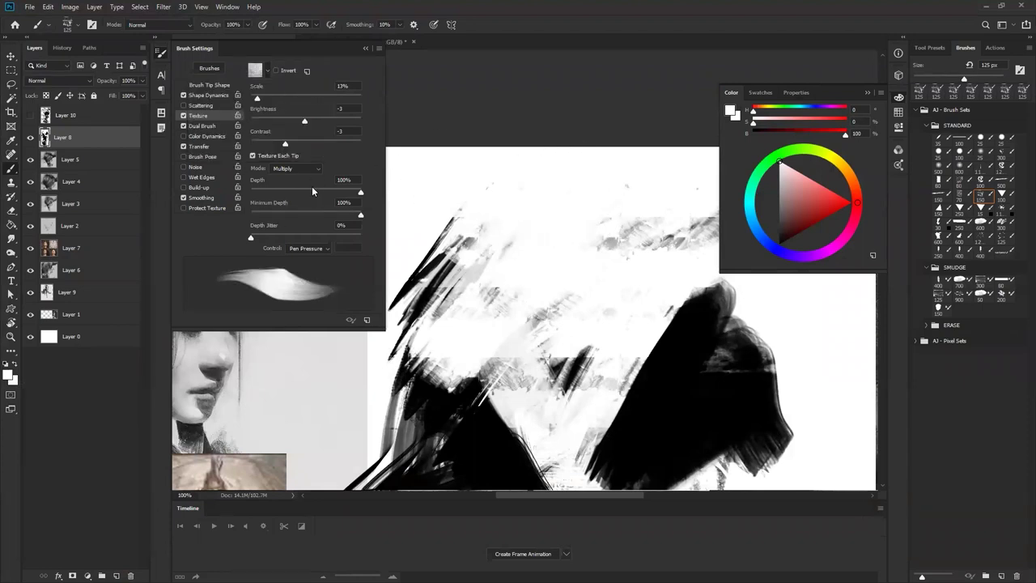
click(296, 168)
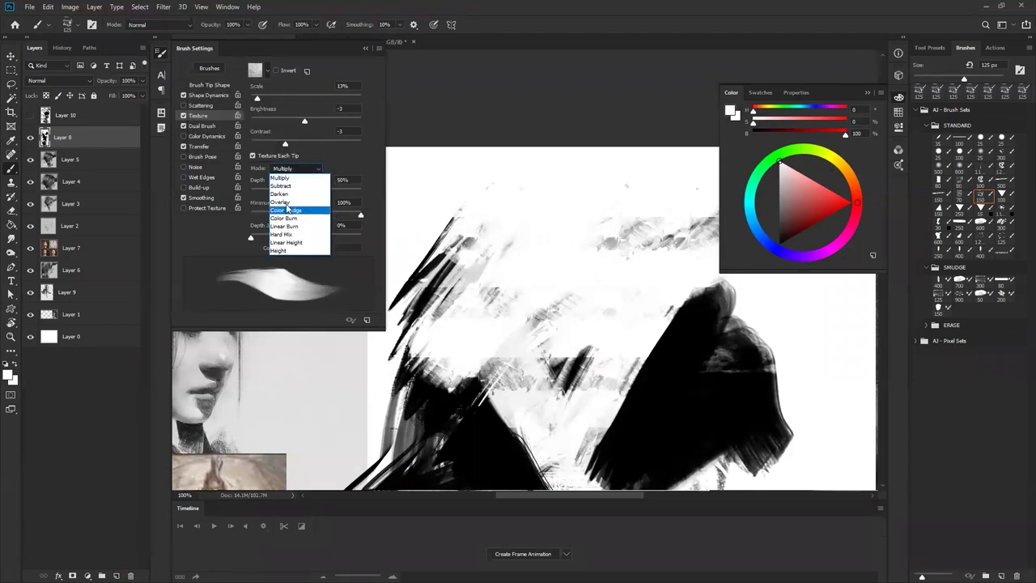
Step: Set the brush texture mode to Subtract and test it with broad black strokes on Layer 8
click(293, 178)
key(d)
mouse_move(600, 195)
mouse_down()
mouse_move(488, 328)
mouse_move(560, 372)
mouse_up()
drag(591, 249, 541, 385)
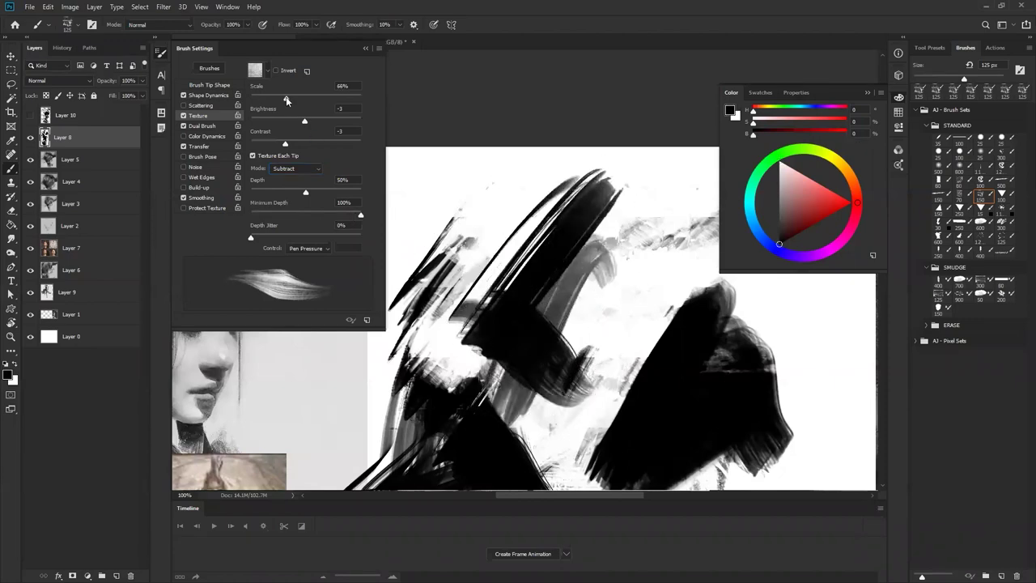
Step: Set the brush texture scale to 71% and test the texture with more black diagonal strokes
drag(566, 137, 437, 267)
drag(571, 162, 405, 299)
drag(603, 215, 559, 404)
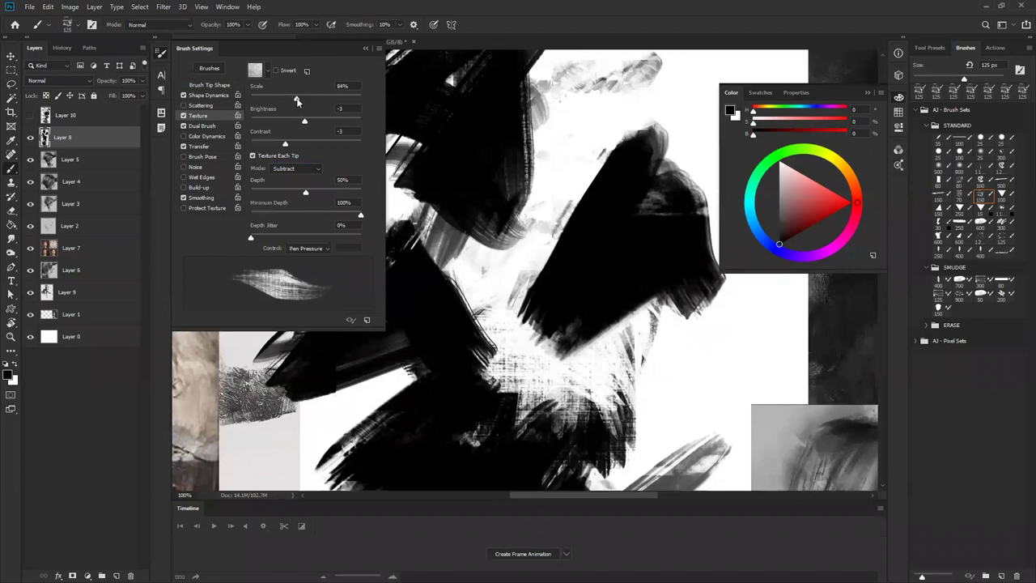
drag(297, 101, 289, 101)
drag(595, 158, 449, 318)
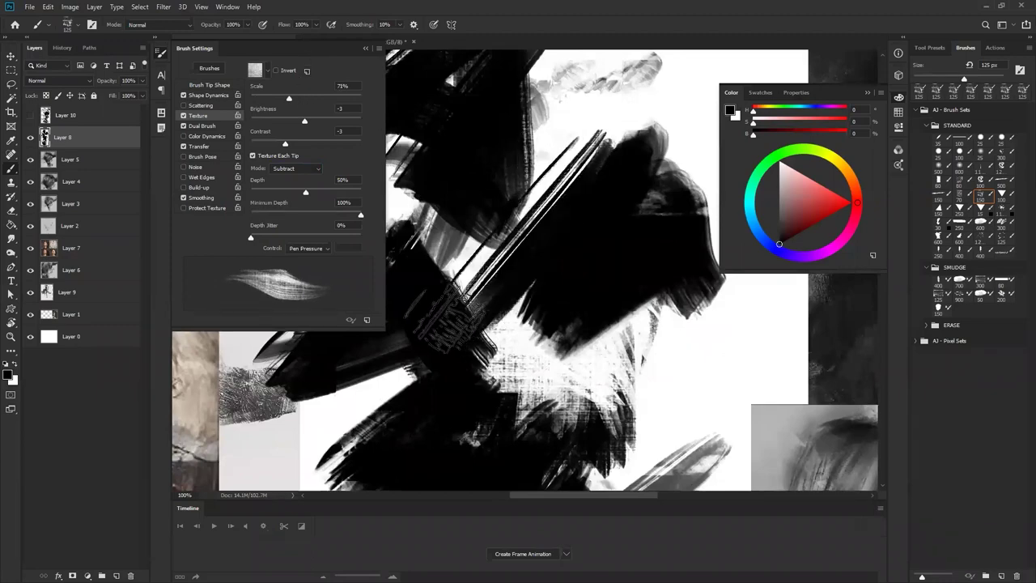
Step: Switch to white and paint broad textured strokes over the middle of the black marks
key(x)
mouse_move(559, 155)
mouse_down()
mouse_move(506, 337)
mouse_move(648, 235)
mouse_up()
drag(453, 243, 648, 267)
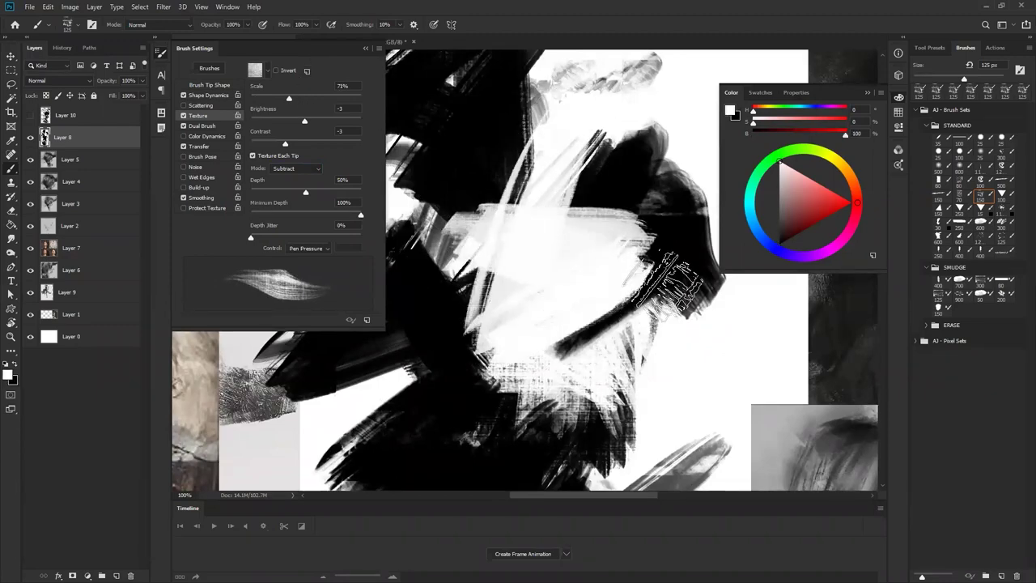
drag(630, 301, 559, 390)
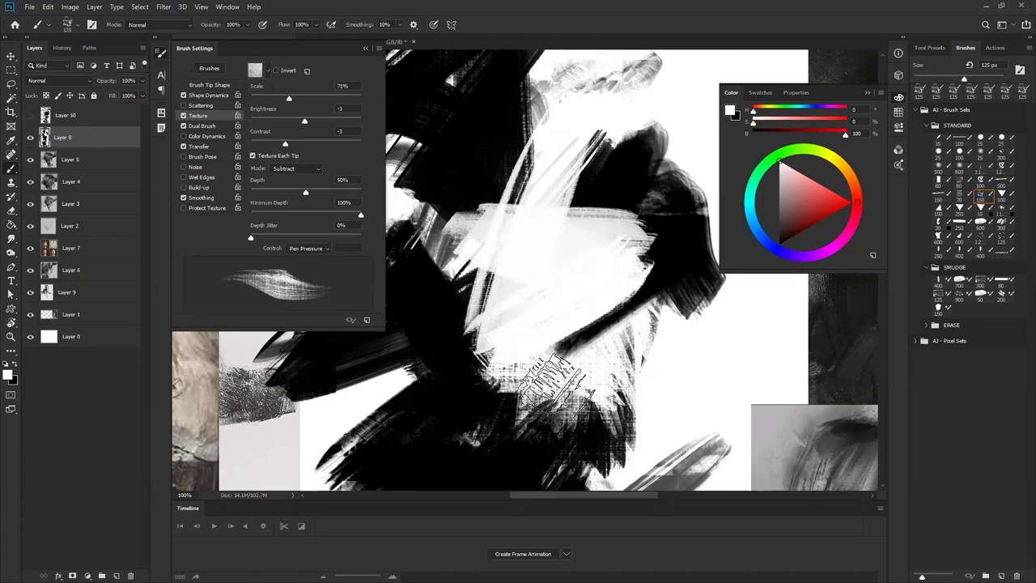
Step: Hide Layer 8 and group Layer 5 through Layer 1 together
click(31, 138)
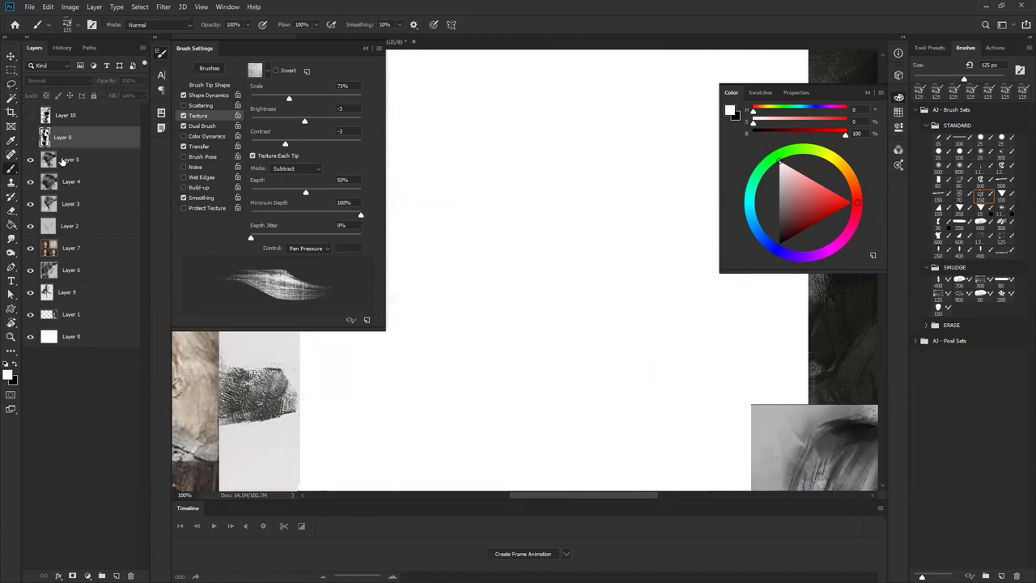
click(103, 165)
shift+click(112, 300)
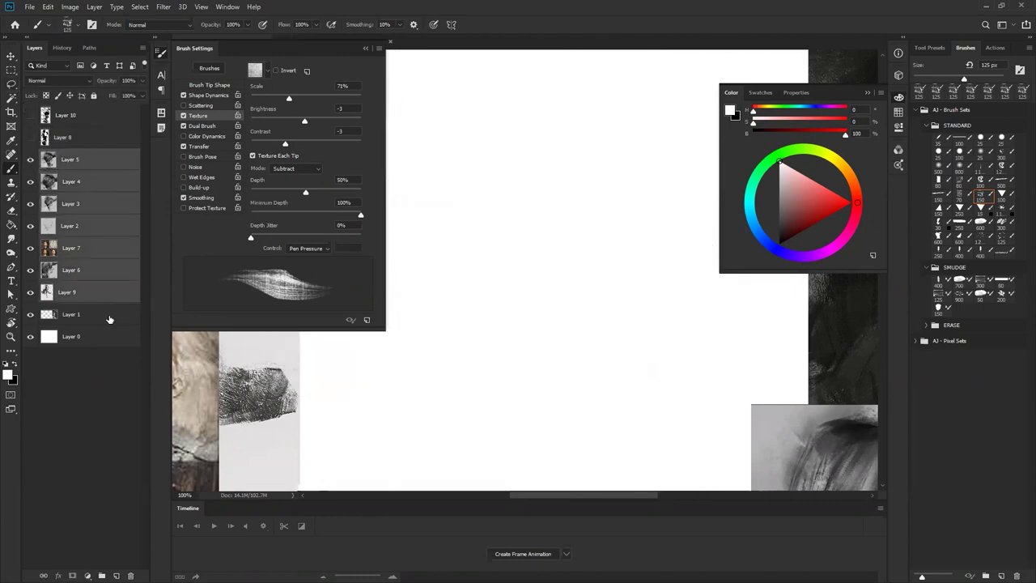
shift+click(110, 319)
key(ctrl+g)
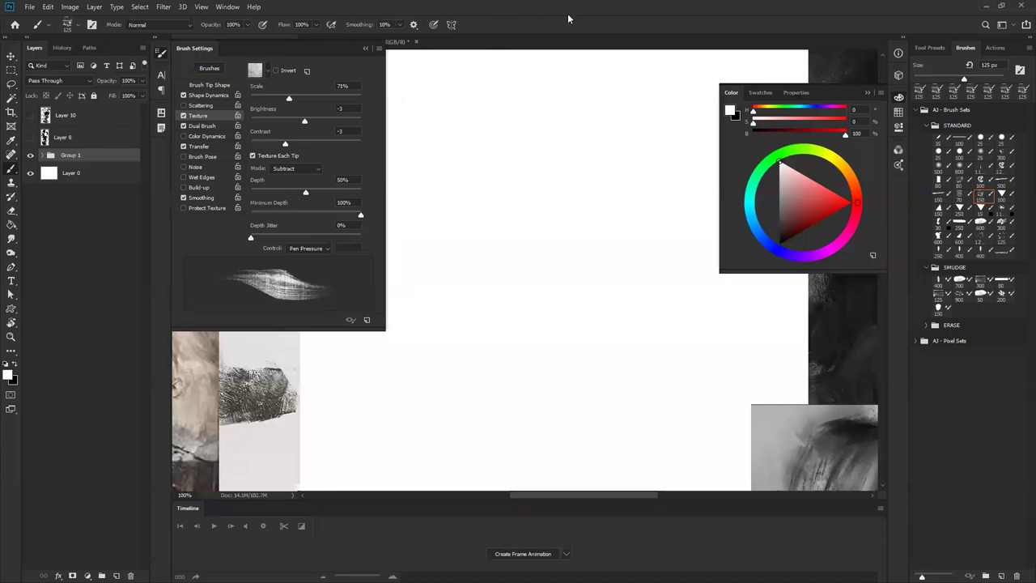
Step: Create a new layer above Group 1 and hide the interface panels for an uncluttered canvas
click(572, 179)
click(525, 231)
key(ctrl+alt+shift+n)
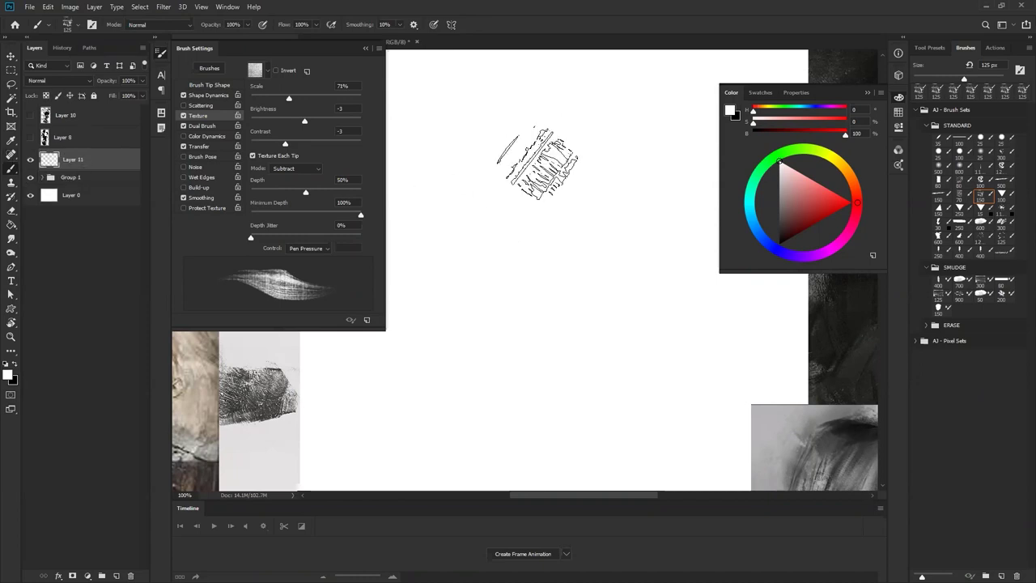
key(Tab)
alt+click(455, 183)
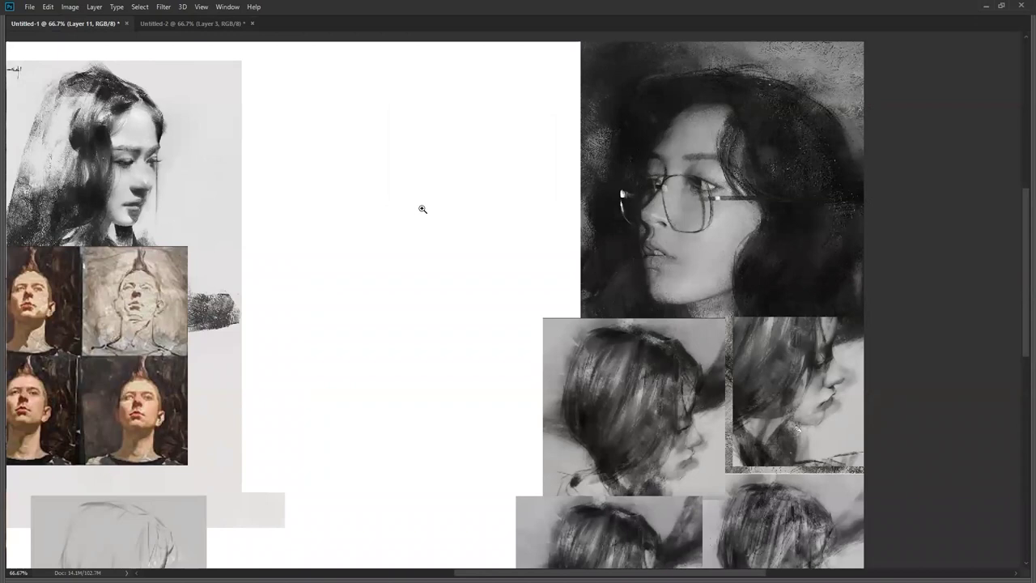
Step: Enlarge the brush slightly and flip the canvas horizontally
key(b)
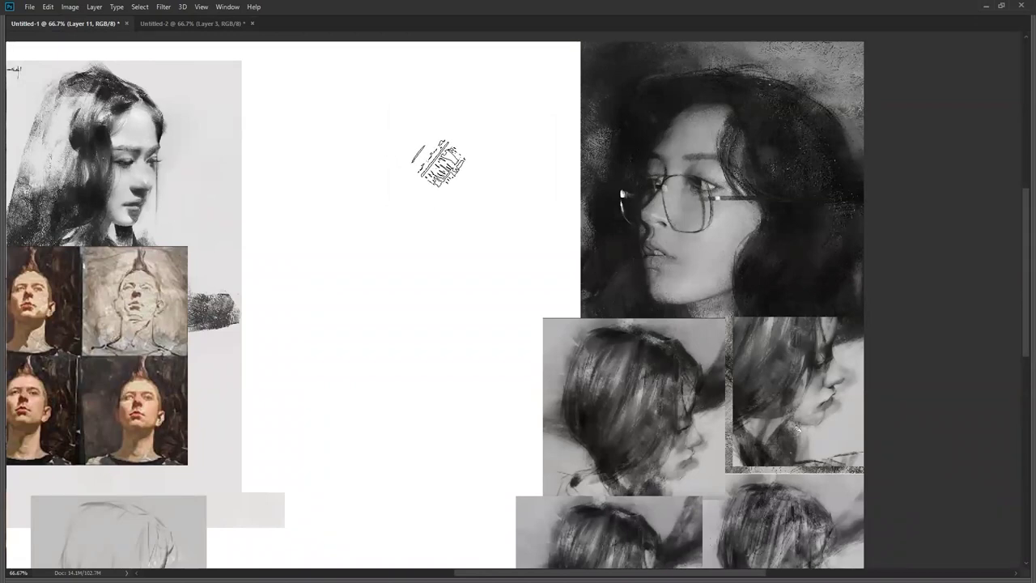
key(])
key(])
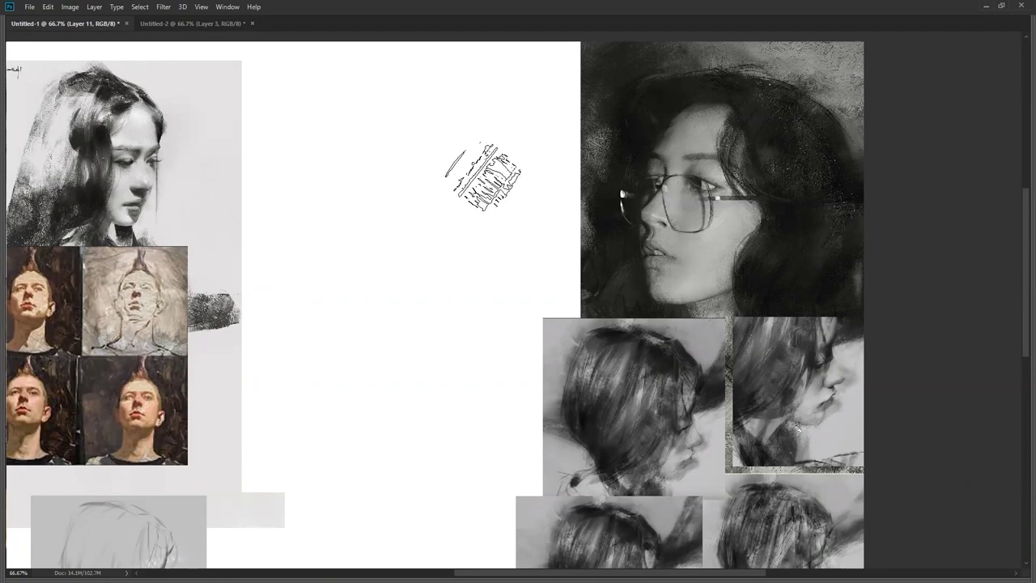
key(ctrl+shift+h)
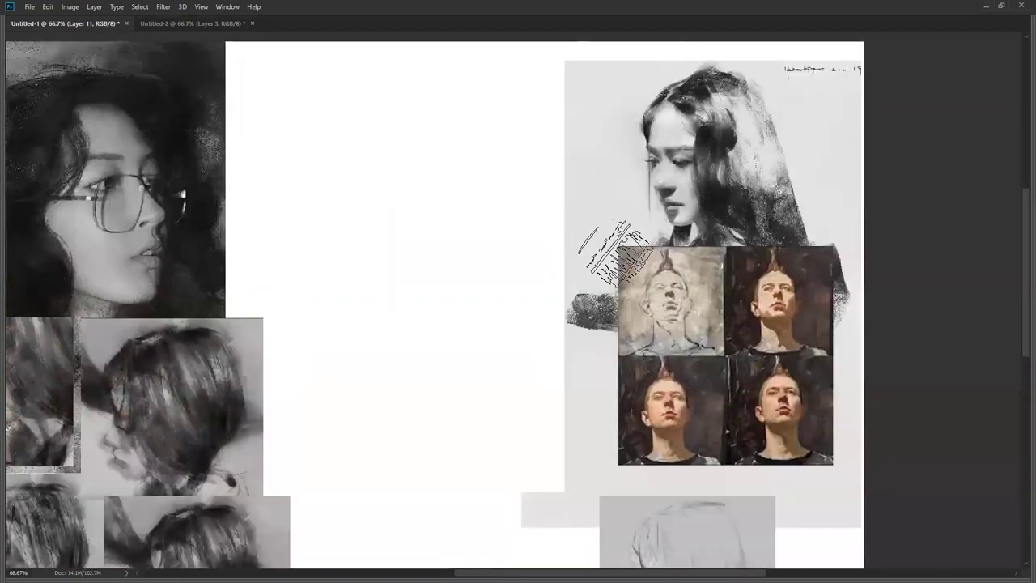
Step: Block in a black wedge of textured strokes in the upper white space between the reference images
mouse_move(451, 138)
mouse_down()
mouse_move(493, 128)
mouse_move(534, 86)
mouse_up()
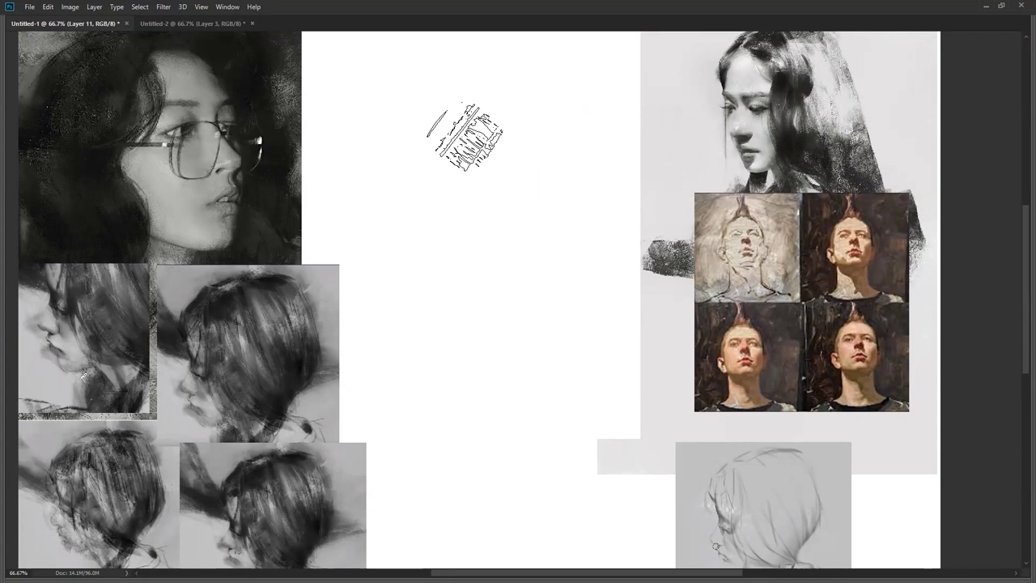
mouse_move(499, 88)
mouse_down()
mouse_move(456, 118)
mouse_move(507, 147)
mouse_up()
key(ctrl+z)
drag(492, 87, 497, 174)
drag(467, 125, 500, 119)
key(x)
drag(395, 171, 477, 191)
drag(433, 150, 496, 201)
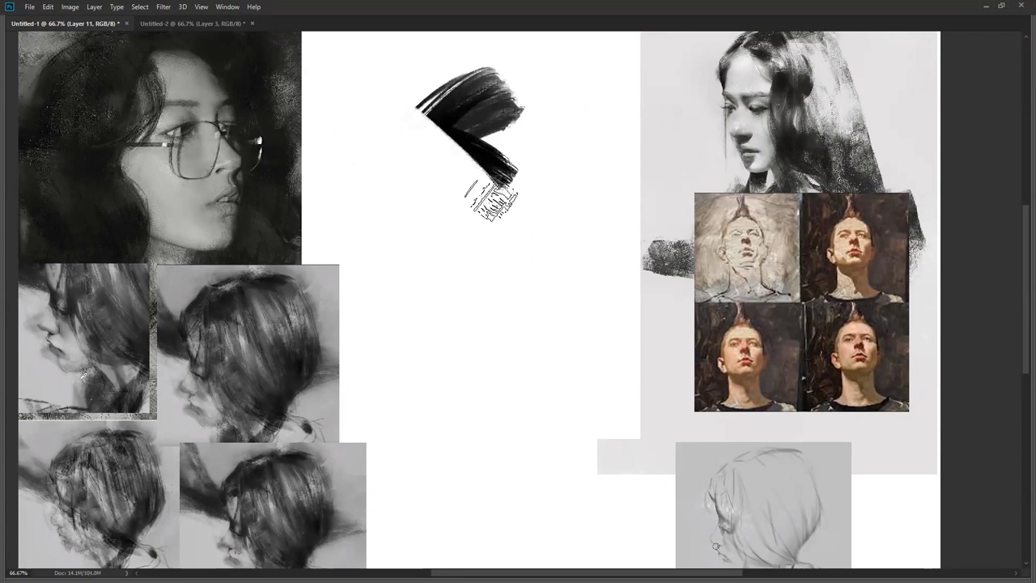
Step: Build the wedge into a larger head-like mass with broad overlapping strokes running downward
mouse_move(408, 114)
mouse_down()
mouse_move(543, 72)
mouse_move(480, 225)
mouse_up()
key(x)
mouse_move(570, 65)
mouse_down()
mouse_move(458, 192)
mouse_move(598, 66)
mouse_move(458, 176)
mouse_move(570, 60)
mouse_up()
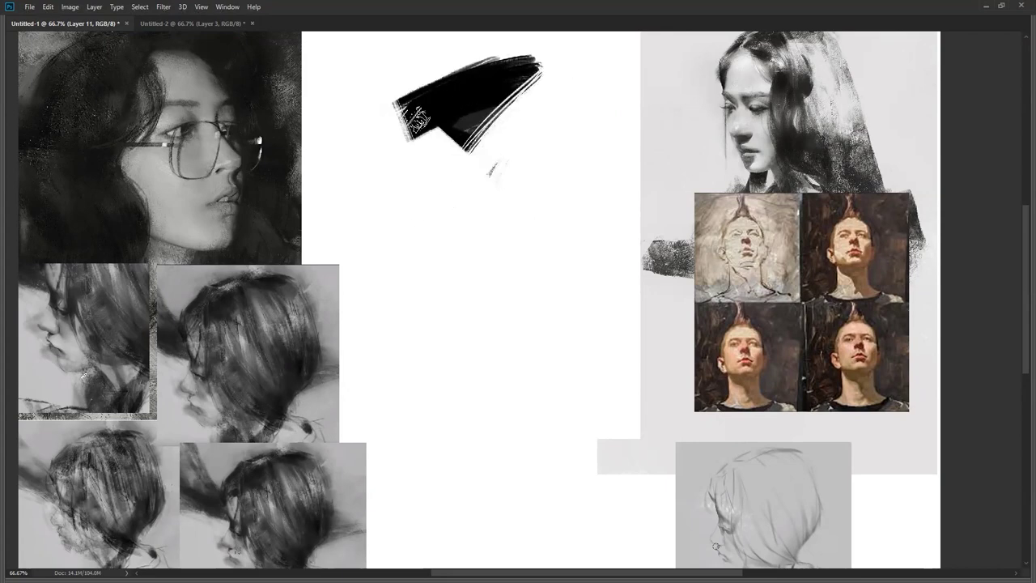
drag(417, 120, 431, 212)
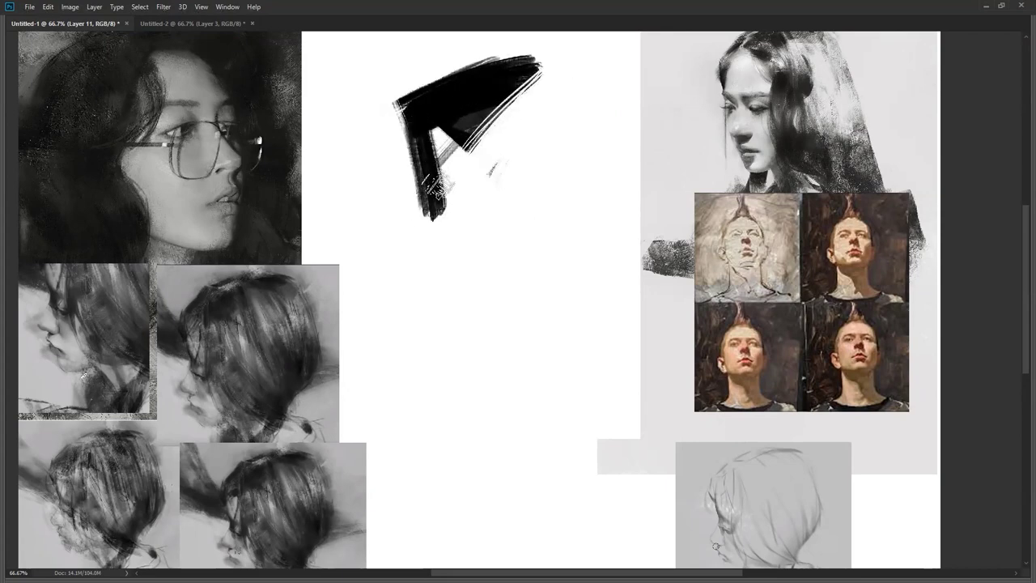
drag(402, 162, 478, 246)
mouse_move(482, 207)
mouse_down()
mouse_move(528, 170)
mouse_move(503, 198)
mouse_up()
mouse_move(549, 223)
mouse_down()
mouse_move(534, 278)
mouse_move(439, 272)
mouse_move(489, 348)
mouse_move(468, 340)
mouse_up()
Step: Sample a tone from the canvas and paint sweeping light strokes through the upper middle of the dark mass
alt+click(557, 80)
drag(559, 89, 428, 196)
mouse_move(514, 113)
mouse_down()
mouse_move(454, 178)
mouse_move(526, 243)
mouse_up()
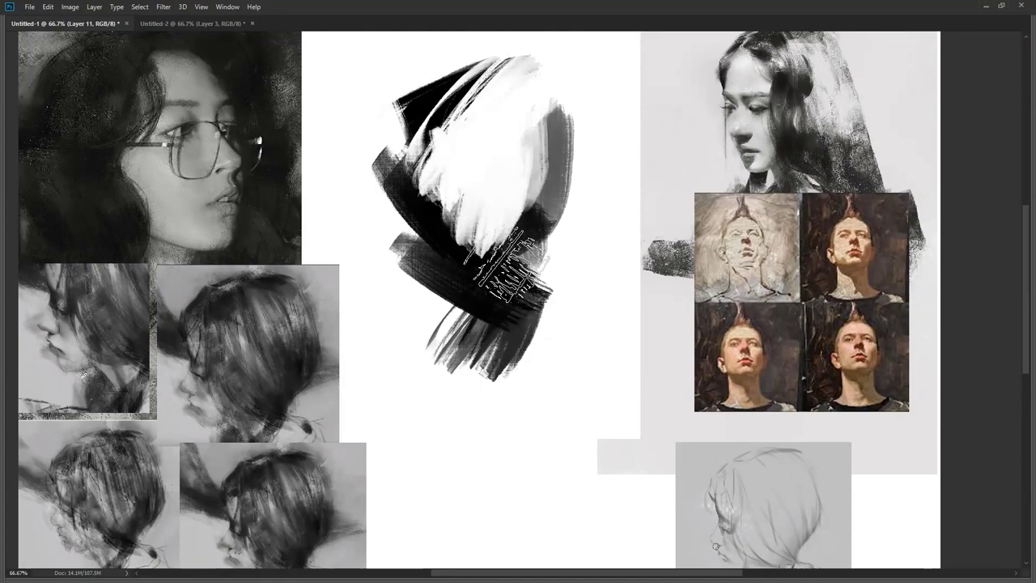
Step: Reduce the brush size to 90 px, try a small dark mark in the white area and undo it
key(bracketleft)
key(bracketleft)
key(bracketleft)
key(bracketleft)
drag(447, 219, 489, 245)
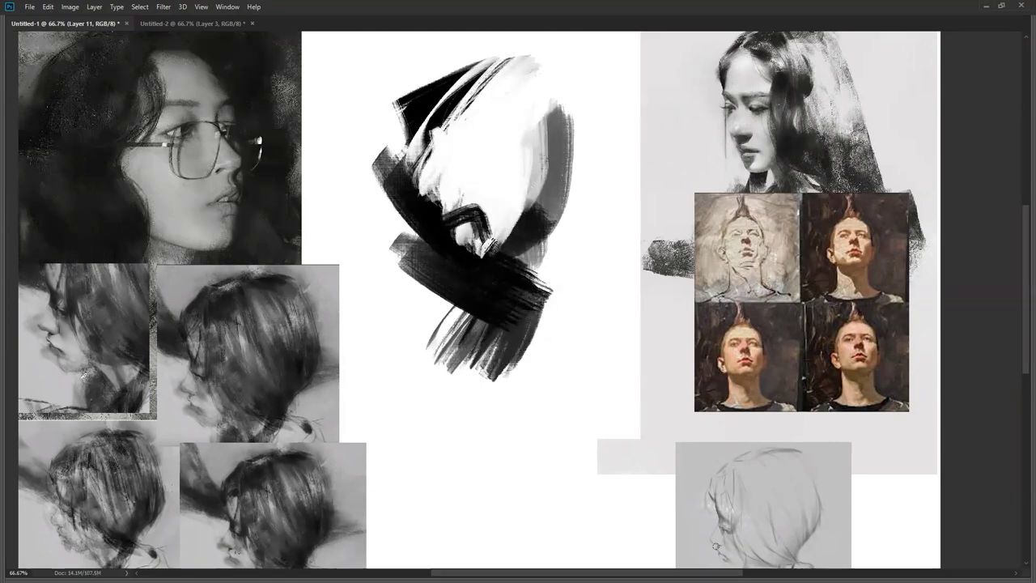
key(ctrl+z)
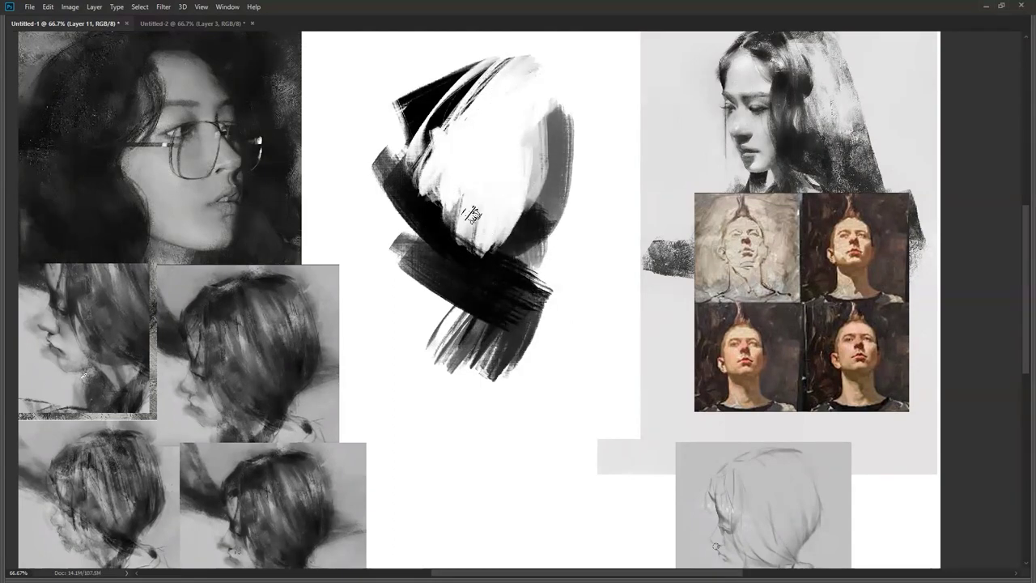
Step: Set the dual brush size to 239 px and its spacing to about 12%, testing with a black diagonal stroke
key(Tab)
key(Tab)
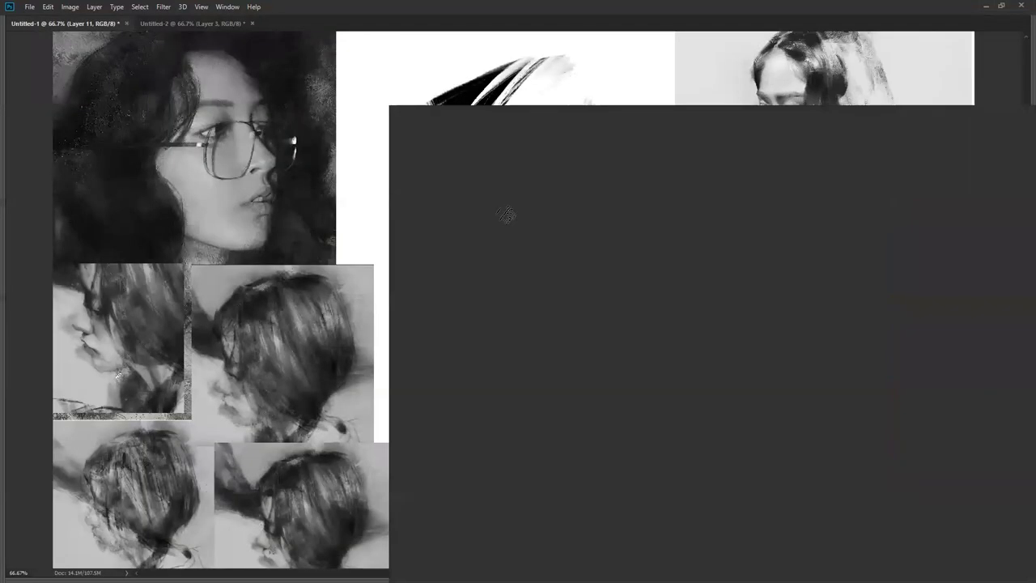
click(545, 74)
key(Tab)
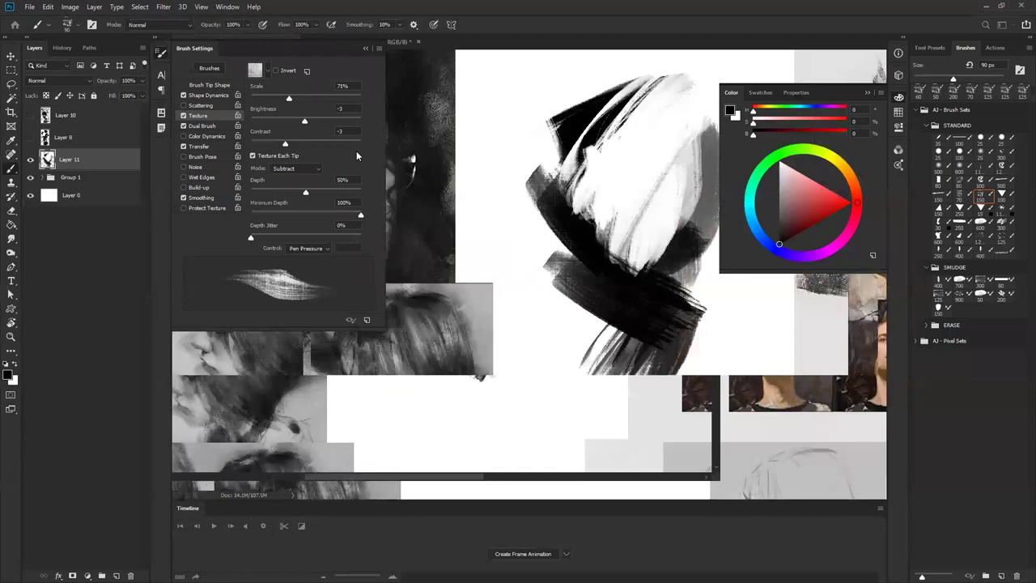
mouse_move(340, 184)
mouse_down()
mouse_move(326, 180)
mouse_move(335, 181)
mouse_up()
click(304, 204)
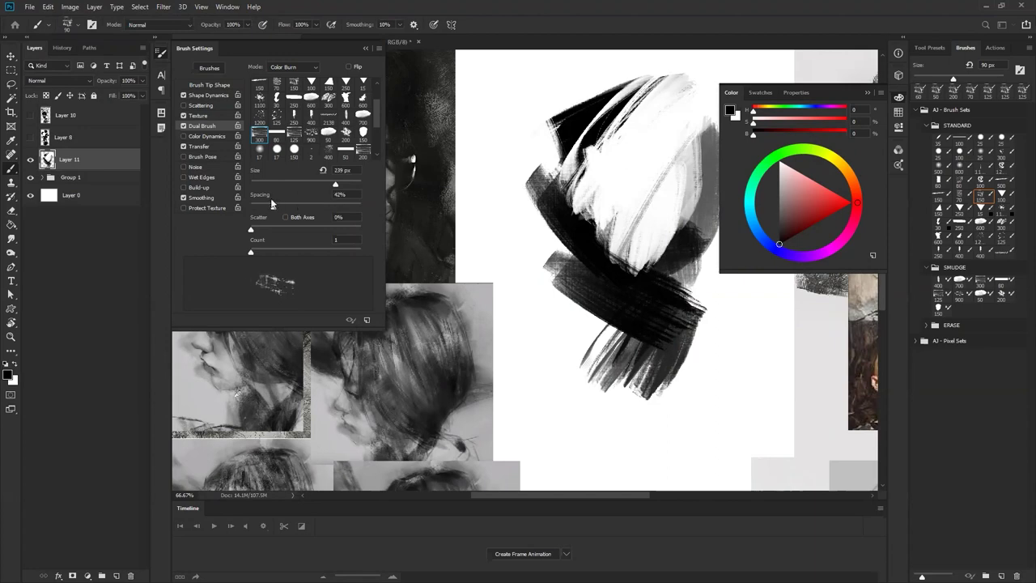
drag(571, 299, 681, 73)
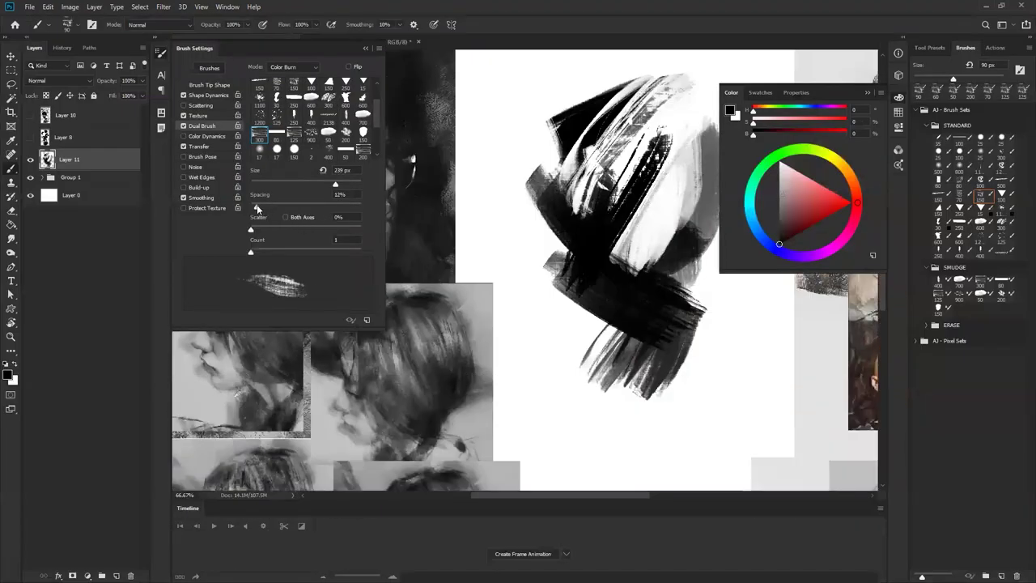
Step: Paint a long black diagonal stroke on the blank canvas below the head shape and a small angular mark beside it
drag(546, 103, 506, 188)
key(Tab)
mouse_move(570, 280)
mouse_down()
mouse_move(547, 419)
mouse_move(574, 199)
mouse_up()
drag(514, 370, 599, 162)
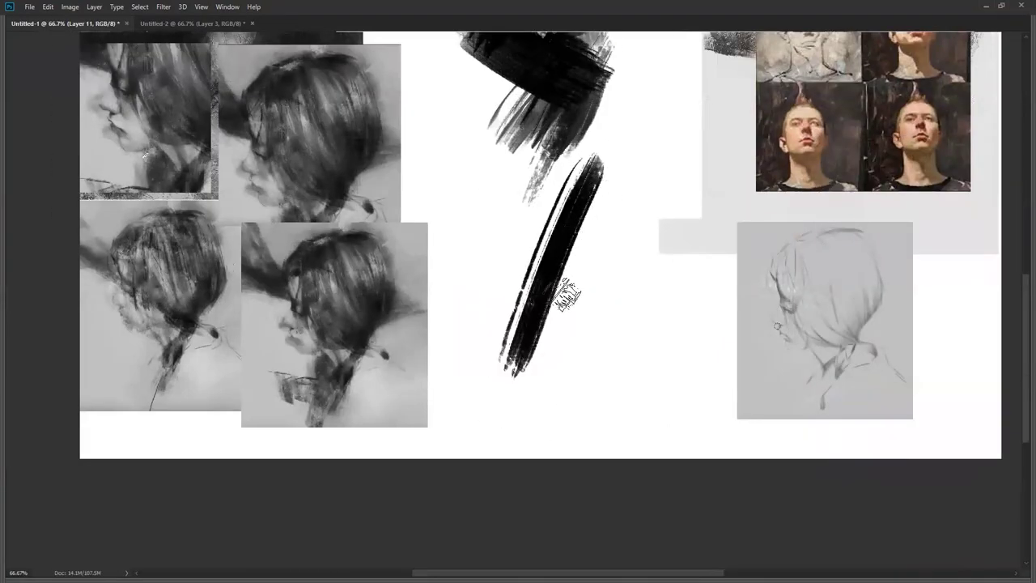
scroll(570, 319, up, 1)
mouse_move(660, 239)
mouse_down()
mouse_move(481, 397)
mouse_move(708, 293)
mouse_up()
Step: Break up the black diagonal with white strokes and layer semi-transparent dark crossing strokes over it
key(x)
drag(484, 421, 733, 284)
drag(641, 244, 567, 414)
mouse_move(525, 285)
mouse_down()
mouse_move(628, 350)
mouse_move(449, 319)
mouse_move(625, 351)
mouse_move(690, 338)
mouse_move(666, 279)
mouse_move(573, 319)
mouse_move(590, 236)
mouse_move(579, 226)
mouse_move(542, 338)
mouse_up()
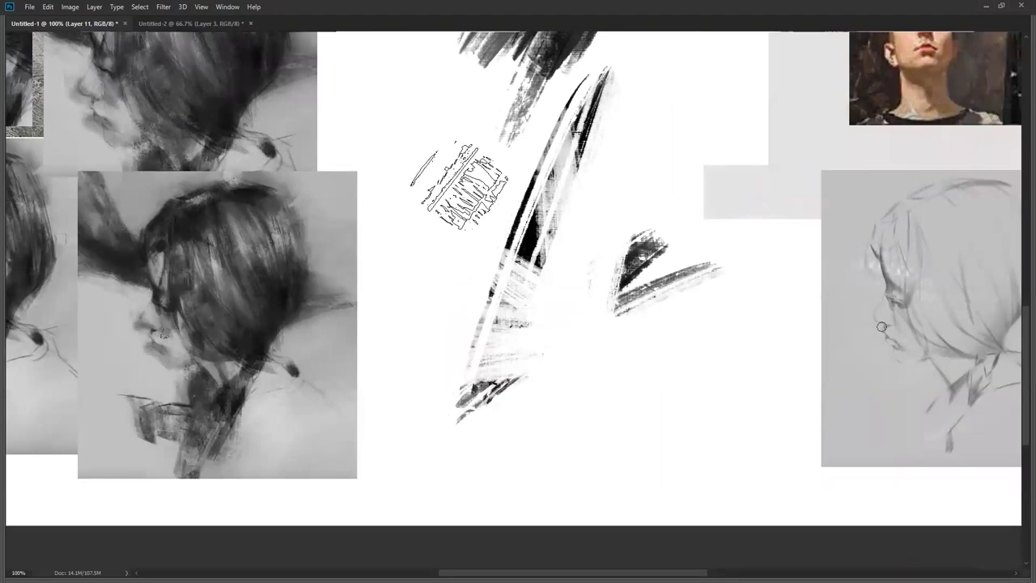
mouse_move(512, 296)
mouse_down()
mouse_move(514, 213)
mouse_move(568, 284)
mouse_up()
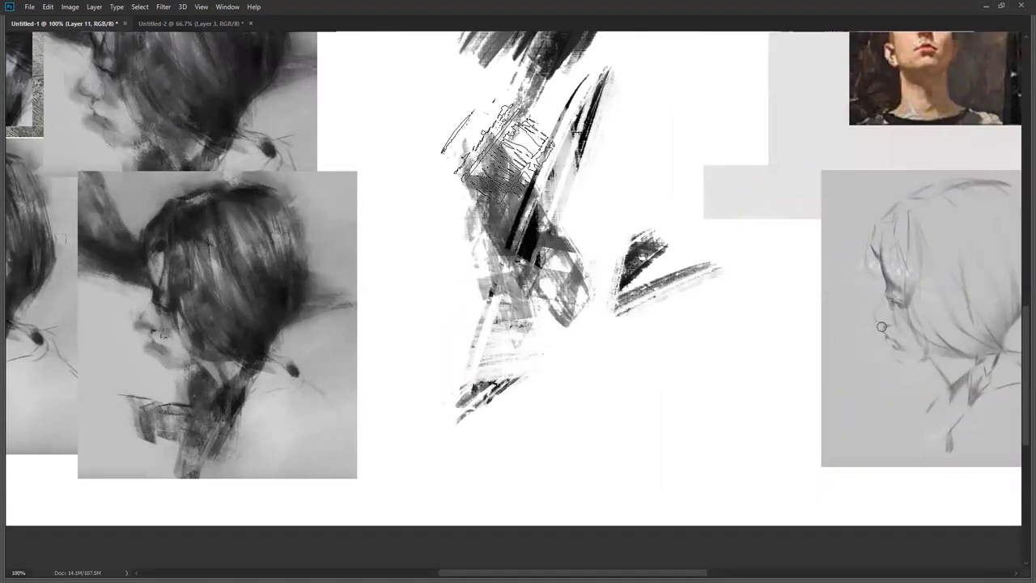
Step: Try the 400 px textured tip as the dual brush with a black vertical stroke and undo the stroke
key(Tab)
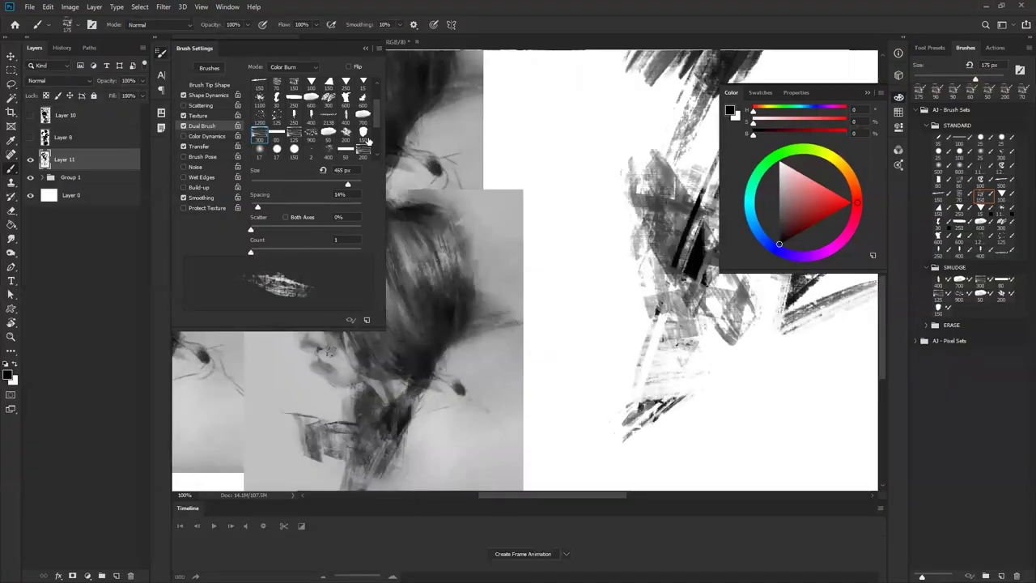
drag(376, 116, 376, 131)
click(330, 121)
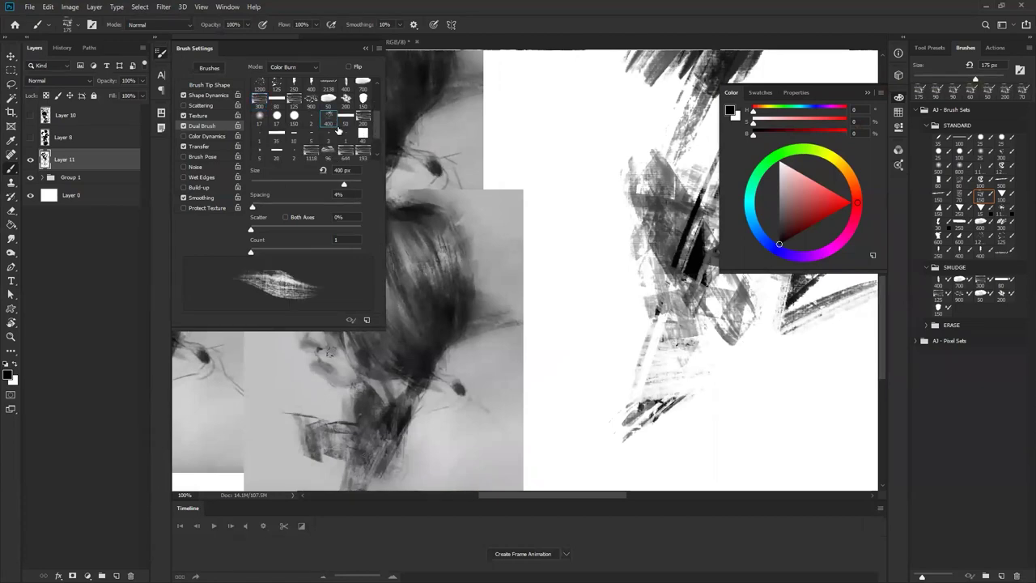
mouse_move(599, 196)
mouse_down()
mouse_move(603, 371)
mouse_move(593, 357)
mouse_up()
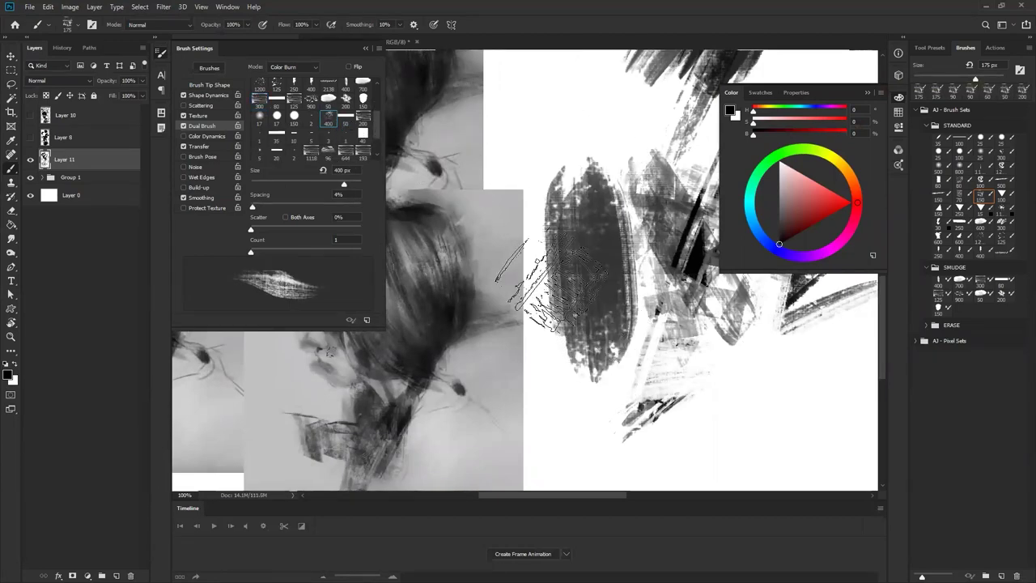
key(ctrl+z)
Step: Choose the 96 px textured tip for the dual brush and test it with a black vertical stroke
drag(377, 136, 374, 146)
click(328, 117)
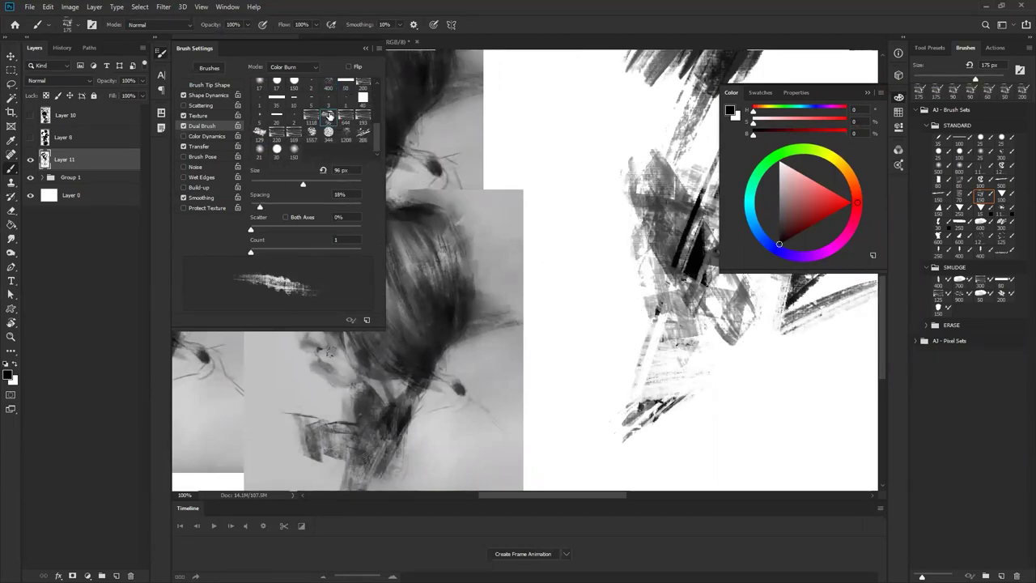
mouse_move(567, 146)
mouse_down()
mouse_move(554, 341)
mouse_move(567, 377)
mouse_up()
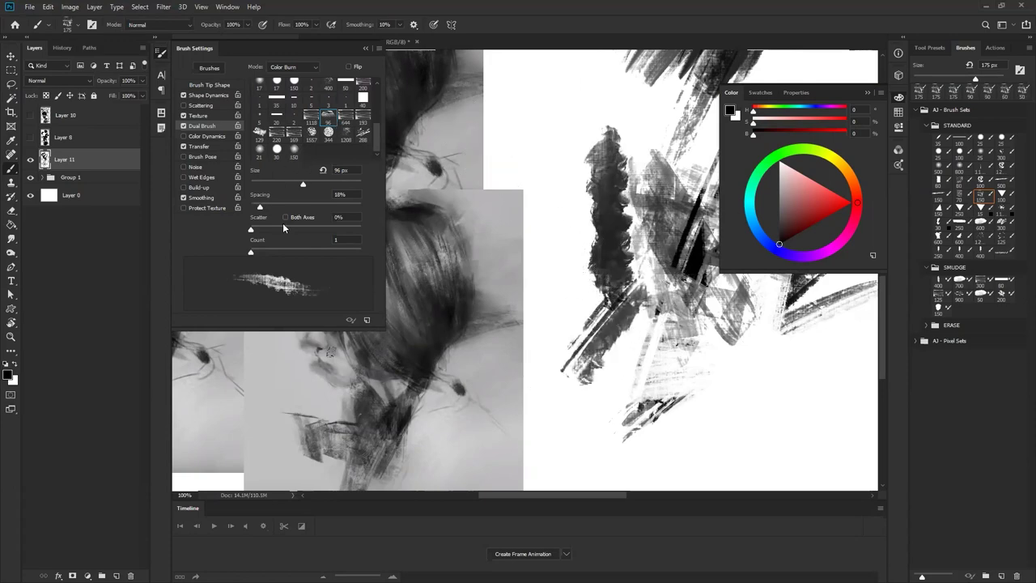
Step: Set the dual brush size to 259 px and spacing to 27%, and paint broad black strokes below the test marks
drag(304, 186, 337, 185)
drag(616, 235, 656, 380)
mouse_move(653, 325)
mouse_down()
mouse_move(565, 267)
mouse_move(455, 216)
mouse_up()
mouse_move(620, 231)
mouse_down()
mouse_move(443, 409)
mouse_move(469, 413)
mouse_up()
mouse_move(506, 413)
mouse_down()
mouse_move(684, 347)
mouse_move(542, 408)
mouse_up()
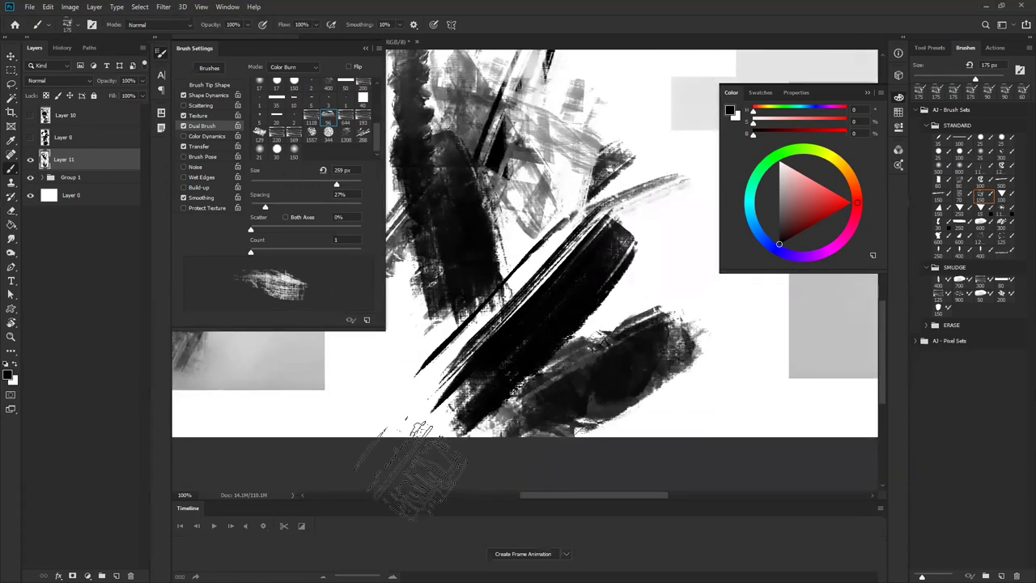
Step: Paint white over the lower black strokes while reducing the brush size to 100 px
key(x)
mouse_move(640, 243)
mouse_down()
mouse_move(470, 421)
mouse_move(672, 368)
mouse_up()
key(bracketleft)
mouse_move(620, 264)
mouse_down()
mouse_move(442, 397)
mouse_move(617, 278)
mouse_up()
key(bracketleft)
key(bracketleft)
drag(644, 206, 625, 216)
Step: Cover more of the remaining black marks with long white strokes, leaving broken dry-brush edges
mouse_move(492, 340)
mouse_down()
mouse_move(445, 376)
mouse_move(663, 287)
mouse_move(670, 315)
mouse_move(445, 397)
mouse_move(423, 417)
mouse_move(693, 364)
mouse_up()
key(x)
key(x)
mouse_move(694, 405)
mouse_down()
mouse_move(473, 429)
mouse_move(469, 413)
mouse_move(721, 328)
mouse_move(696, 345)
mouse_move(648, 303)
mouse_move(526, 409)
mouse_move(522, 401)
mouse_move(648, 287)
mouse_move(417, 490)
mouse_move(619, 303)
mouse_move(502, 336)
mouse_move(413, 470)
mouse_move(381, 372)
mouse_move(558, 429)
mouse_move(603, 413)
mouse_move(470, 352)
mouse_move(672, 328)
mouse_move(608, 238)
mouse_move(502, 401)
mouse_up()
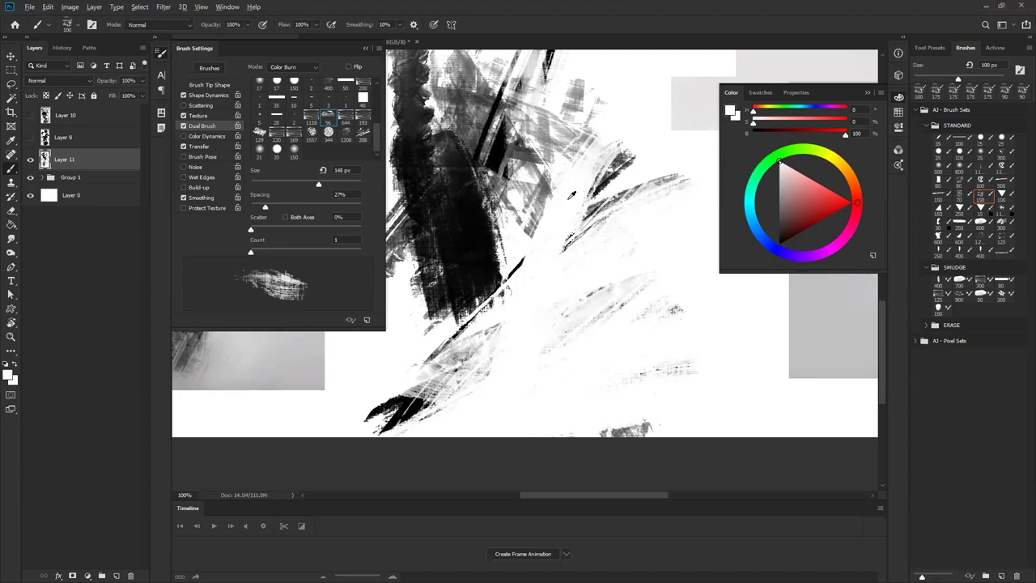
mouse_move(458, 303)
mouse_down()
mouse_move(444, 242)
mouse_move(533, 263)
mouse_move(513, 283)
mouse_move(441, 263)
mouse_move(488, 345)
mouse_move(463, 235)
mouse_move(513, 243)
mouse_move(542, 274)
mouse_up()
mouse_move(442, 199)
mouse_down()
mouse_move(556, 225)
mouse_move(573, 162)
mouse_move(727, 311)
mouse_up()
Step: Hide the panels and paint a long black diagonal stroke with a dense black block beneath it in the centre
key(Tab)
key(x)
mouse_move(659, 119)
mouse_down()
mouse_move(528, 337)
mouse_move(612, 433)
mouse_up()
mouse_move(595, 323)
mouse_down()
mouse_move(623, 478)
mouse_move(643, 377)
mouse_up()
key(ctrl+z)
drag(561, 352, 559, 441)
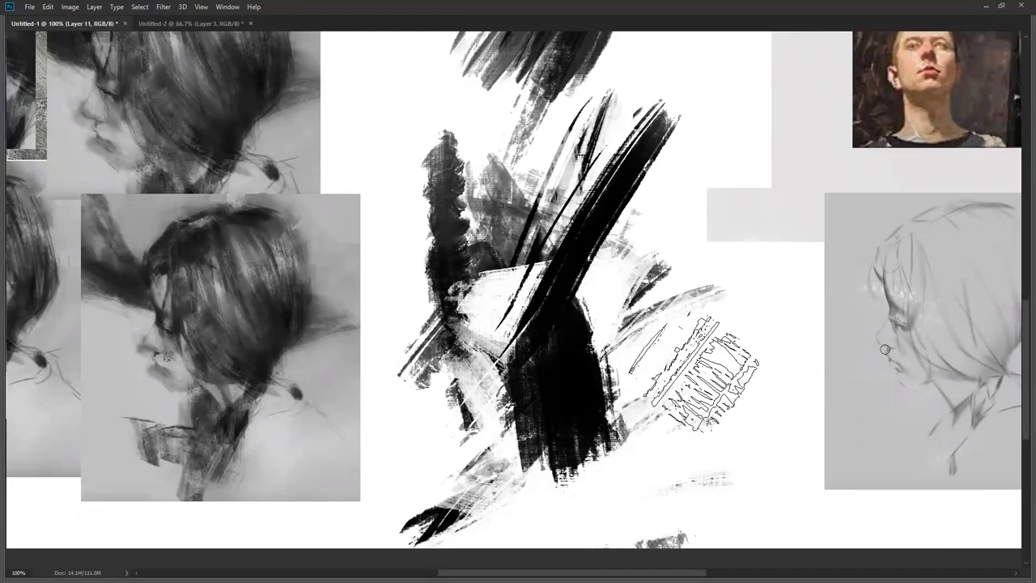
Step: Paint a broad black stroke down from the area beside the central block, and cut its lower edge with long white strokes
drag(703, 377, 514, 490)
alt+click(729, 458)
drag(696, 445, 506, 518)
drag(722, 430, 595, 441)
drag(659, 405, 591, 409)
key(ctrl+z)
Step: Paint grey and black textured strokes beside the central block, trimming them with sampled tones and undoing the last white stroke
mouse_move(587, 502)
mouse_down()
mouse_move(854, 429)
mouse_move(816, 434)
mouse_move(810, 409)
mouse_move(728, 369)
mouse_up()
mouse_move(620, 357)
mouse_down()
mouse_move(647, 347)
mouse_move(534, 440)
mouse_move(608, 347)
mouse_move(700, 306)
mouse_up()
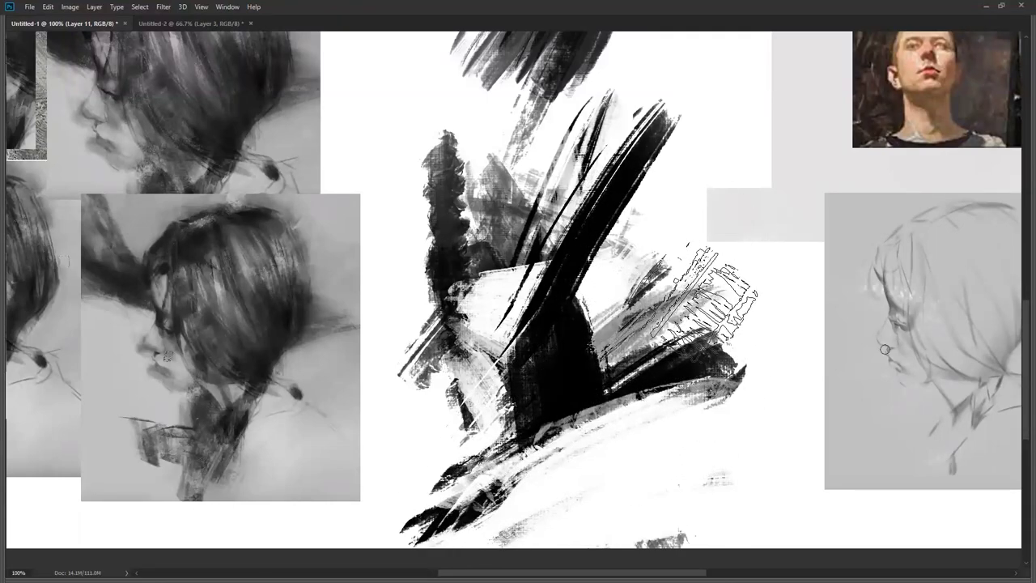
drag(568, 454, 487, 491)
alt+click(676, 326)
mouse_move(677, 326)
mouse_down()
mouse_move(575, 484)
mouse_move(668, 479)
mouse_move(505, 516)
mouse_move(670, 445)
mouse_up()
alt+click(719, 473)
drag(627, 327, 677, 383)
key(ctrl+z)
Step: Paint broad white diagonal strokes over the curved black and grey mass at the top of the test artwork
drag(630, 36, 601, 228)
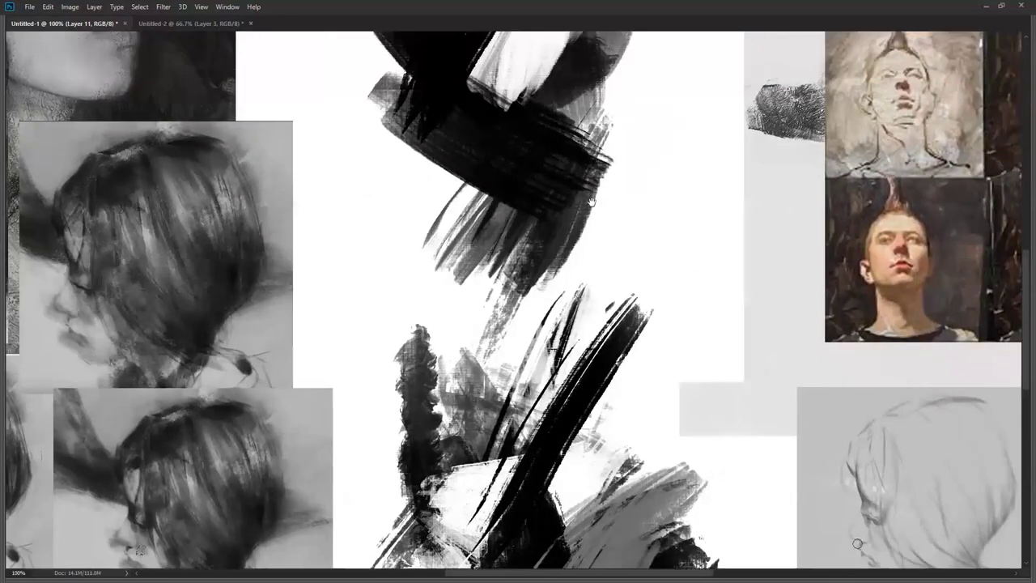
mouse_move(644, 154)
mouse_down()
mouse_move(556, 158)
mouse_move(557, 238)
mouse_move(624, 215)
mouse_move(534, 272)
mouse_up()
scroll(534, 271, up, 5)
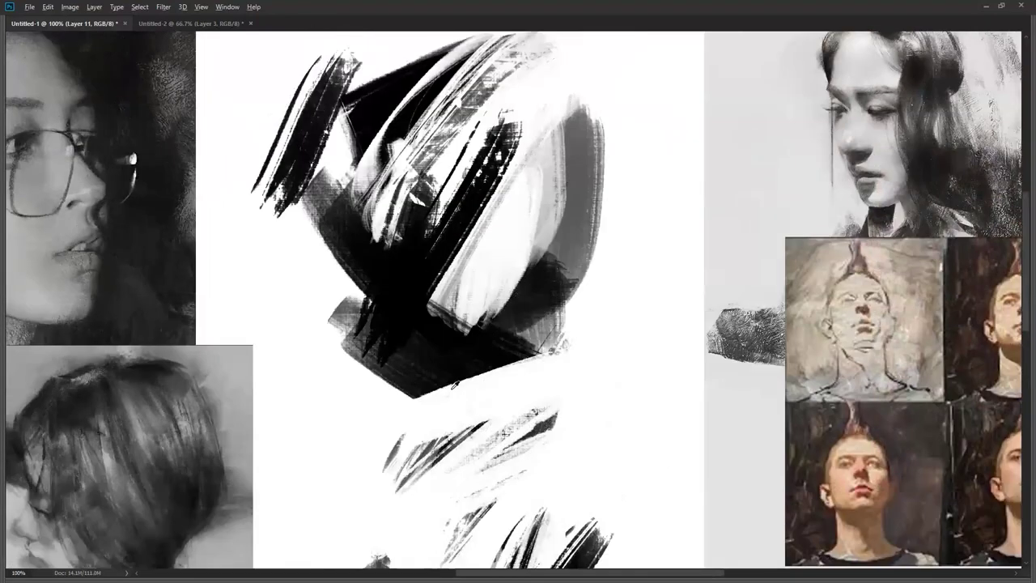
drag(459, 322, 582, 154)
drag(582, 154, 421, 360)
drag(369, 283, 461, 389)
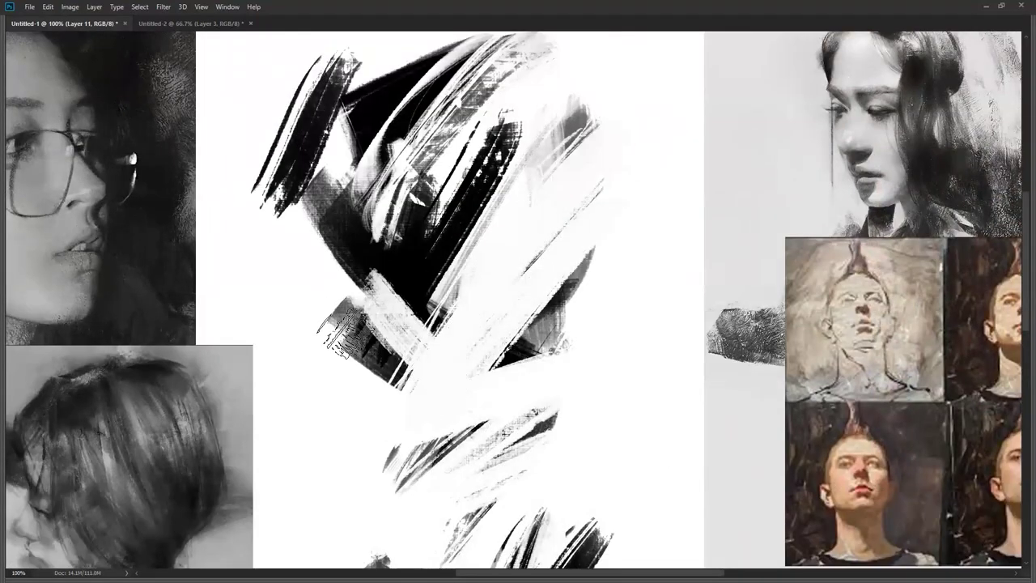
drag(352, 333, 409, 379)
drag(374, 228, 457, 446)
key(Tab)
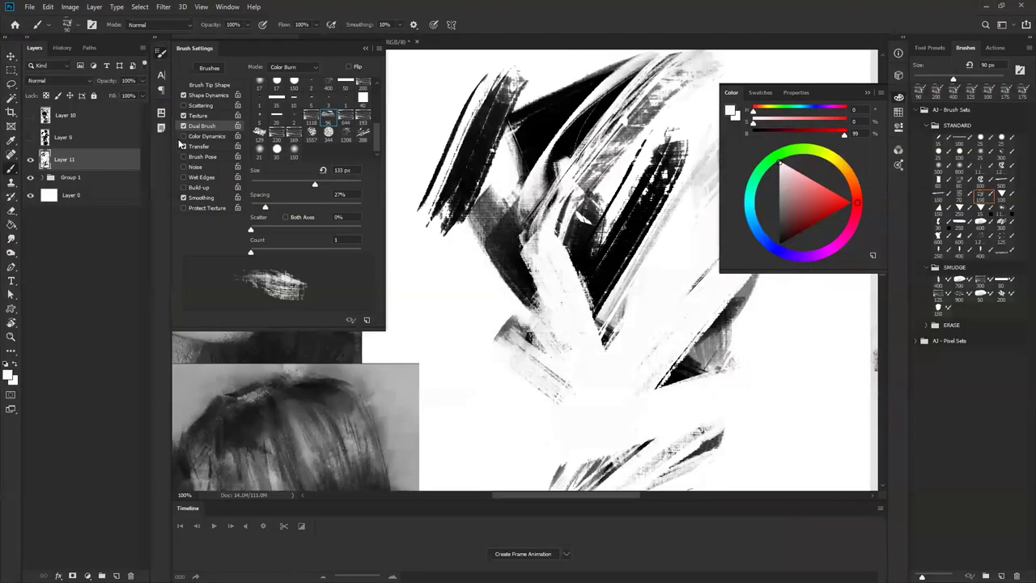
Step: Disable Dual Brush and paint crossing black and white strokes through and below the upper mass with the panels hidden
click(185, 126)
alt+click(592, 255)
key(Tab)
drag(587, 178, 406, 368)
drag(414, 375, 628, 291)
drag(489, 312, 585, 407)
drag(643, 340, 486, 432)
drag(543, 397, 428, 423)
drag(415, 372, 544, 363)
mouse_move(547, 349)
mouse_down()
mouse_move(401, 358)
mouse_move(577, 300)
mouse_move(528, 437)
mouse_up()
Step: Save the current brush as a tool preset named "PAINT - Rake Texture Canvas", without including the colour
key(Tab)
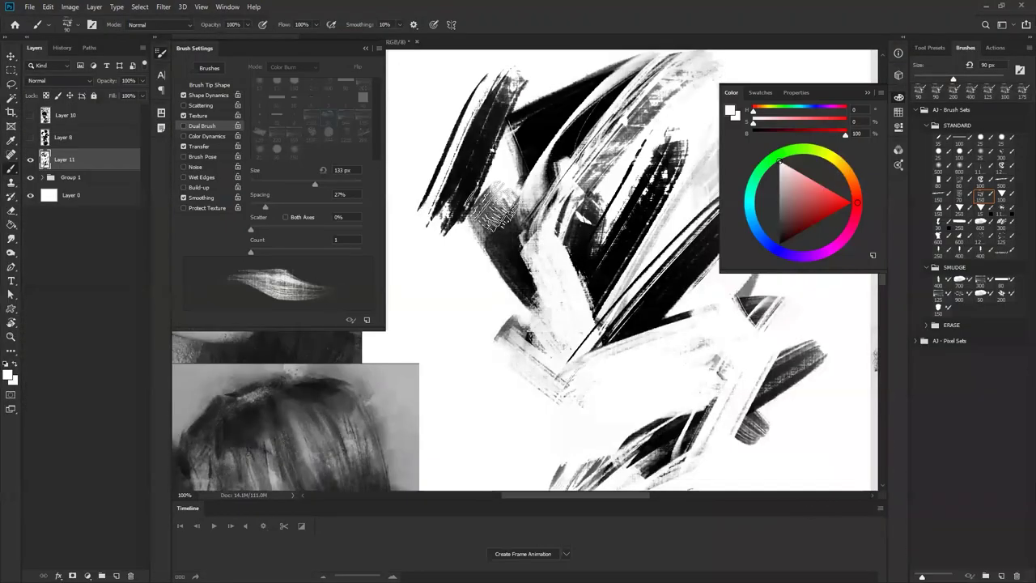
alt+click(521, 251)
alt+click(521, 251)
alt+click(520, 251)
key(b)
right_click(531, 267)
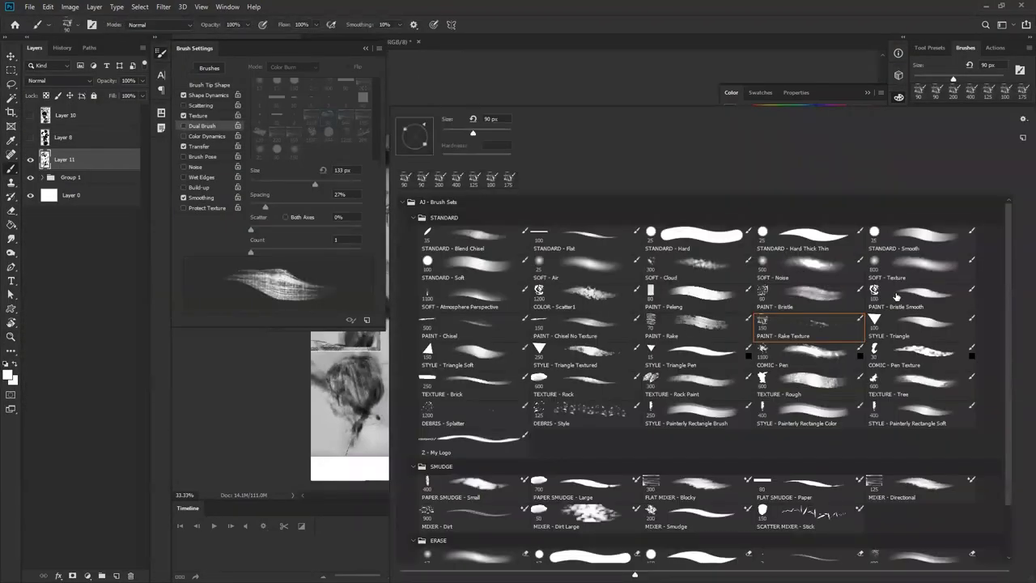
click(608, 83)
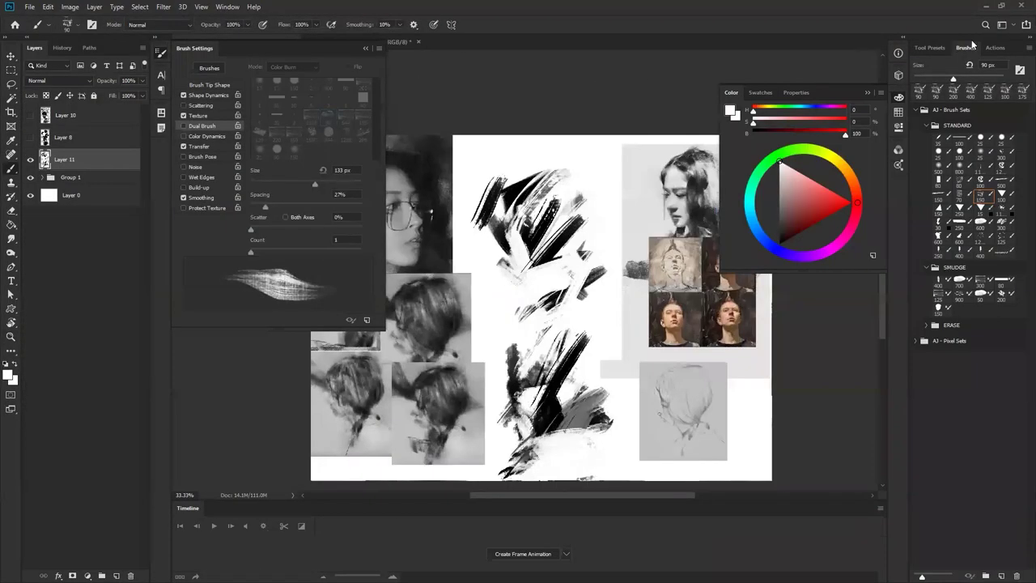
click(931, 48)
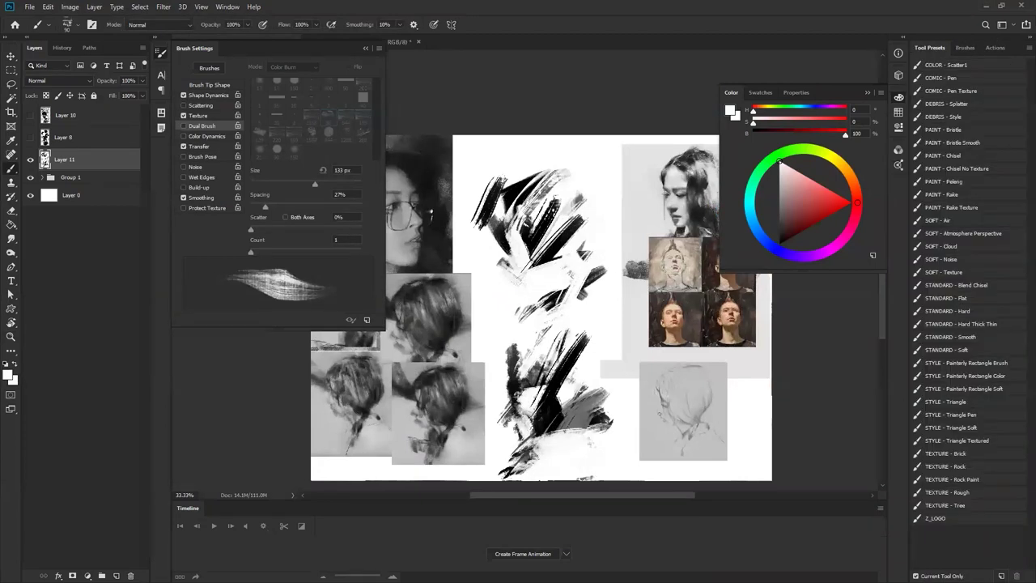
text(Rake Texture Canvas)
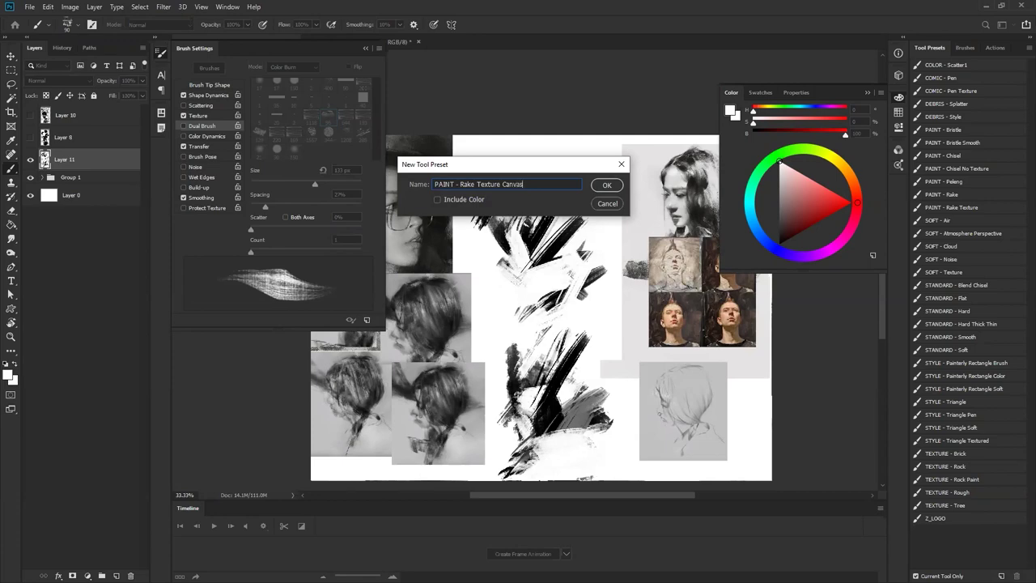
key(Return)
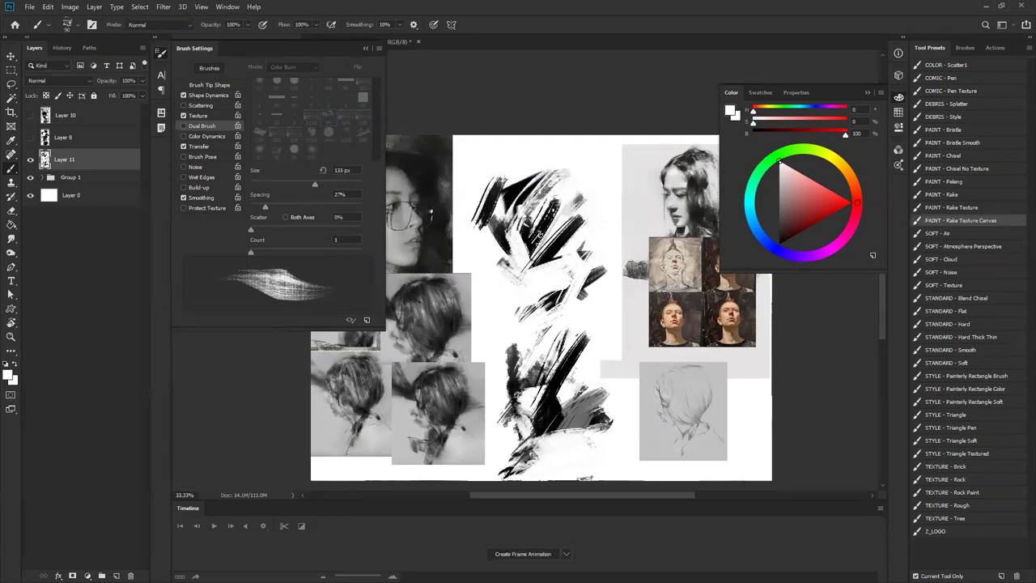
Step: Select the STYLE - Painterly Rectangle Brush and try a stroke over the upper mark, undoing it
right_click(538, 234)
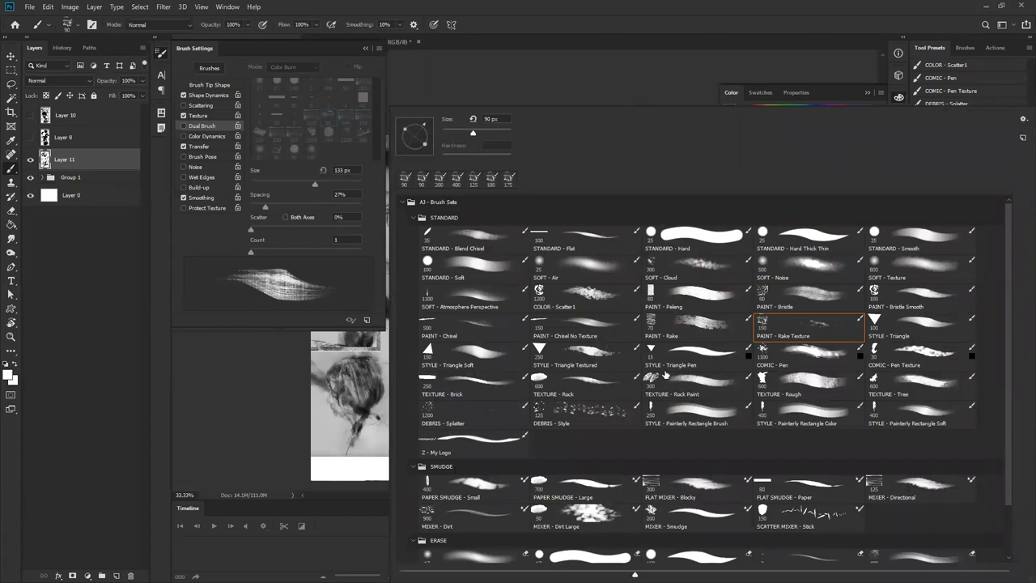
click(702, 412)
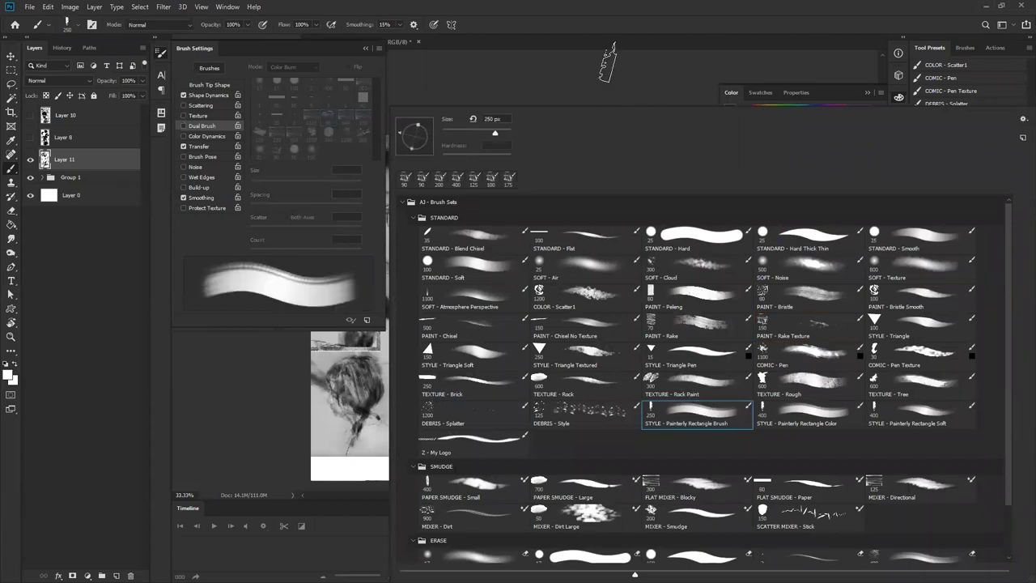
click(608, 65)
drag(516, 243, 575, 237)
key(ctrl+z)
Step: Enable Texture for the rectangle brush with a canvas-like pattern, adjust its depth, and try it on the upper artwork
key(z)
click(562, 307)
key(b)
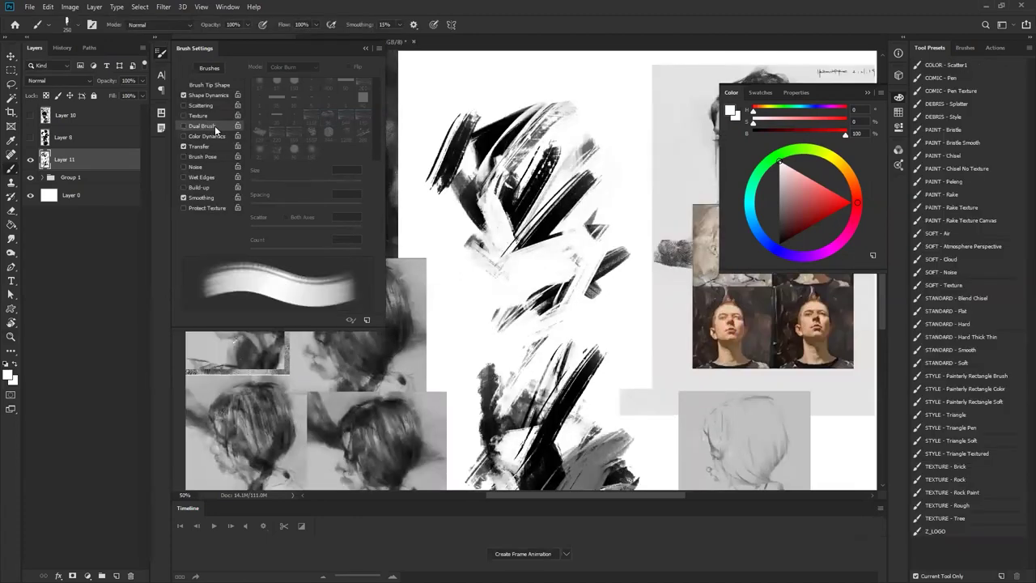
click(215, 115)
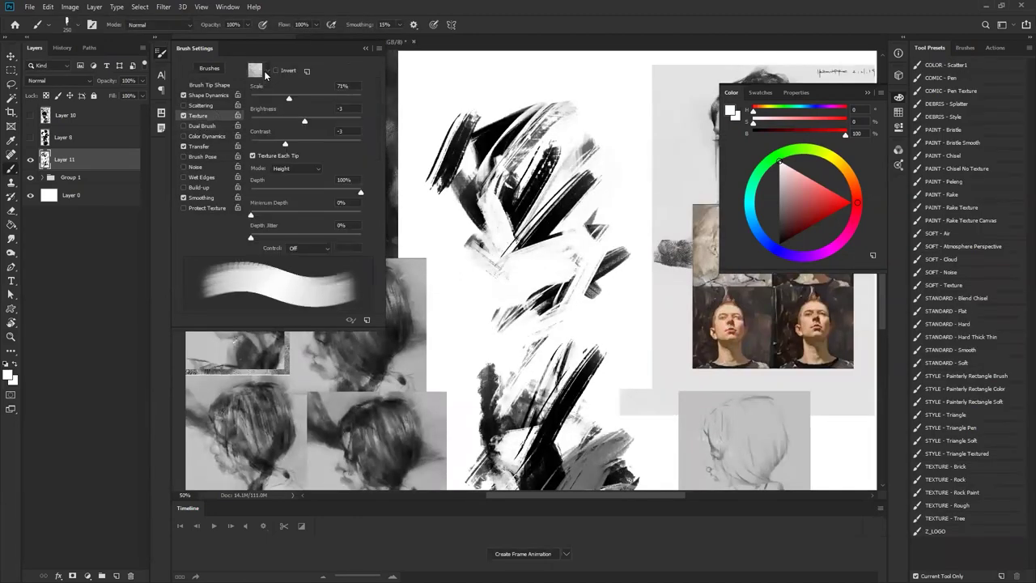
click(265, 74)
click(322, 108)
drag(308, 192, 260, 193)
mouse_move(513, 110)
mouse_down()
mouse_move(476, 217)
mouse_move(527, 251)
mouse_move(486, 186)
mouse_move(579, 93)
mouse_move(458, 235)
mouse_up()
key(ctrl+z)
Step: Set the brush size control to Pen Pressure with a 5% minimum diameter, and paint broad black strokes on the upper mark
click(204, 95)
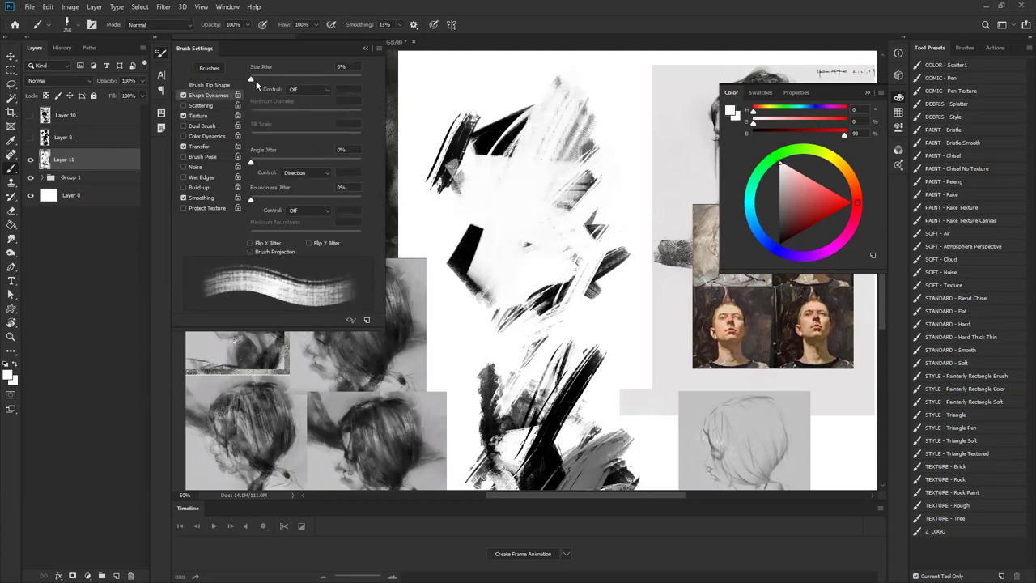
click(296, 90)
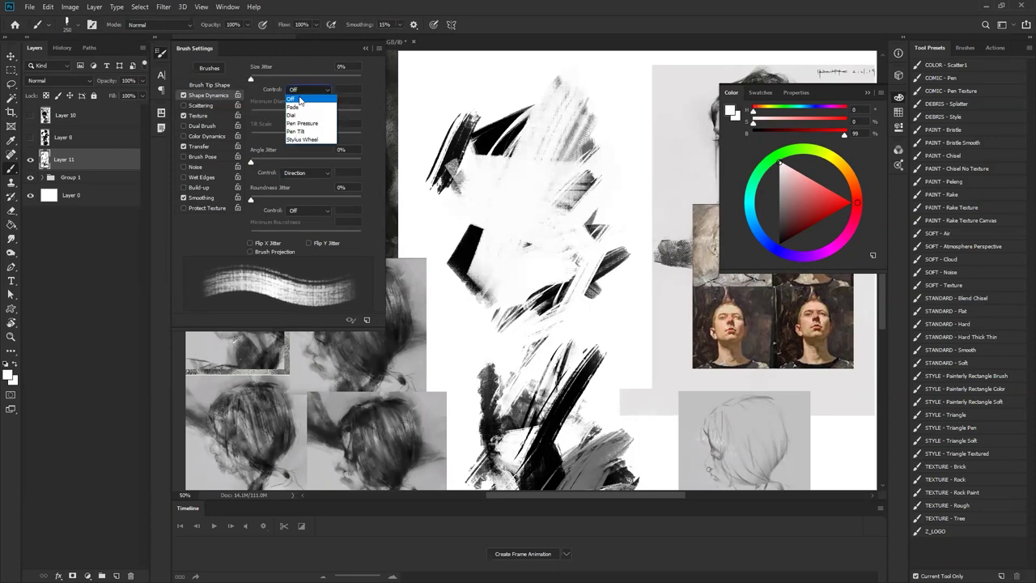
click(302, 123)
mouse_move(259, 112)
mouse_down()
mouse_move(279, 112)
mouse_move(256, 115)
mouse_up()
mouse_move(578, 152)
mouse_down()
mouse_move(497, 219)
mouse_move(546, 270)
mouse_move(479, 255)
mouse_move(544, 328)
mouse_up()
key(d)
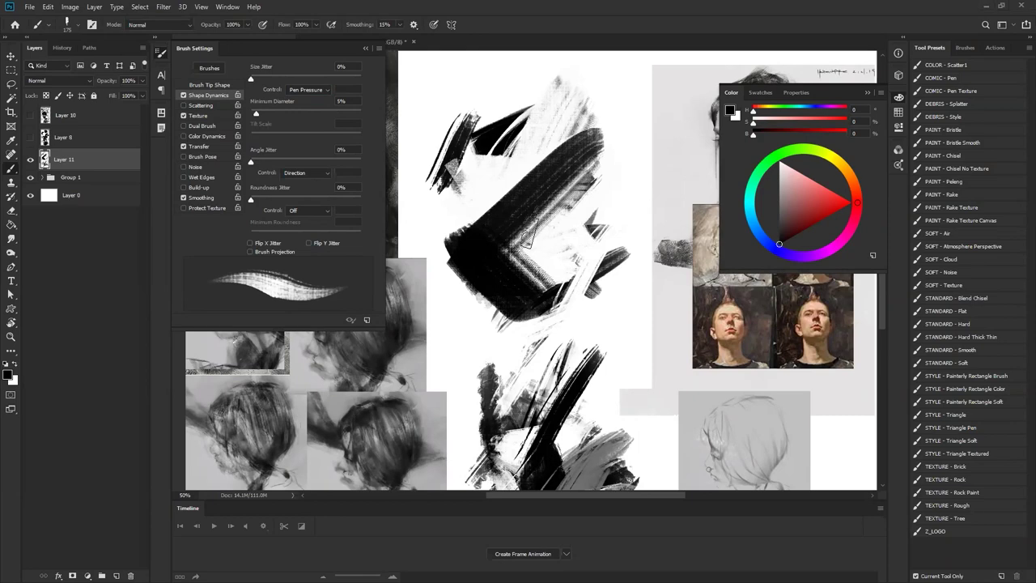
Step: Hide the panels and paint a grey diagonal stroke and crossing white strokes over the upper black shape
key(Tab)
drag(599, 91, 508, 248)
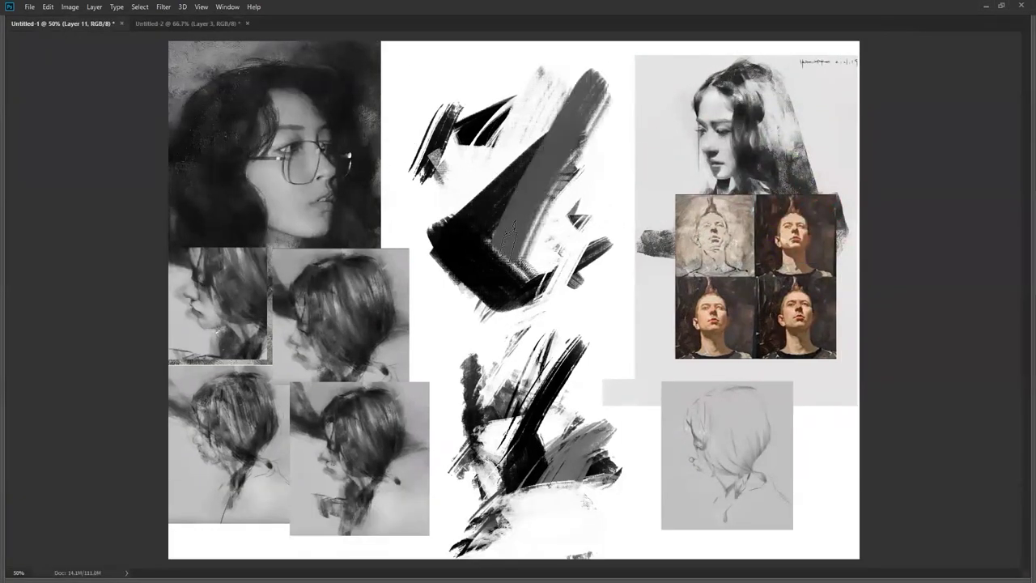
drag(597, 91, 502, 283)
drag(452, 248, 554, 253)
drag(433, 219, 534, 255)
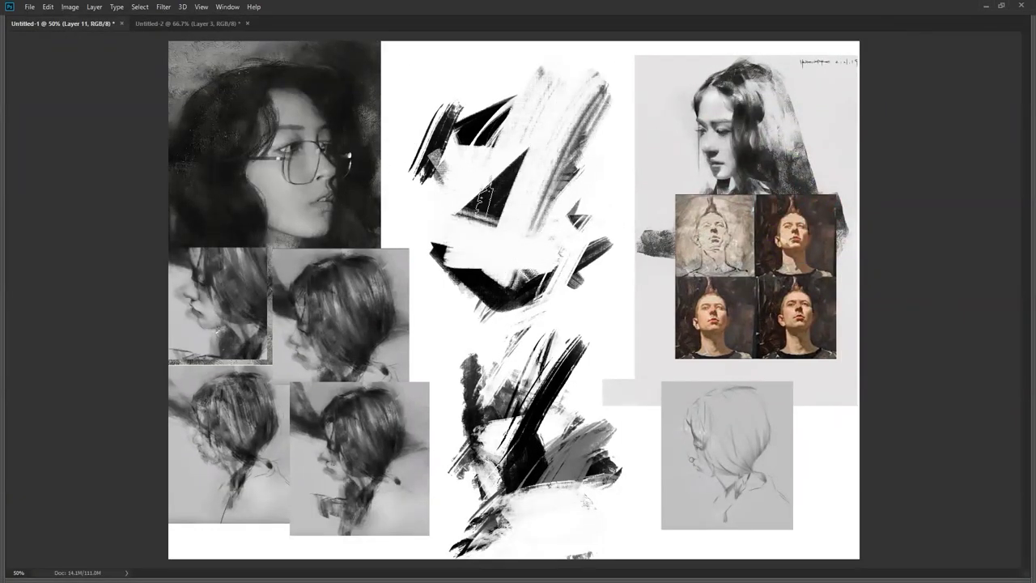
drag(452, 189, 520, 313)
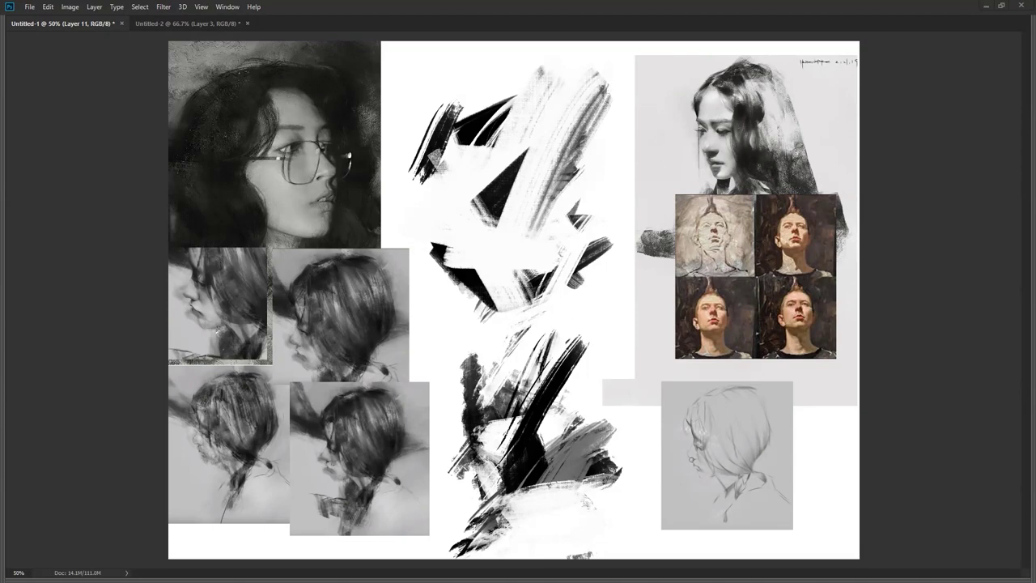
Step: Paint thick black diagonal strokes across the white area of the upper mark, undoing the last attempt
mouse_move(591, 141)
mouse_down()
mouse_move(559, 186)
mouse_move(541, 301)
mouse_up()
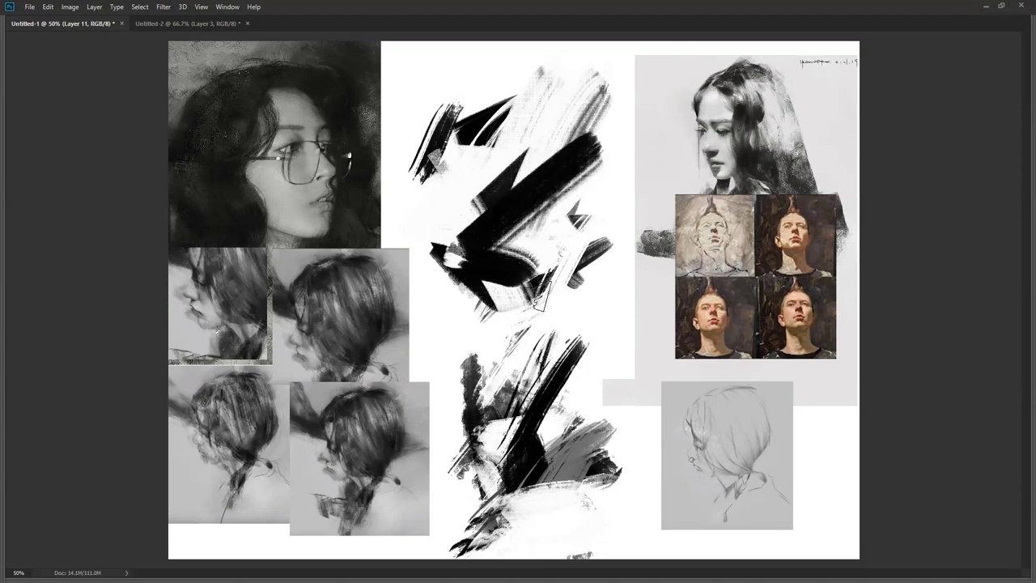
drag(566, 128, 482, 215)
drag(535, 148, 476, 193)
key(ctrl+z)
Step: Switch to the TEXTURE - Brick brush and rotate its tip to a 90° angle
right_click(511, 231)
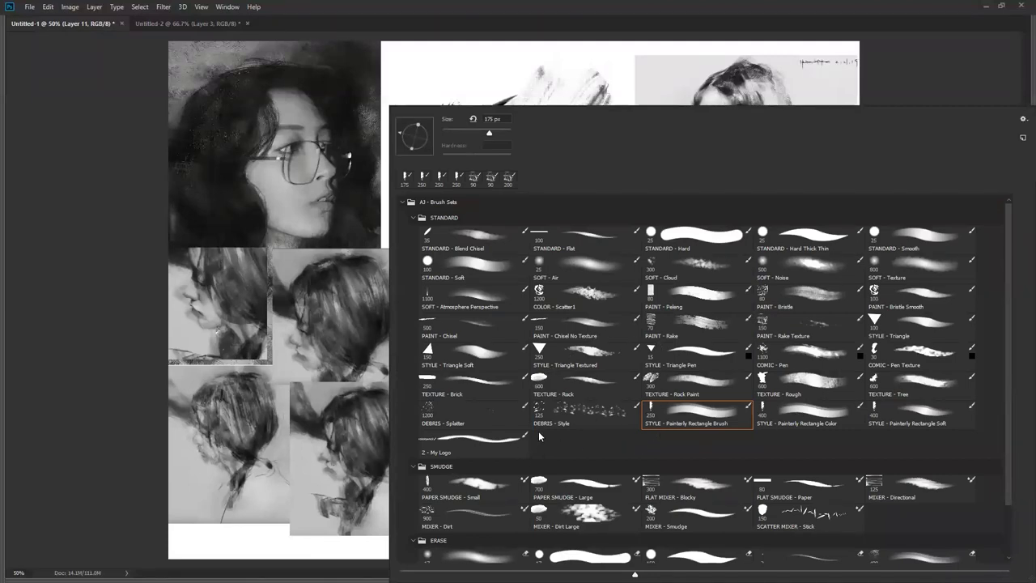
click(496, 378)
click(555, 56)
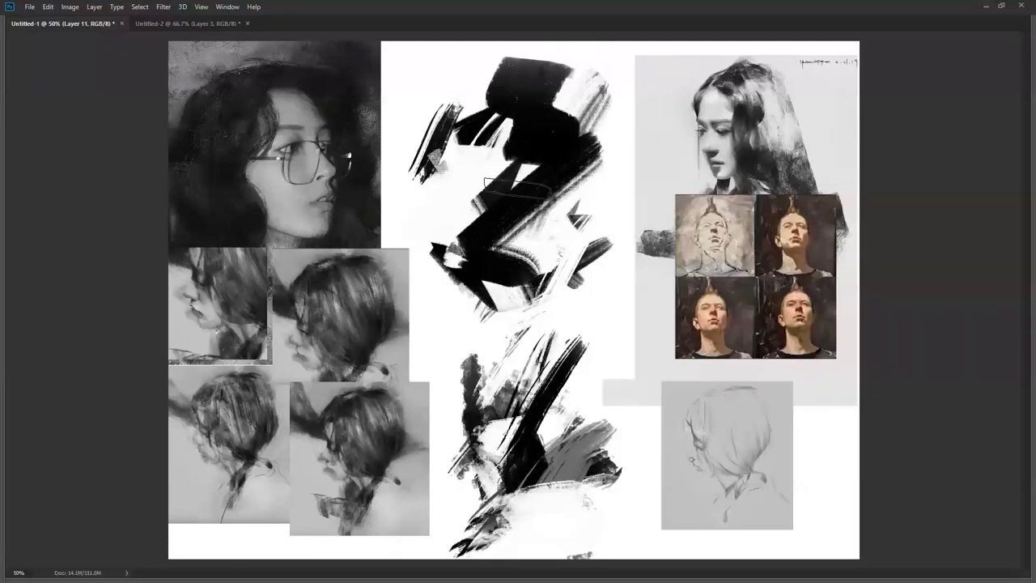
key(Tab)
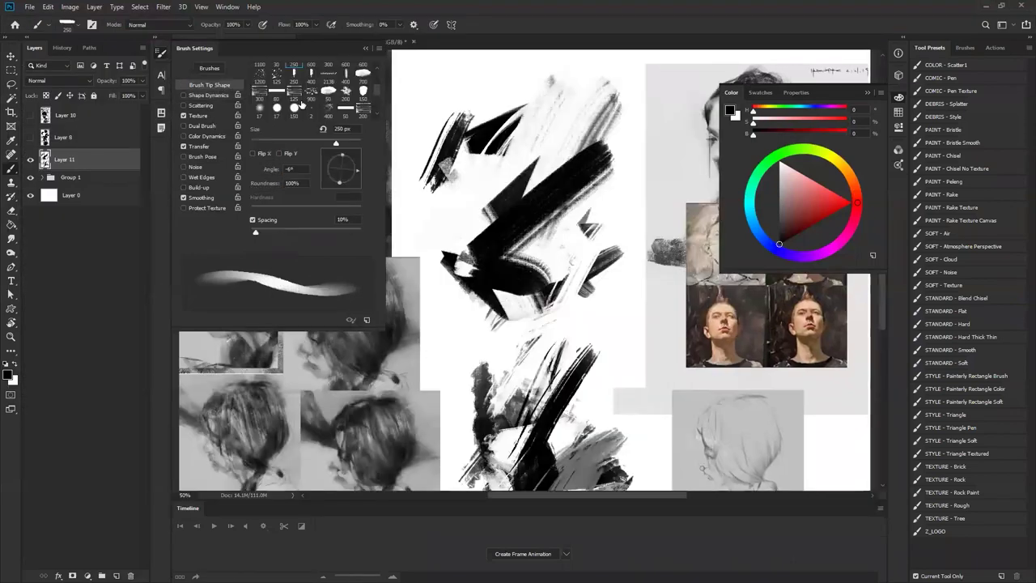
drag(361, 173, 340, 141)
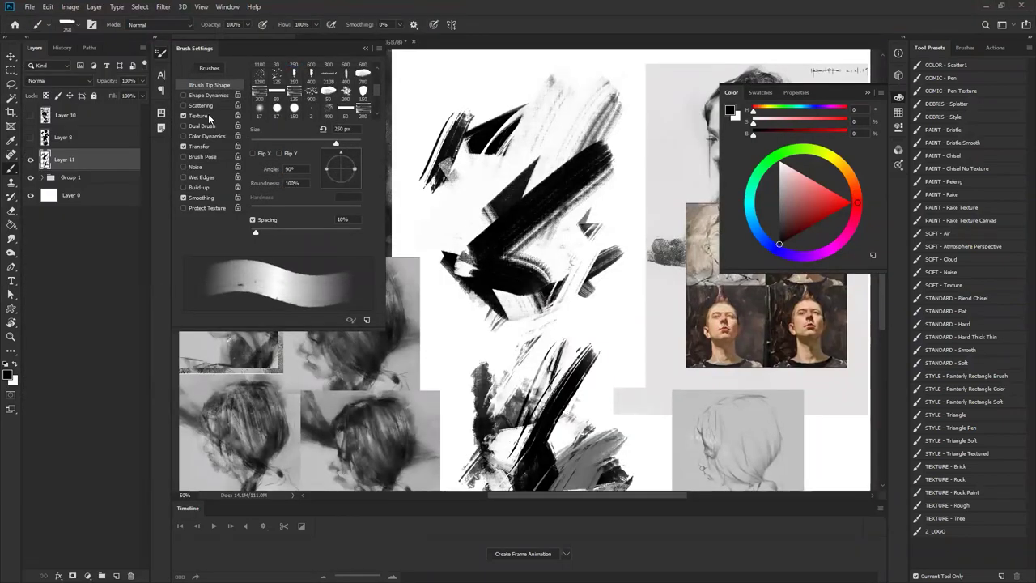
Step: Set the brush's angle control to Pen Tilt, and try strokes while reducing the size to 150 px, undoing them
click(215, 93)
click(312, 176)
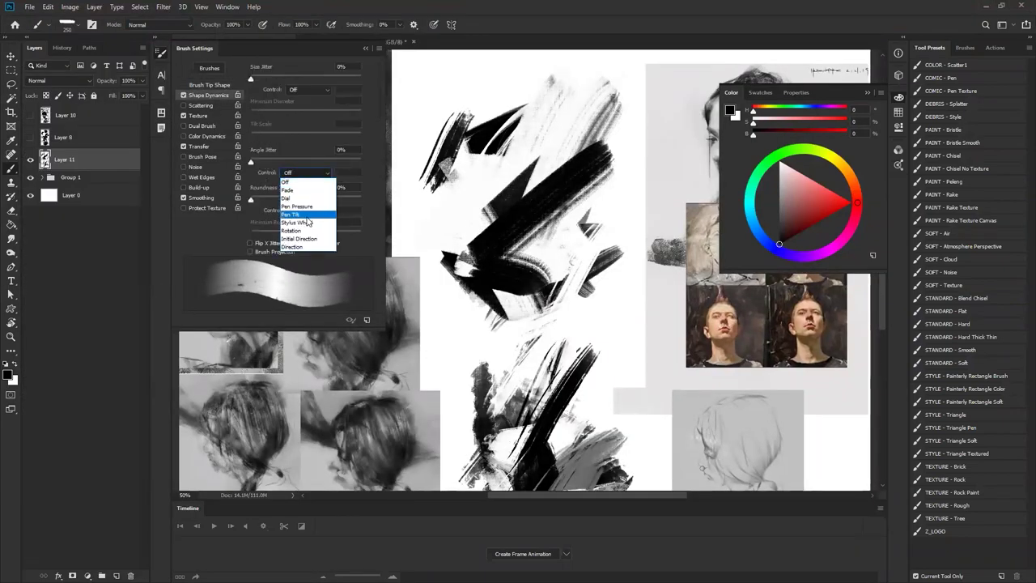
click(307, 215)
mouse_move(490, 188)
mouse_down()
mouse_move(458, 208)
mouse_move(528, 189)
mouse_up()
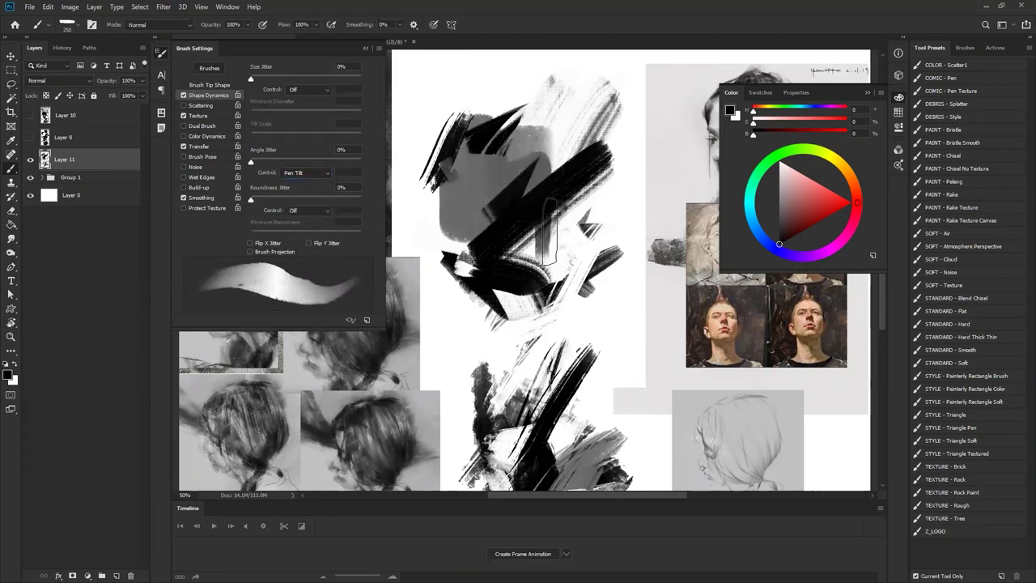
key(ctrl+z)
key(bracketleft)
key(bracketleft)
key(bracketleft)
mouse_move(588, 257)
mouse_down()
mouse_move(532, 328)
mouse_move(598, 294)
mouse_move(579, 250)
mouse_up()
key(ctrl+z)
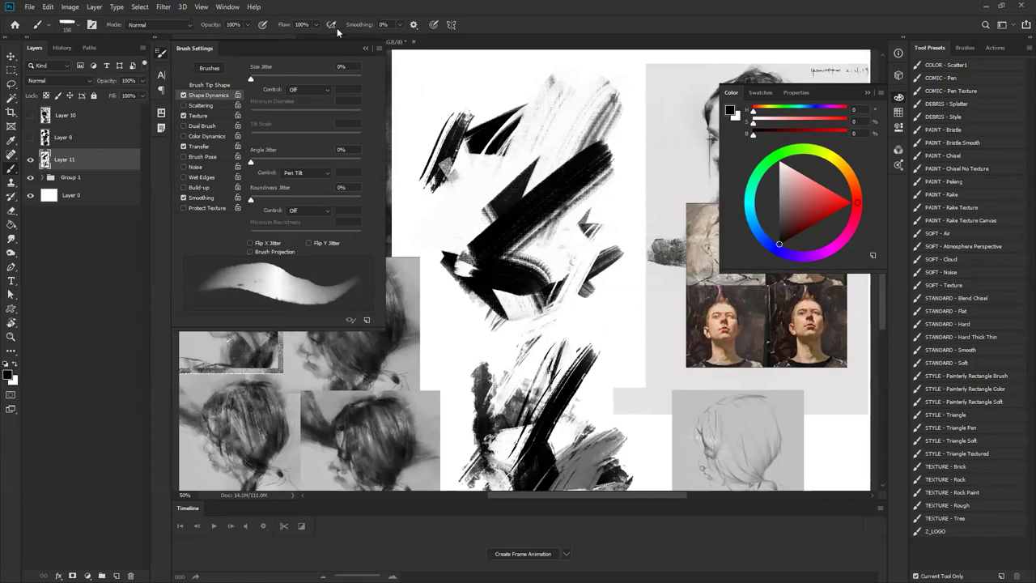
click(414, 25)
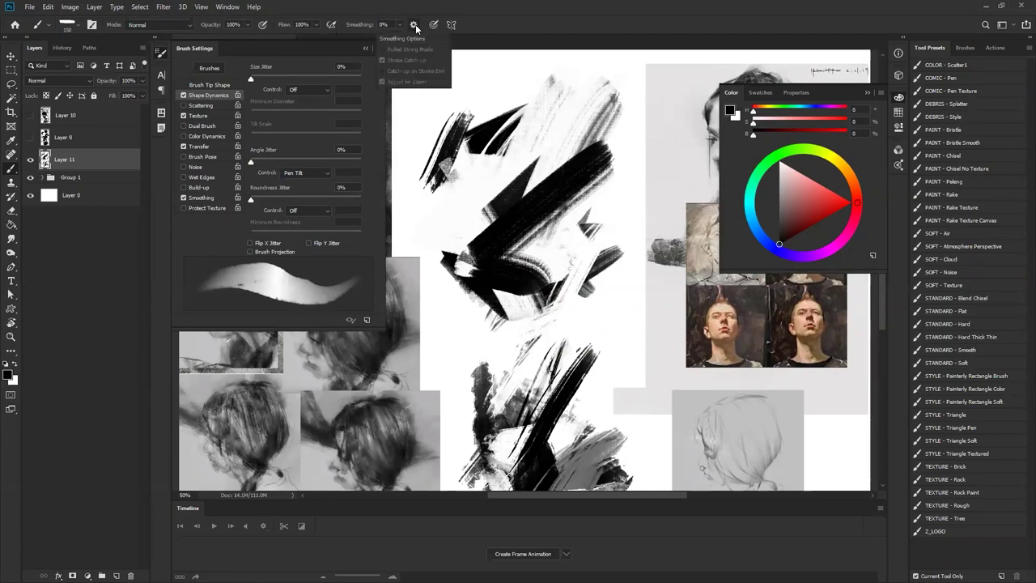
click(415, 26)
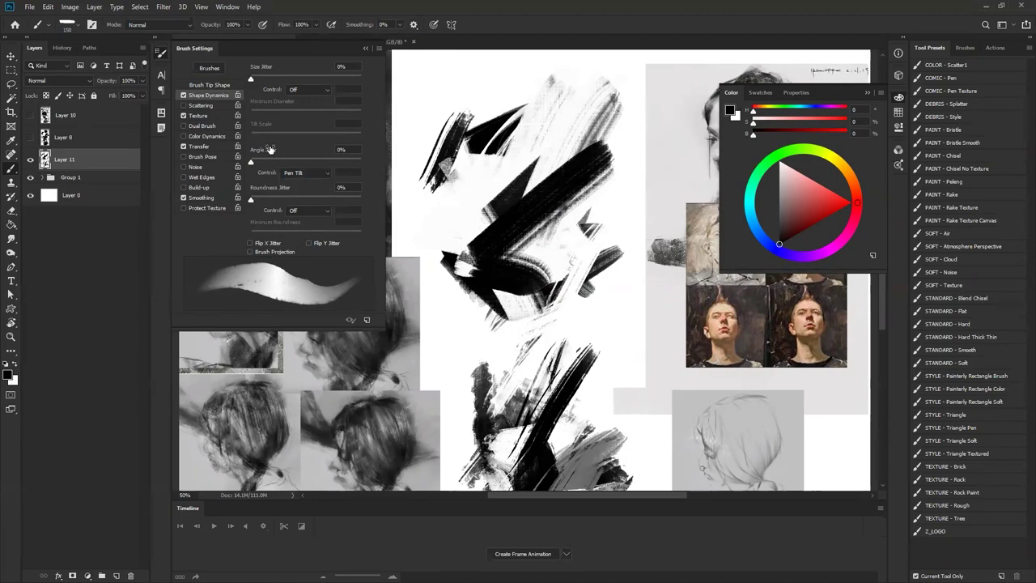
Step: Replace the brush's texture pattern with the canvas-like one and try a stroke on the upper mark, undoing it
click(199, 116)
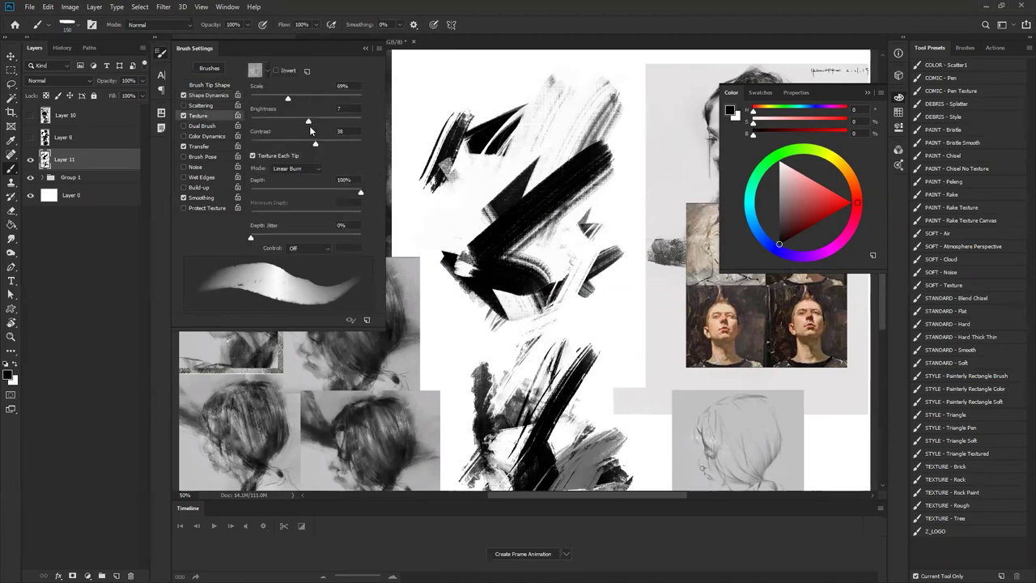
click(259, 70)
click(204, 149)
mouse_move(507, 124)
mouse_down()
mouse_move(479, 226)
mouse_move(528, 239)
mouse_up()
key(ctrl+z)
Step: Paint broad white strokes diagonally and downward through the black shapes of the upper mark
alt+click(429, 101)
key(bracketright)
drag(437, 136, 508, 171)
drag(431, 180, 551, 261)
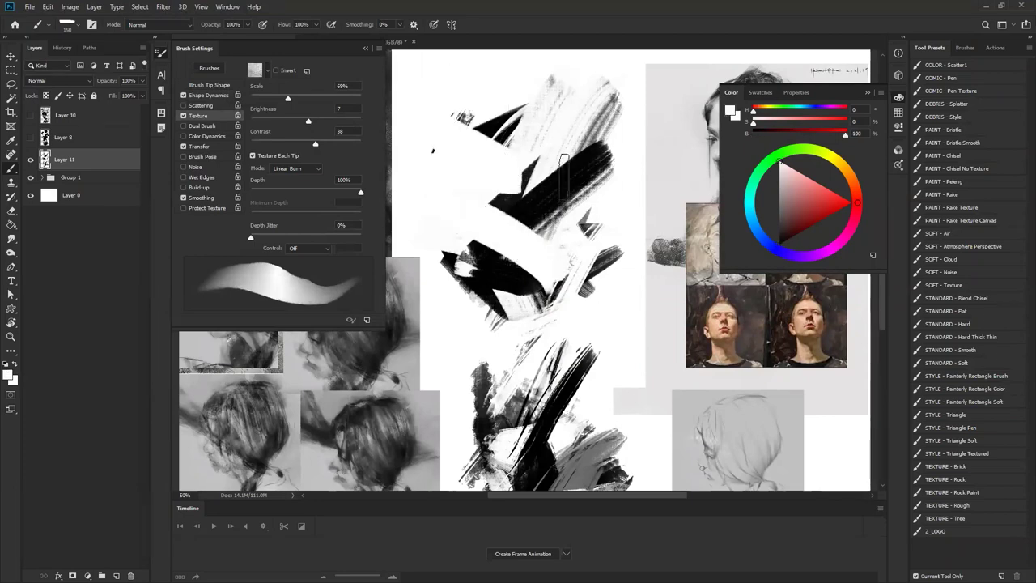
drag(549, 162, 492, 301)
drag(554, 133, 508, 312)
Step: Sample black, enlarge the brush to 300 px, and paint a short light grey stroke above the upper mark
alt+click(514, 125)
key(bracketright)
key(bracketright)
key(bracketright)
click(503, 101)
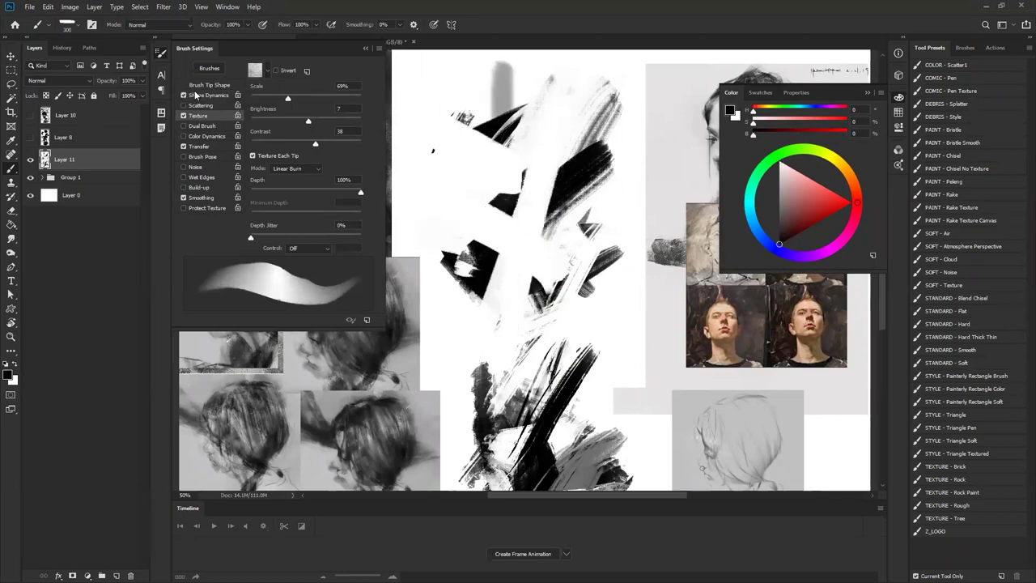
Step: Set the brush's size control to Pen Pressure, reduce the size to 80 px, and paint curved dark strokes across the upper mark
click(200, 95)
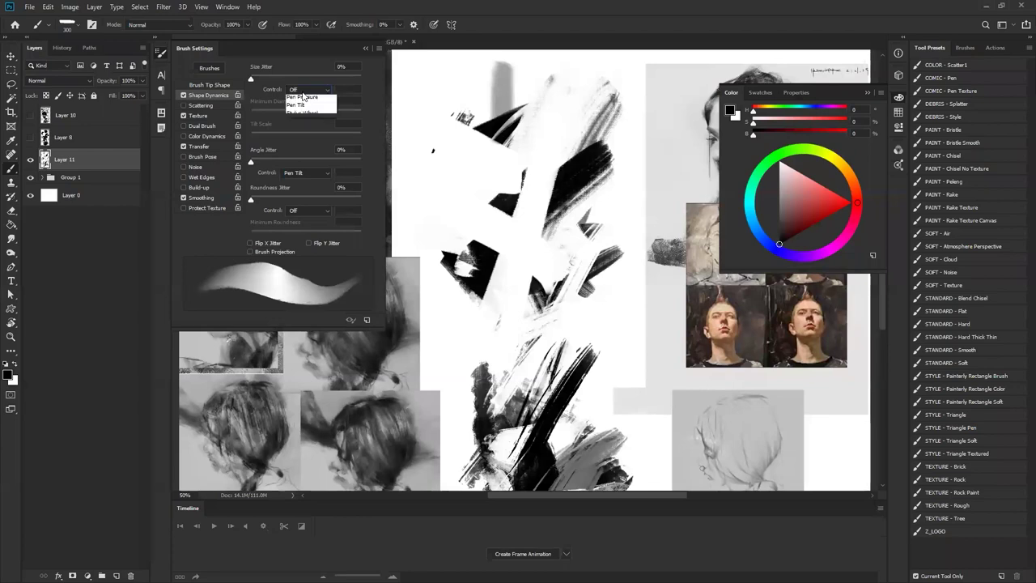
click(302, 98)
mouse_move(527, 117)
mouse_down()
mouse_move(534, 194)
mouse_move(427, 172)
mouse_up()
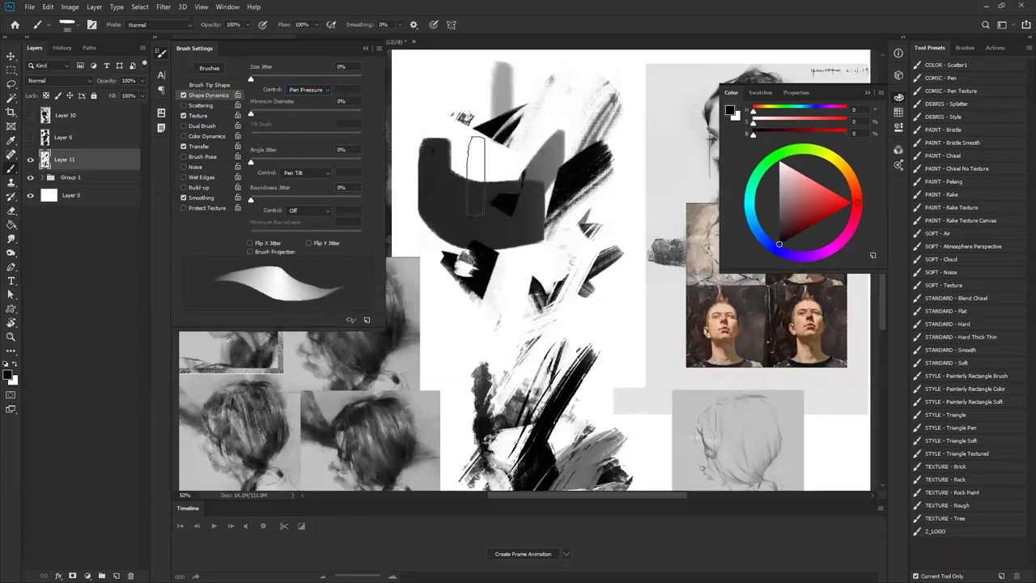
key(ctrl+z)
mouse_move(510, 150)
mouse_down()
mouse_move(441, 215)
mouse_move(478, 239)
mouse_move(451, 182)
mouse_move(455, 193)
mouse_up()
drag(536, 130, 516, 243)
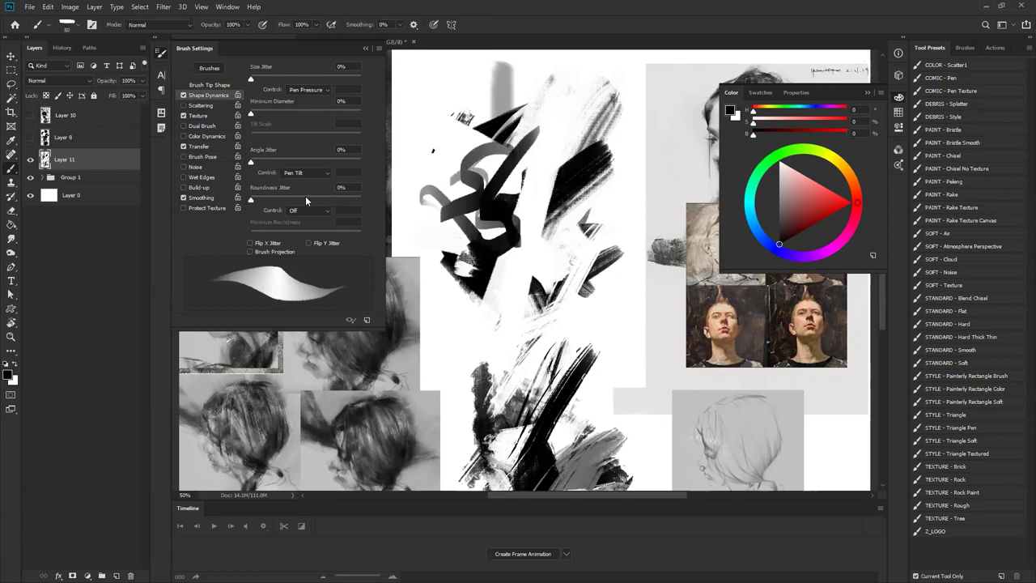
Step: Set the brush texture to scale 90%, brightness -96 and contrast 10, and paint woven-textured strokes down the upper mark
click(199, 115)
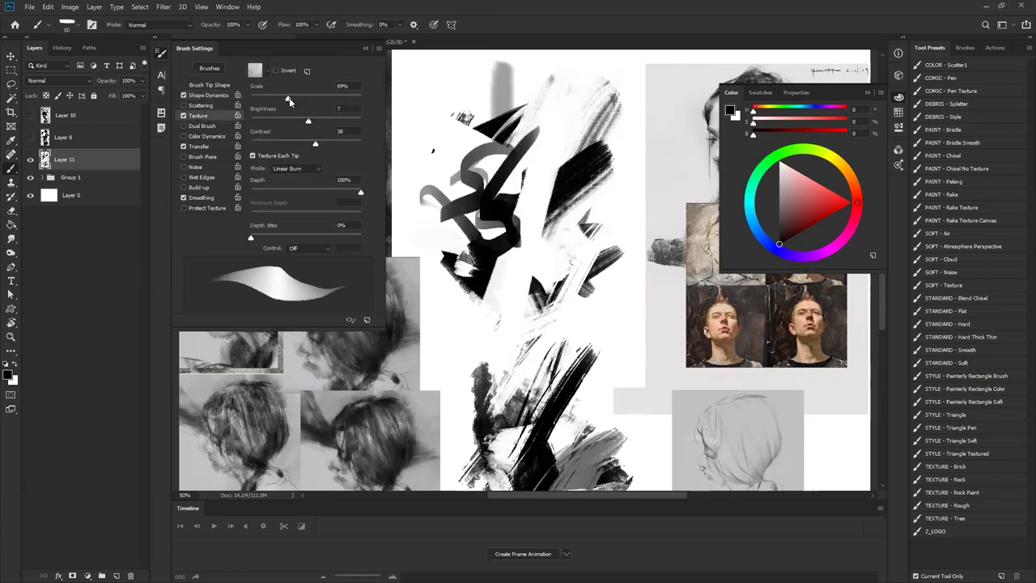
mouse_move(291, 99)
mouse_down()
mouse_move(319, 96)
mouse_move(300, 98)
mouse_up()
mouse_move(350, 144)
mouse_down()
mouse_move(296, 141)
mouse_move(305, 118)
mouse_move(268, 117)
mouse_up()
mouse_move(495, 120)
mouse_down()
mouse_move(430, 130)
mouse_move(444, 213)
mouse_up()
drag(545, 158, 457, 298)
drag(505, 258, 513, 333)
drag(495, 323, 467, 362)
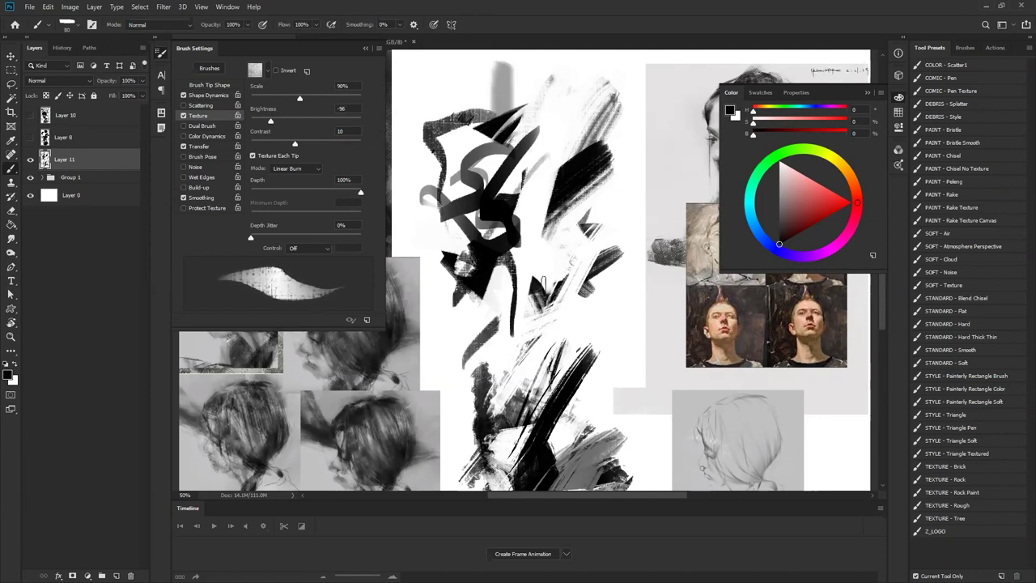
Step: Paint crossing black textured strokes through the middle of the marks, including a steep diagonal one between the black shapes
drag(544, 285, 593, 255)
drag(490, 240, 562, 292)
drag(580, 206, 478, 302)
key(z)
click(548, 246)
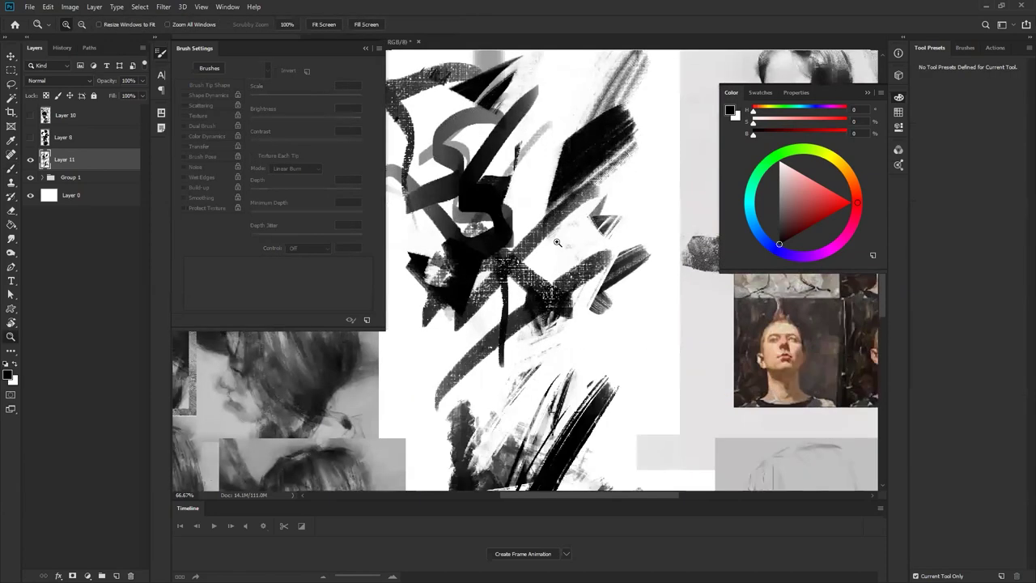
click(557, 243)
key(b)
mouse_move(593, 168)
mouse_down()
mouse_move(487, 255)
mouse_move(540, 284)
mouse_up()
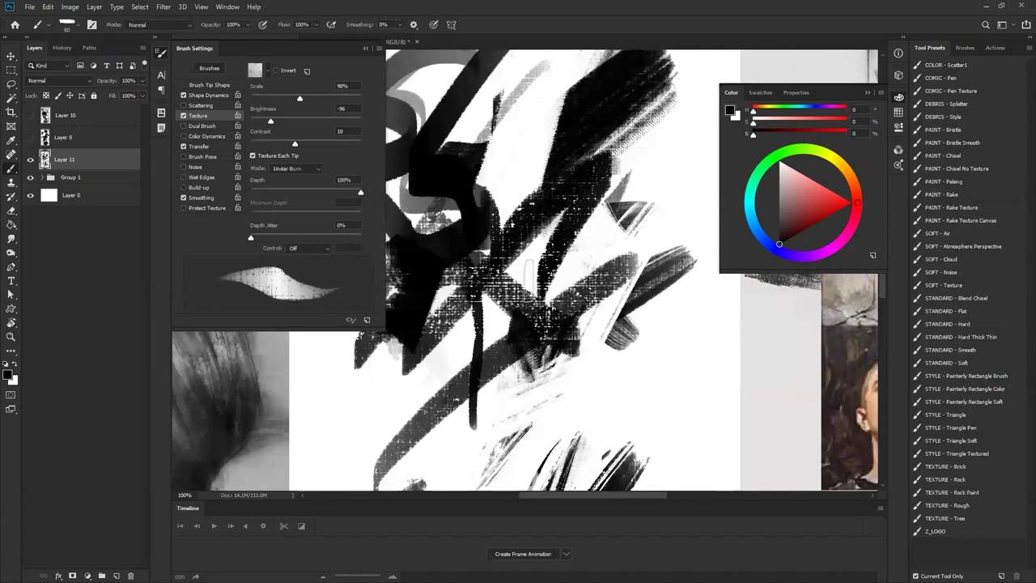
Step: Rotate the brush tip to 63°, enlarge it to 90 px, and paint textured strokes above the lower mark
click(212, 85)
drag(345, 158, 349, 154)
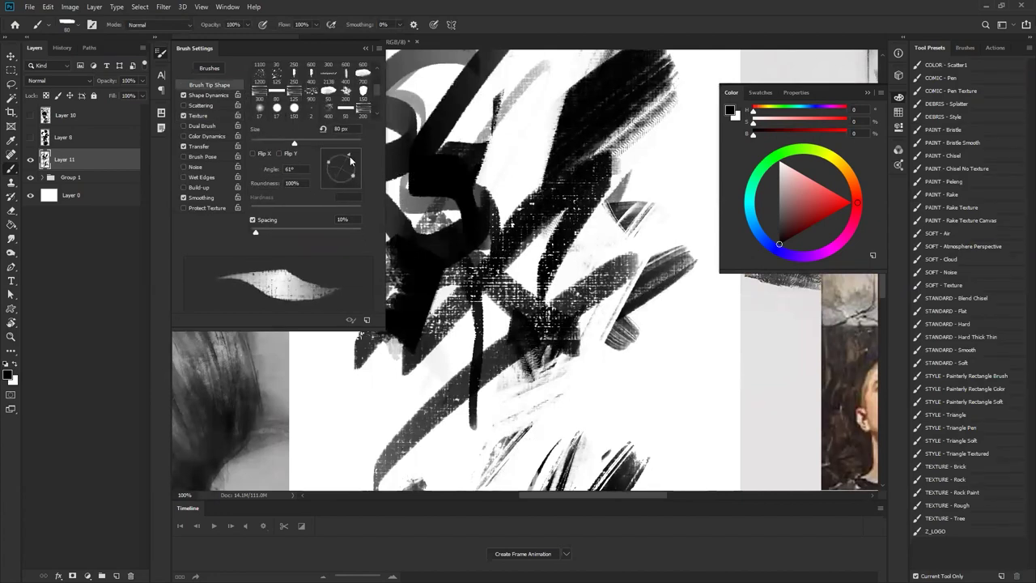
drag(539, 95, 547, 233)
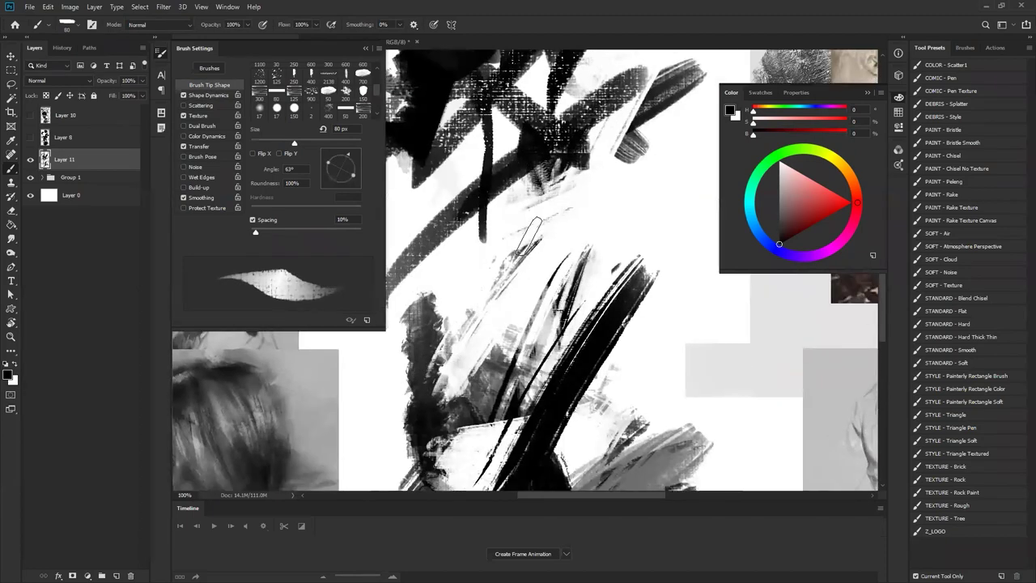
mouse_move(581, 193)
mouse_down()
mouse_move(429, 283)
mouse_move(522, 332)
mouse_up()
drag(510, 243, 470, 279)
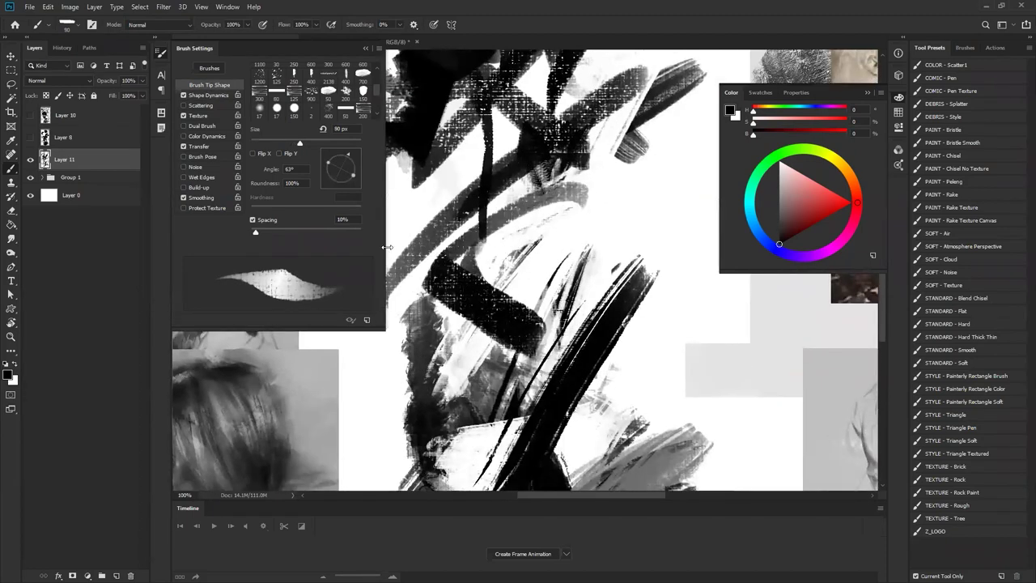
Step: Set the brush's texture mode to Multiply and paint a short broad black stroke beside the lower mark
click(212, 116)
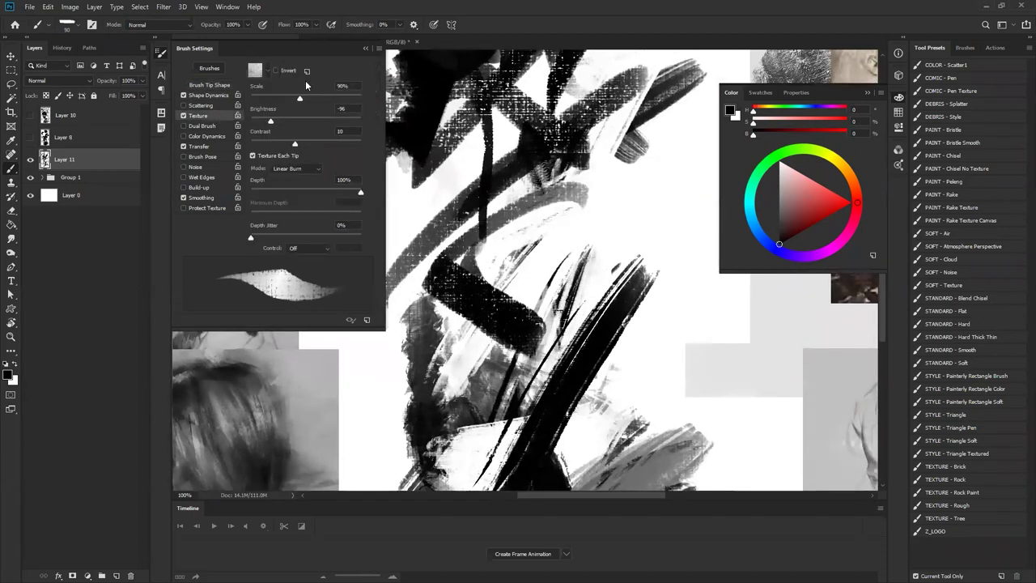
click(285, 168)
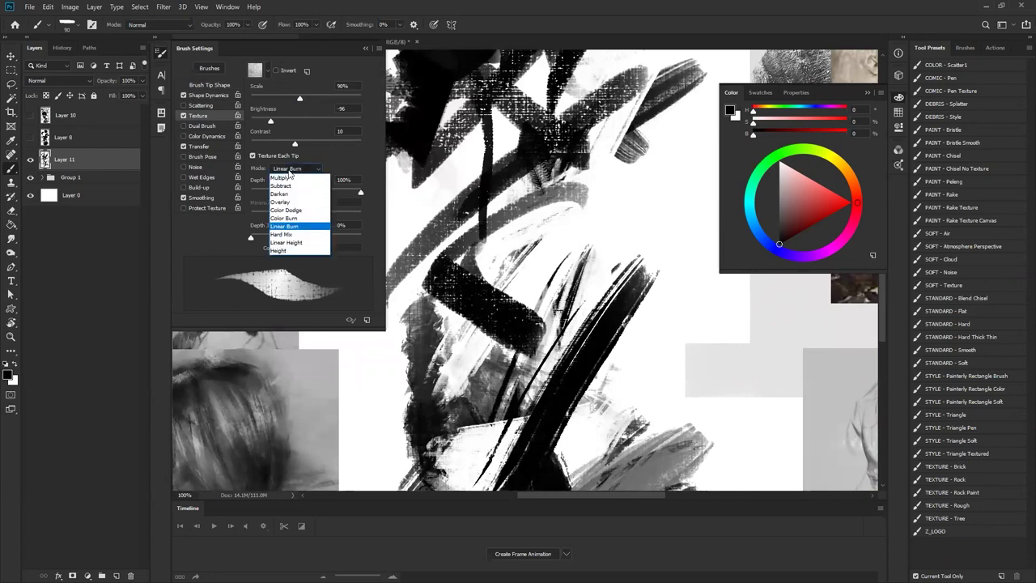
click(287, 187)
drag(581, 174, 613, 241)
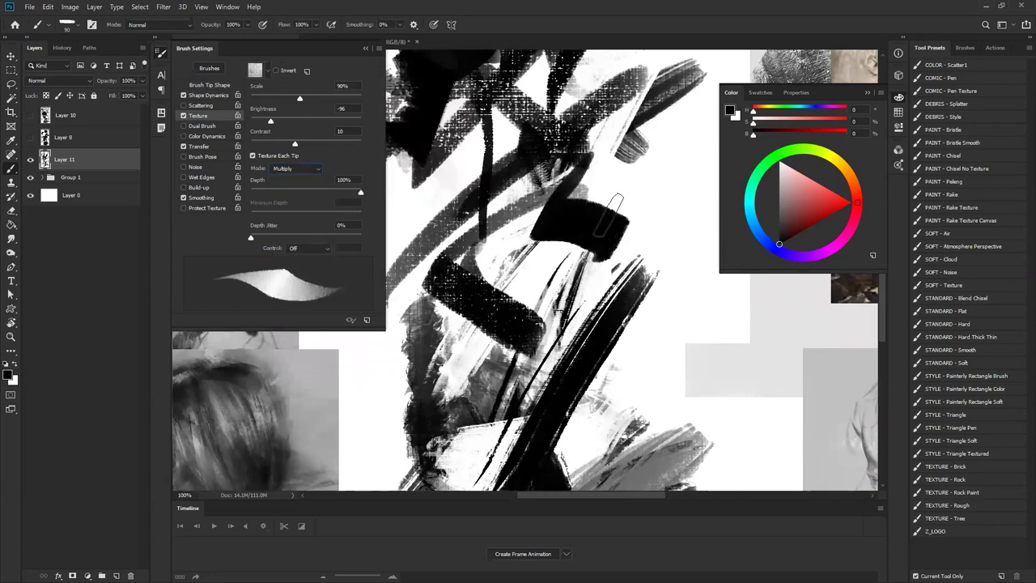
Step: Using the Subtract texture mode, sample tones from the canvas and paint overlapping diagonal strokes above the lower black diagonal
mouse_move(611, 181)
mouse_down()
mouse_move(568, 338)
mouse_move(658, 249)
mouse_up()
drag(647, 198, 543, 312)
drag(657, 161, 570, 314)
alt+click(648, 234)
mouse_move(650, 199)
mouse_down()
mouse_move(593, 247)
mouse_move(536, 353)
mouse_up()
mouse_move(664, 186)
mouse_down()
mouse_move(547, 356)
mouse_move(535, 395)
mouse_up()
alt+click(615, 234)
alt+click(655, 205)
drag(622, 228, 555, 364)
drag(632, 206, 534, 396)
alt+click(604, 213)
drag(645, 187, 536, 395)
Step: Sample near-white and paint broad light strokes over the lower black diagonal, ending with one crossing it
alt+click(550, 332)
drag(539, 344, 553, 386)
drag(553, 323, 557, 391)
mouse_move(653, 194)
mouse_down()
mouse_move(619, 316)
mouse_move(565, 322)
mouse_up()
drag(636, 215, 560, 314)
alt+click(596, 247)
drag(625, 215, 532, 318)
mouse_move(642, 199)
mouse_down()
mouse_move(534, 316)
mouse_move(617, 309)
mouse_move(519, 336)
mouse_up()
drag(601, 322, 521, 374)
drag(556, 394, 515, 425)
drag(488, 384, 564, 420)
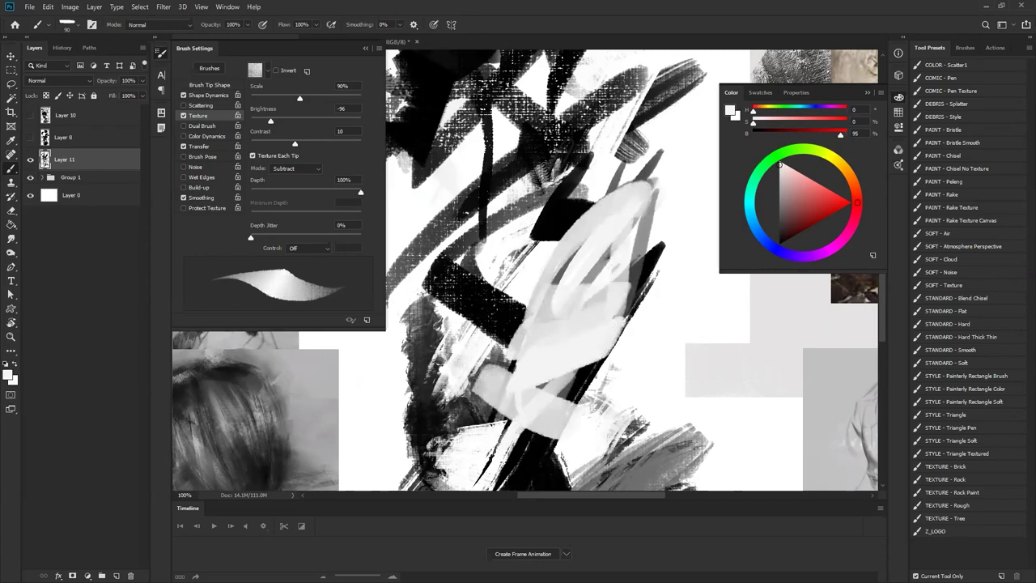
Step: Examine the whole canvas at 50% with the interface hidden, comparing the brush marks with the reference paintings
key(Tab)
drag(114, 87, 445, 238)
drag(456, 93, 459, 169)
key(ctrl+minus)
key(ctrl+minus)
key(Tab)
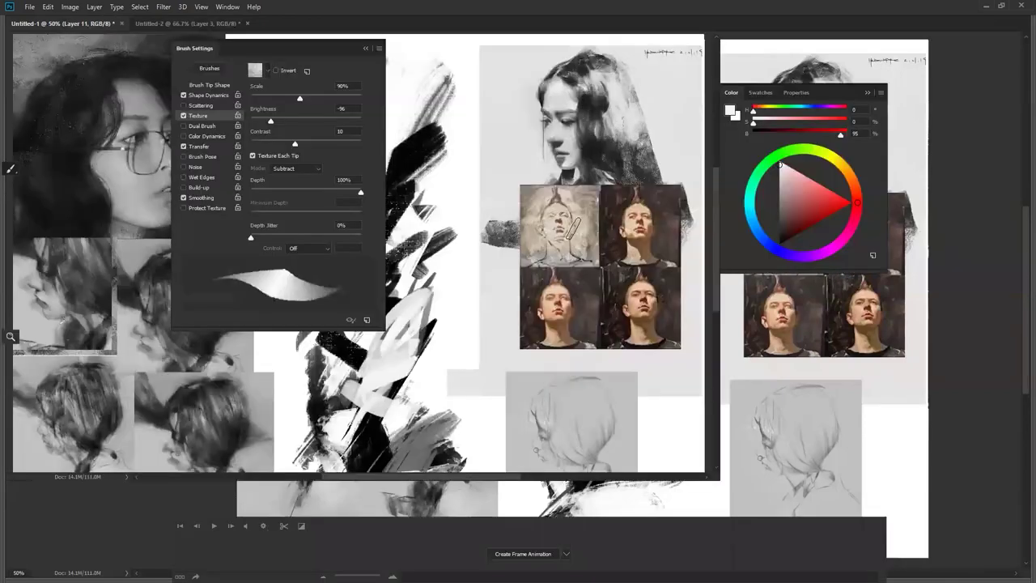
key(Tab)
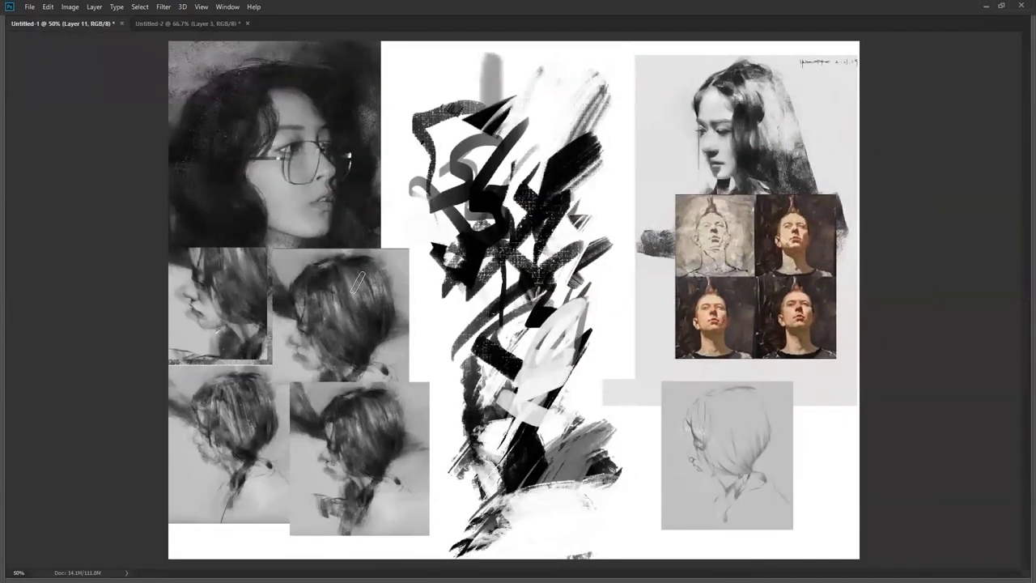
key(Tab)
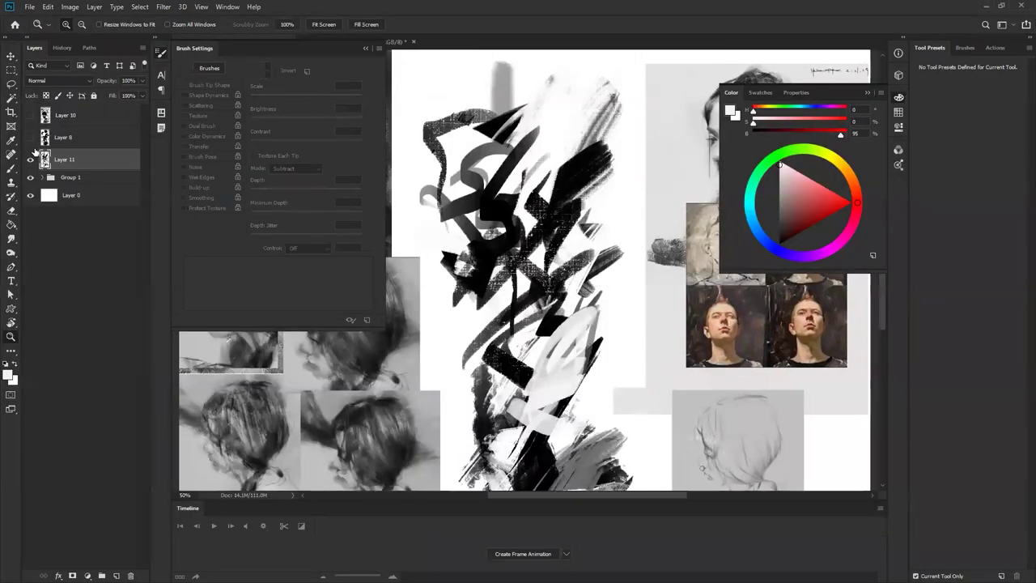
Step: Hide Layer 11 containing the test marks to clear the blank area between the references
click(30, 159)
key(Tab)
click(469, 199)
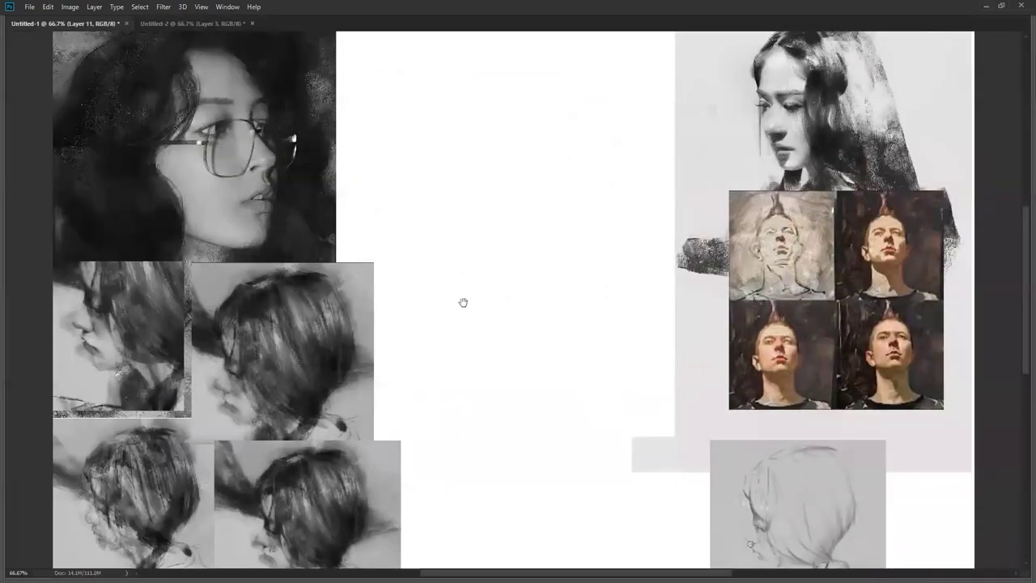
drag(395, 402, 466, 240)
drag(511, 190, 451, 312)
drag(510, 190, 468, 309)
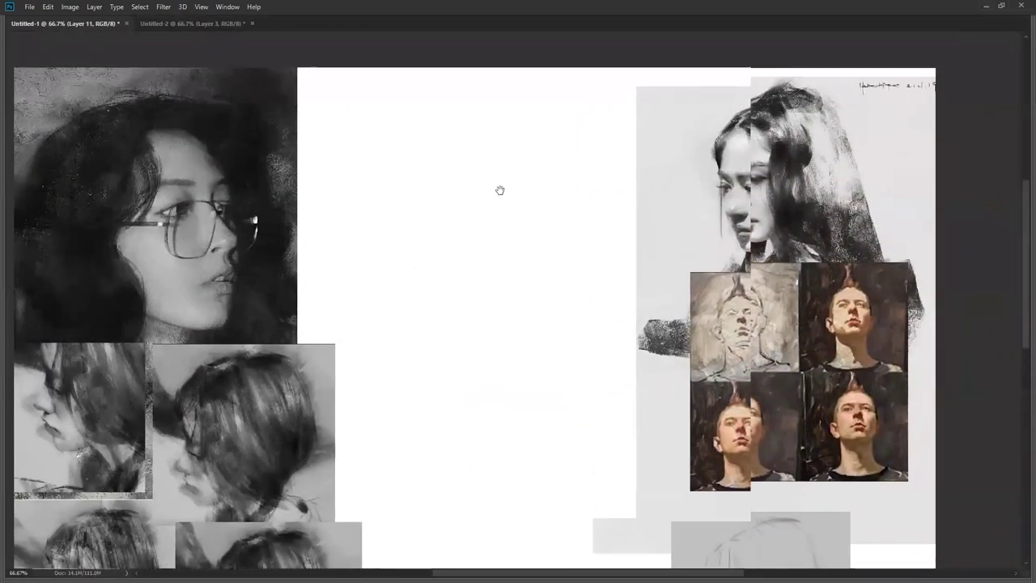
drag(494, 252, 422, 246)
Step: Examine the brushwork in the long-haired woman's portrait up close
click(653, 202)
click(653, 202)
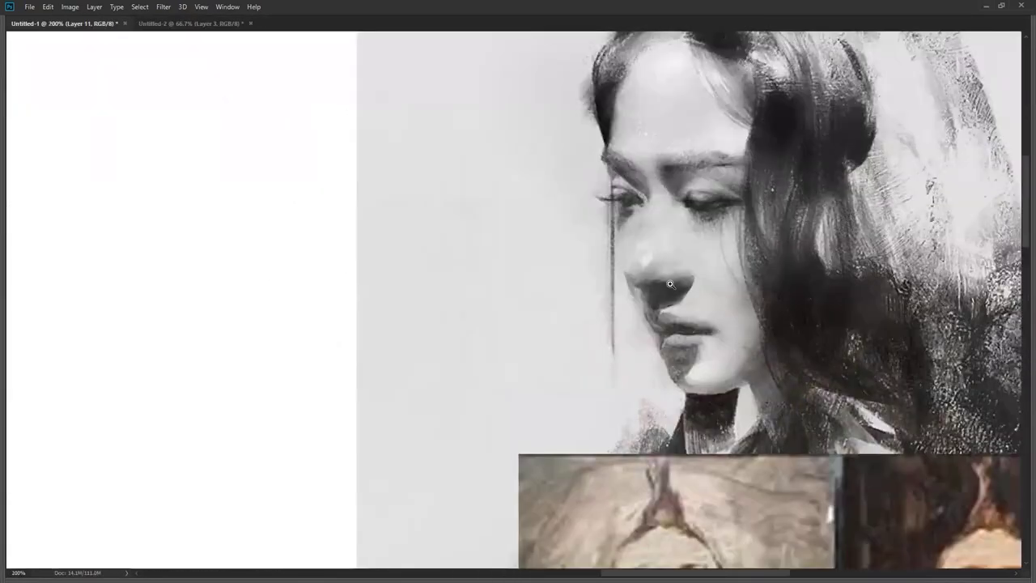
alt+click(737, 327)
alt+click(736, 327)
drag(533, 201, 582, 41)
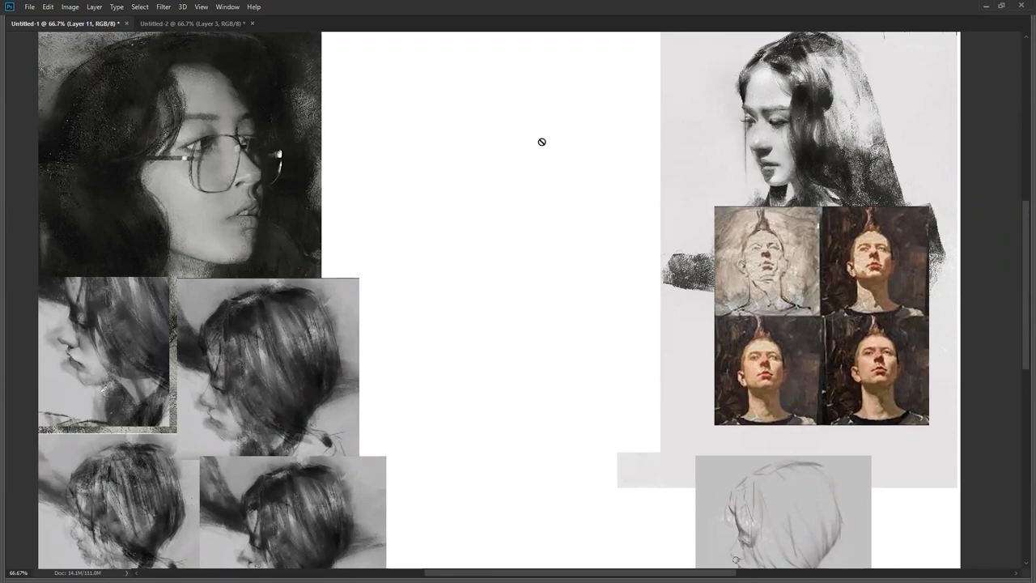
Step: Dismiss the hidden-layer alert and add a new layer above the hidden Layer 11
click(492, 197)
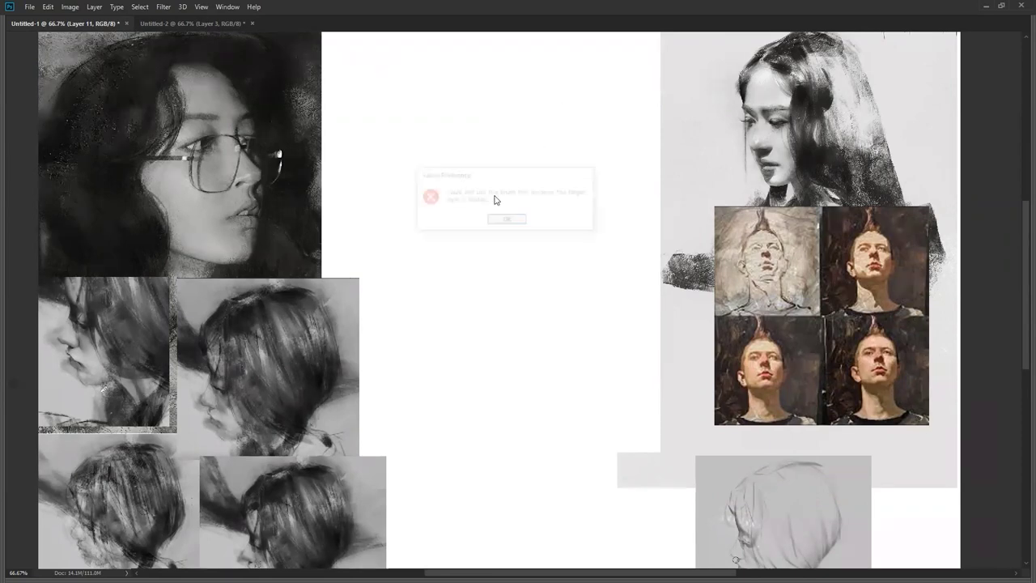
click(505, 220)
key(Tab)
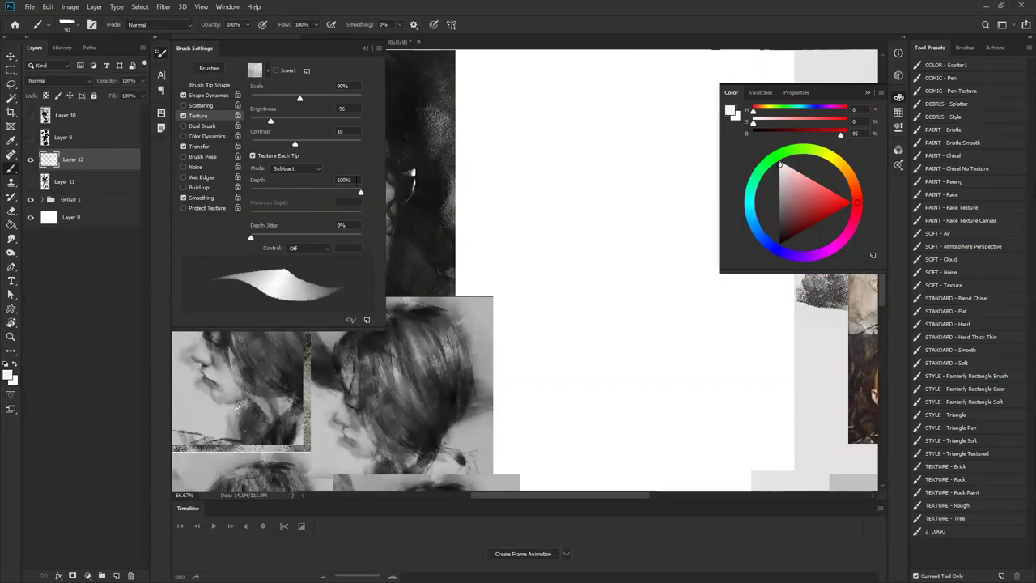
key(Tab)
Step: Choose the STYLE - Triangle Soft brush and try a stroke on the blank area, undoing it
right_click(458, 155)
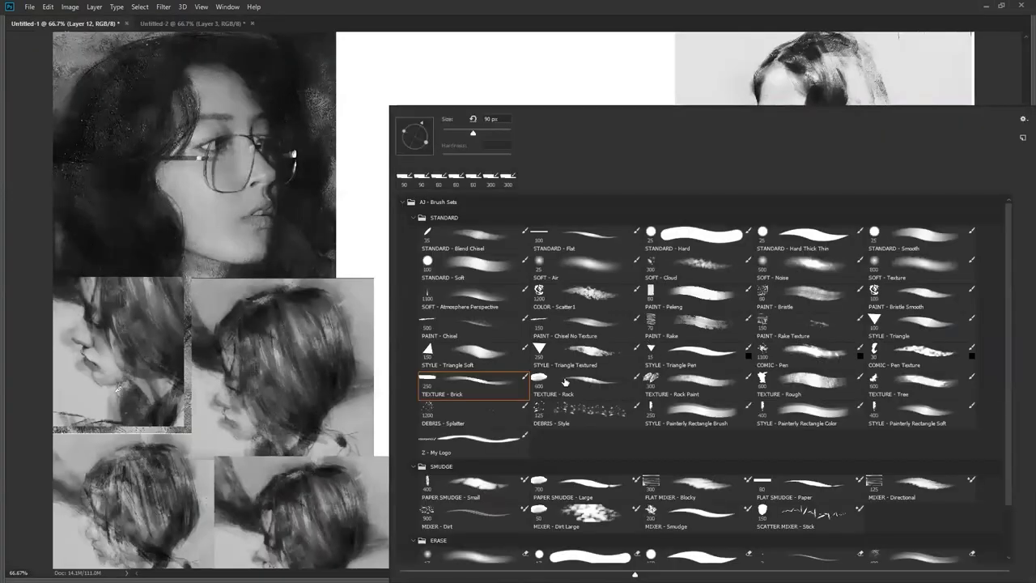
click(465, 348)
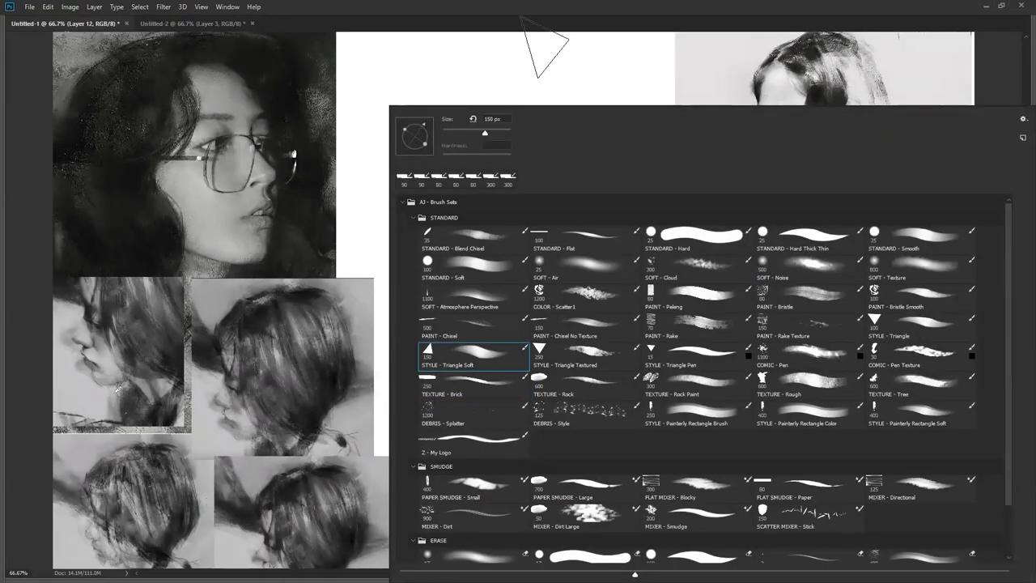
drag(537, 44, 455, 202)
key(ctrl+z)
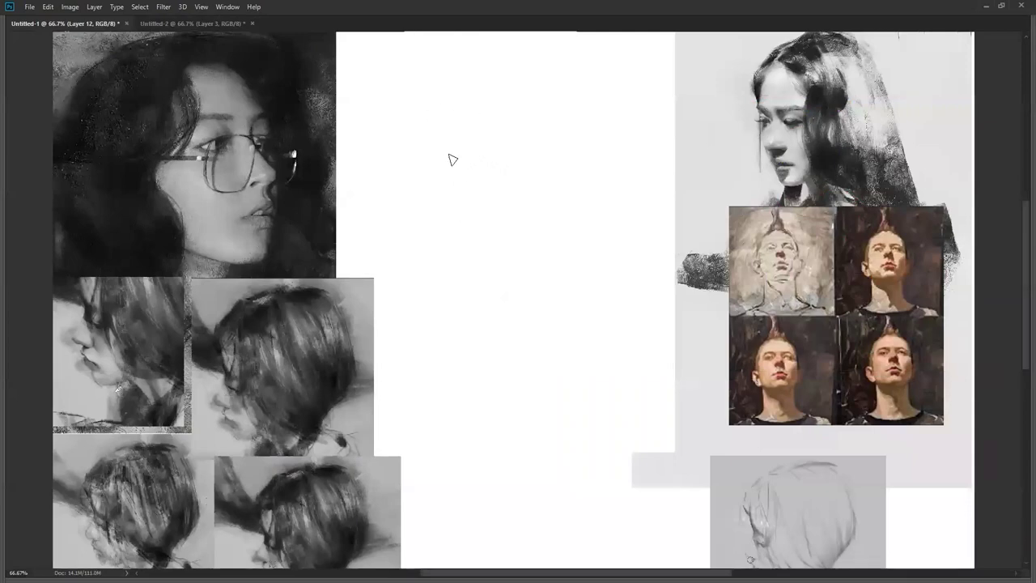
Step: Move Layer 12 below Group 1 and fill it with a light grey sampled from the reference paintings
key(Tab)
drag(89, 162, 109, 204)
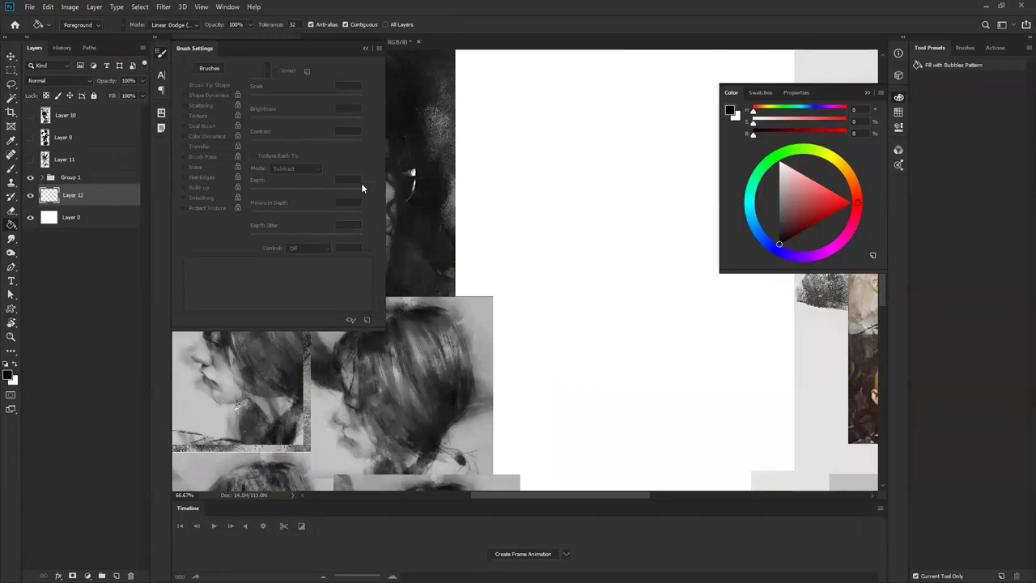
alt+click(483, 310)
click(576, 317)
Step: Add a new empty layer for the portrait sketch and hide the interface around the canvas
key(ctrl+alt+shift+n)
key(Tab)
drag(574, 174, 532, 120)
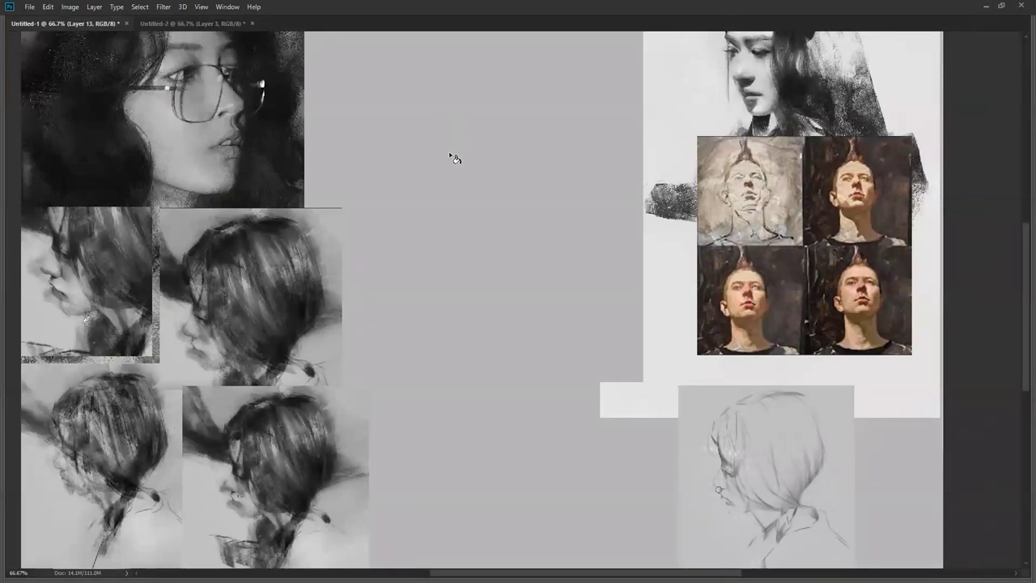
key(Tab)
key(Tab)
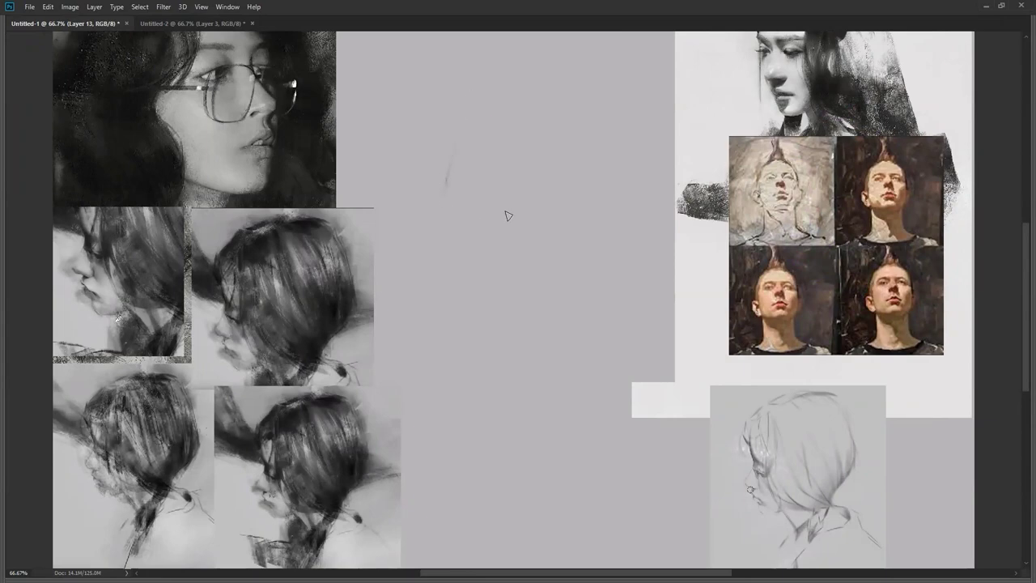
Step: Sketch a face's eyebrows, eyes, nose and hairline on the grey area using the triangle brush
drag(509, 218, 470, 211)
drag(446, 193, 455, 212)
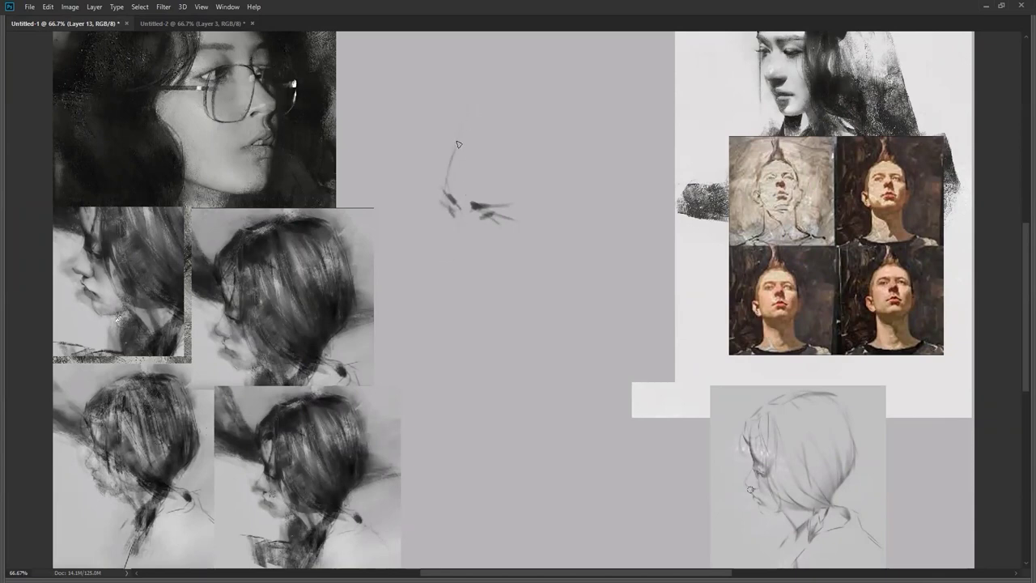
drag(451, 158, 468, 124)
drag(467, 150, 555, 203)
drag(462, 216, 453, 243)
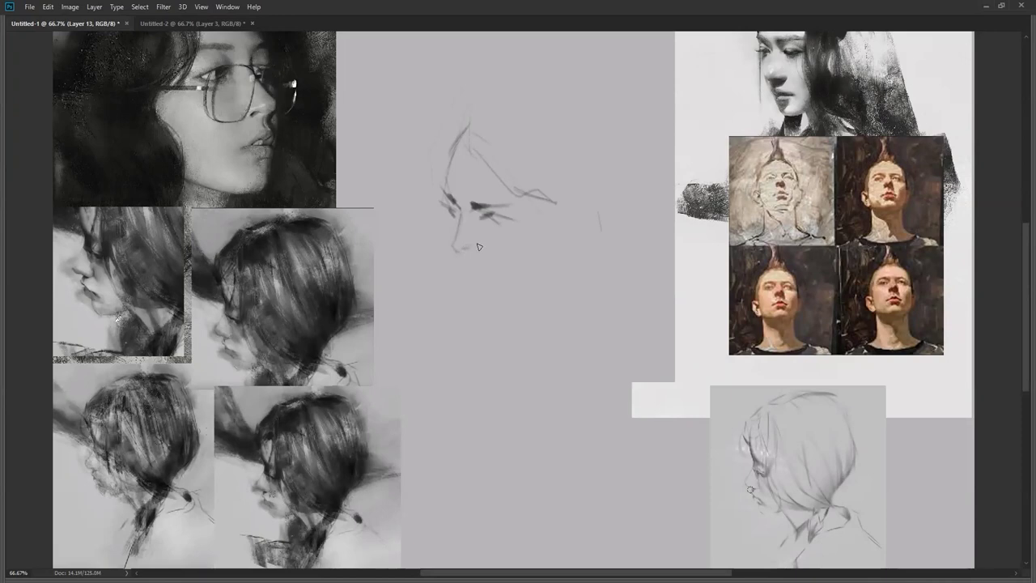
Step: Flip the canvas horizontally and sketch the mouth, ear, side of the face and long outer hair lines
key(ctrl+shift+h)
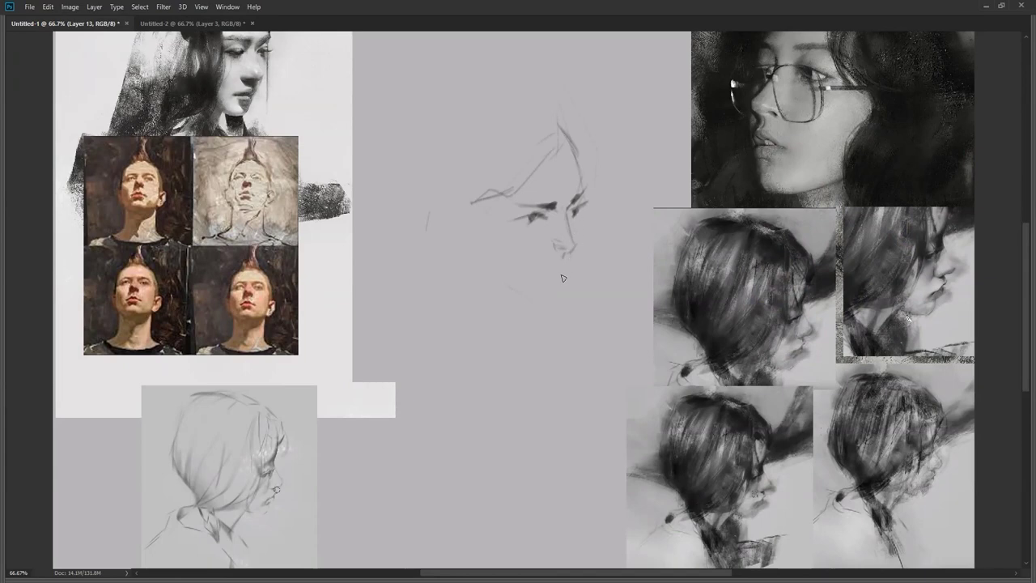
drag(569, 253, 559, 285)
drag(441, 163, 468, 201)
drag(440, 157, 466, 200)
mouse_move(502, 196)
mouse_down()
mouse_move(478, 241)
mouse_move(478, 297)
mouse_up()
drag(426, 217, 398, 320)
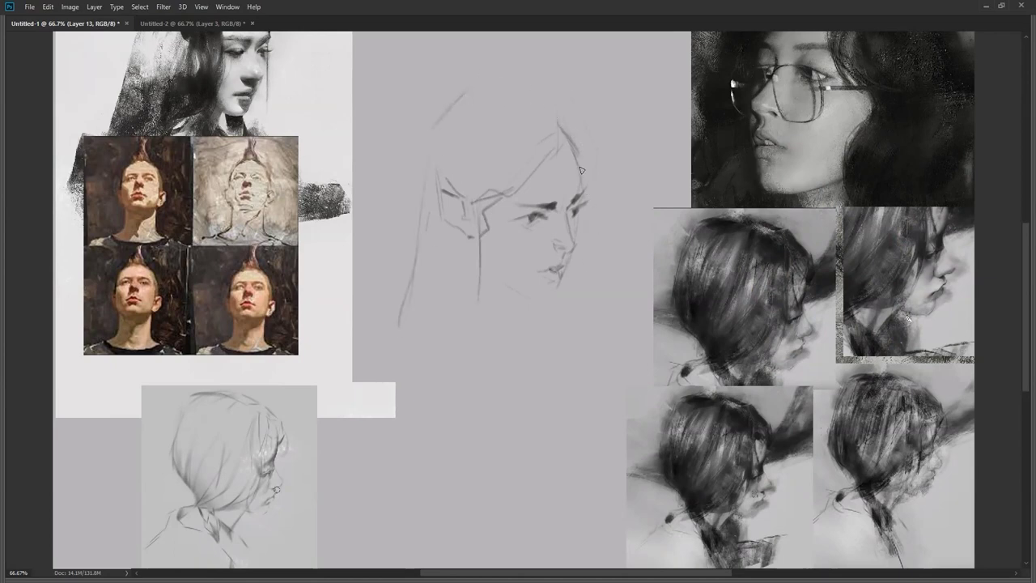
Step: Sketch the chin, jaw and hair ends, flipping the canvas horizontally to correct the face's shape
drag(578, 316, 574, 326)
drag(545, 301, 521, 301)
key(ctrl+shift+h)
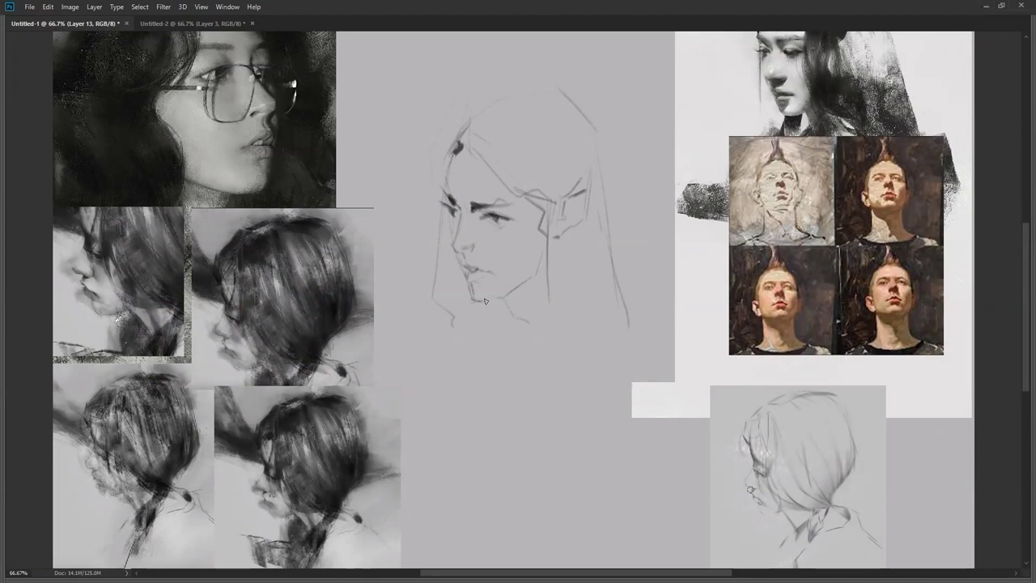
mouse_move(476, 299)
mouse_down()
mouse_move(515, 290)
mouse_move(505, 300)
mouse_up()
key(ctrl+shift+h)
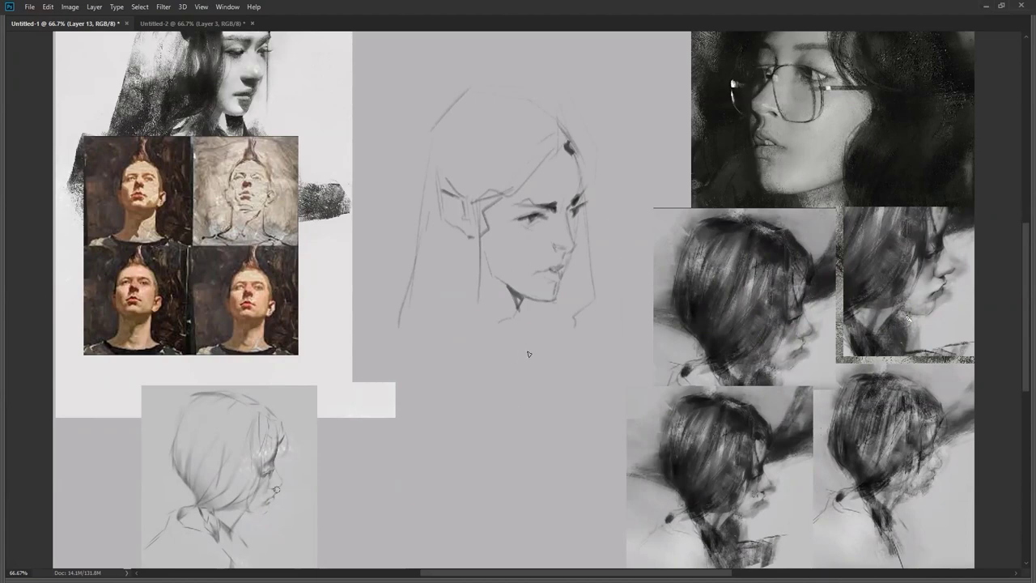
Step: Duplicate the portrait sketch layer and check the available brushes
key(ctrl+j)
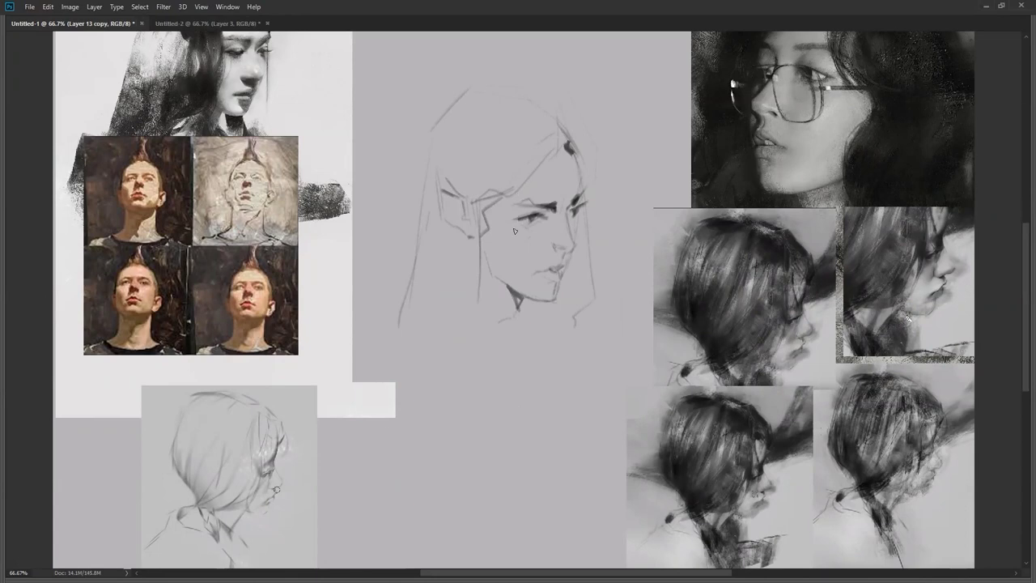
right_click(514, 231)
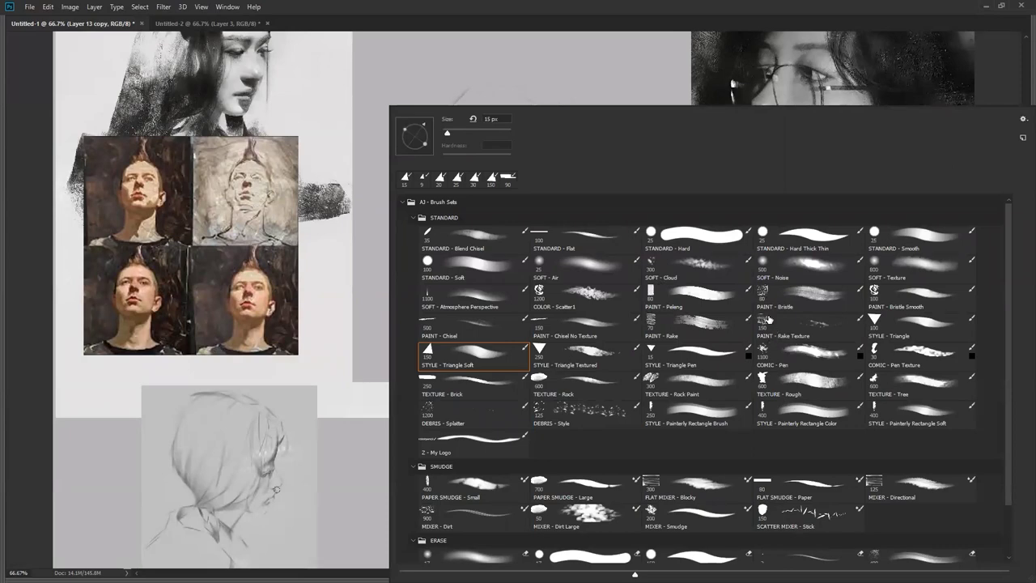
click(555, 66)
Step: Convert the PAINT - Rake Texture Canvas tool preset to a brush preset and move it into the STANDARD brush group
key(Tab)
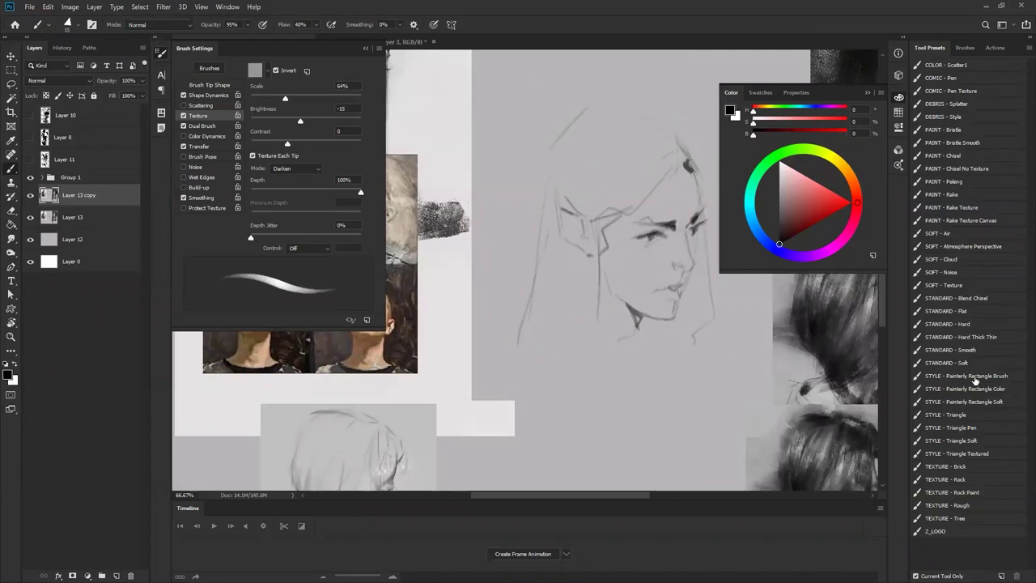
click(977, 223)
right_click(998, 220)
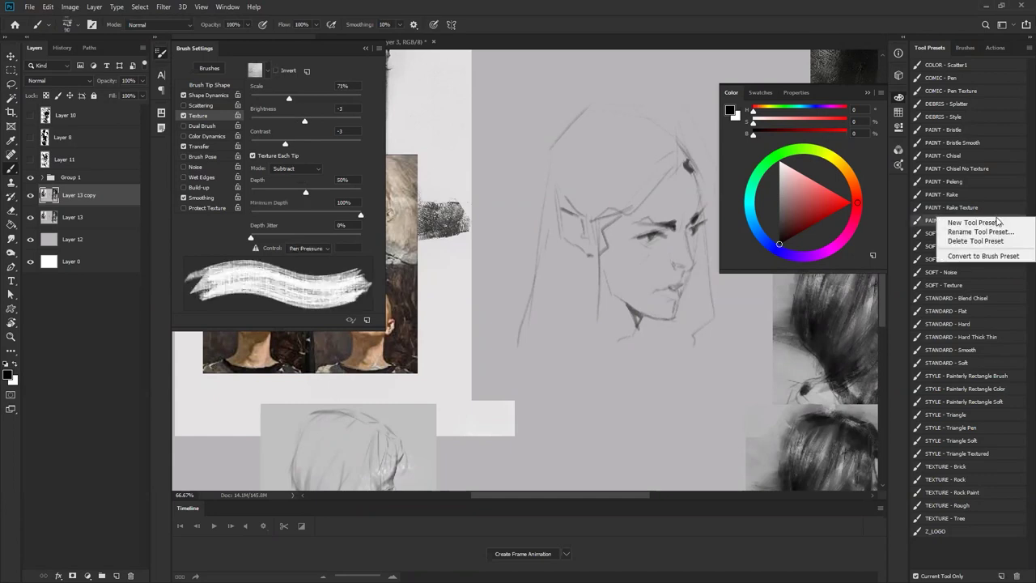
click(980, 259)
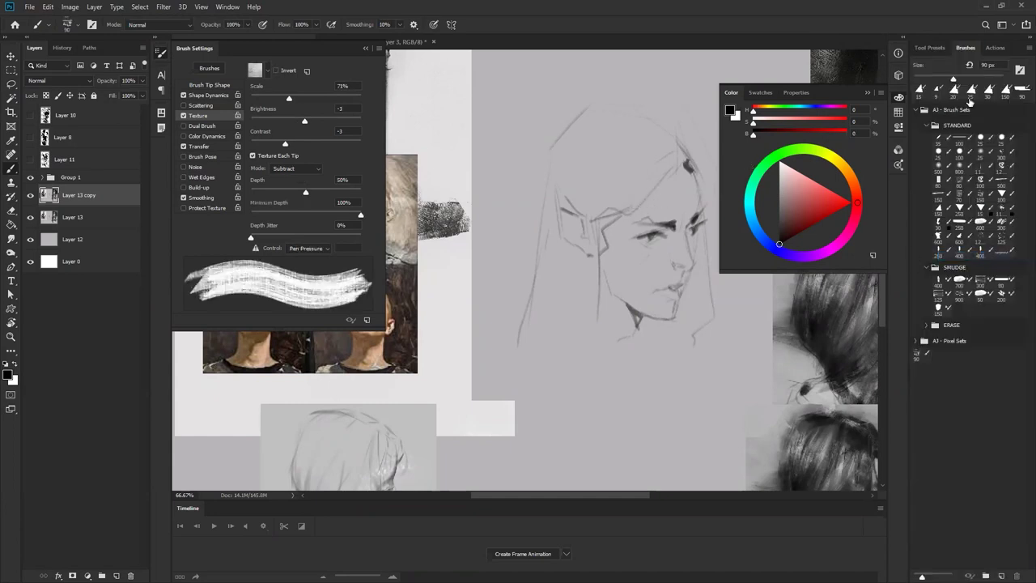
mouse_move(920, 356)
mouse_down()
mouse_move(1009, 216)
mouse_move(991, 204)
mouse_move(998, 198)
mouse_up()
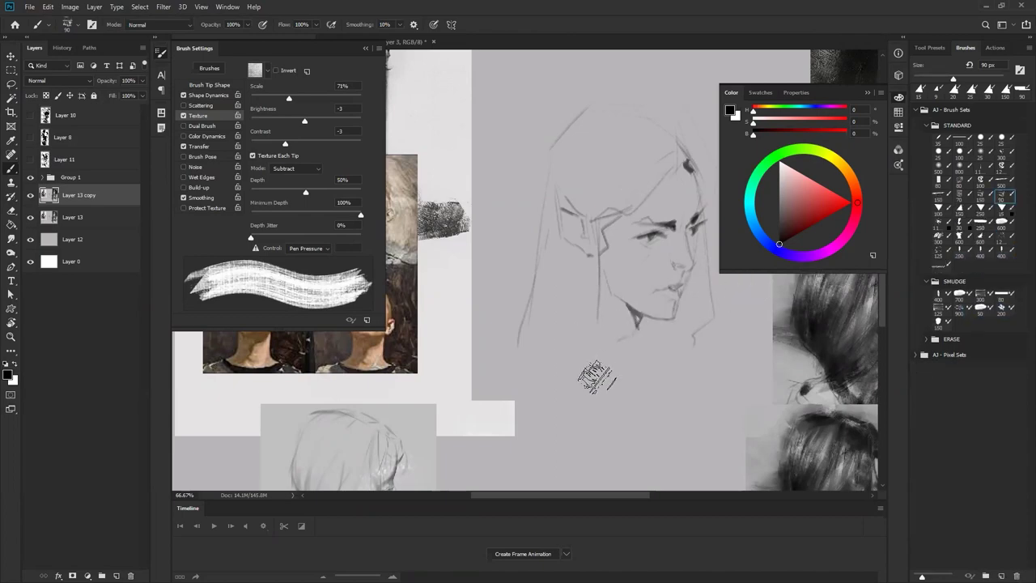
key(Tab)
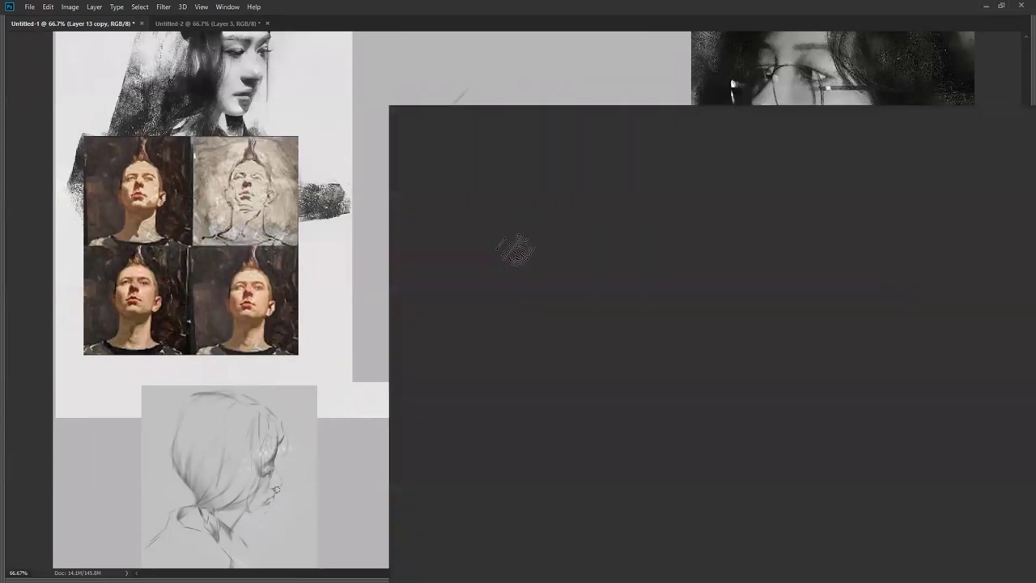
Step: Try the PAINT - Rake Texture Canvas brush with a test stroke across the hair, then undo it
right_click(510, 213)
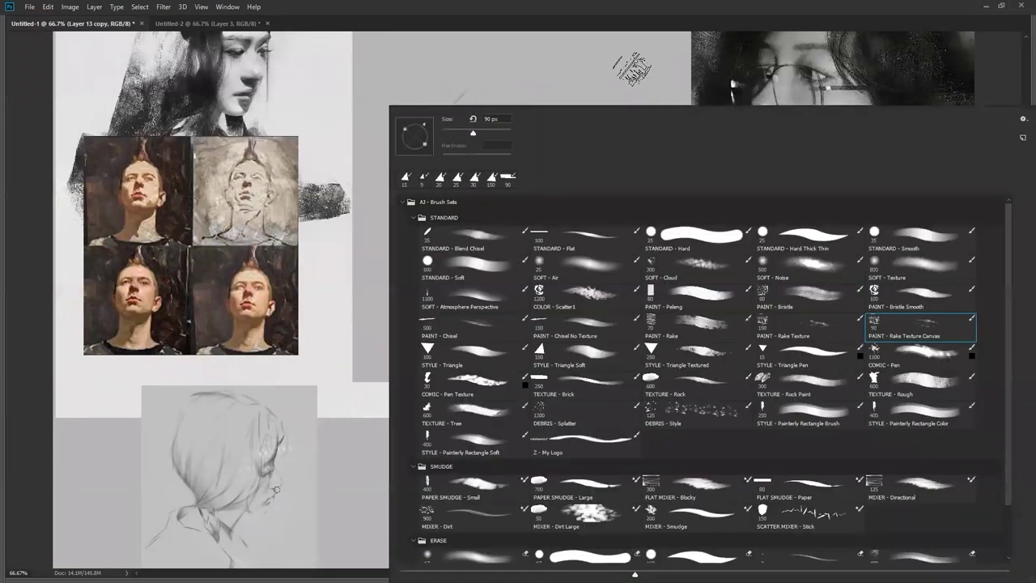
click(627, 66)
mouse_move(450, 95)
mouse_down()
mouse_move(468, 193)
mouse_move(554, 147)
mouse_up()
key(ctrl+z)
key(ctrl+z)
Step: Compare the portrait with the duplicated sketch layer hidden and shown again
key(Tab)
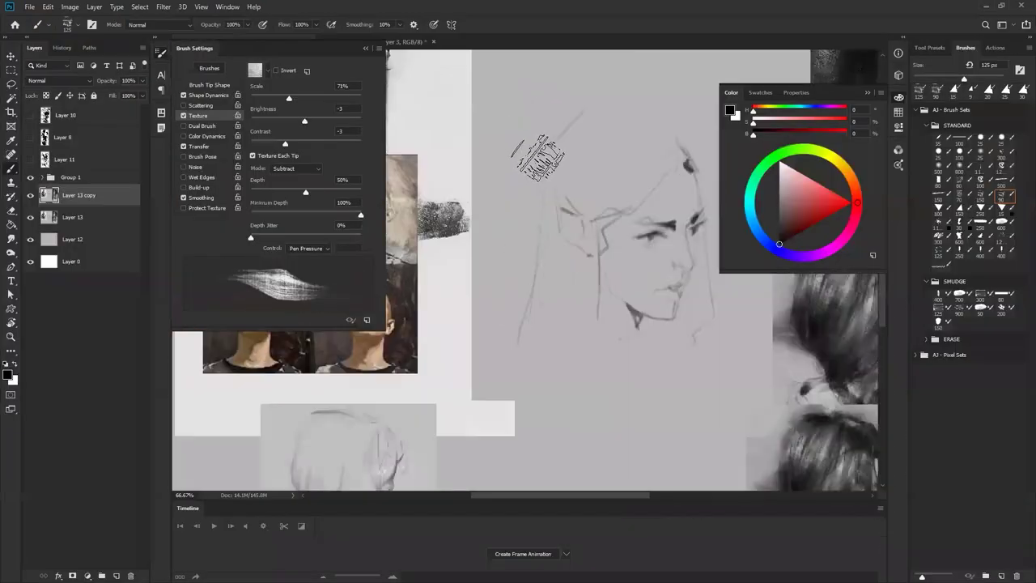
drag(536, 162, 559, 178)
key(Tab)
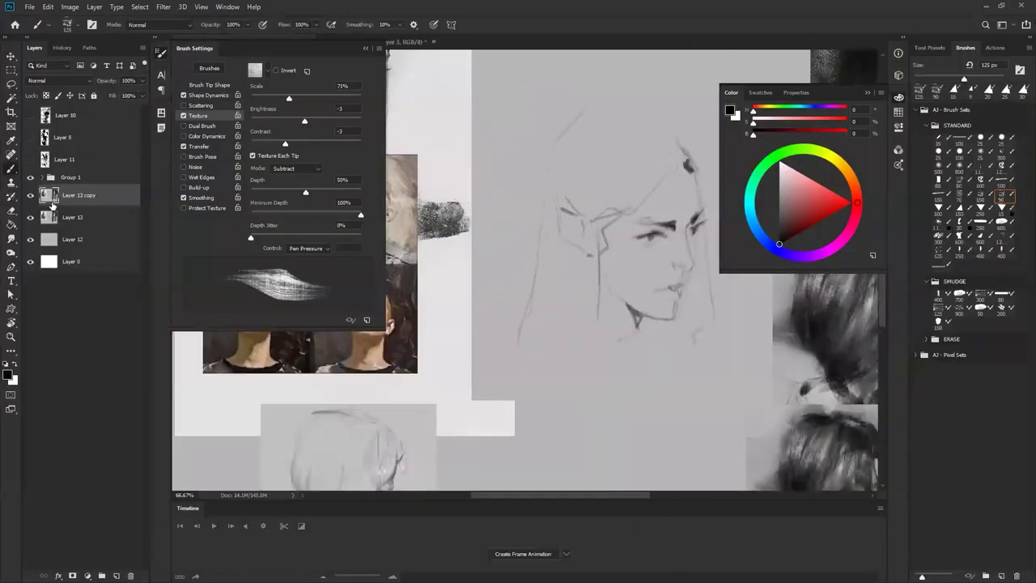
click(30, 200)
click(30, 200)
key(Tab)
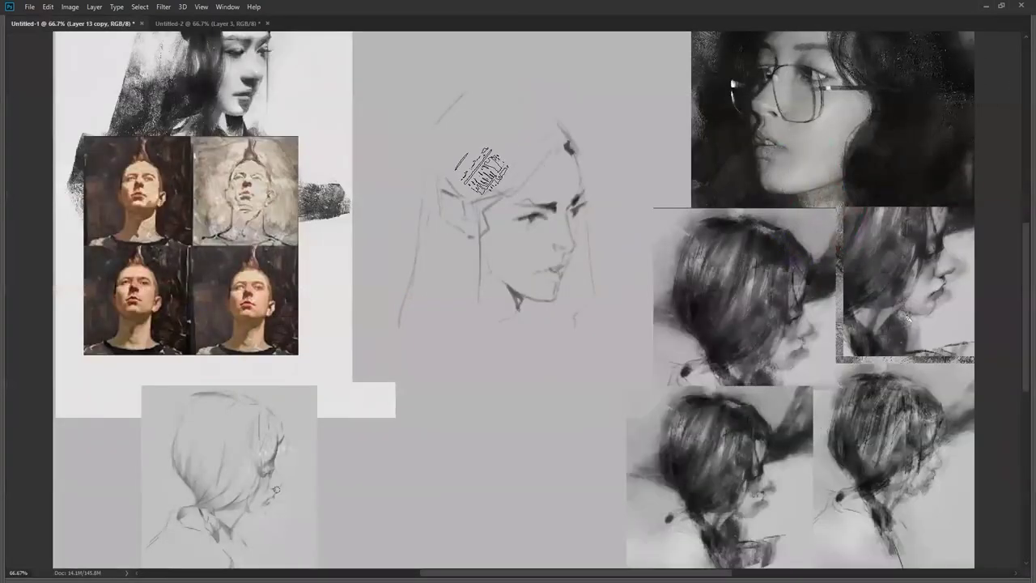
Step: Paint a dark textured band of hair sweeping from the forehead to above the ear with the Rake Texture Canvas brush
mouse_move(485, 197)
mouse_down()
mouse_move(552, 147)
mouse_move(458, 194)
mouse_up()
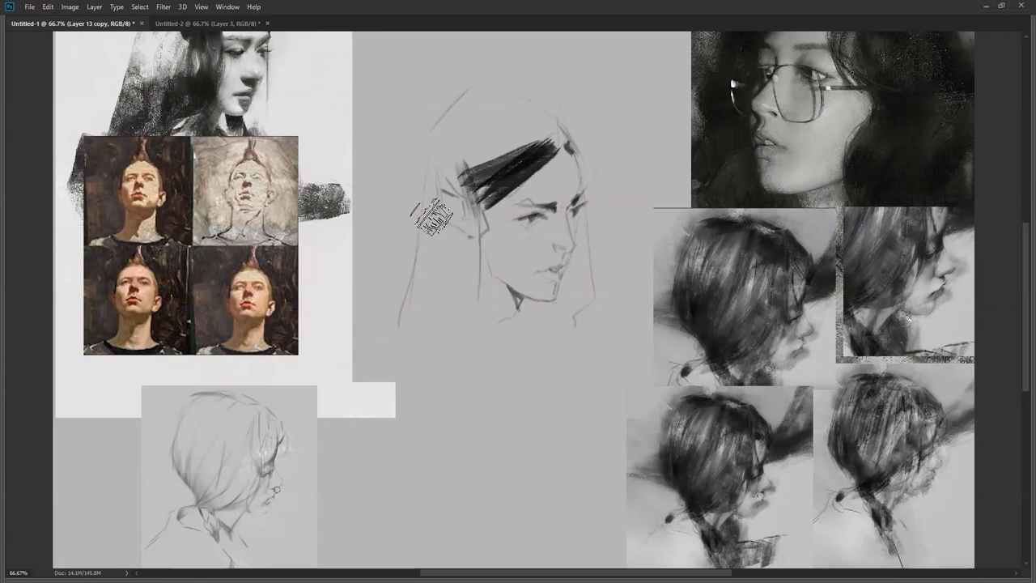
mouse_move(443, 214)
mouse_down()
mouse_move(479, 249)
mouse_move(477, 325)
mouse_move(404, 329)
mouse_move(395, 313)
mouse_move(437, 125)
mouse_move(459, 98)
mouse_move(494, 89)
mouse_move(542, 103)
mouse_move(564, 145)
mouse_up()
key(ctrl+z)
Step: Block in the hair on the crown and behind the ear with dark textured strokes inside sharp-edged selections
mouse_move(465, 227)
mouse_down()
mouse_move(482, 316)
mouse_move(463, 215)
mouse_move(468, 377)
mouse_up()
mouse_move(403, 201)
mouse_down()
mouse_move(447, 392)
mouse_move(505, 200)
mouse_up()
mouse_move(506, 77)
mouse_down()
mouse_move(564, 182)
mouse_move(555, 190)
mouse_move(453, 89)
mouse_move(547, 85)
mouse_move(547, 109)
mouse_move(458, 150)
mouse_move(401, 198)
mouse_move(426, 190)
mouse_move(443, 146)
mouse_move(514, 158)
mouse_move(498, 150)
mouse_move(516, 148)
mouse_move(546, 111)
mouse_move(467, 186)
mouse_move(510, 113)
mouse_move(409, 183)
mouse_move(406, 198)
mouse_move(527, 131)
mouse_move(465, 186)
mouse_move(546, 145)
mouse_move(447, 148)
mouse_up()
key(ctrl+d)
mouse_move(522, 117)
mouse_down()
mouse_move(549, 122)
mouse_move(490, 186)
mouse_move(494, 198)
mouse_move(563, 138)
mouse_move(507, 220)
mouse_up()
key(ctrl+z)
drag(551, 156, 489, 223)
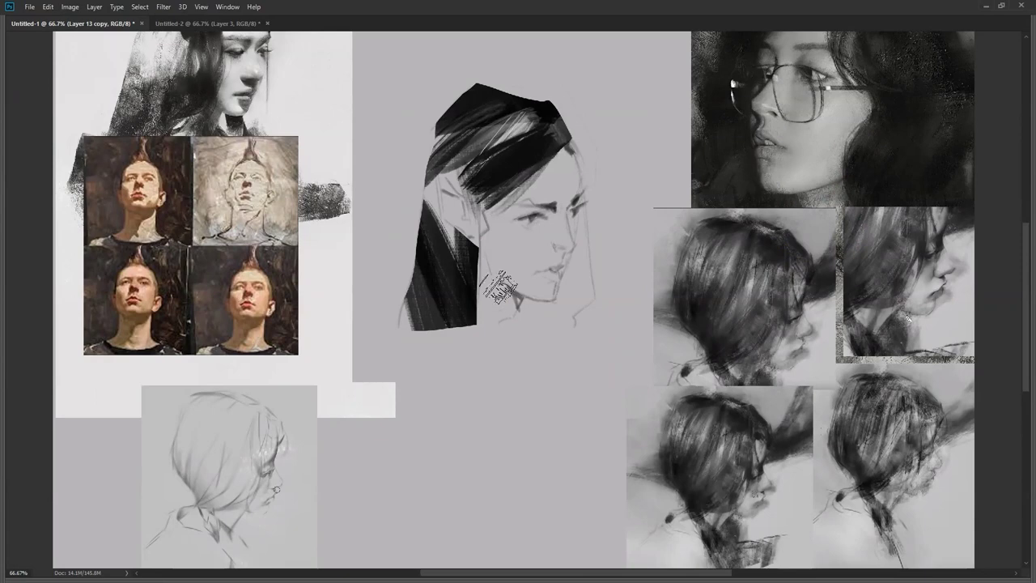
drag(488, 297, 510, 300)
key(ctrl+z)
Step: Add soft grain to the grey background with the SOFT - Noise brush, undoing the heavy strokes around the neck
right_click(498, 318)
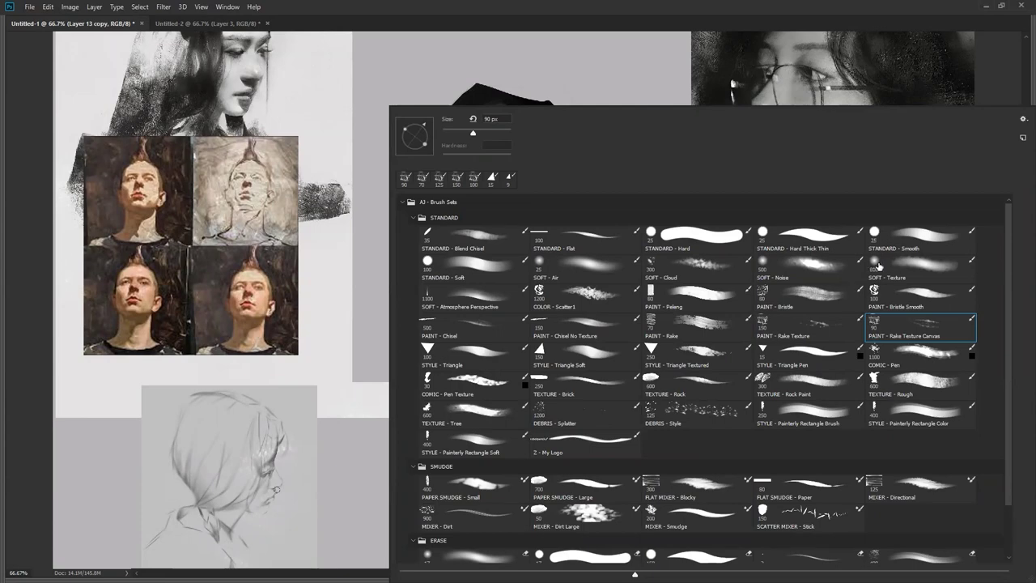
click(802, 274)
click(355, 405)
alt+click(459, 302)
mouse_move(496, 333)
mouse_down()
mouse_move(441, 307)
mouse_move(461, 323)
mouse_up()
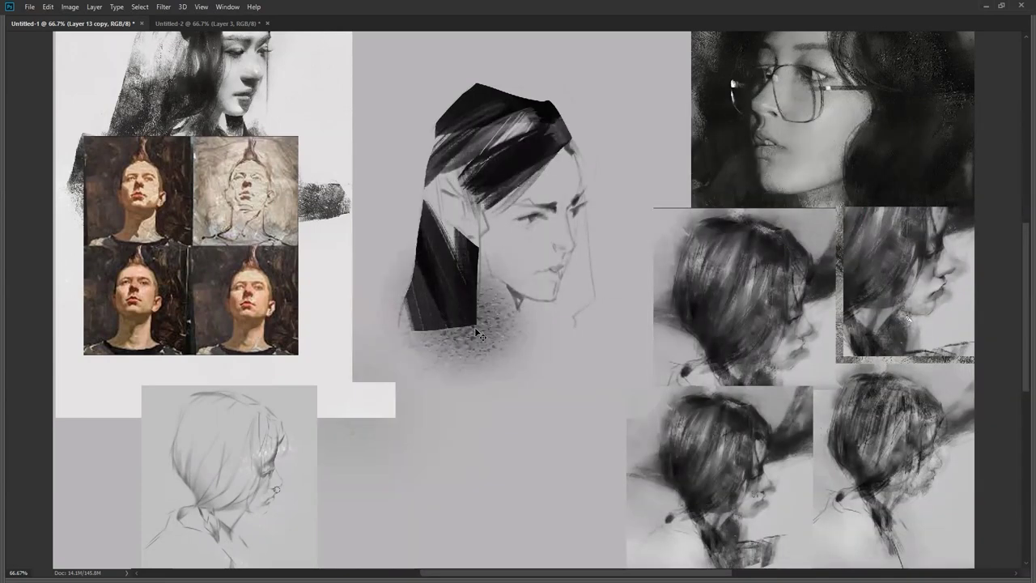
key(ctrl+z)
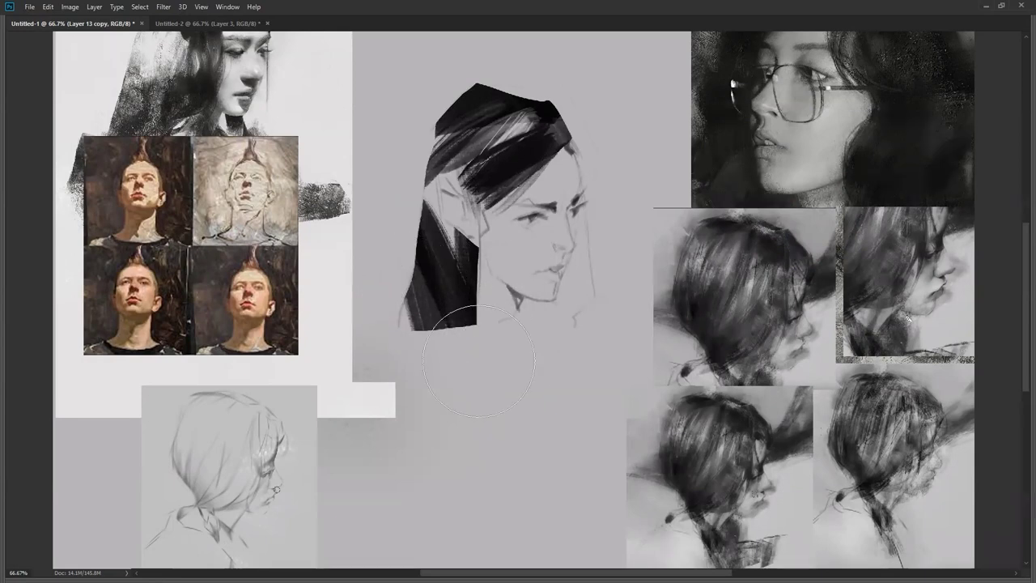
key(ctrl+z)
key(ctrl+z)
Step: Soften the back edge of the hair and add faint texture beyond the forehead and chin with the TEXTURE - Rock Paint brush
key(F5)
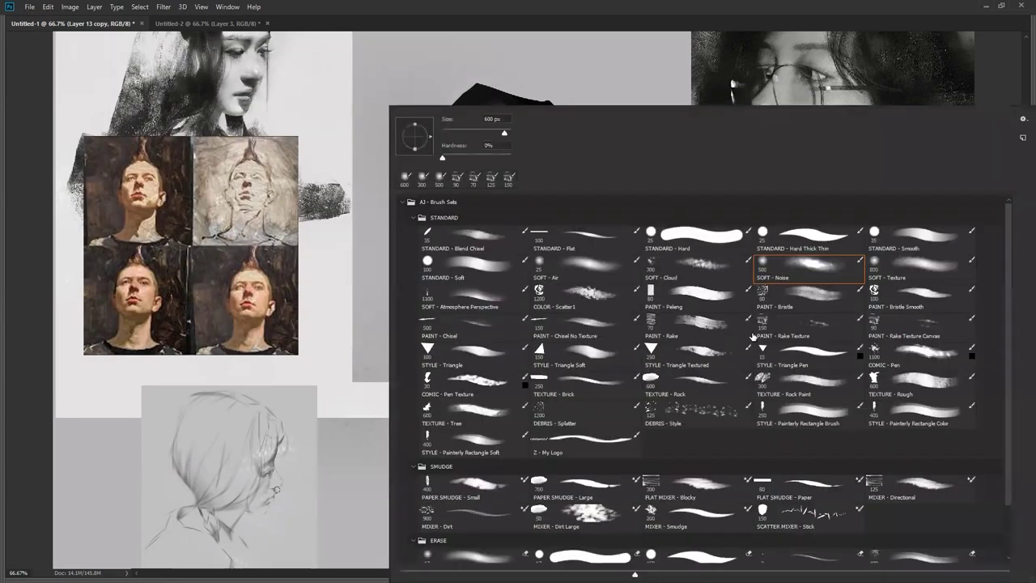
click(779, 385)
key(F5)
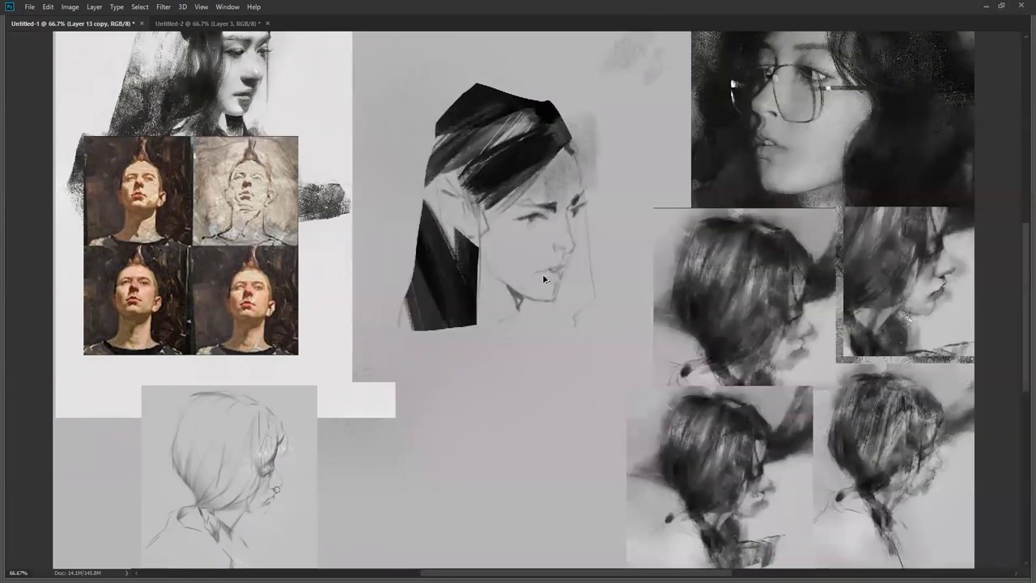
key(ctrl+z)
mouse_move(421, 284)
mouse_down()
mouse_move(467, 362)
mouse_move(410, 252)
mouse_move(410, 273)
mouse_move(445, 326)
mouse_move(418, 303)
mouse_move(411, 276)
mouse_move(403, 303)
mouse_up()
alt+click(383, 223)
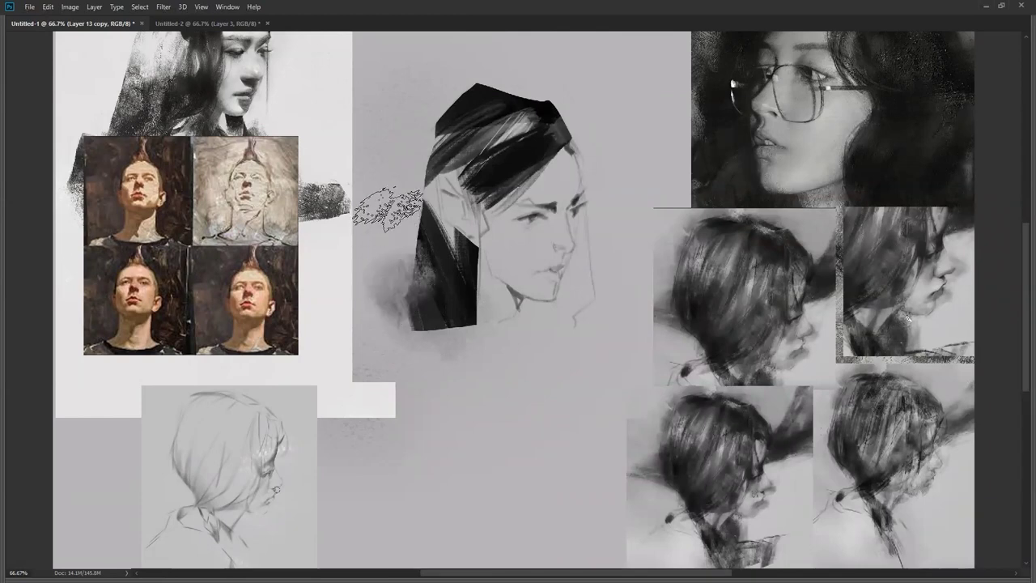
drag(447, 135, 413, 175)
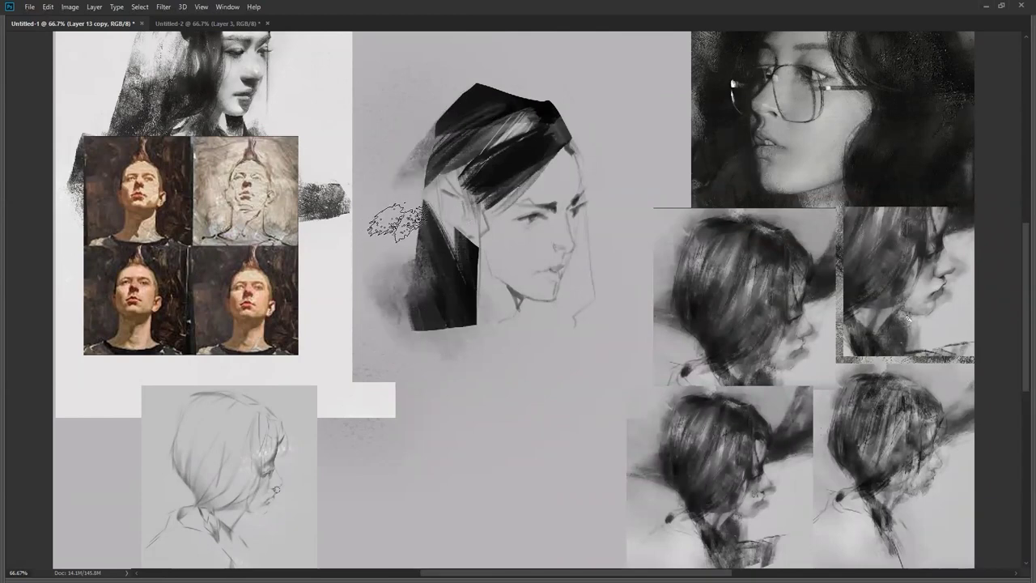
click(384, 217)
drag(410, 240, 442, 260)
mouse_move(368, 195)
mouse_down()
mouse_move(392, 251)
mouse_move(465, 304)
mouse_up()
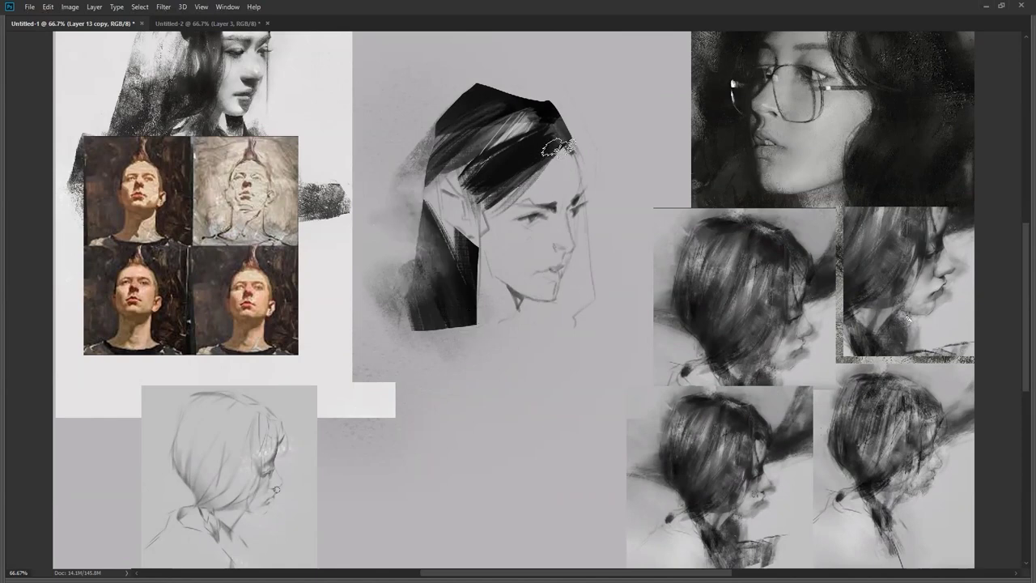
drag(559, 148, 570, 157)
drag(571, 285, 560, 348)
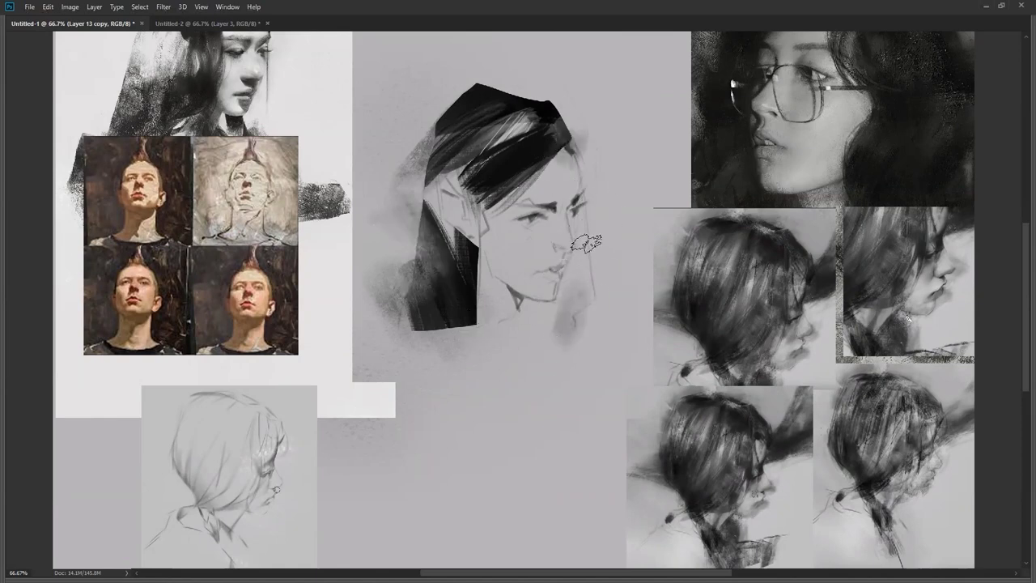
Step: Try dark hair strokes along the far side of the face, then undo them
drag(587, 208, 576, 263)
drag(584, 208, 568, 277)
drag(596, 207, 591, 292)
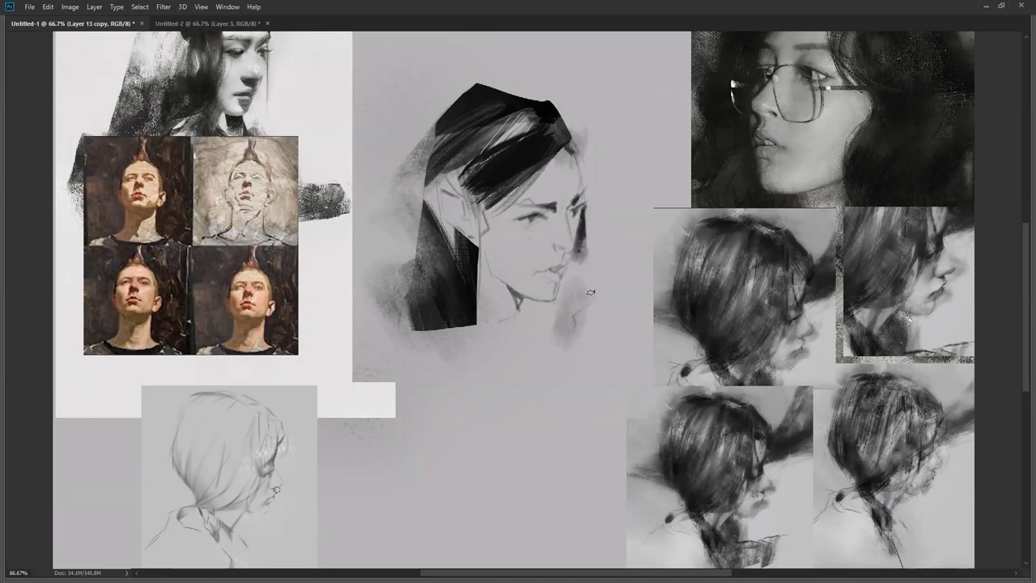
drag(576, 251, 558, 309)
key(ctrl+alt+z)
key(ctrl+alt+z)
key(ctrl+alt+z)
key(ctrl+alt+z)
key(ctrl+alt+z)
key(ctrl+alt+z)
key(ctrl+alt+z)
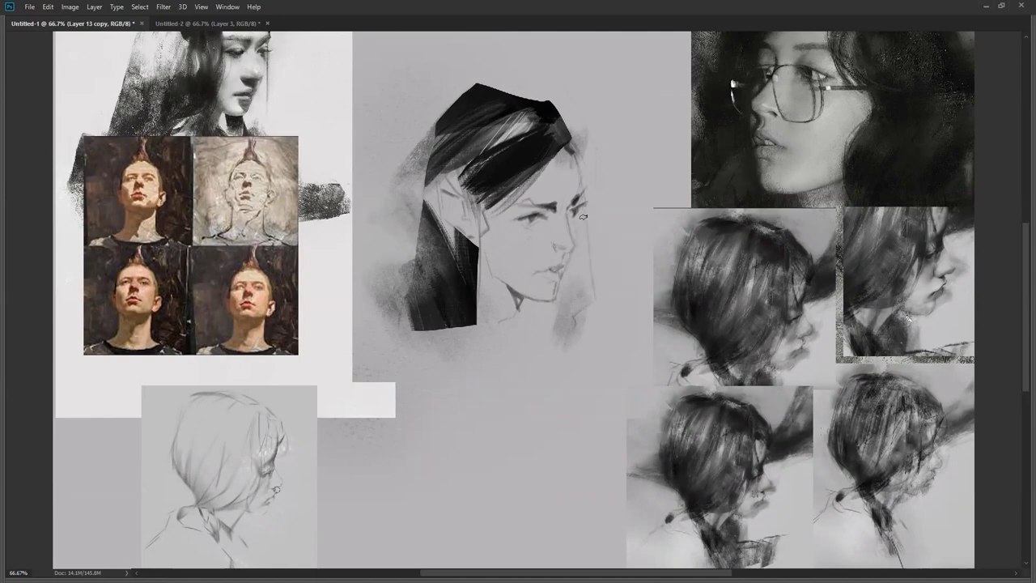
Step: Flip the canvas horizontally and paint dark hair along the far side of the face and below the chin
drag(581, 212, 583, 246)
key(ctrl+shift+h)
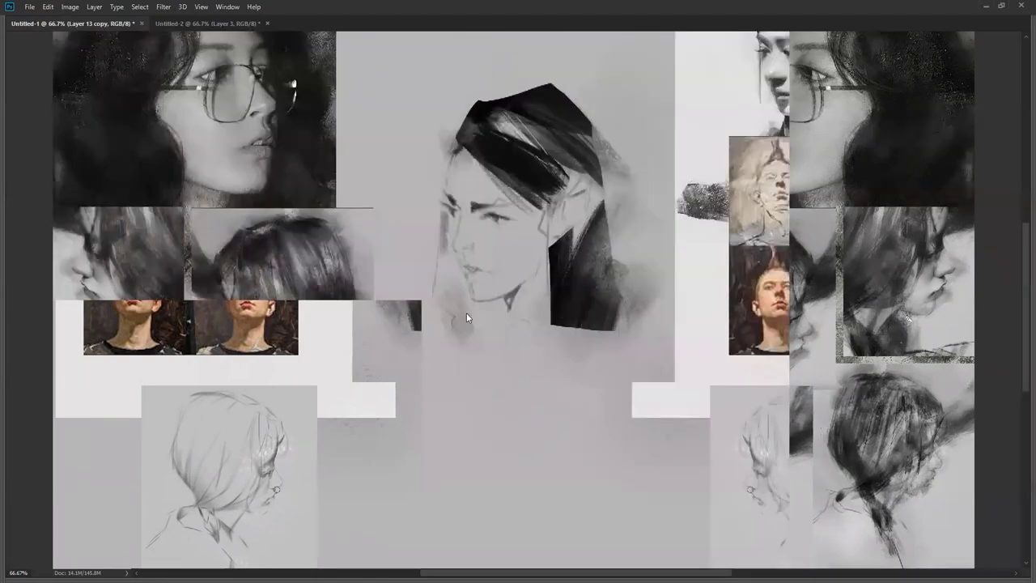
mouse_move(453, 253)
mouse_down()
mouse_move(465, 278)
mouse_move(460, 271)
mouse_up()
mouse_move(445, 227)
mouse_down()
mouse_move(458, 278)
mouse_move(444, 280)
mouse_move(437, 309)
mouse_up()
drag(445, 250, 453, 311)
mouse_move(438, 211)
mouse_down()
mouse_move(431, 299)
mouse_move(430, 279)
mouse_up()
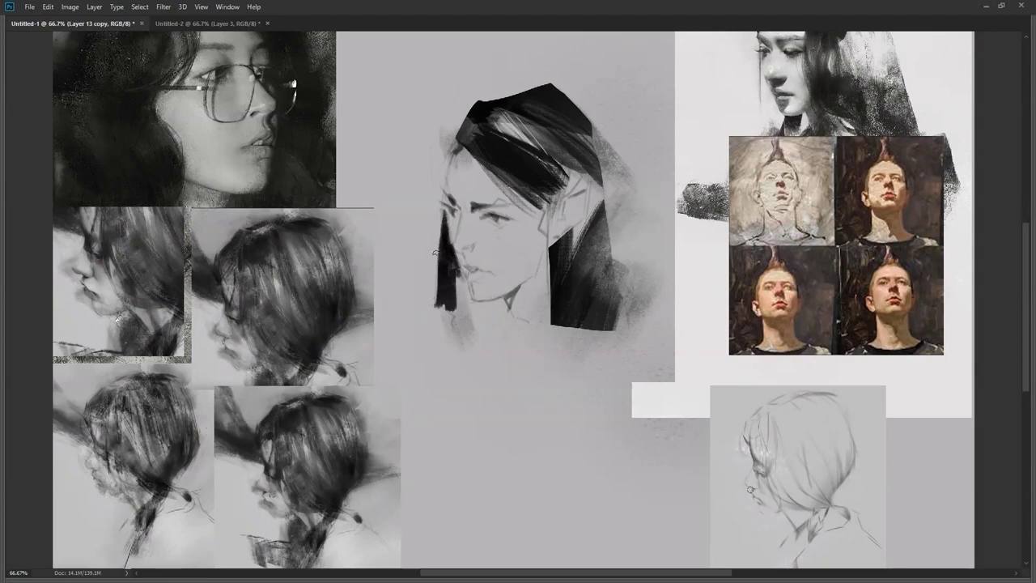
drag(438, 217, 441, 319)
mouse_move(452, 271)
mouse_down()
mouse_move(462, 320)
mouse_move(485, 314)
mouse_move(474, 305)
mouse_move(502, 305)
mouse_move(471, 322)
mouse_move(468, 352)
mouse_up()
Step: Darken the near eyebrow and eye, flip the canvas back, and shade the nose and mouth area
drag(478, 205, 494, 207)
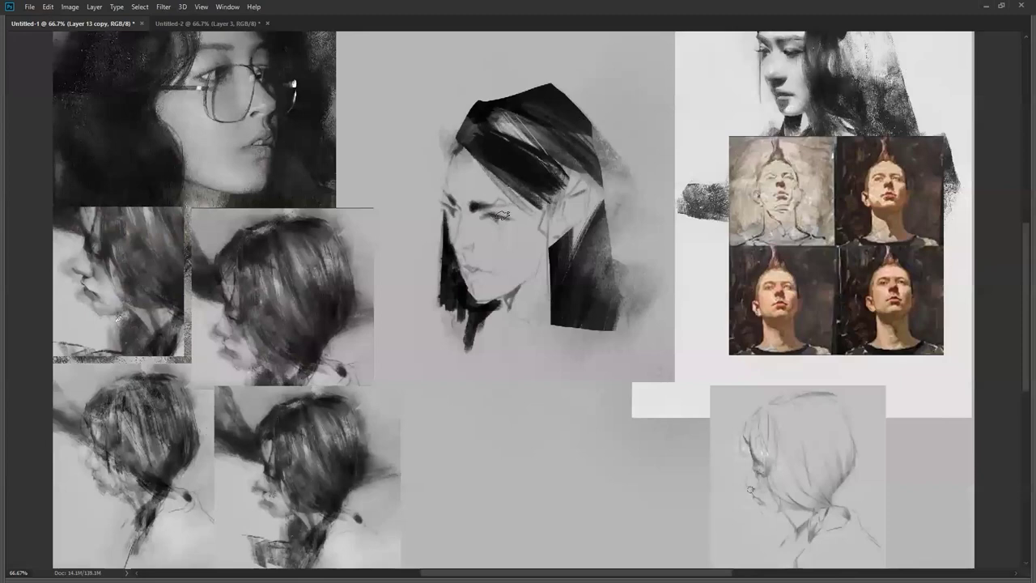
key(ctrl+shift+h)
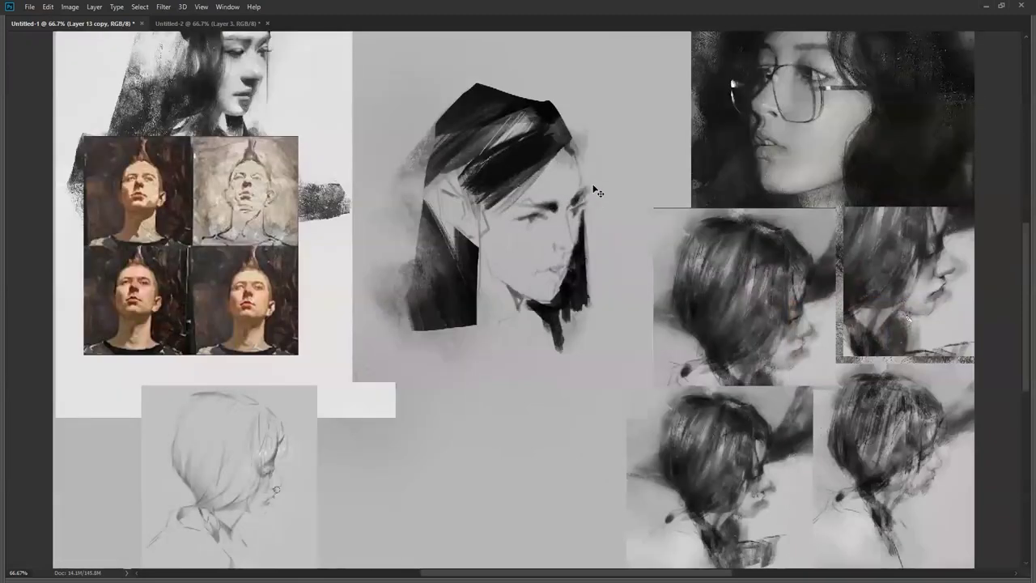
scroll(533, 215, up, 1)
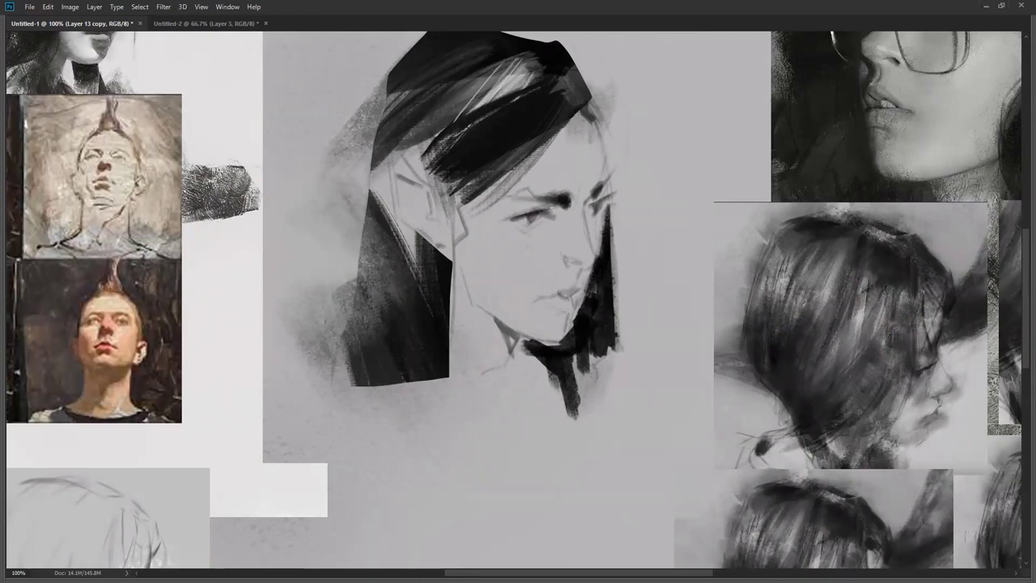
mouse_move(630, 186)
mouse_down()
mouse_move(555, 251)
mouse_move(593, 212)
mouse_up()
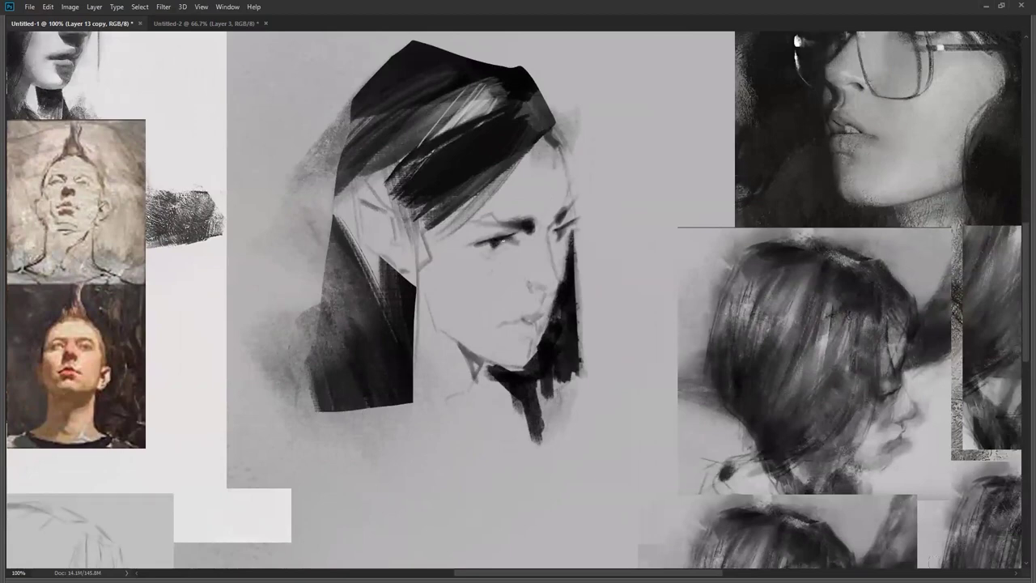
drag(513, 242, 505, 246)
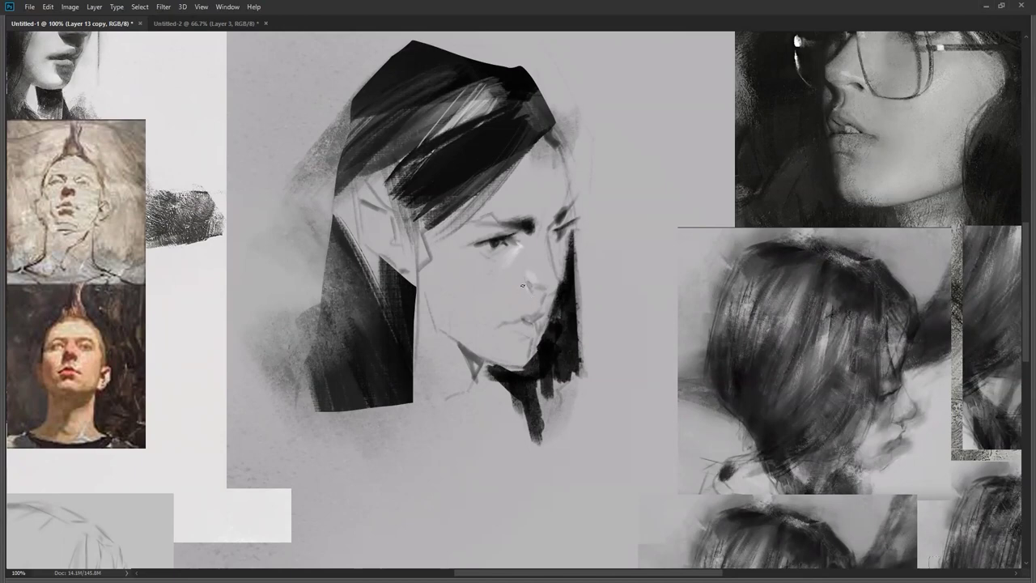
mouse_move(523, 300)
mouse_down()
mouse_move(510, 300)
mouse_move(526, 293)
mouse_up()
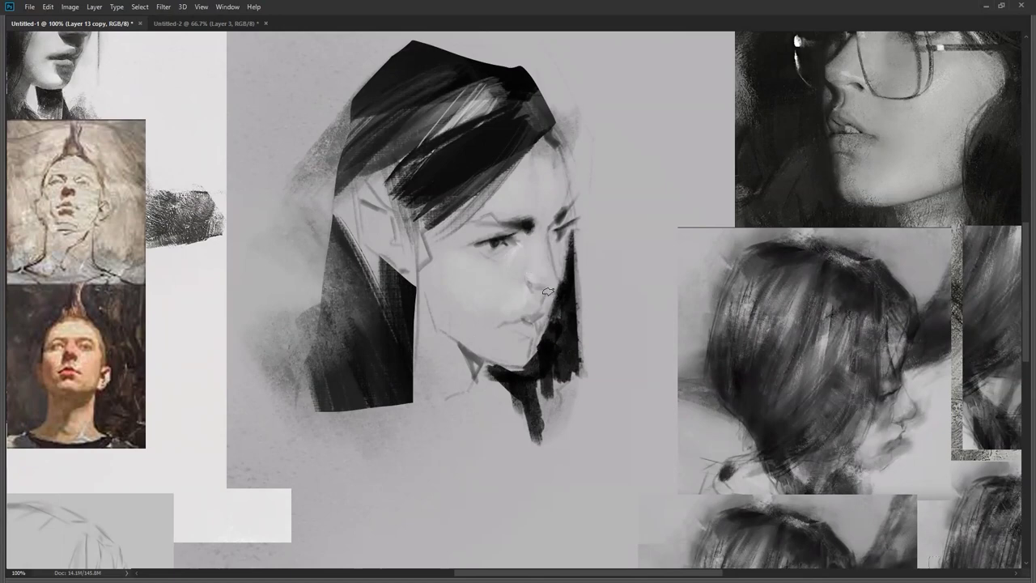
Step: Flip the canvas horizontally, refine the far side of the face, and add dark accents inside and below the ear
key(ctrl+shift+h)
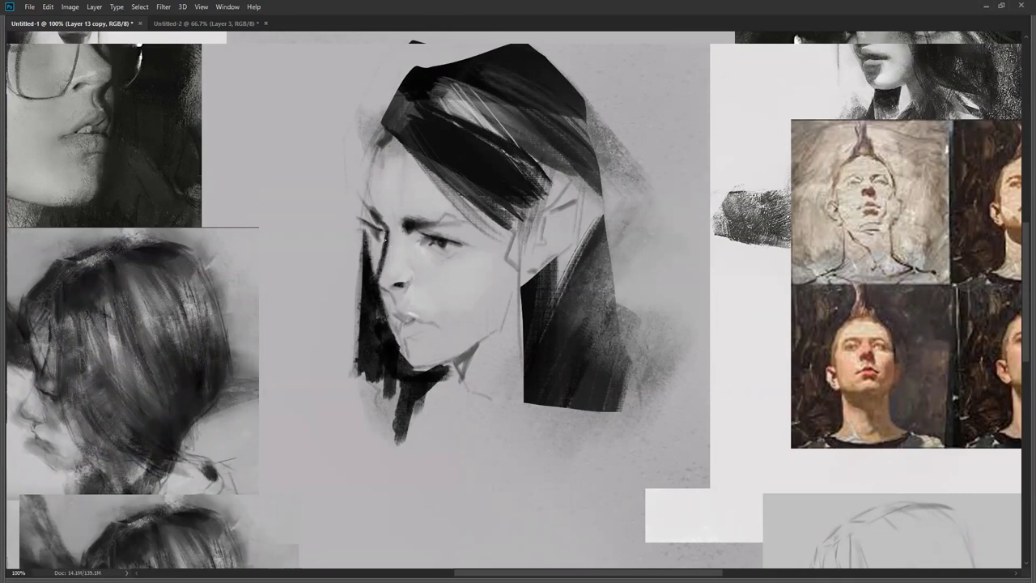
drag(386, 235, 370, 298)
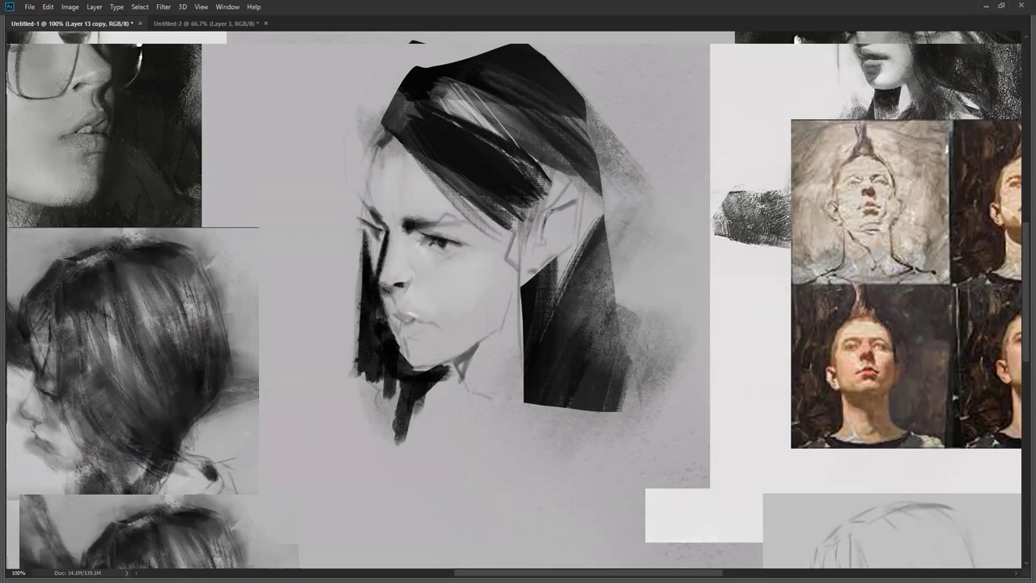
mouse_move(546, 221)
mouse_down()
mouse_move(564, 205)
mouse_move(546, 227)
mouse_up()
mouse_move(583, 185)
mouse_down()
mouse_move(573, 249)
mouse_move(582, 242)
mouse_move(537, 280)
mouse_up()
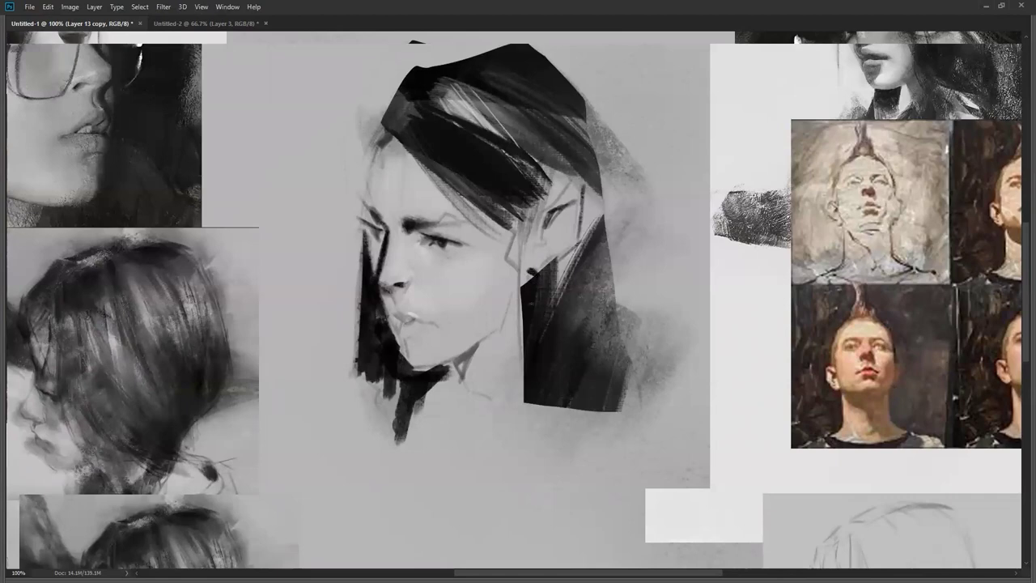
Step: Paint a dark sideburn stroke in front of the ear and darken the contour of the far forehead
drag(512, 224, 516, 269)
drag(376, 143, 366, 191)
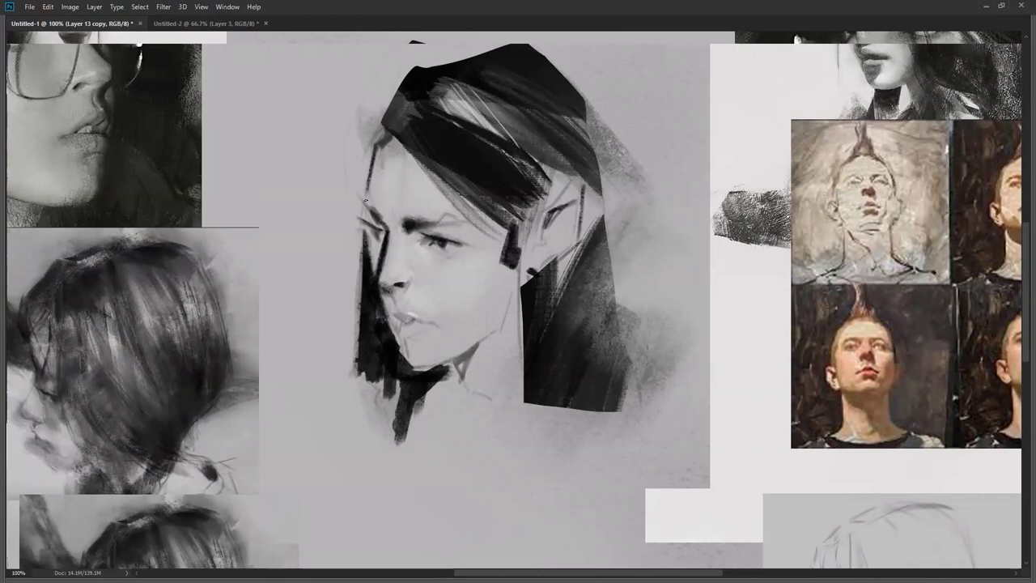
drag(384, 133, 365, 195)
Step: Add a dark hair stroke above the ear, undoing the trial strokes behind it
mouse_move(541, 202)
mouse_down()
mouse_move(574, 171)
mouse_move(561, 167)
mouse_move(546, 204)
mouse_move(579, 167)
mouse_move(589, 214)
mouse_up()
key(ctrl+z)
drag(574, 168, 592, 216)
key(ctrl+z)
drag(578, 168, 592, 213)
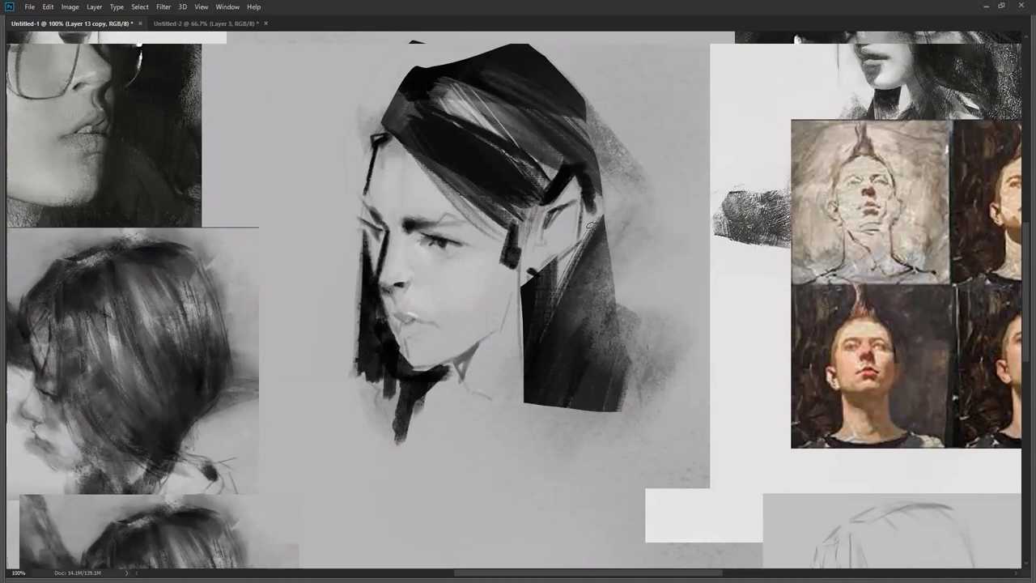
key(ctrl+z)
Step: Flip the canvas horizontally and block in a dark lock of hair behind the ear, reaching down past the earlobe
key(F2)
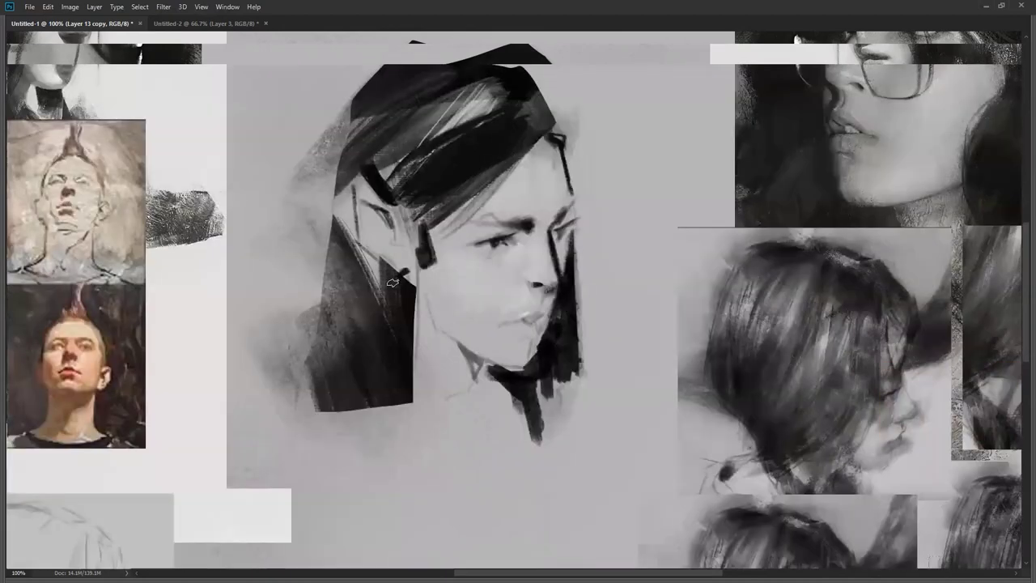
drag(350, 129, 334, 159)
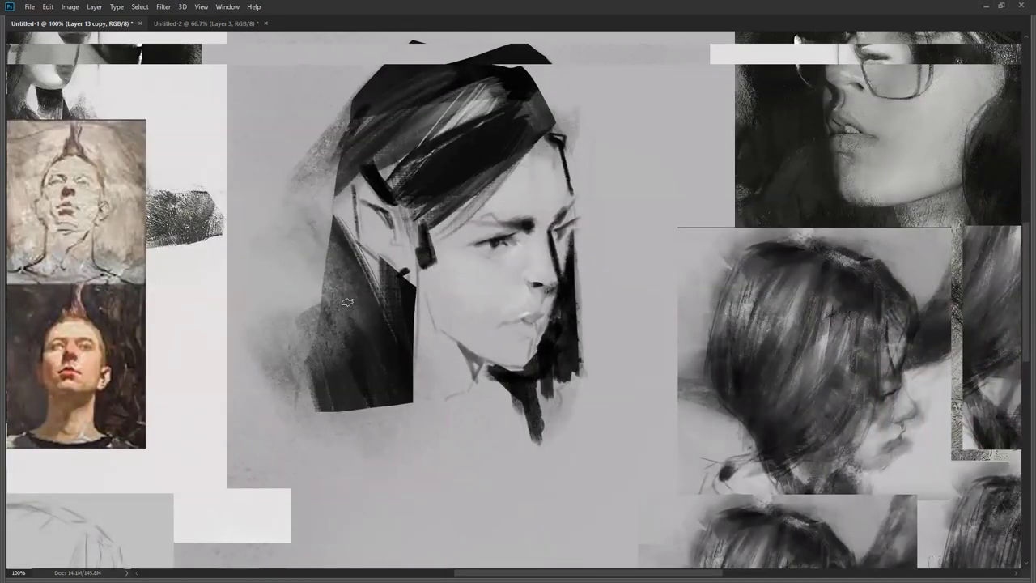
drag(337, 207, 344, 241)
drag(342, 186, 357, 278)
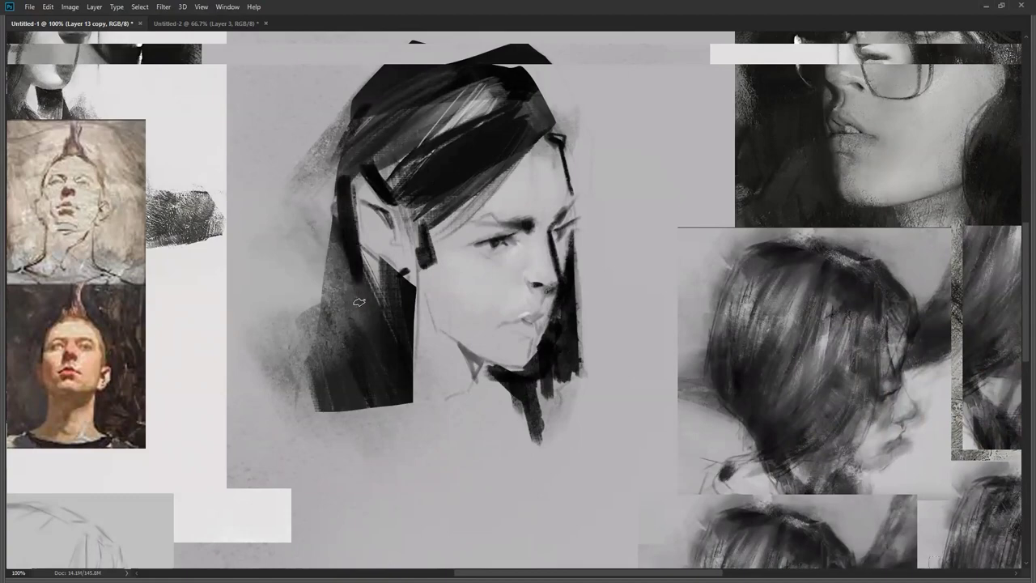
key(ctrl+z)
mouse_move(345, 188)
mouse_down()
mouse_move(357, 273)
mouse_move(331, 272)
mouse_up()
mouse_move(340, 223)
mouse_down()
mouse_move(324, 302)
mouse_move(356, 300)
mouse_up()
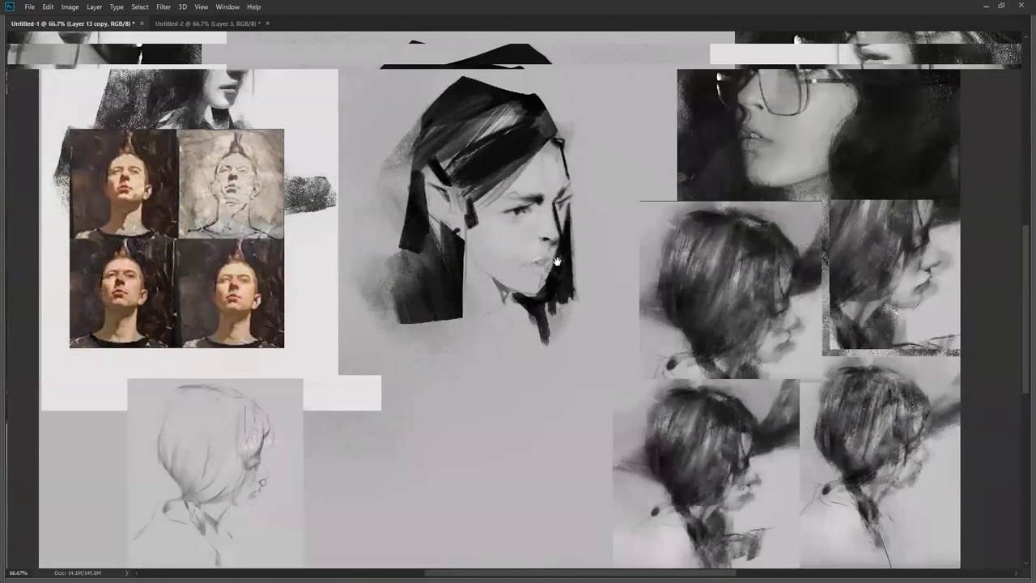
Step: Flip the canvas back and refine the near eye with a fine stroke
drag(560, 250, 550, 337)
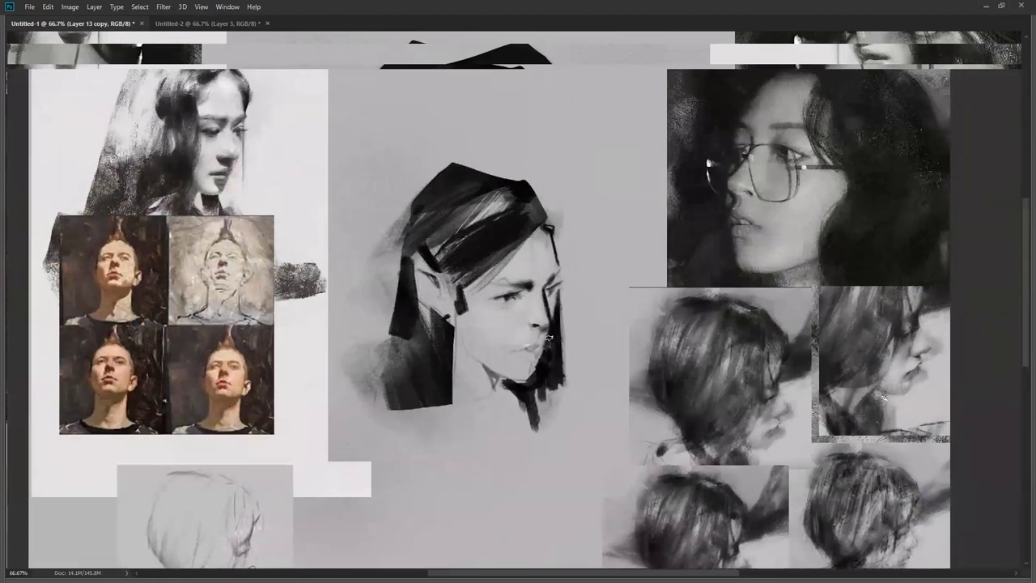
key(ctrl+shift+h)
drag(484, 301, 485, 265)
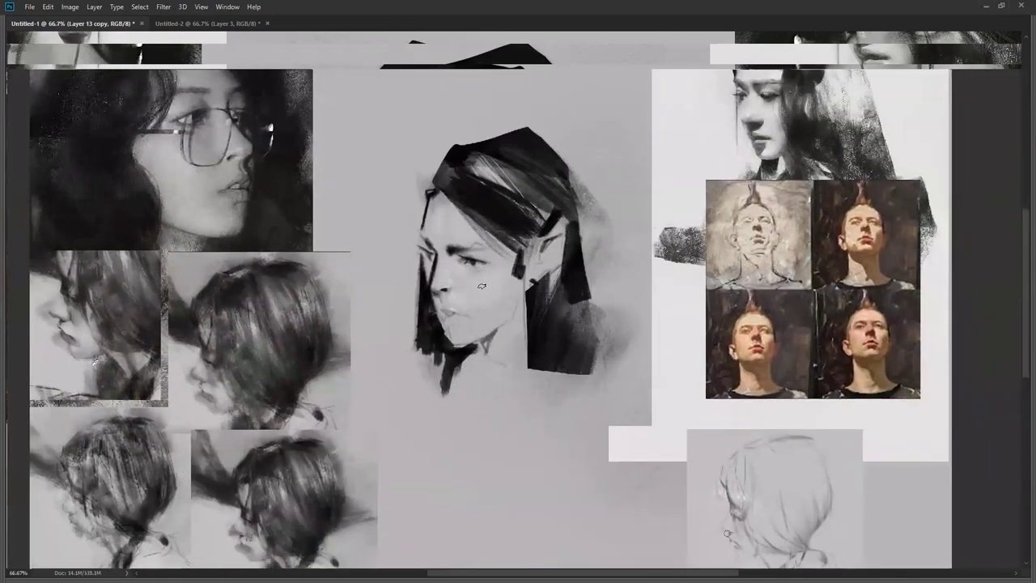
scroll(482, 285, up, 1)
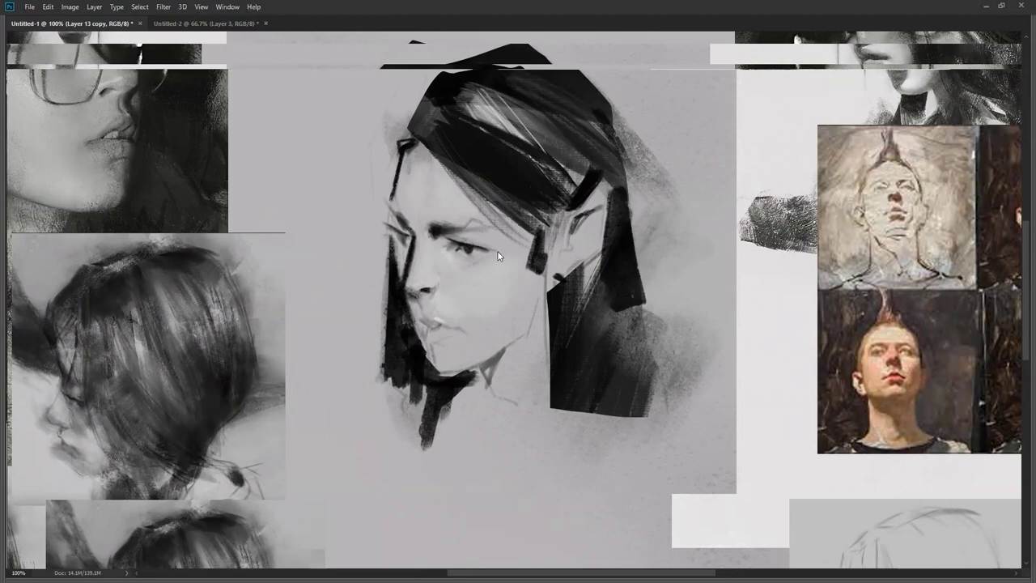
drag(461, 242, 489, 251)
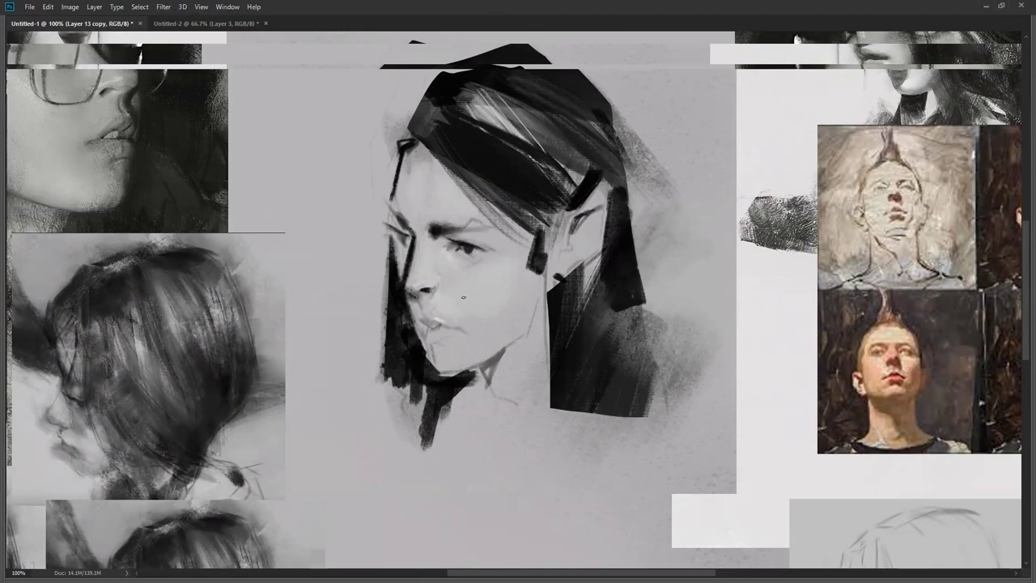
Step: Flip the canvas horizontally and darken the shadow along the near jawline, undoing unsatisfactory strokes
key(ctrl+shift+h)
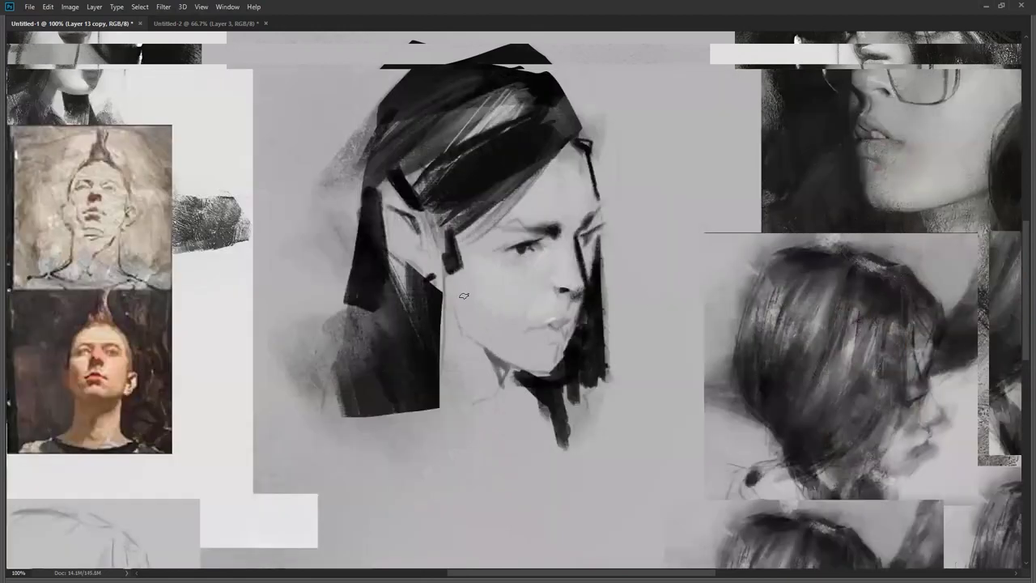
mouse_move(472, 338)
mouse_down()
mouse_move(501, 371)
mouse_move(494, 379)
mouse_up()
key(ctrl+z)
key(ctrl+z)
drag(470, 340, 502, 381)
key(ctrl+z)
drag(478, 344, 506, 371)
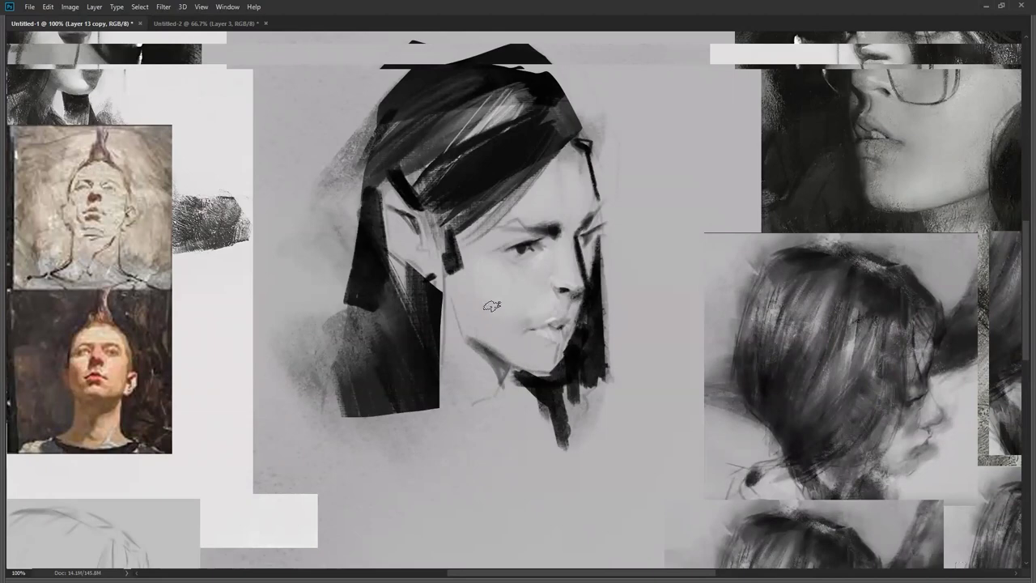
Step: Soften the tone of the near cheek and retouch the upper part of the ear
drag(520, 285, 491, 319)
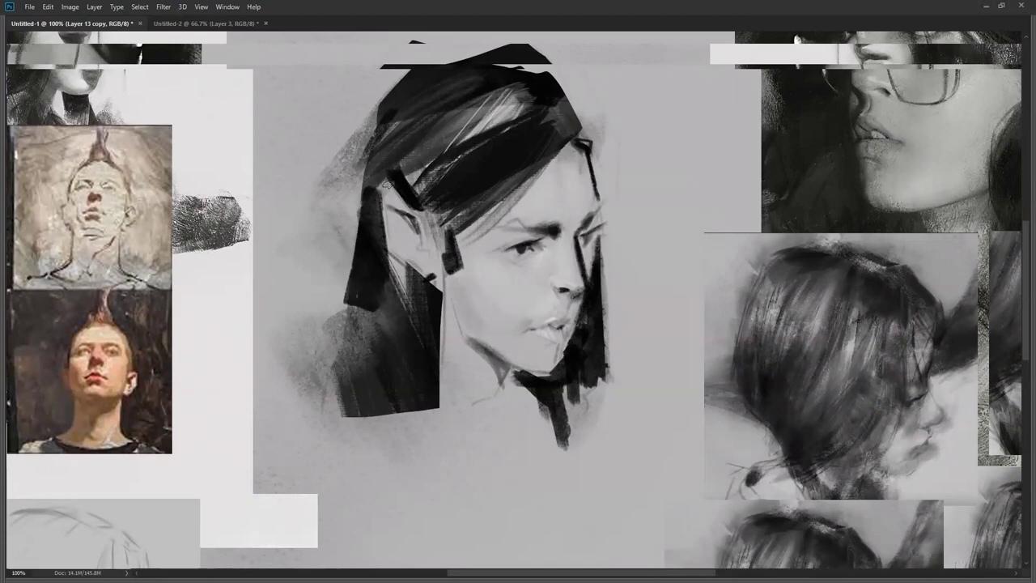
drag(402, 195, 381, 173)
mouse_move(413, 207)
mouse_down()
mouse_move(385, 175)
mouse_move(378, 208)
mouse_up()
Step: Select the PAINT - Rake Texture Canvas brush, rework the hair edge over the forehead, and retouch the far side of the face at a smaller size
right_click(512, 282)
click(921, 332)
click(385, 376)
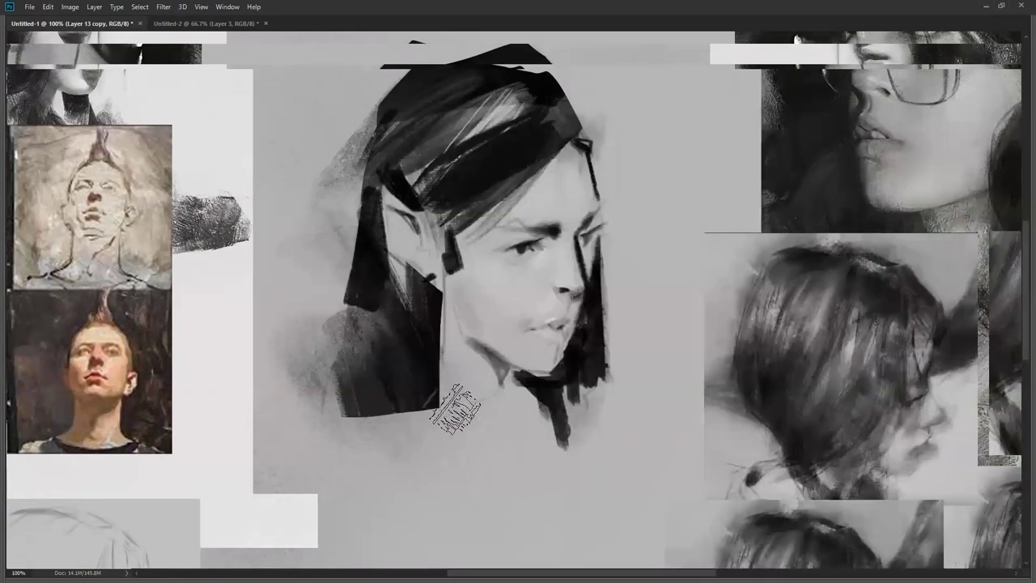
key(v)
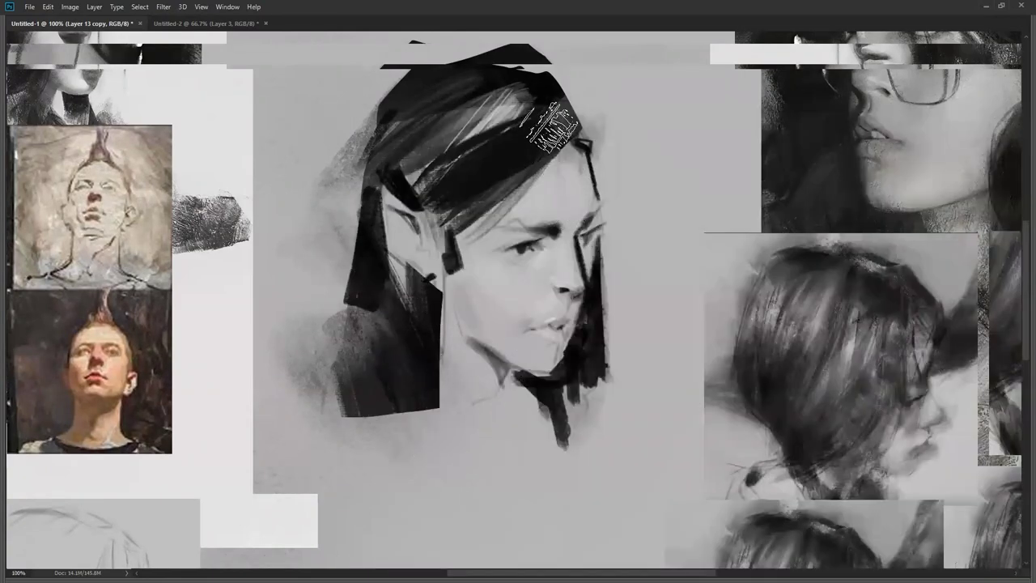
drag(569, 134, 513, 205)
drag(591, 153, 599, 291)
key(bracketleft)
key(bracketleft)
key(bracketleft)
key(bracketleft)
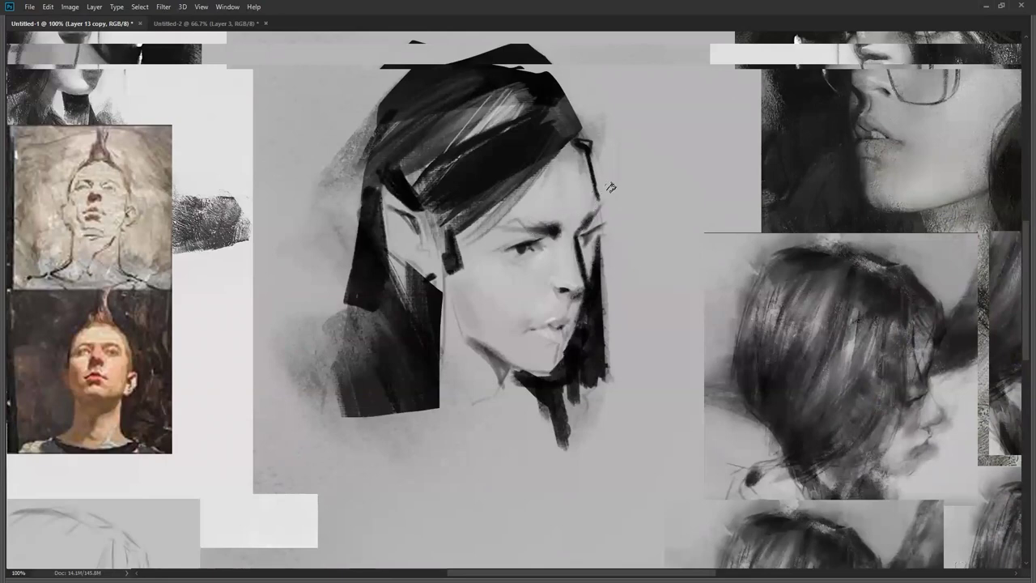
drag(583, 289, 555, 316)
Step: Switch to the STYLE - Triangle brush, reduce its size considerably, and refine the line between the lips
right_click(557, 296)
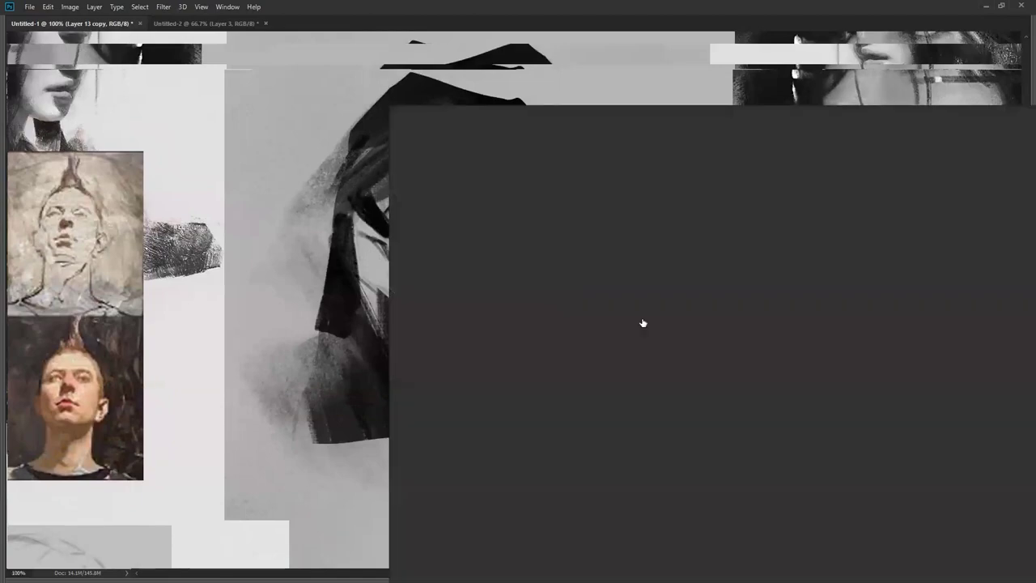
double_click(588, 361)
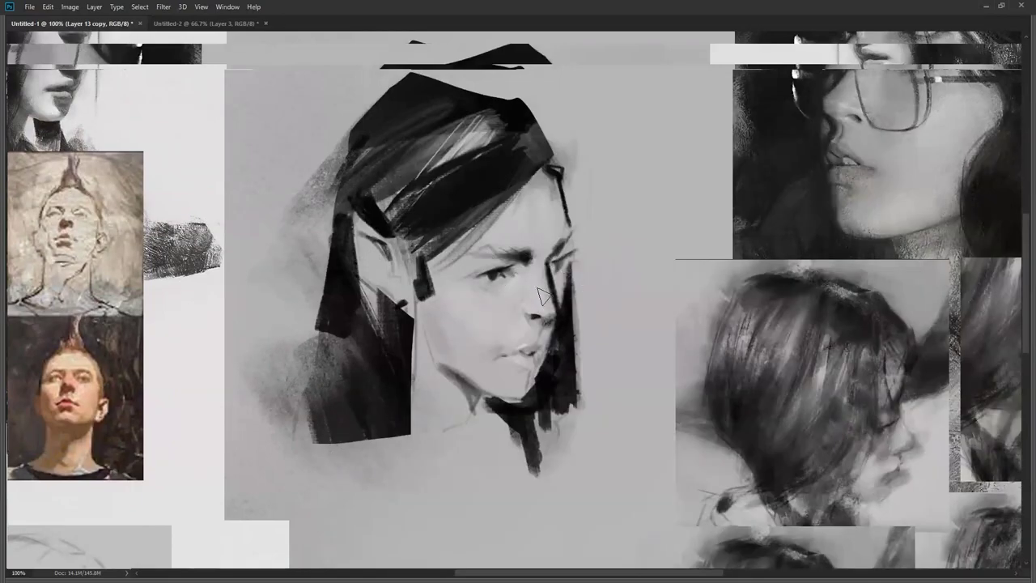
right_click(562, 328)
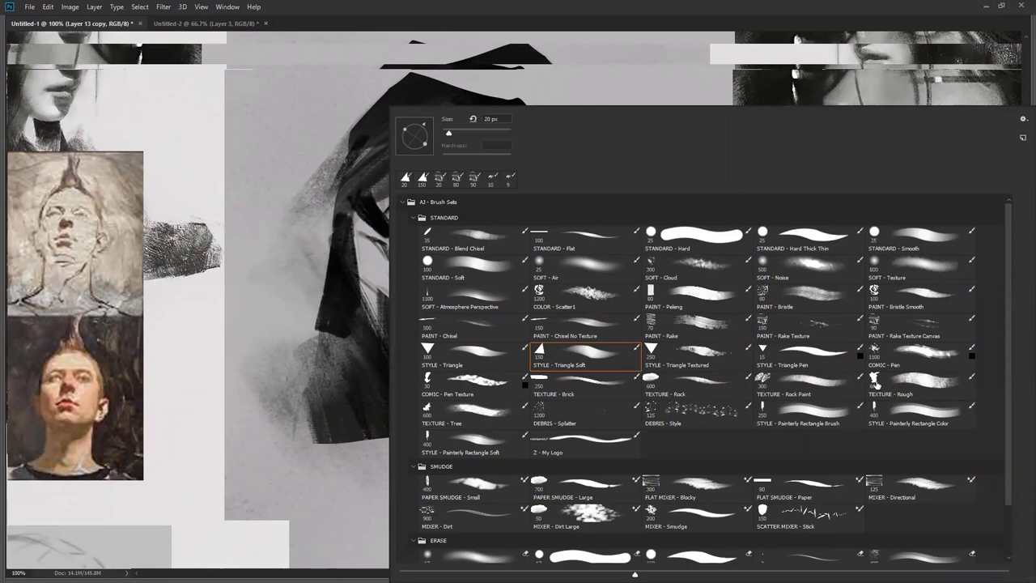
click(799, 424)
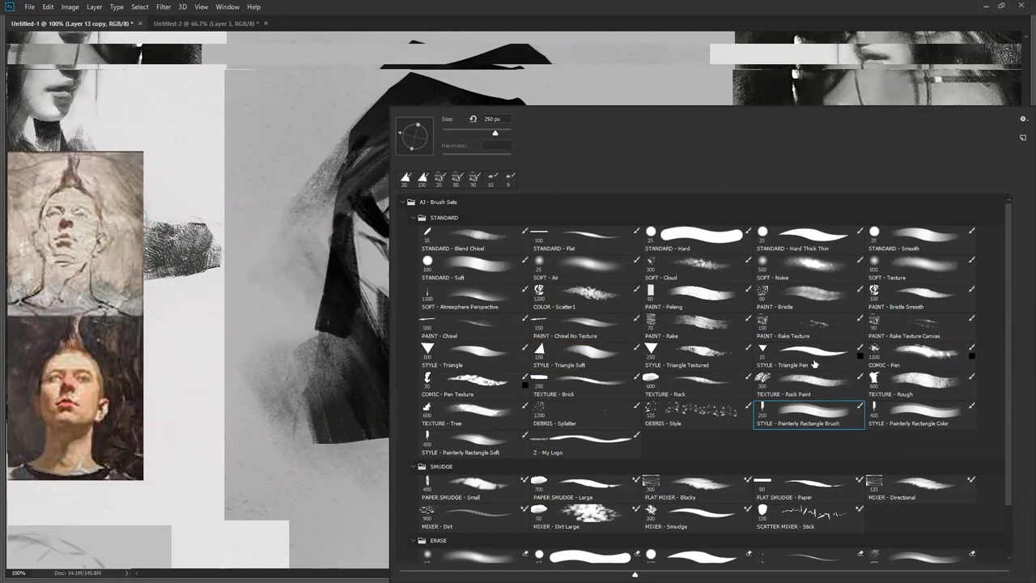
click(483, 362)
click(304, 442)
key(bracketleft)
key(bracketleft)
key(bracketleft)
key(bracketleft)
key(bracketleft)
key(bracketleft)
key(bracketleft)
key(bracketleft)
key(bracketleft)
key(bracketleft)
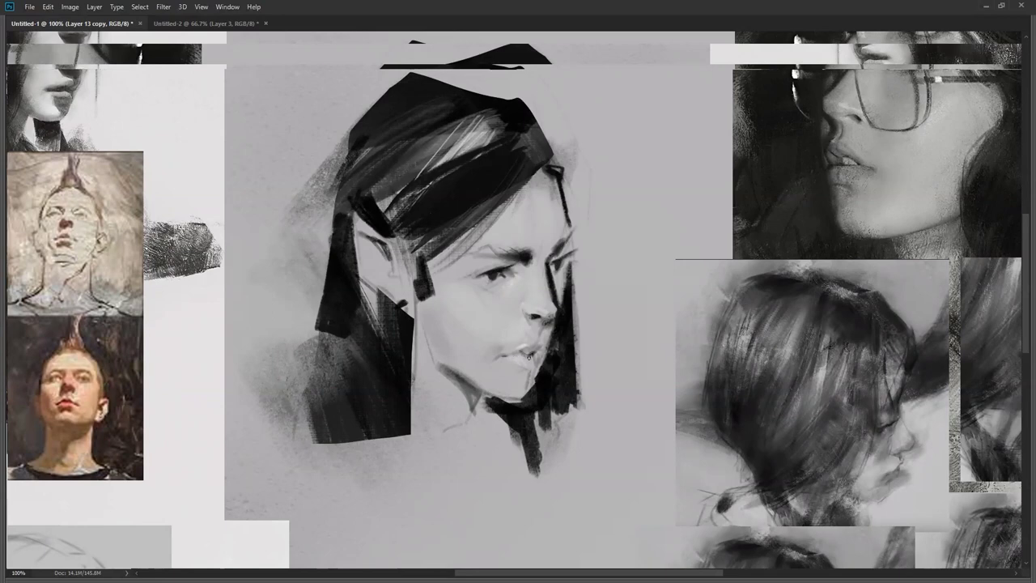
drag(515, 358, 526, 359)
Step: Flip the canvas horizontally and check the whole portrait beside the reference images
key(ctrl+minus)
key(ctrl+minus)
key(ctrl+minus)
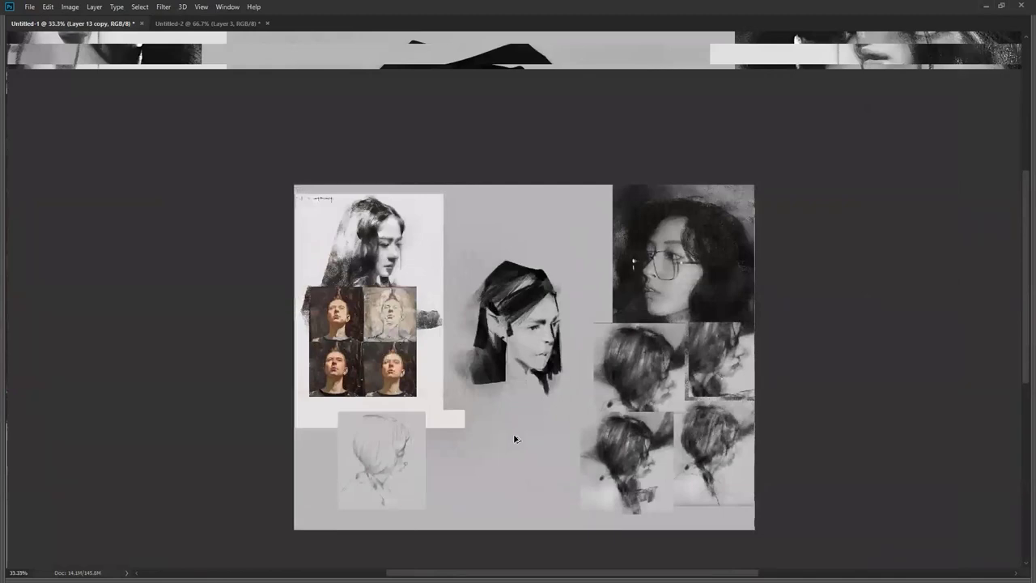
key(ctrl+shift+h)
key(ctrl+plus)
key(ctrl+plus)
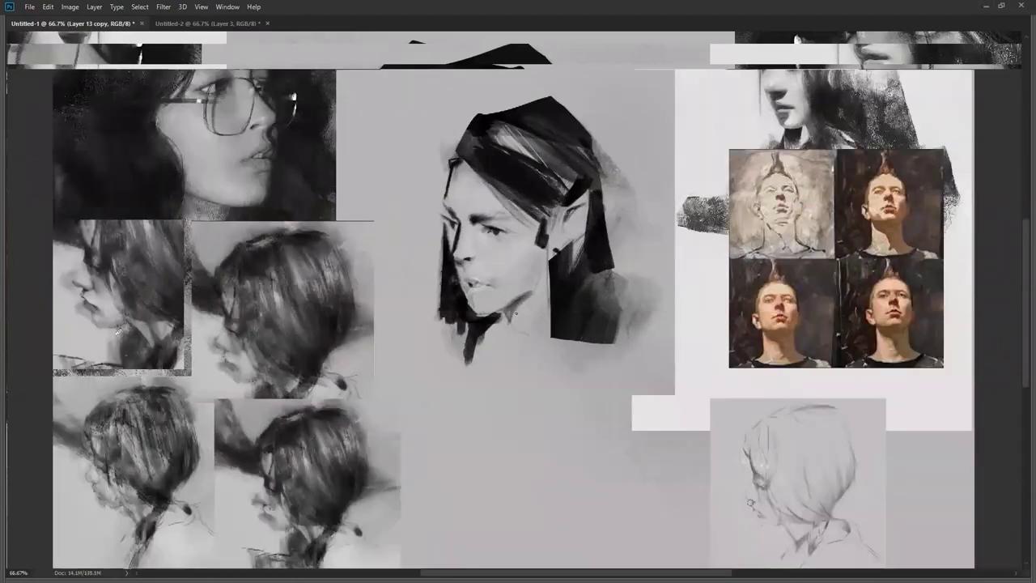
drag(389, 297, 424, 283)
key(ctrl+z)
drag(552, 318, 526, 408)
drag(587, 217, 670, 190)
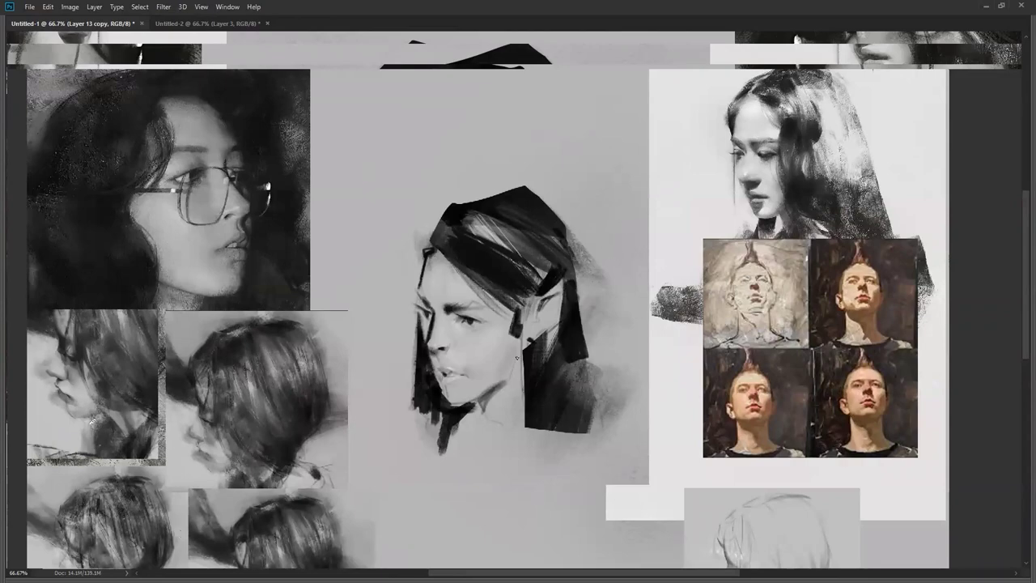
ctrl+click(482, 341)
Step: Select the SOFT - Texture brush, shrink it, and softly shade the lower face, nose, forehead and ear with mid-grey
right_click(592, 349)
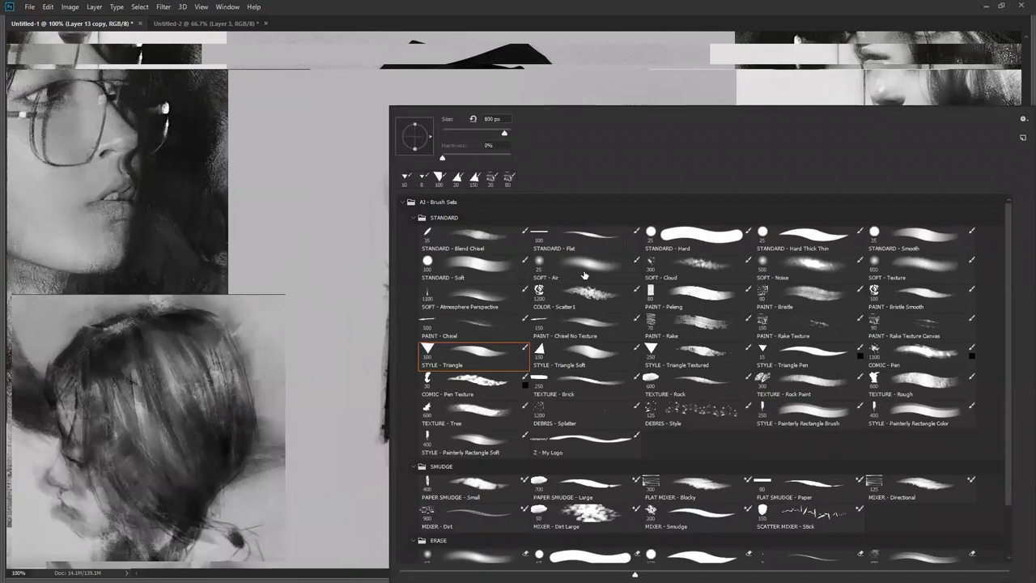
double_click(927, 267)
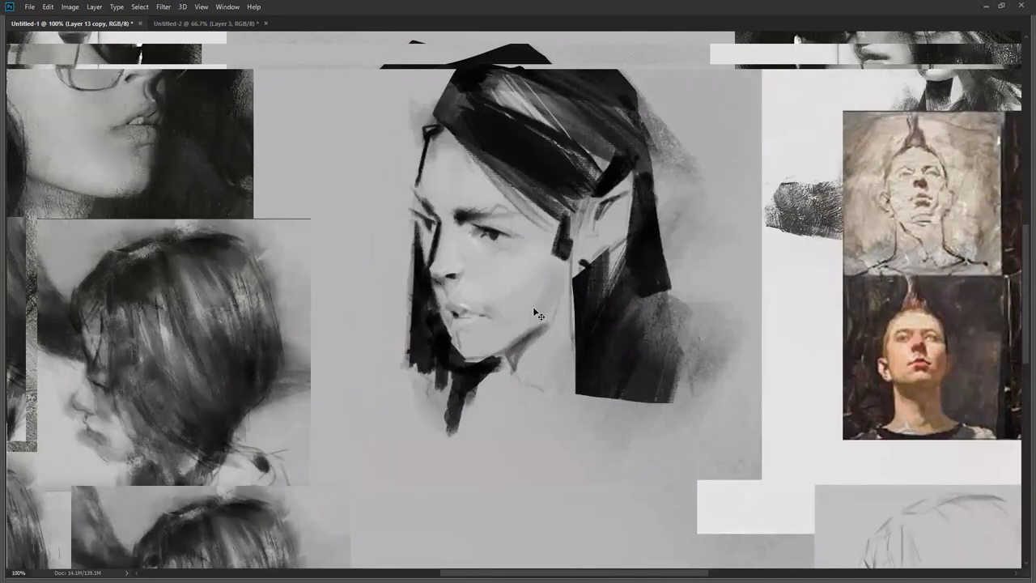
drag(526, 311, 493, 237)
key(ctrl+z)
key(bracketleft)
key(bracketleft)
key(bracketleft)
key(bracketleft)
key(bracketleft)
mouse_move(458, 302)
mouse_down()
mouse_move(456, 271)
mouse_move(553, 294)
mouse_move(490, 312)
mouse_up()
mouse_move(464, 261)
mouse_down()
mouse_move(507, 272)
mouse_move(462, 253)
mouse_up()
drag(441, 195, 441, 243)
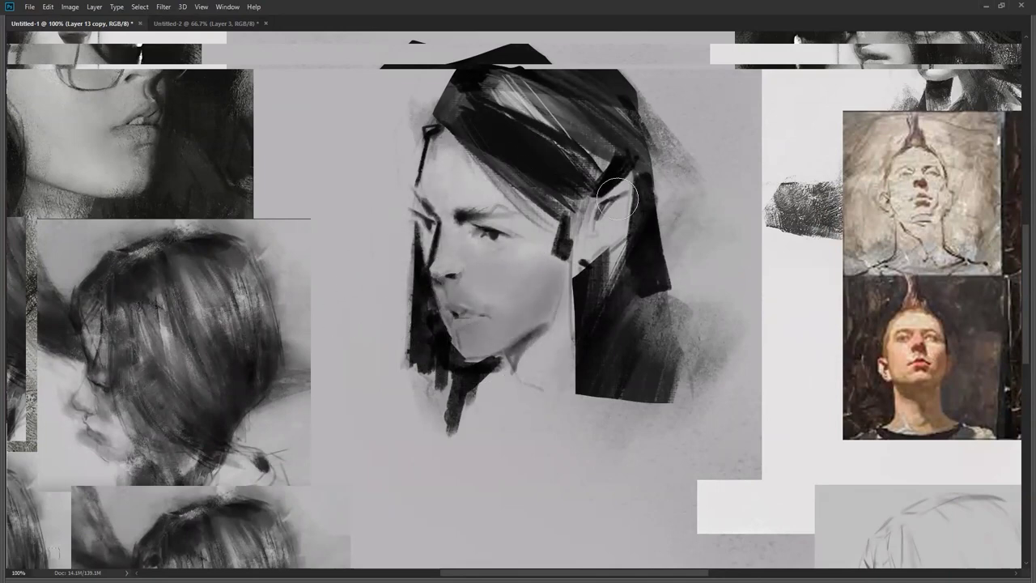
mouse_move(617, 191)
mouse_down()
mouse_move(614, 224)
mouse_move(559, 269)
mouse_up()
Step: Flip the canvas horizontally and softly retouch the forehead's tones down toward the bridge of the nose
alt+click(535, 366)
alt+click(537, 363)
alt+click(537, 363)
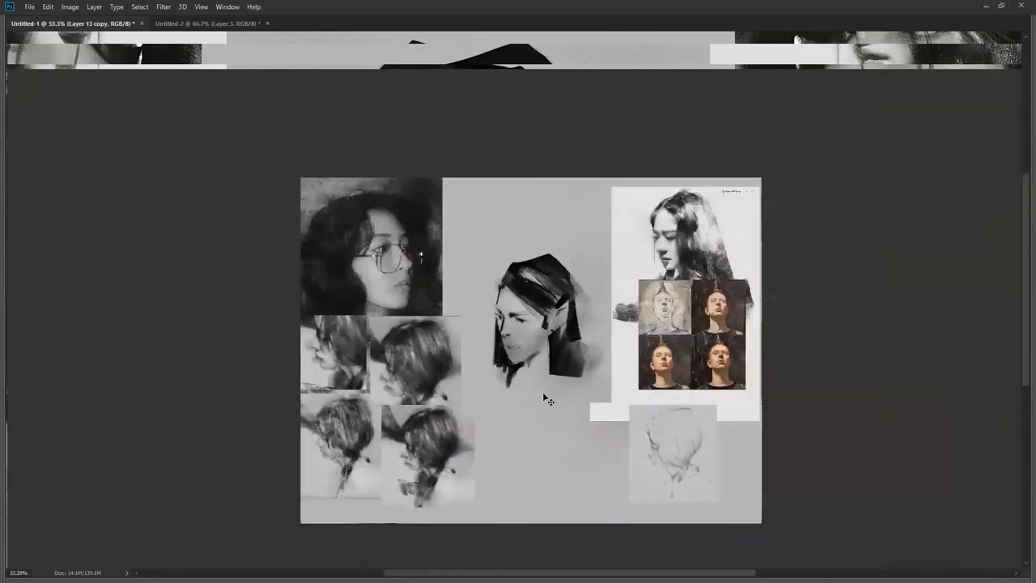
key(ctrl+shift+h)
ctrl+click(556, 353)
ctrl+click(556, 352)
mouse_move(573, 297)
mouse_down()
mouse_move(517, 252)
mouse_move(523, 245)
mouse_move(493, 313)
mouse_move(504, 327)
mouse_move(524, 307)
mouse_up()
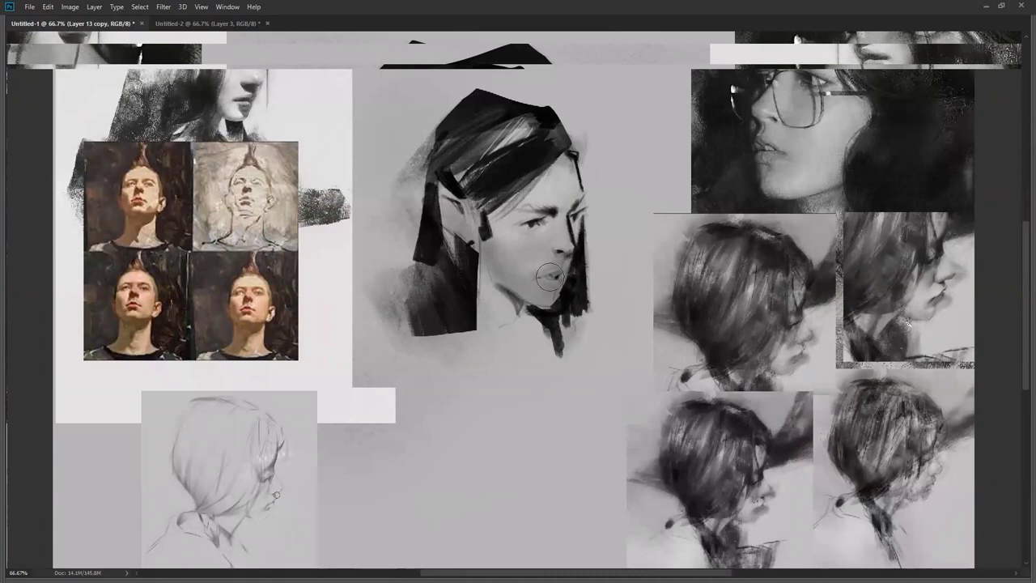
mouse_move(565, 164)
mouse_down()
mouse_move(574, 185)
mouse_move(555, 210)
mouse_up()
scroll(535, 233, up, 1)
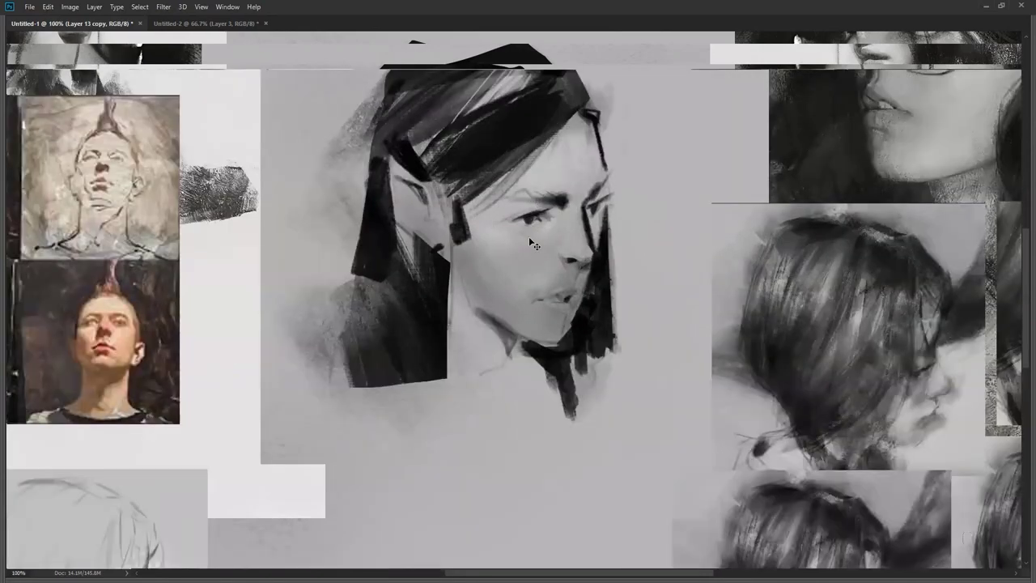
Step: Flip the canvas to shade around the near brow and eye with a smaller soft brush, flip it back, and switch to full-screen view
key(ctrl+shift+h)
key(bracketleft)
key(bracketleft)
key(bracketleft)
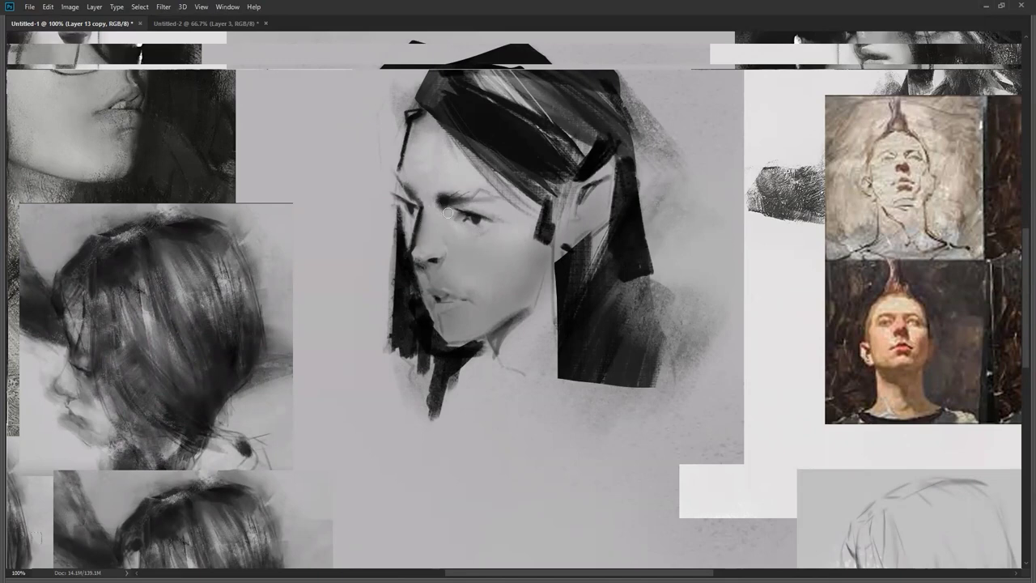
key(ctrl+shift+h)
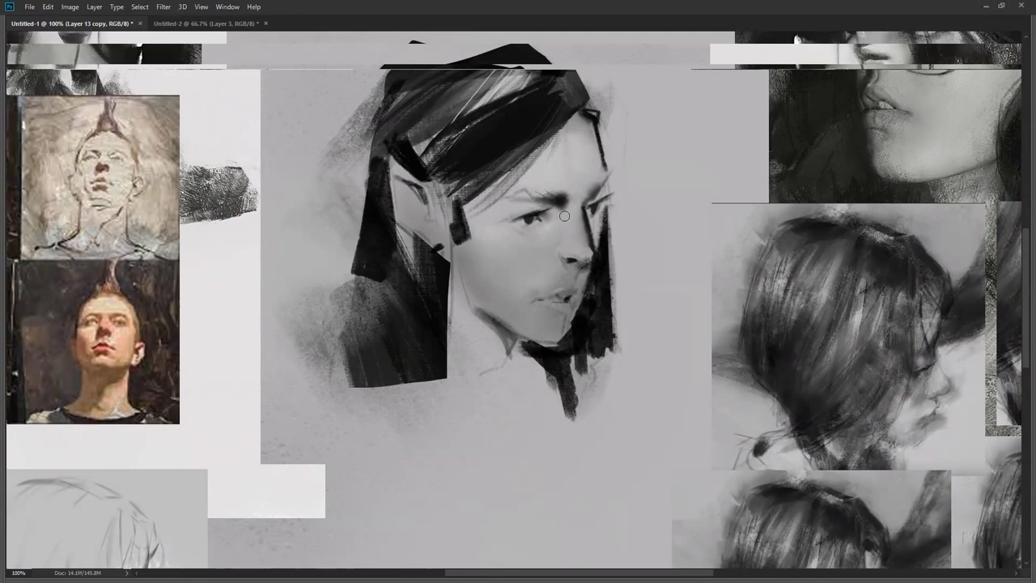
scroll(660, 207, down, 2)
key(f)
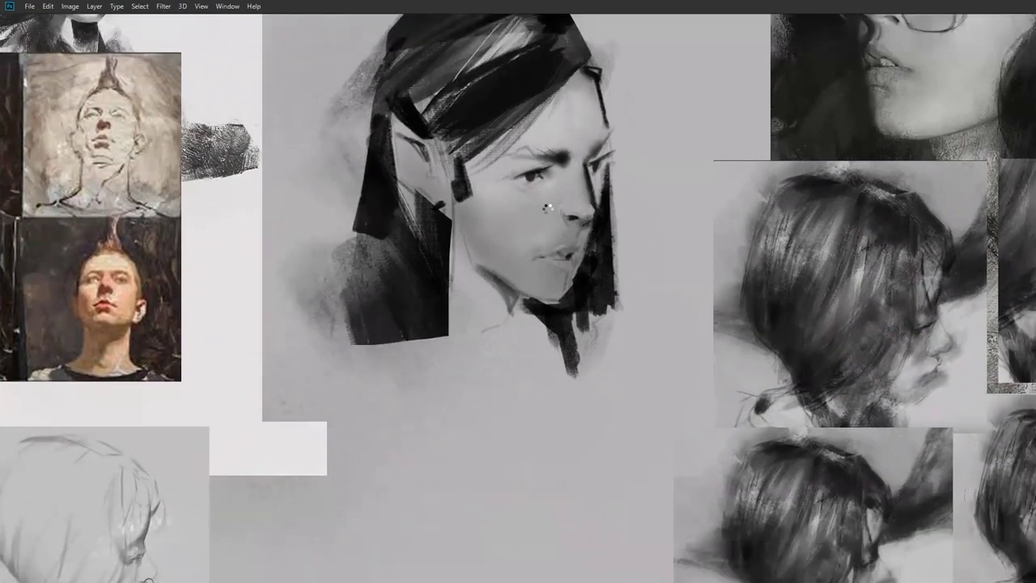
Step: Flip the canvas and use the PAINT - Rake Texture brush to add textured strokes behind the dark hair and below the chin
key(ctrl+f)
right_click(576, 235)
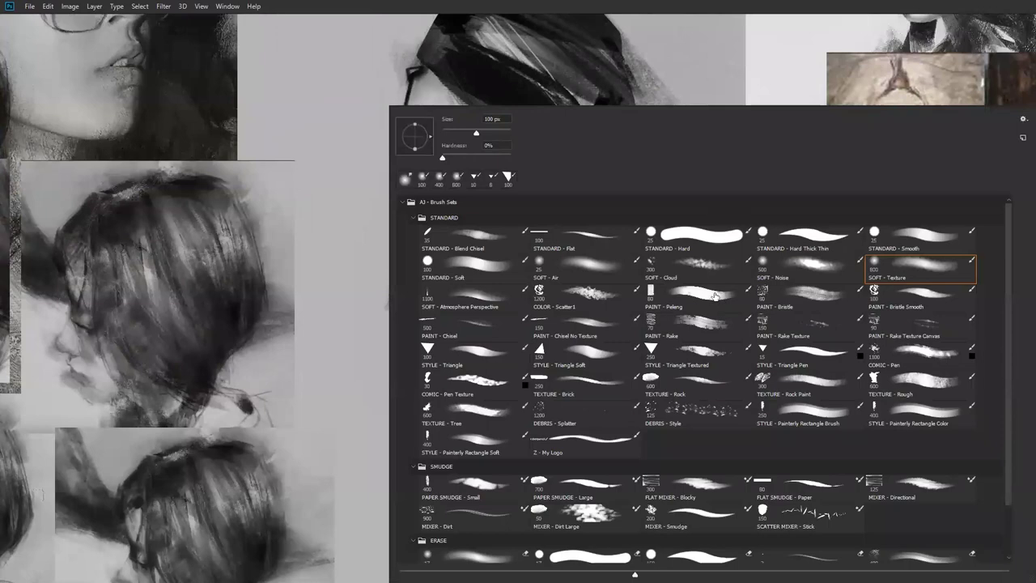
click(809, 324)
key(F5)
drag(626, 202, 596, 268)
mouse_move(688, 232)
mouse_down()
mouse_move(626, 299)
mouse_move(677, 241)
mouse_up()
key(bracketleft)
drag(472, 354, 514, 397)
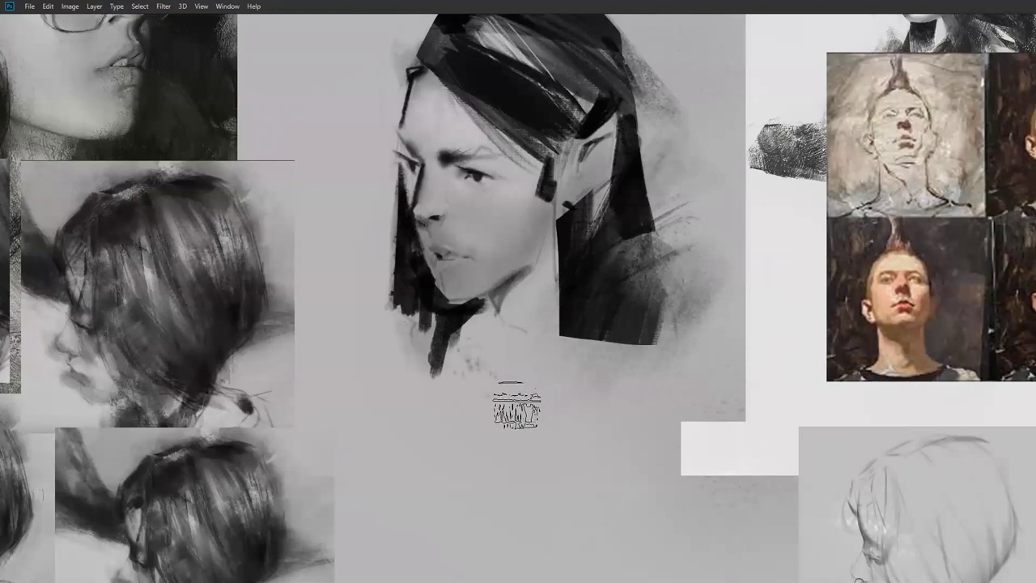
Step: Add rough textured strokes below the chin and around the shoulder beneath the hair on the face side
drag(386, 322, 457, 389)
mouse_move(437, 342)
mouse_down()
mouse_move(340, 301)
mouse_move(400, 323)
mouse_move(422, 315)
mouse_move(360, 310)
mouse_move(394, 271)
mouse_move(396, 289)
mouse_move(404, 285)
mouse_move(382, 352)
mouse_move(443, 314)
mouse_move(403, 278)
mouse_move(370, 322)
mouse_up()
drag(397, 279, 349, 327)
drag(375, 249, 331, 334)
key(ctrl+z)
drag(379, 277, 346, 338)
drag(392, 253, 353, 327)
drag(374, 279, 356, 340)
drag(380, 257, 358, 334)
drag(382, 276, 351, 353)
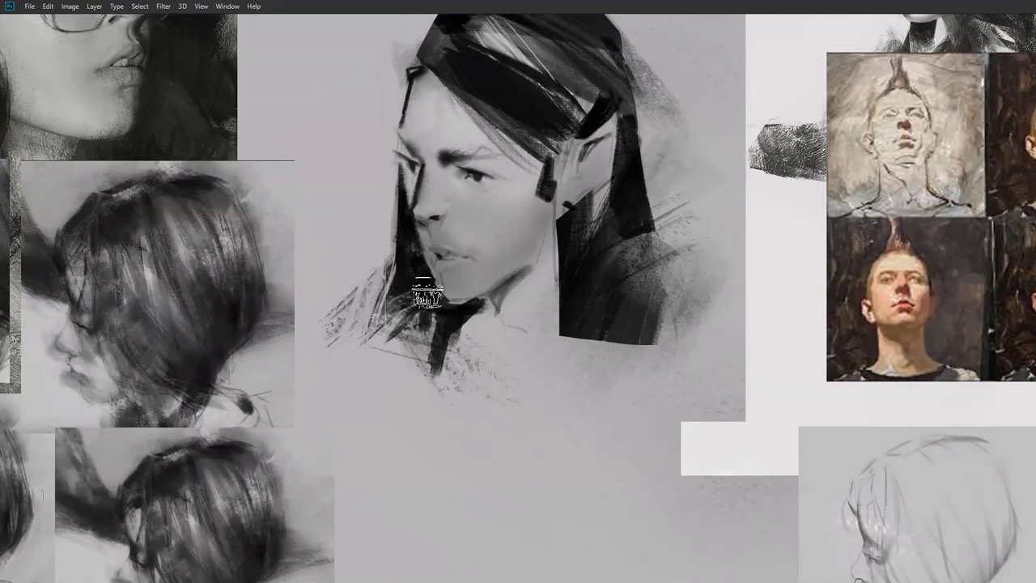
Step: Break up the back hair's lower edge with light-grey textured strokes and add thin dark strands over the forehead
drag(657, 290, 595, 337)
mouse_move(680, 293)
mouse_down()
mouse_move(590, 353)
mouse_move(573, 328)
mouse_up()
drag(668, 281, 575, 337)
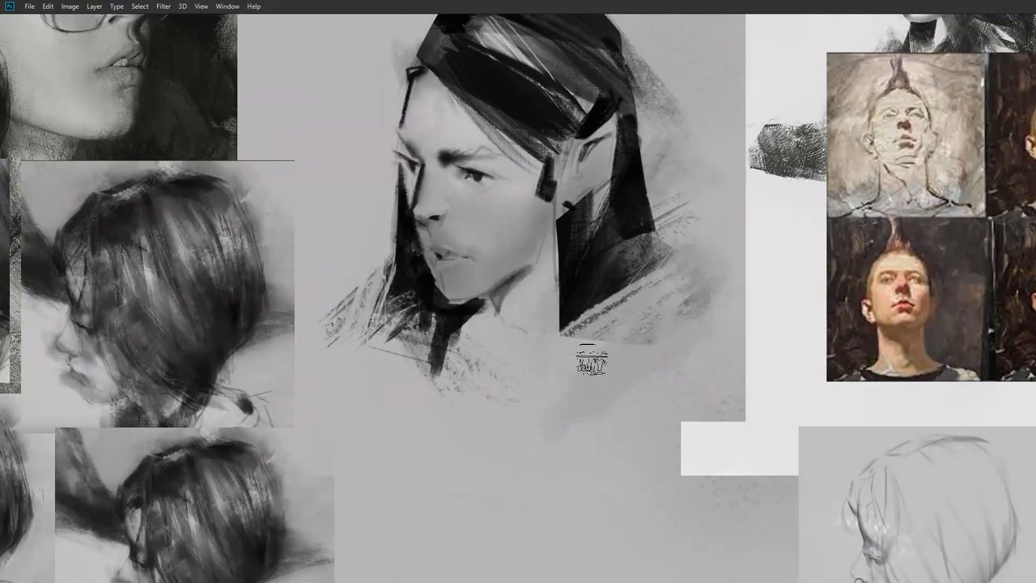
mouse_move(485, 86)
mouse_down()
mouse_move(479, 211)
mouse_move(424, 157)
mouse_move(462, 133)
mouse_up()
drag(429, 169, 494, 125)
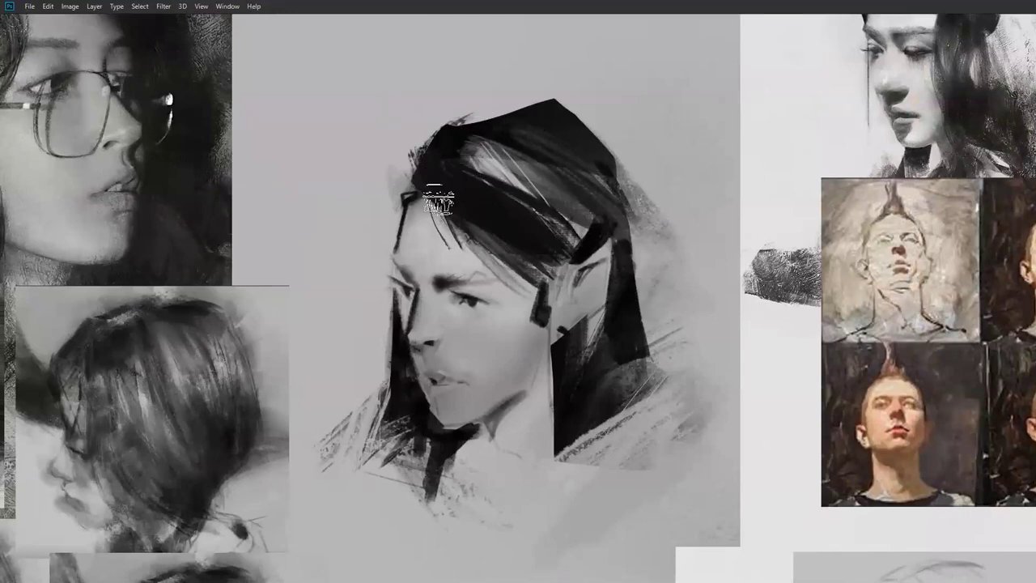
Step: Select the PAPER SMUDGE - Small brush and smudge along the highlighted strands of the hair
drag(559, 201, 509, 283)
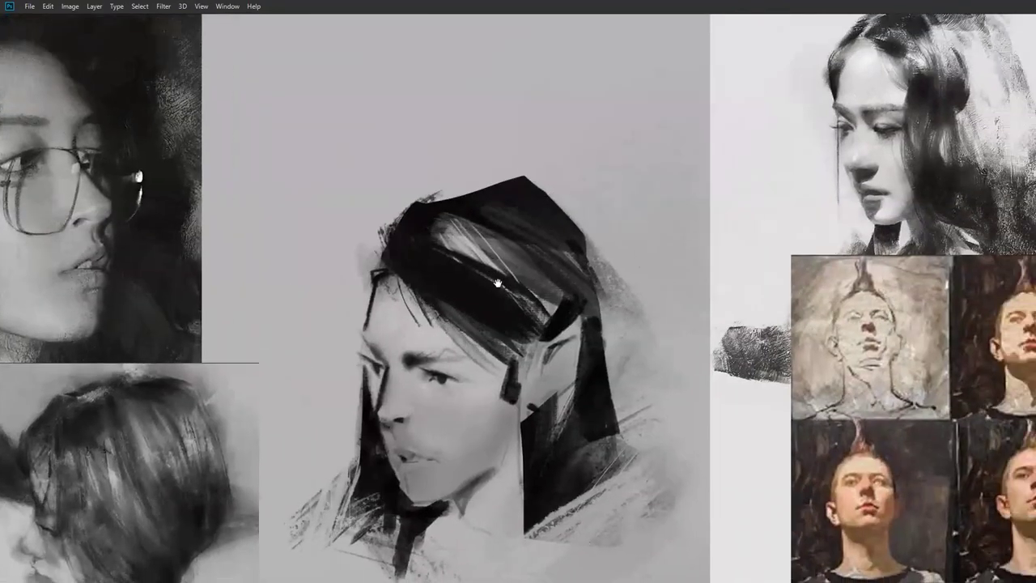
drag(802, 118, 743, 133)
drag(500, 280, 574, 195)
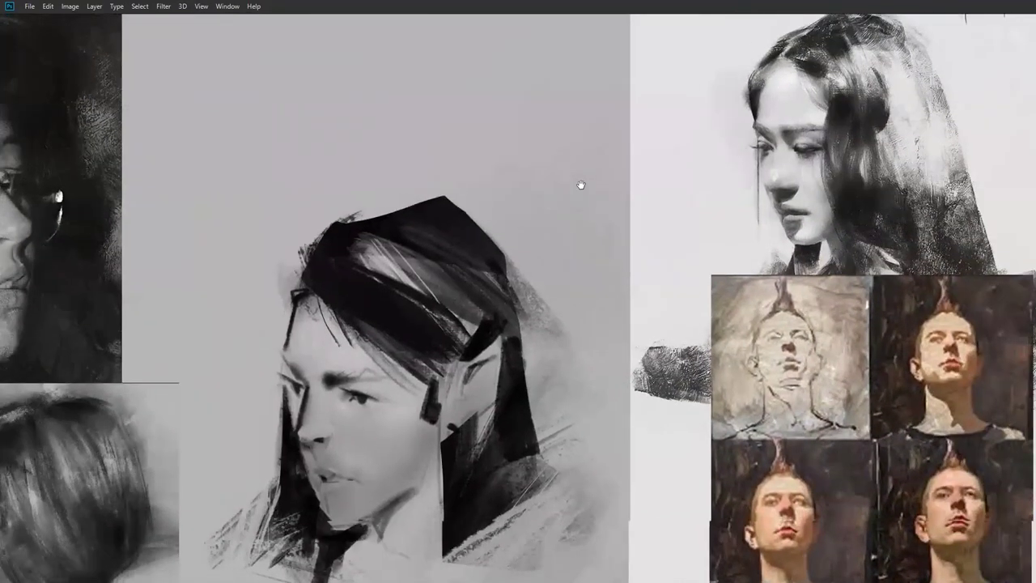
right_click(452, 239)
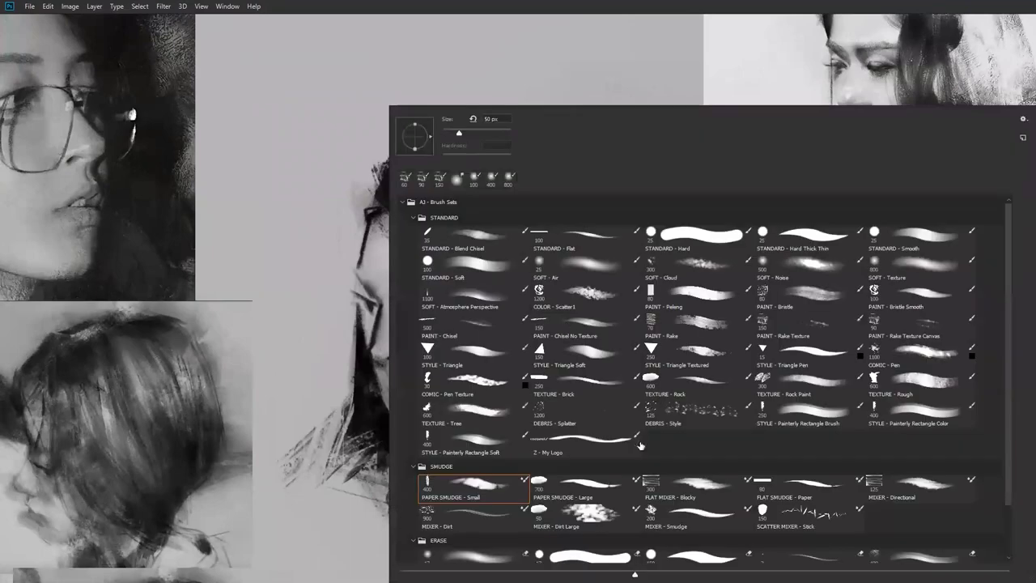
click(568, 480)
click(232, 234)
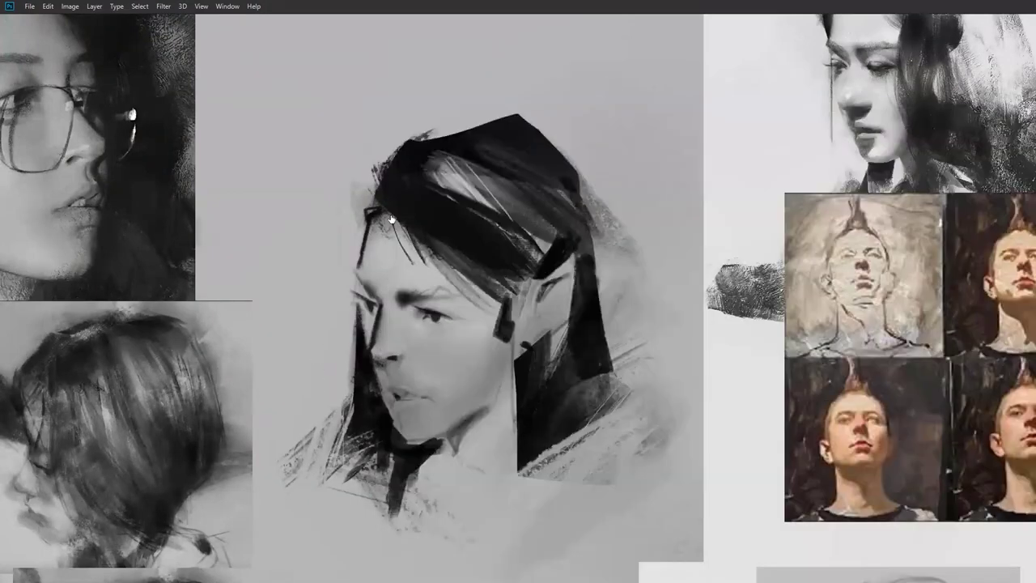
right_click(536, 343)
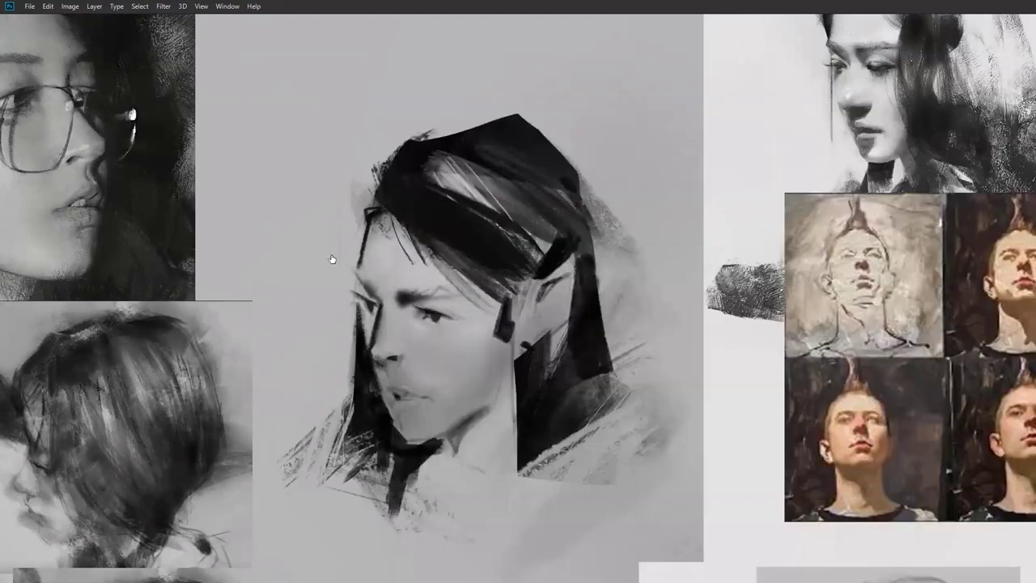
drag(427, 186, 544, 257)
key(ctrl+z)
drag(444, 193, 522, 233)
drag(603, 235, 611, 284)
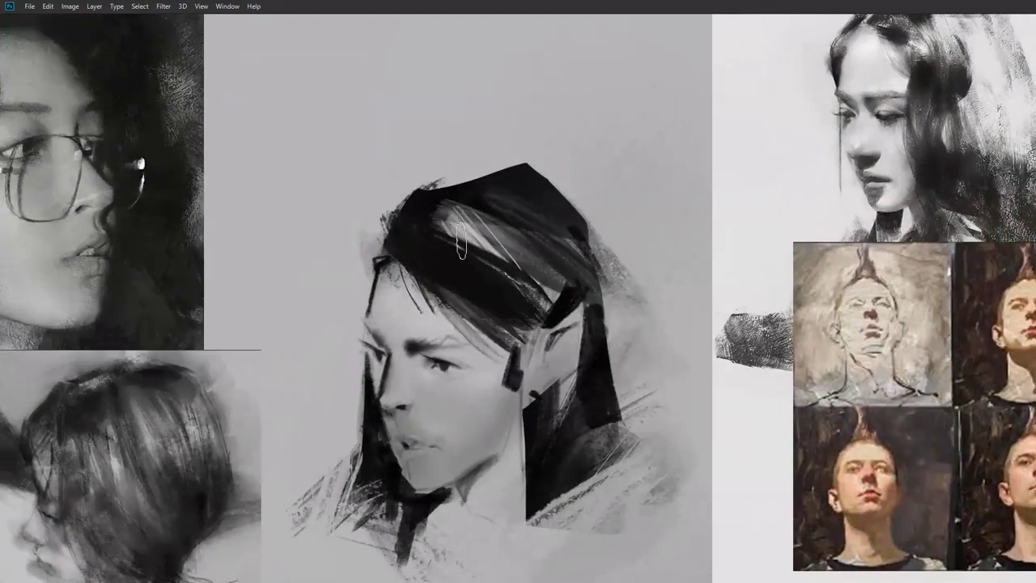
Step: Set the smudge brush's texture scale to 83%
key(Tab)
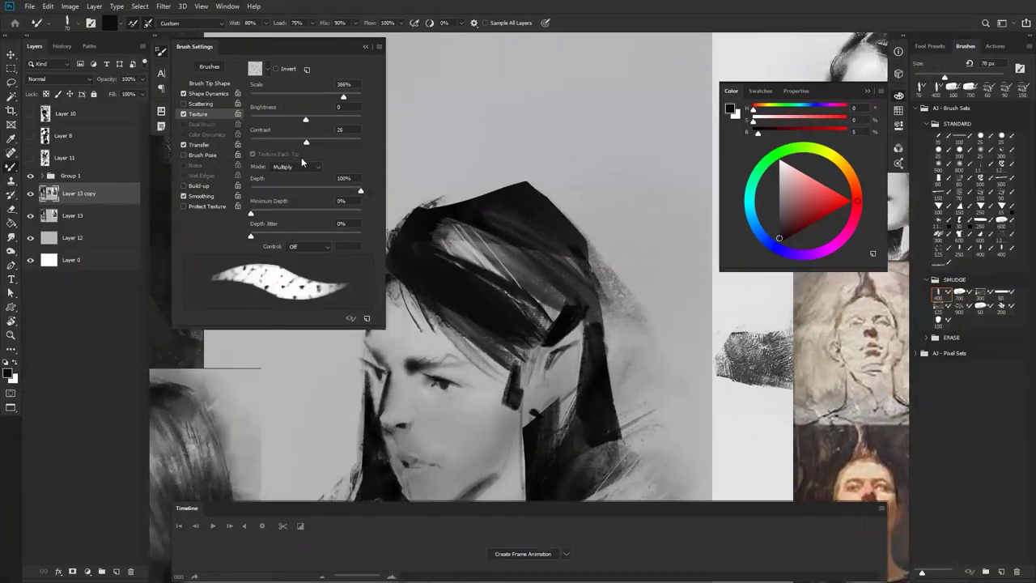
drag(316, 97, 295, 98)
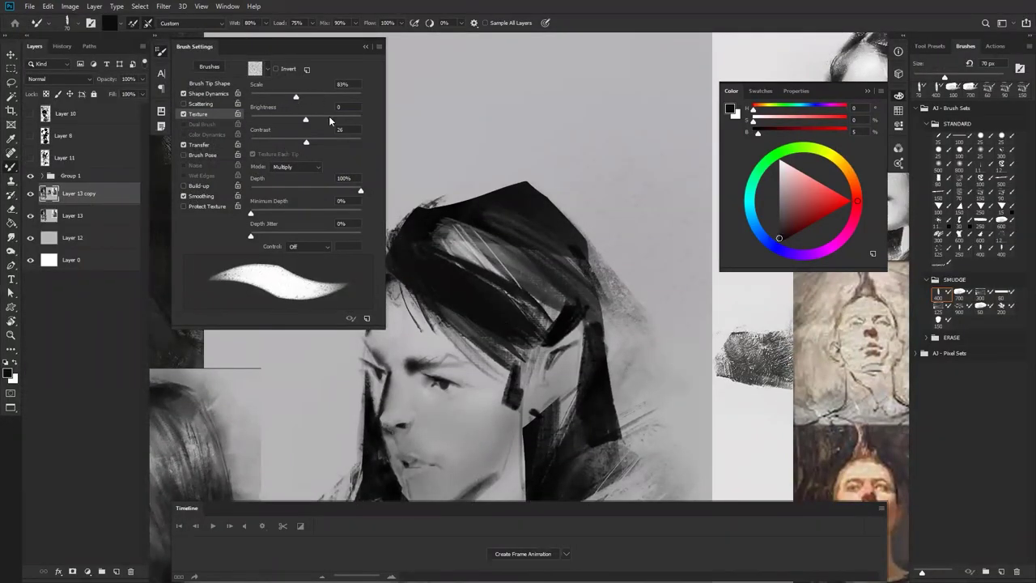
key(Tab)
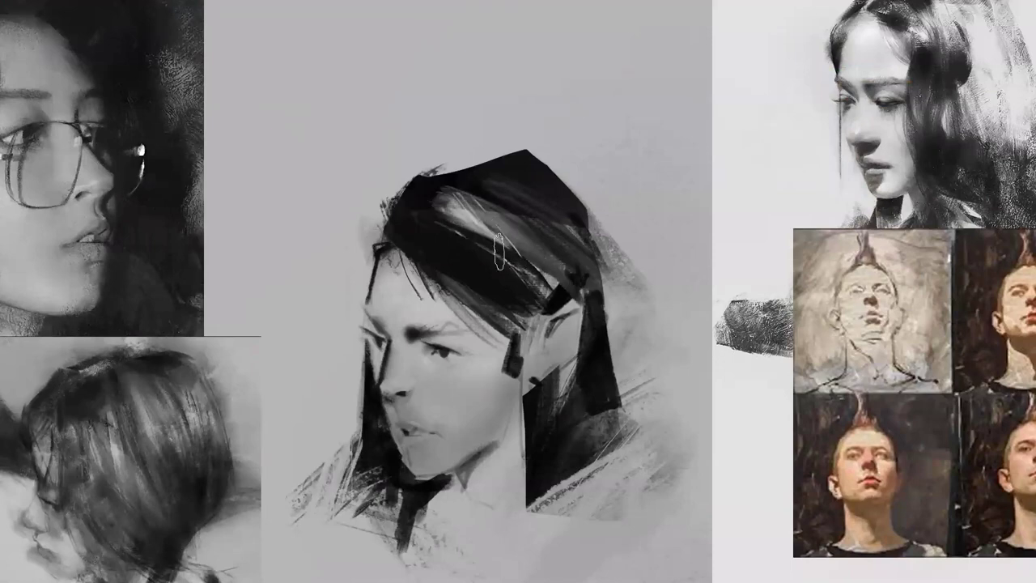
right_click(494, 251)
key(Escape)
Step: Change the smudge brush's tip to the 90 px textured rake tip and test it with strokes across the hair
key(Tab)
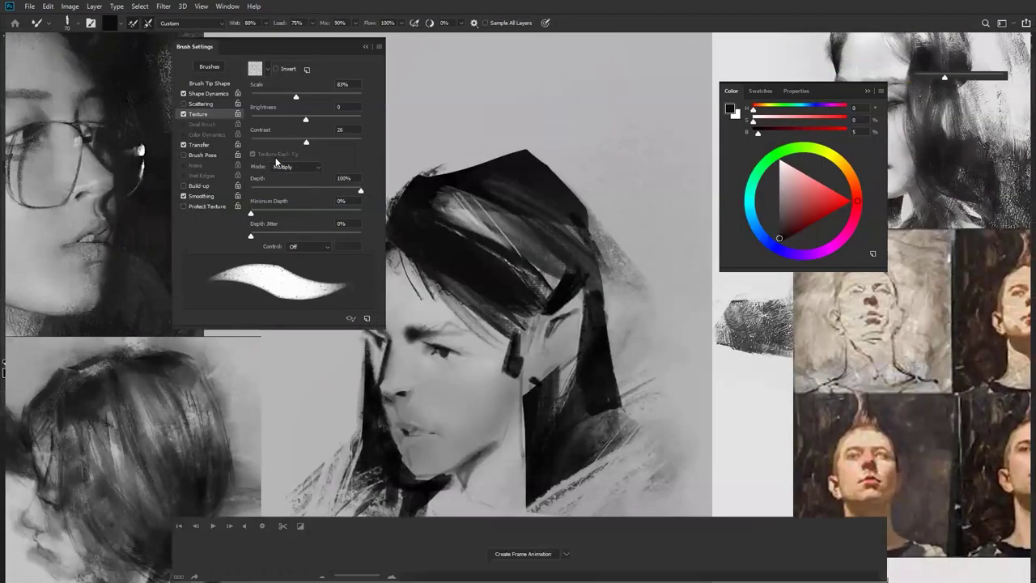
click(209, 84)
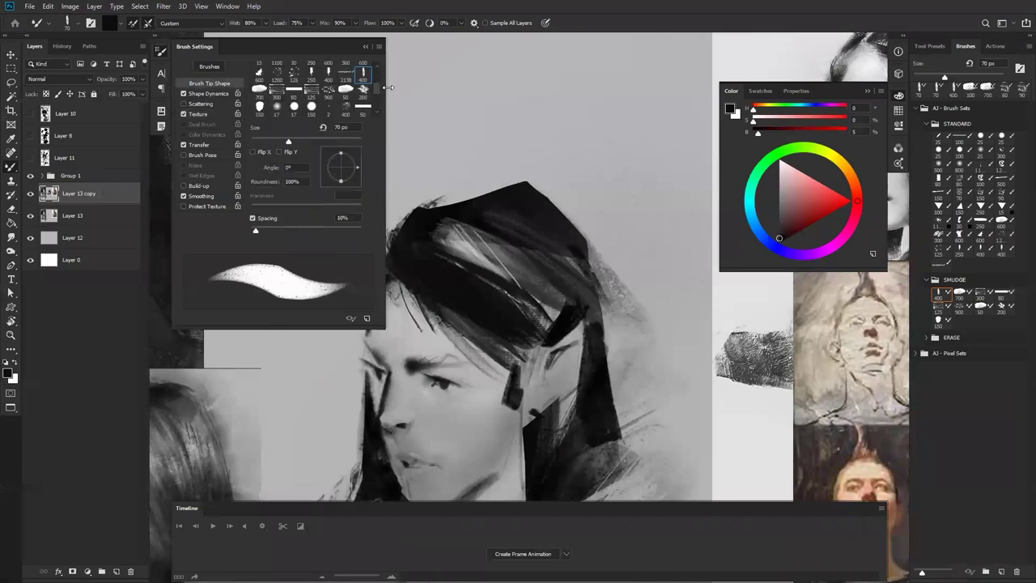
drag(375, 90, 378, 72)
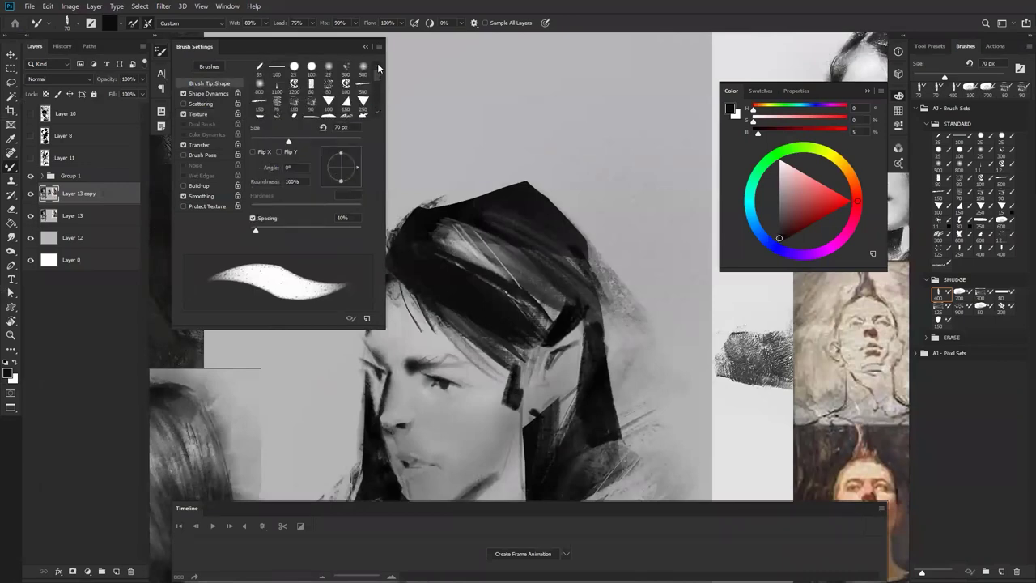
click(311, 106)
drag(454, 247, 566, 323)
drag(467, 271, 555, 336)
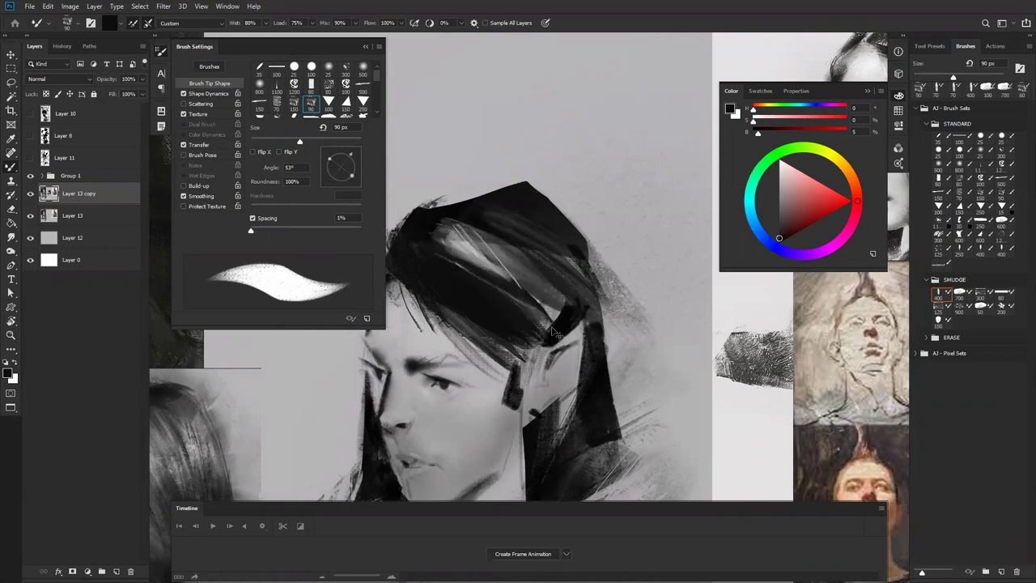
mouse_move(425, 212)
mouse_down()
mouse_move(487, 256)
mouse_move(451, 280)
mouse_move(406, 198)
mouse_move(459, 215)
mouse_move(476, 228)
mouse_move(445, 230)
mouse_move(523, 267)
mouse_up()
Step: Set the smudge brush's minimum flow to 42% and its texture brightness to -137
click(224, 146)
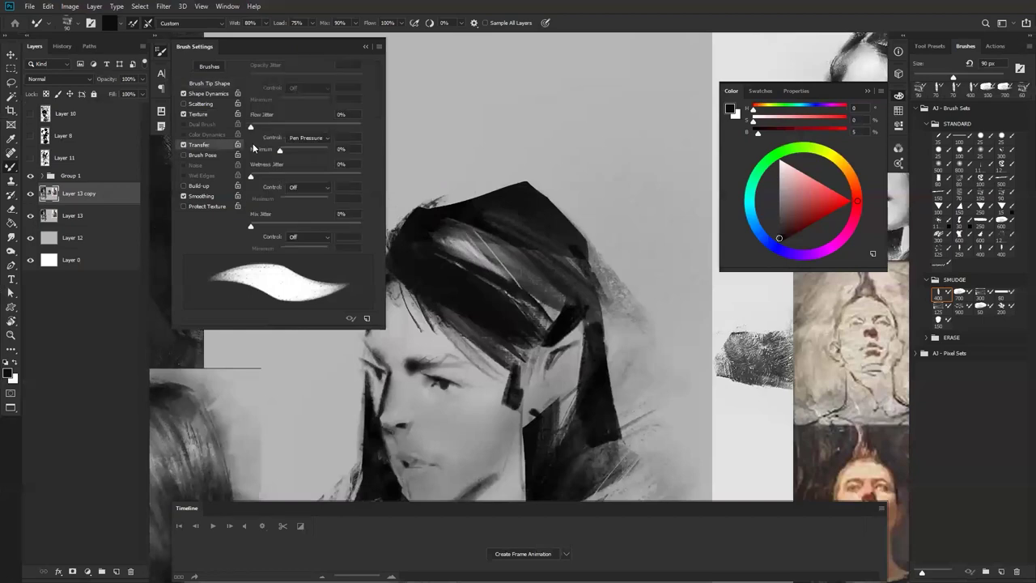
drag(282, 151, 295, 151)
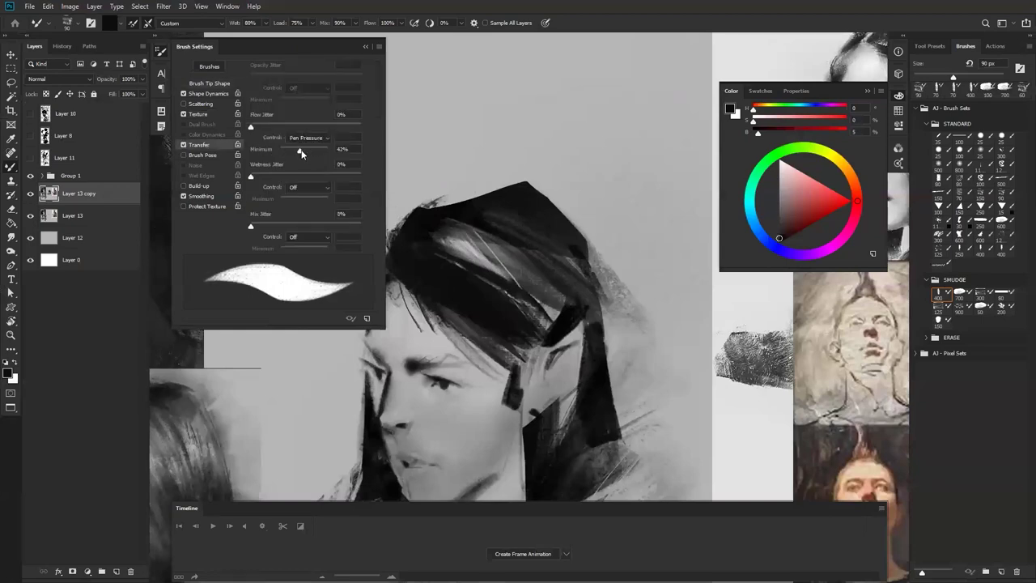
click(222, 113)
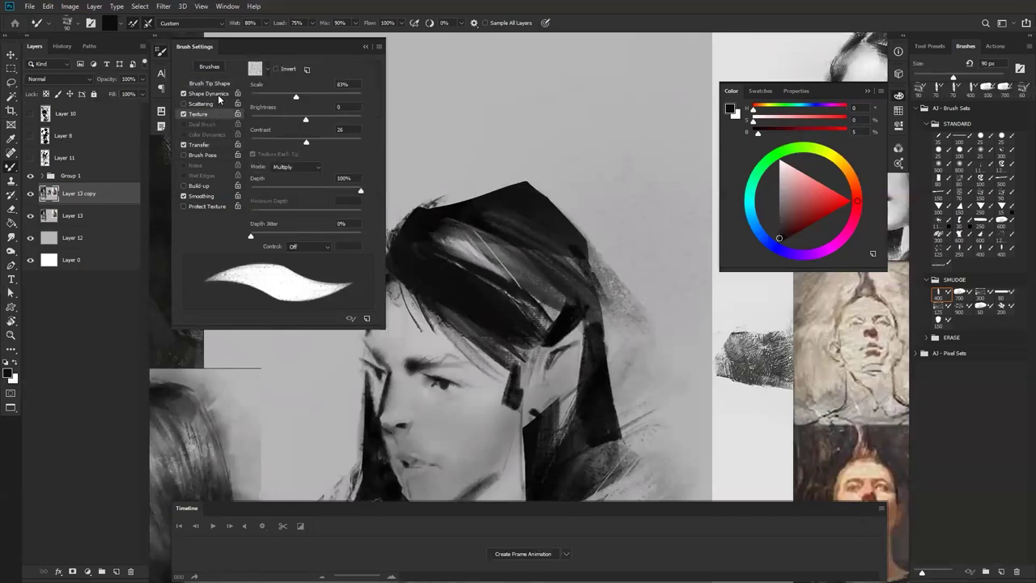
mouse_move(288, 98)
mouse_down()
mouse_move(319, 99)
mouse_move(298, 98)
mouse_move(344, 119)
mouse_move(256, 119)
mouse_up()
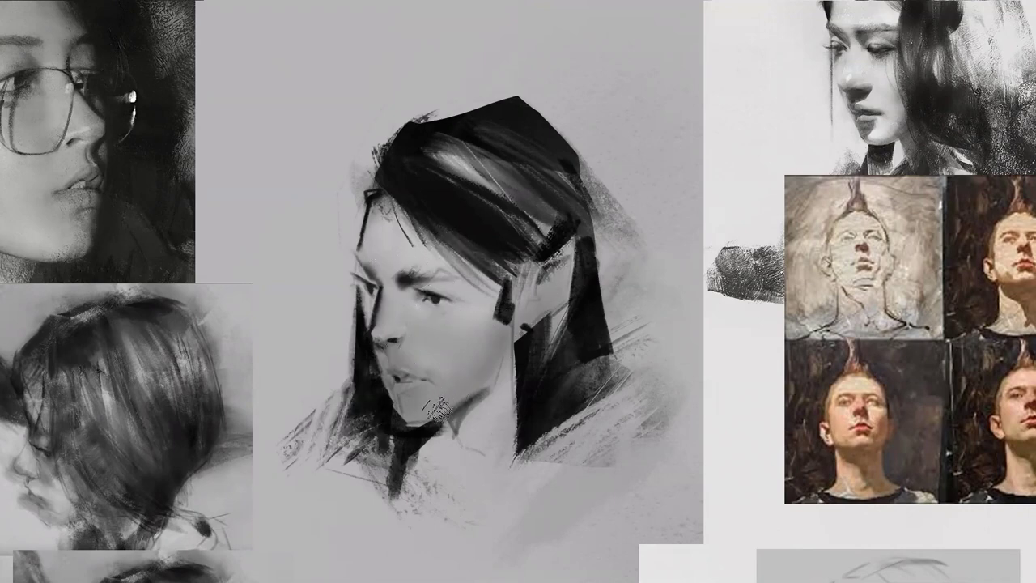
Step: Flip the canvas horizontally, blend the sideburn and the hair edges near the ear, and flip the canvas back
key(ctrl+shift+h)
drag(581, 307, 586, 255)
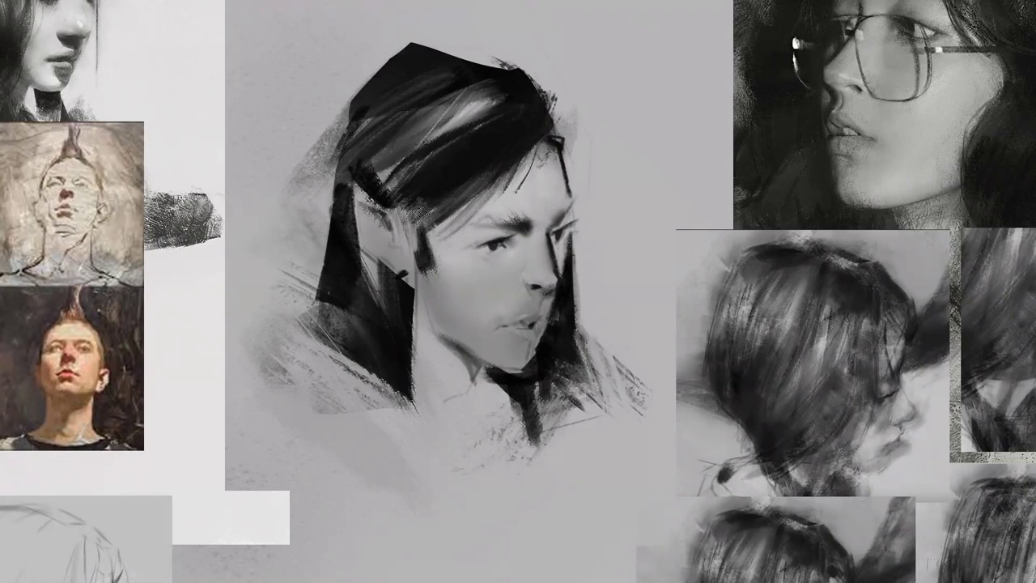
key(m)
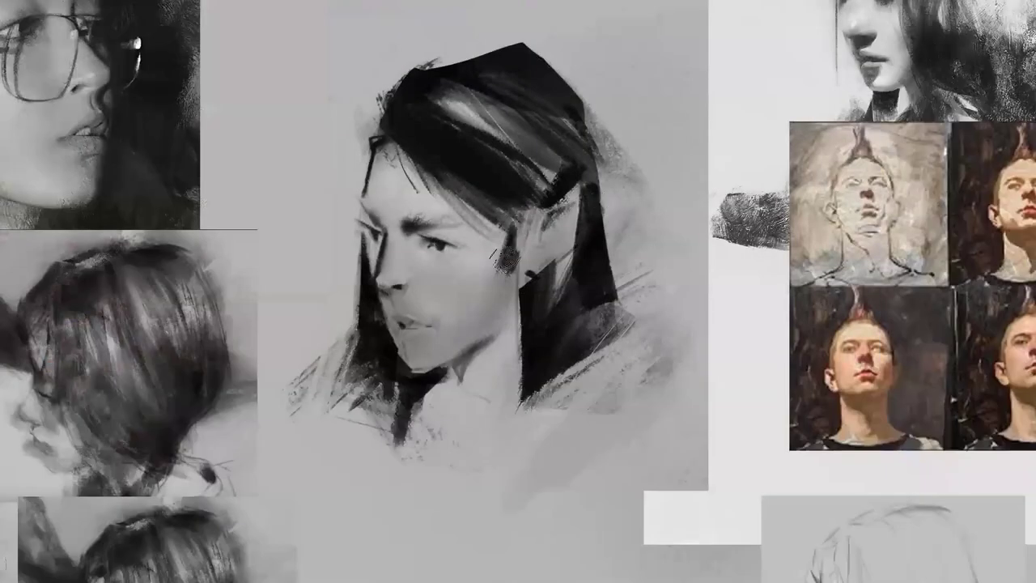
drag(516, 284, 548, 225)
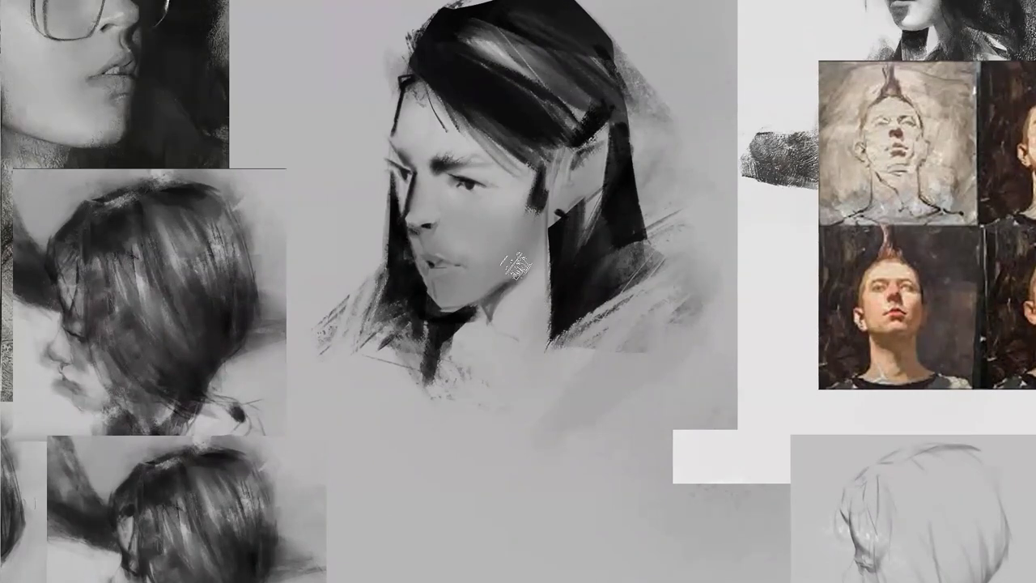
Step: Set the mixer brush's texture contrast to -16 and flip the canvas horizontally
key(Tab)
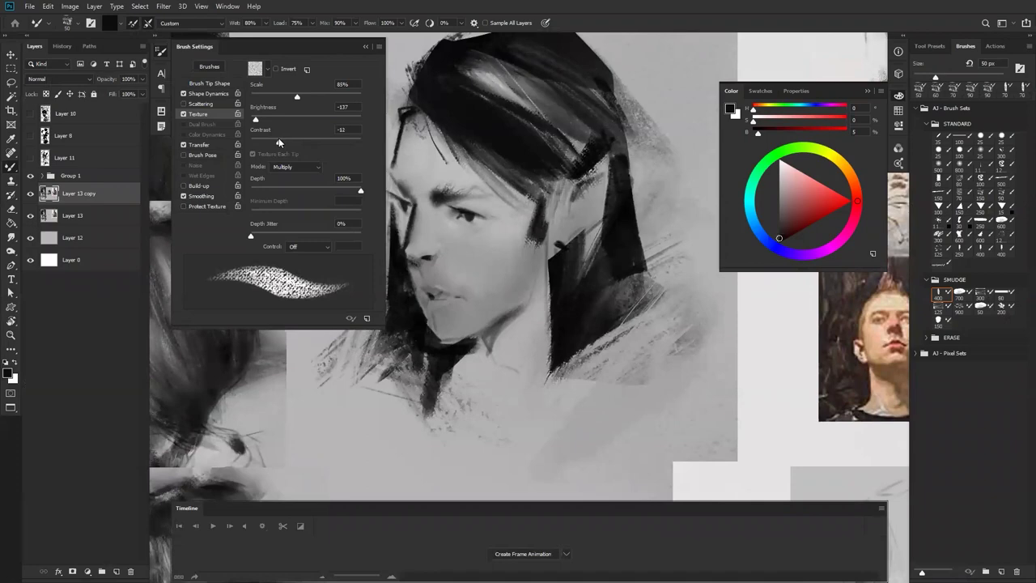
key(Tab)
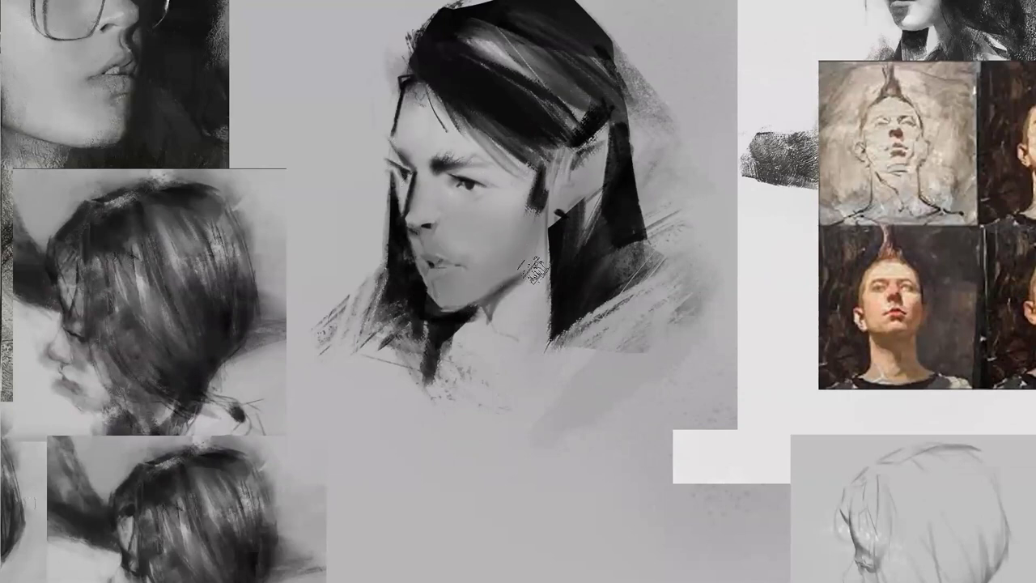
key(m)
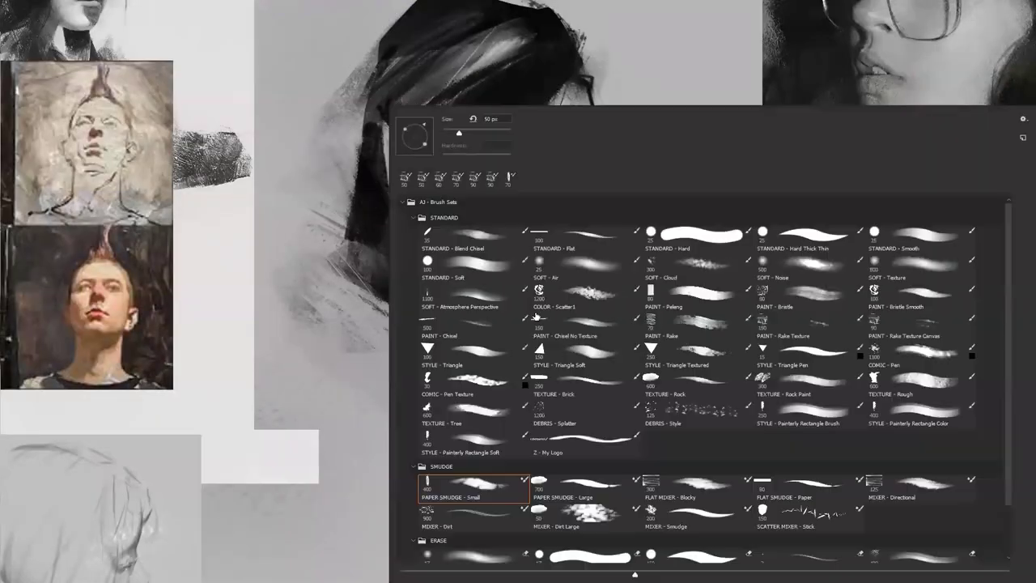
right_click(531, 211)
click(639, 73)
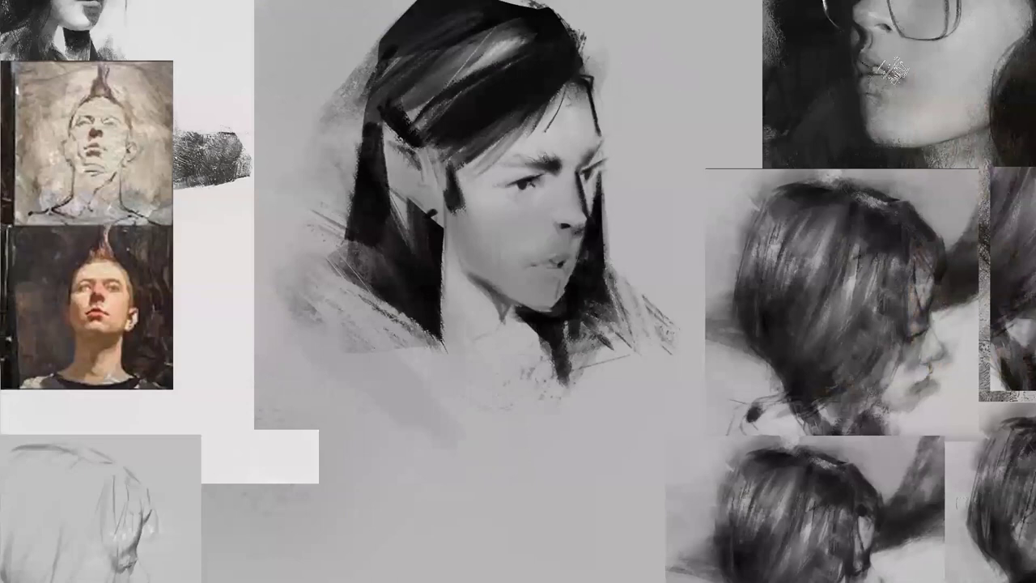
Step: Save the adjusted mixer brush as a tool preset named "SOFT MIXER - Canvas" without including its color
key(Tab)
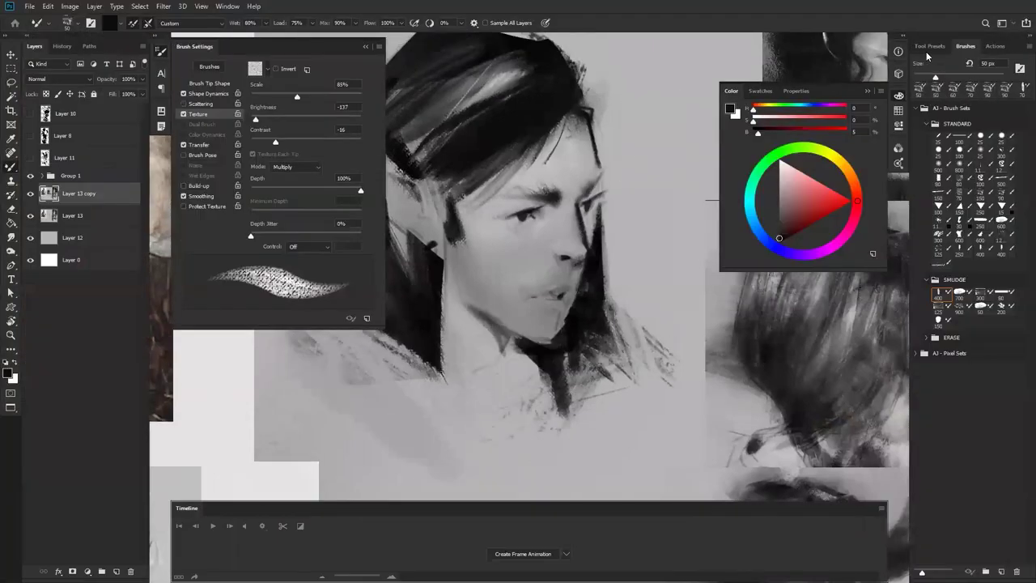
click(929, 46)
click(1002, 572)
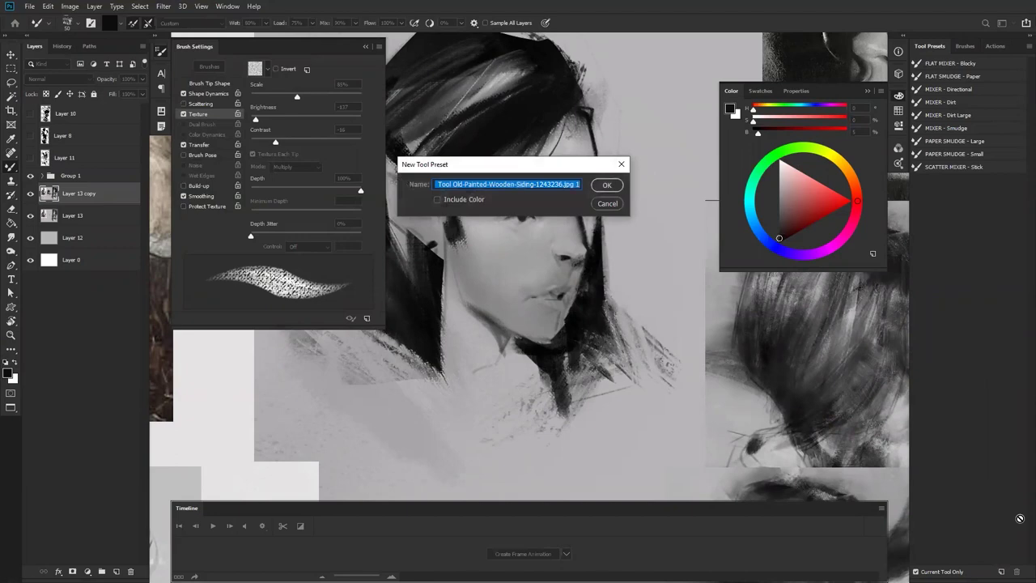
text(SOFT MIXER - Canvas)
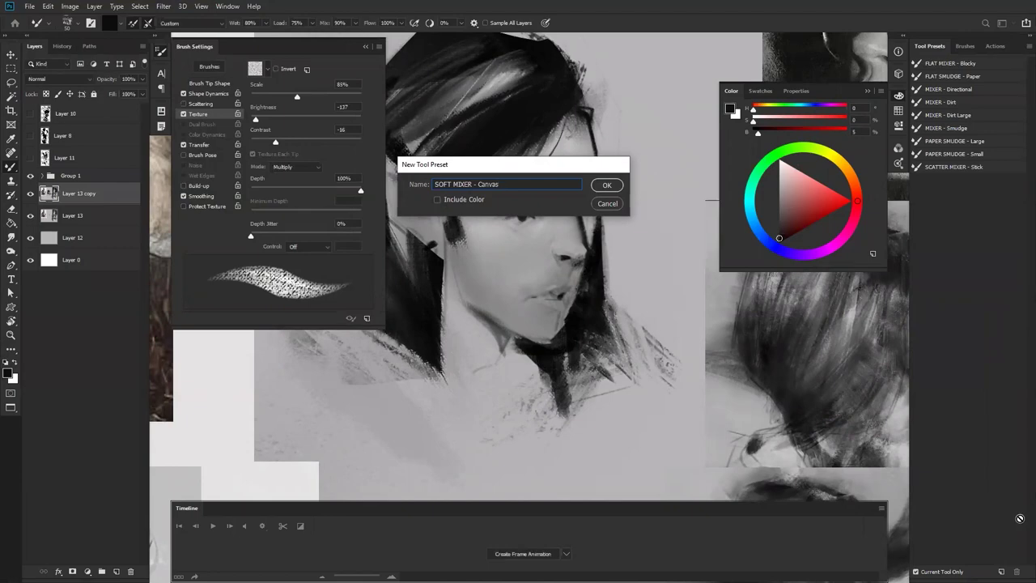
key(Return)
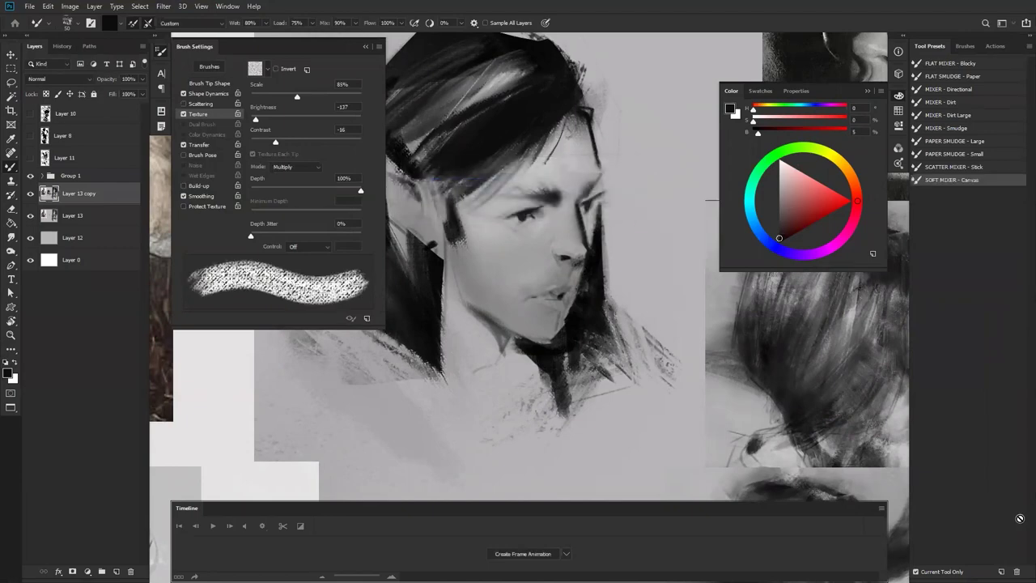
Step: Switch to full-screen view, select the STYLE - Triangle brush, touch up around the mouth and chin, and flip the canvas back
key(f)
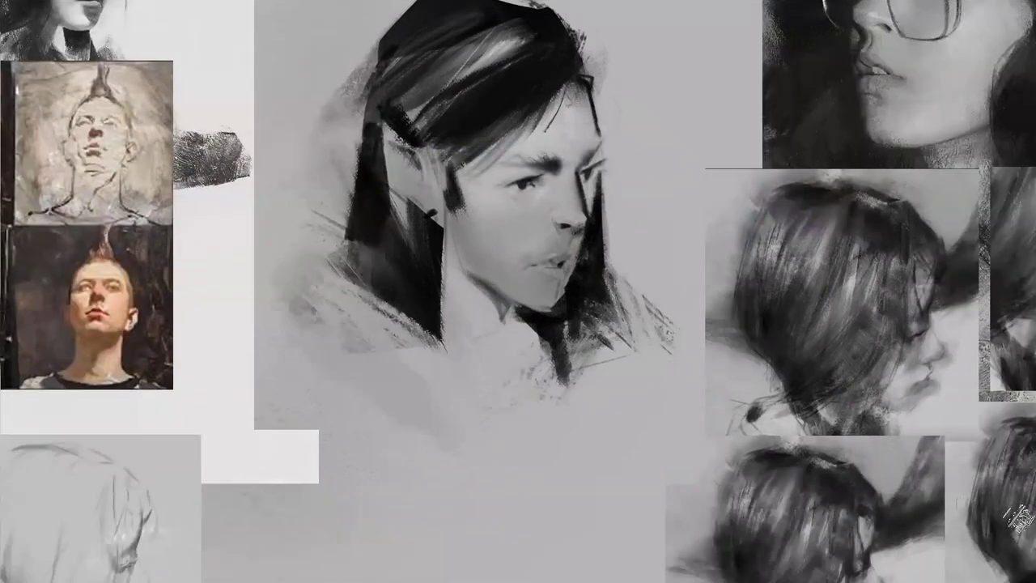
right_click(506, 248)
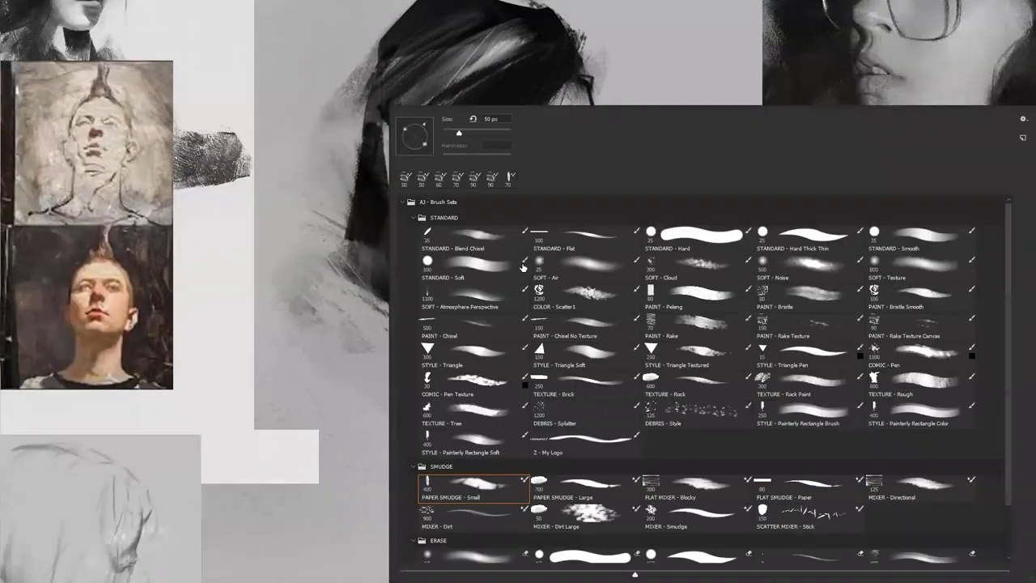
click(482, 357)
click(340, 417)
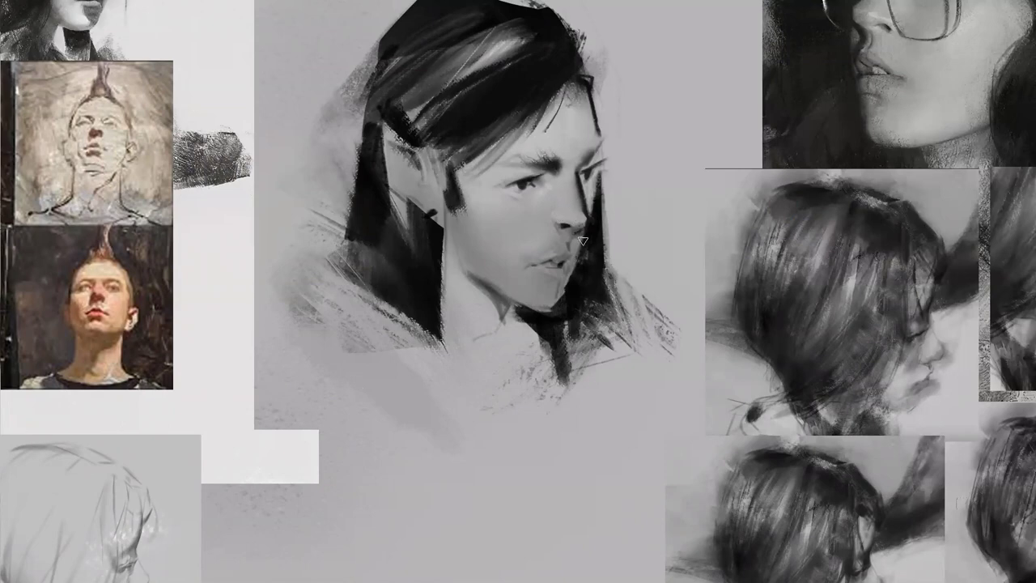
key(m)
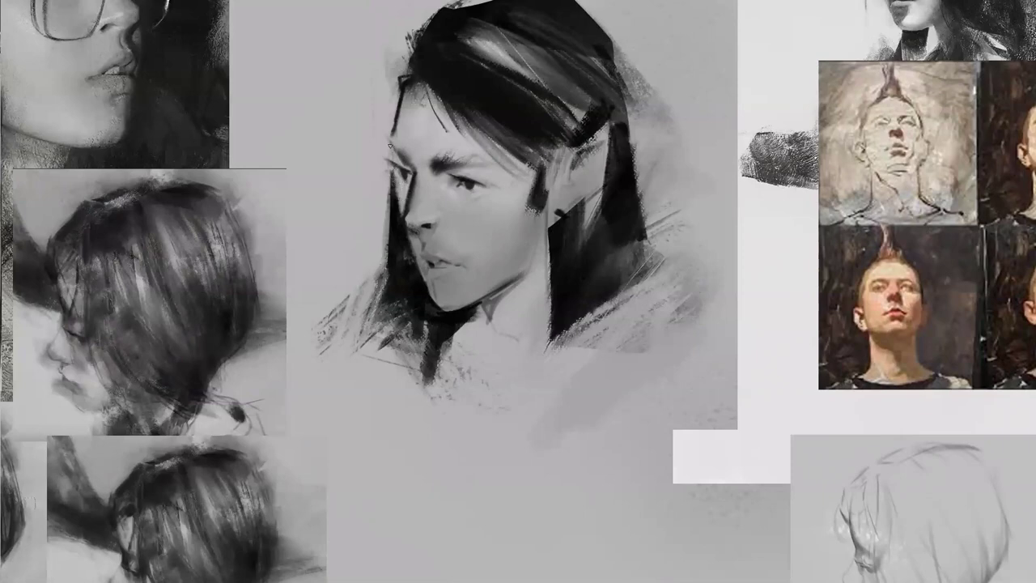
Step: Touch up the far edge of the face and hair, flip the canvas back, and try a stroke beside the forehead
drag(392, 149, 388, 243)
drag(408, 285, 324, 288)
key(ctrl+shift+h)
drag(474, 255, 560, 257)
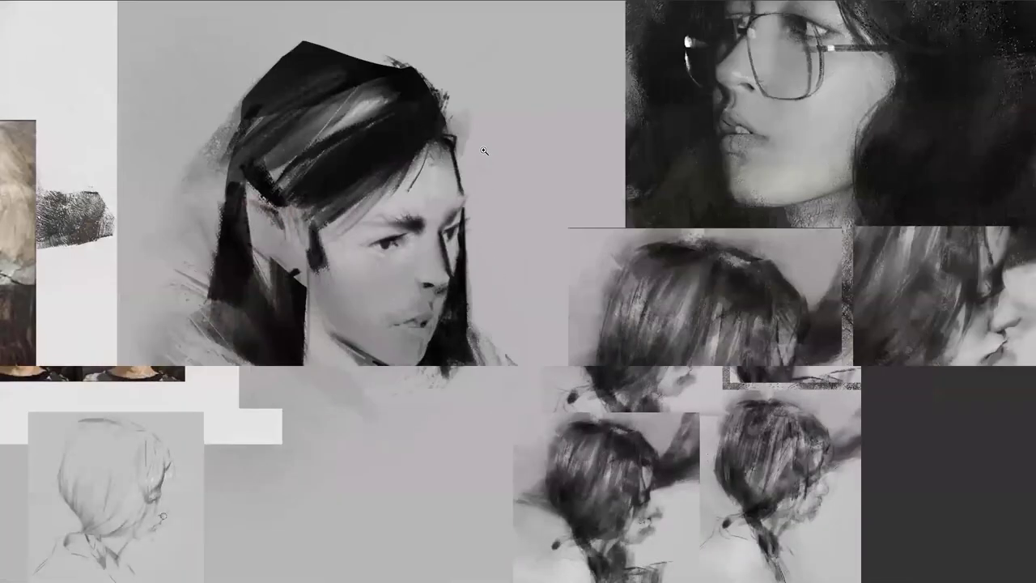
drag(477, 168, 443, 122)
key(ctrl+z)
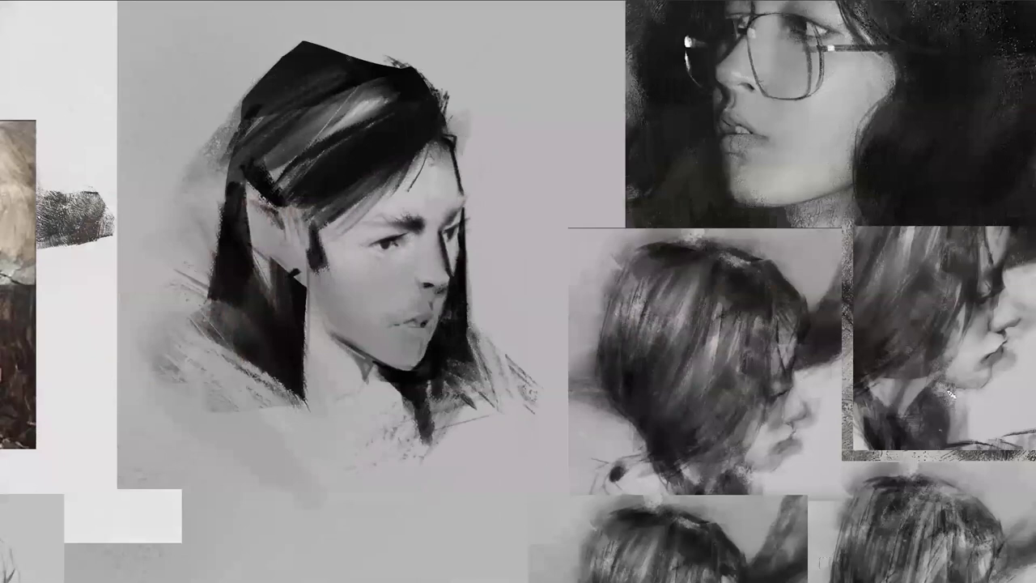
Step: Select the PAINT - Rake Texture brush and rough up the top and back edges of the hair with loose strokes
key(Tab)
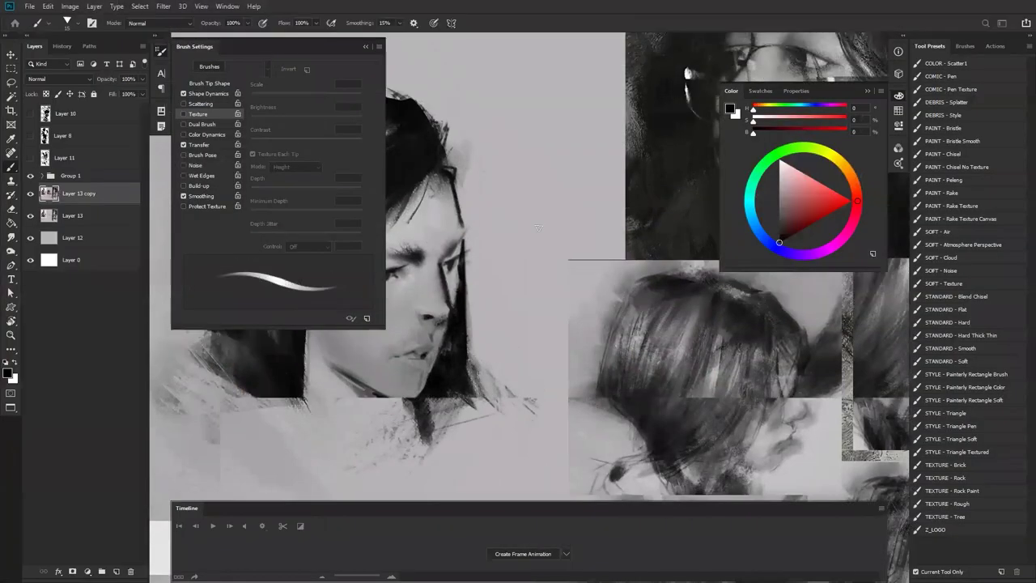
key(Tab)
right_click(558, 235)
click(796, 326)
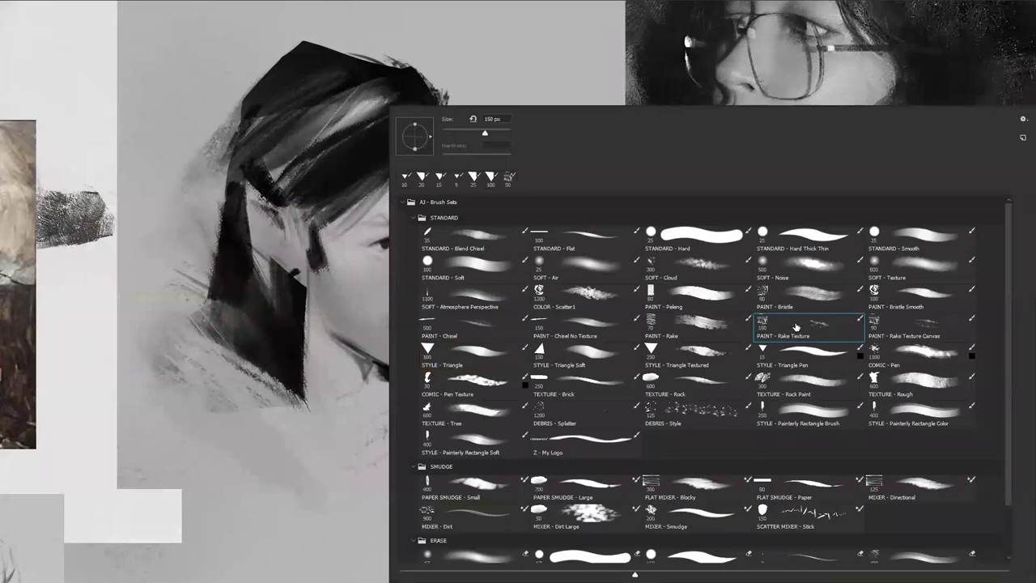
click(307, 90)
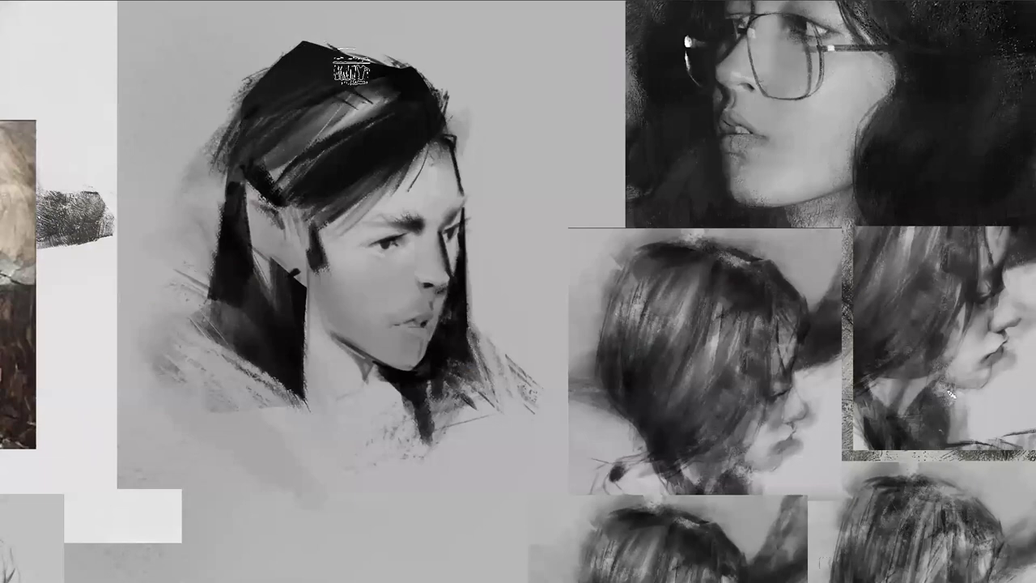
mouse_move(423, 132)
mouse_down()
mouse_move(465, 67)
mouse_move(428, 127)
mouse_move(445, 92)
mouse_move(317, 35)
mouse_move(341, 48)
mouse_move(366, 91)
mouse_move(346, 62)
mouse_move(261, 48)
mouse_move(301, 45)
mouse_up()
key(ctrl+z)
key(ctrl+z)
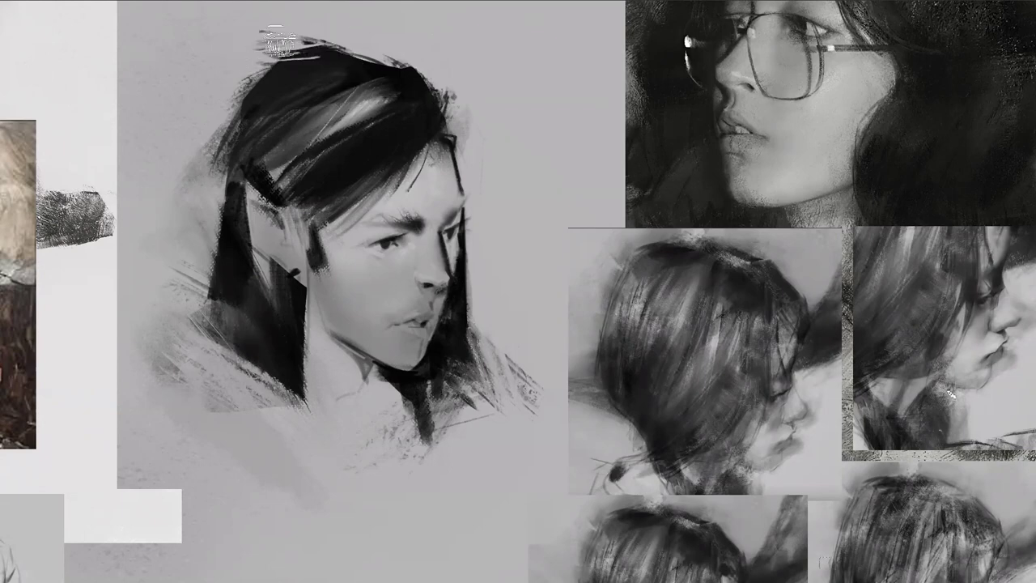
Step: Extend the dark hair behind the ear down to the shoulder with textured strokes and rework the collar edges with sampled tones
mouse_move(200, 207)
mouse_down()
mouse_move(213, 379)
mouse_move(208, 324)
mouse_up()
mouse_move(229, 266)
mouse_down()
mouse_move(189, 372)
mouse_move(197, 363)
mouse_move(298, 402)
mouse_up()
alt+click(247, 410)
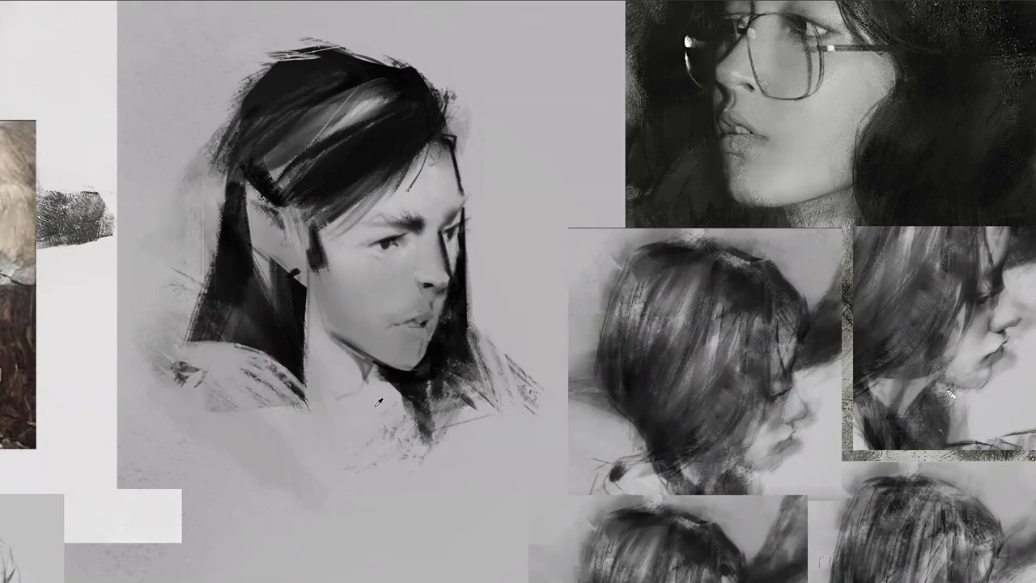
drag(442, 387, 484, 441)
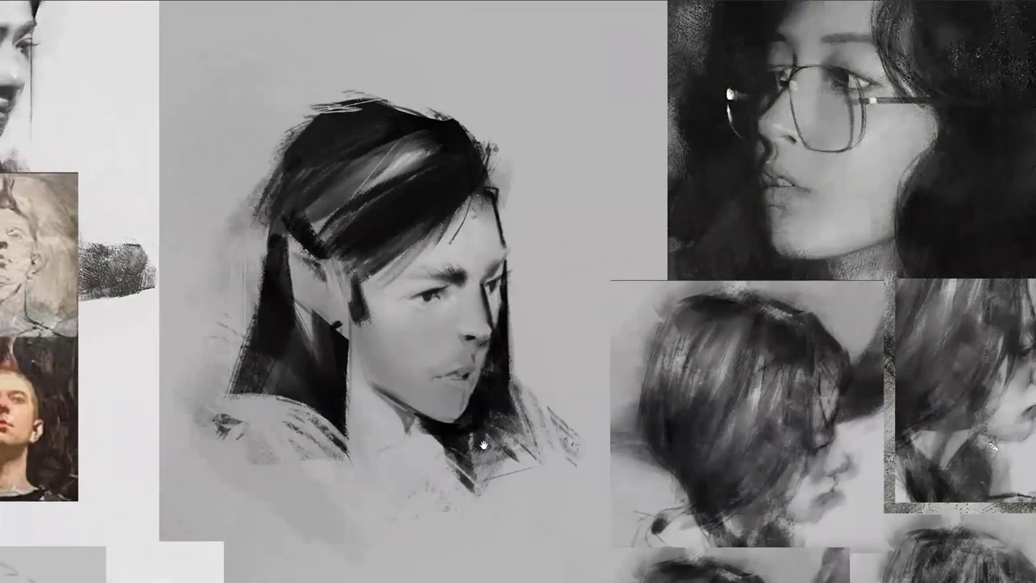
key(bracketright)
key(bracketright)
key(bracketright)
key(bracketright)
key(bracketright)
drag(450, 358, 429, 257)
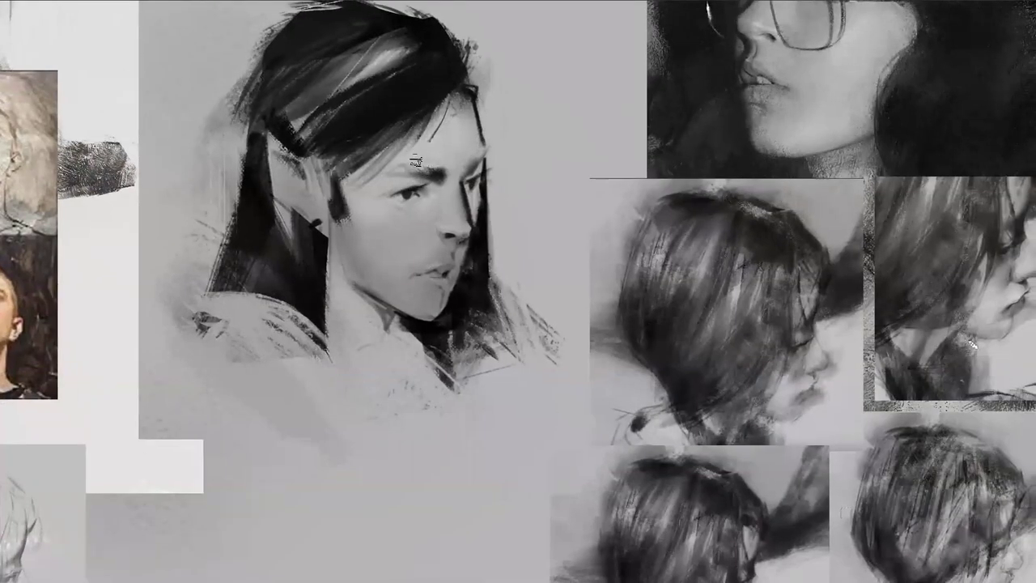
Step: Select the TEXTURE - Tree brush, refine the facial features, and paint dark accents at the mouth corner and under the jaw
right_click(478, 200)
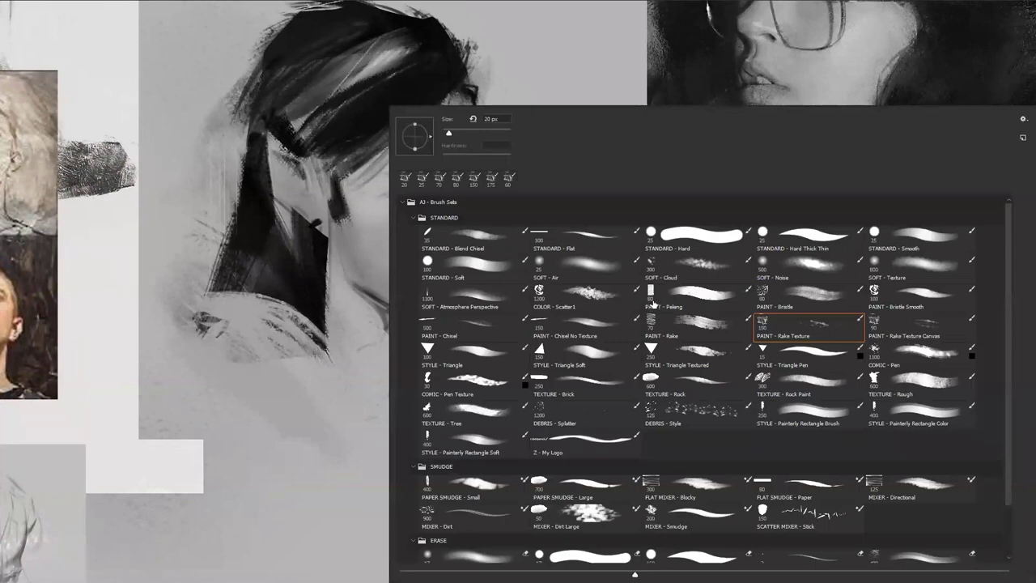
click(472, 422)
drag(313, 385, 396, 373)
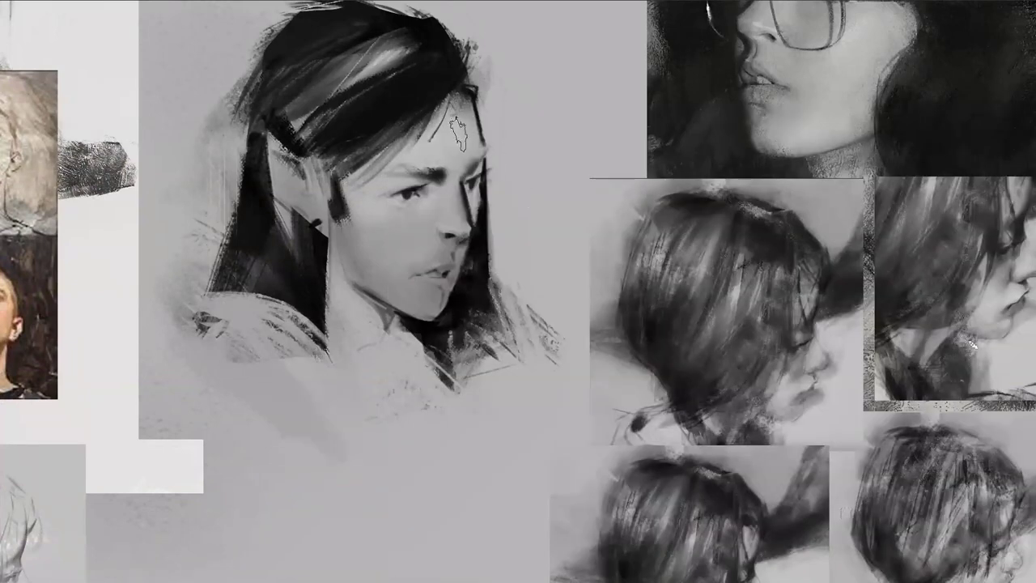
drag(472, 172, 486, 138)
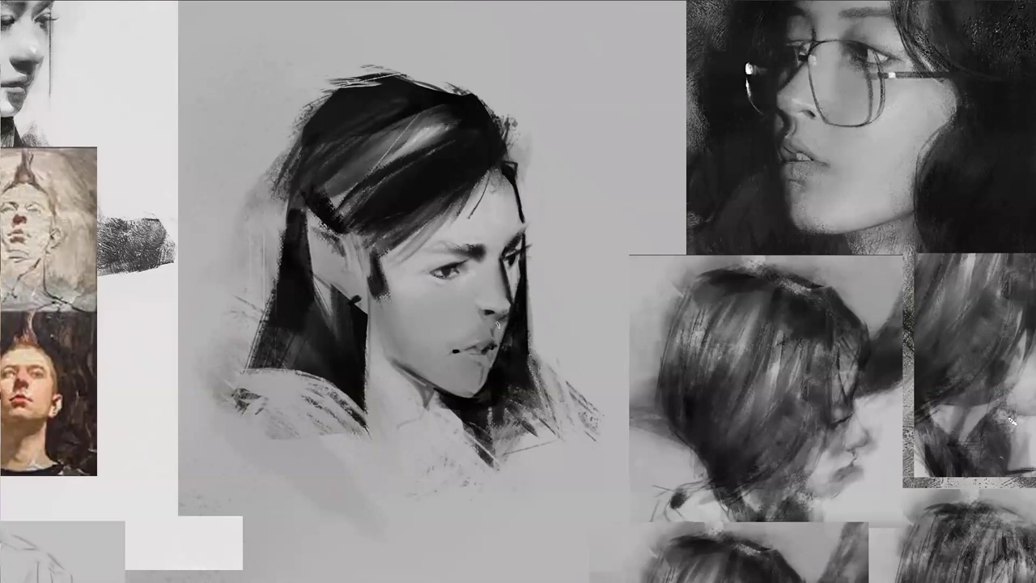
mouse_move(497, 323)
mouse_down()
mouse_move(502, 343)
mouse_move(482, 387)
mouse_move(494, 354)
mouse_up()
mouse_move(434, 390)
mouse_down()
mouse_move(434, 411)
mouse_move(446, 413)
mouse_move(440, 397)
mouse_up()
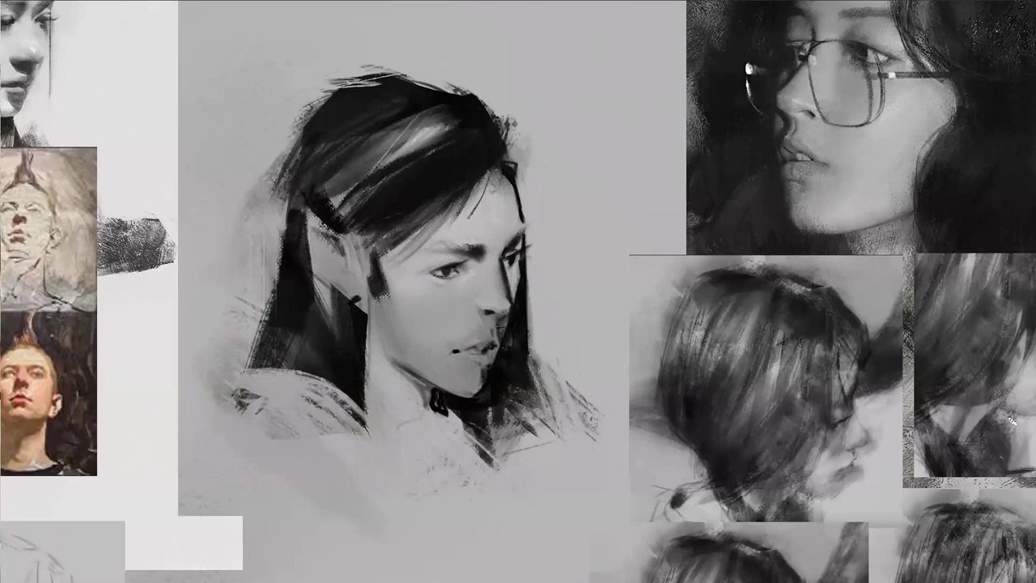
Step: Flip the canvas horizontally and clean up the dark accent at the mouth corner
alt+click(518, 396)
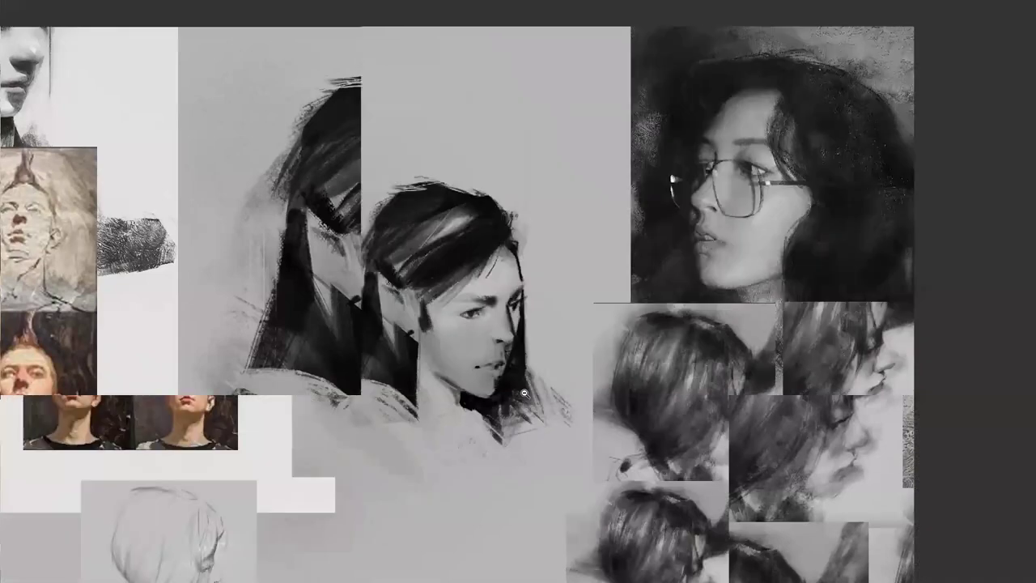
alt+click(519, 396)
key(ctrl+shift+h)
click(470, 367)
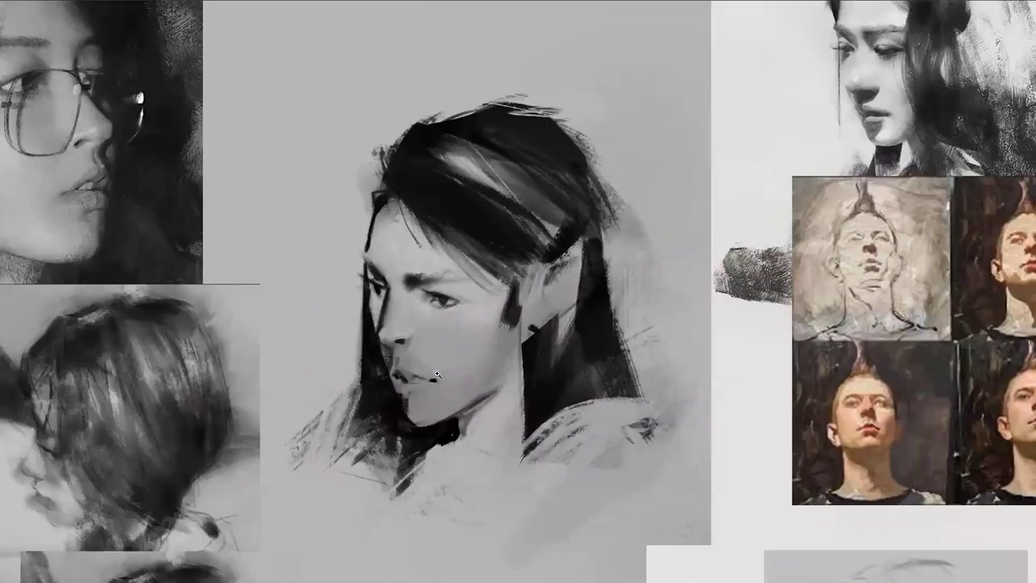
drag(439, 387, 430, 380)
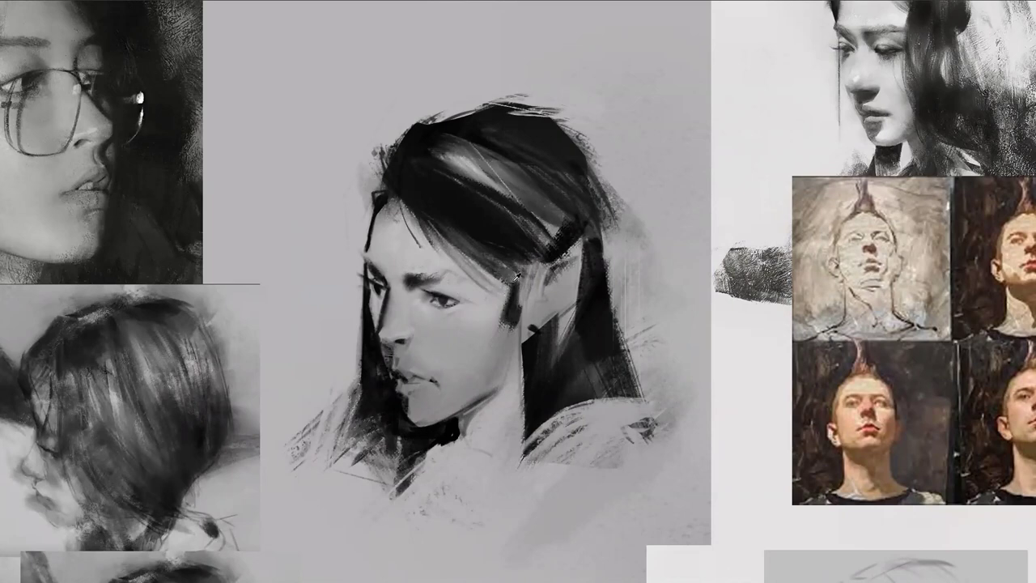
Step: Try a stroke along the sideburn and cheek, undo it, and flip the canvas back
drag(522, 284, 506, 352)
key(ctrl+z)
ctrl+click(499, 361)
ctrl+alt+click(500, 359)
ctrl+alt+click(500, 357)
ctrl+alt+click(507, 357)
scroll(516, 345, up, 5)
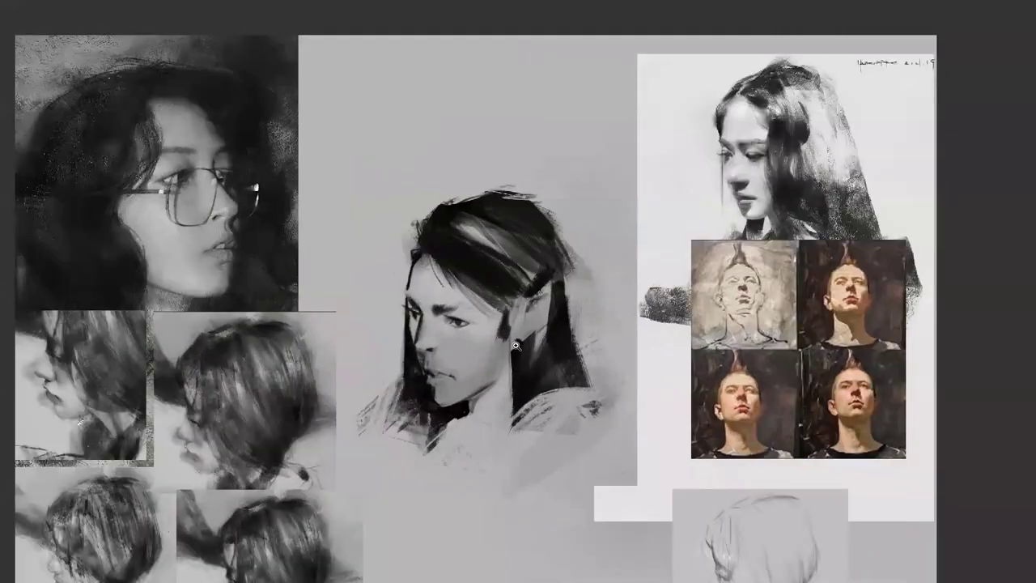
key(f)
key(Tab)
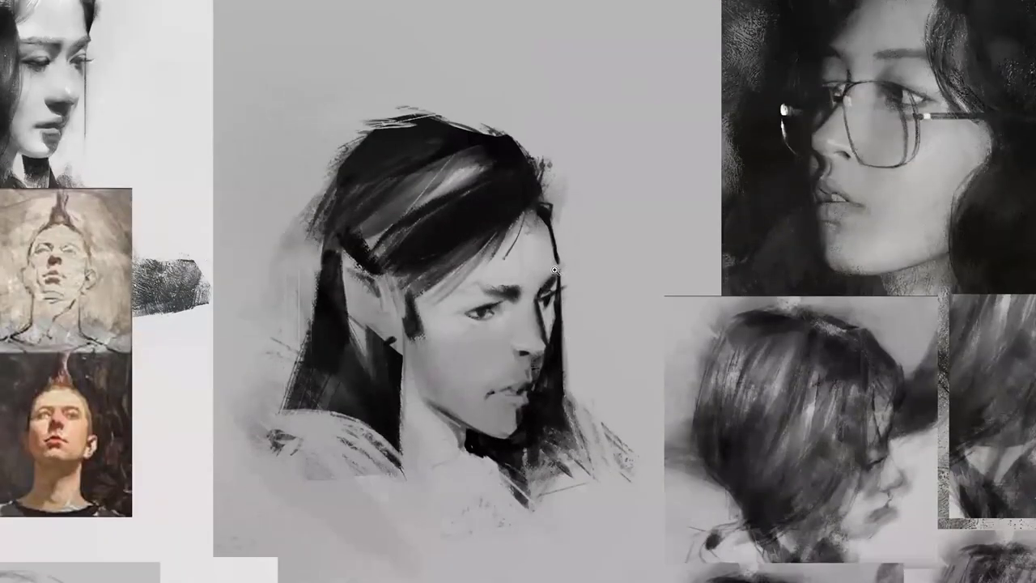
Step: Paint a white rim light along the far edge of the forehead, nose and chin, and rework the hair edge beside it
ctrl+click(560, 267)
ctrl+alt+click(559, 230)
drag(582, 224, 570, 169)
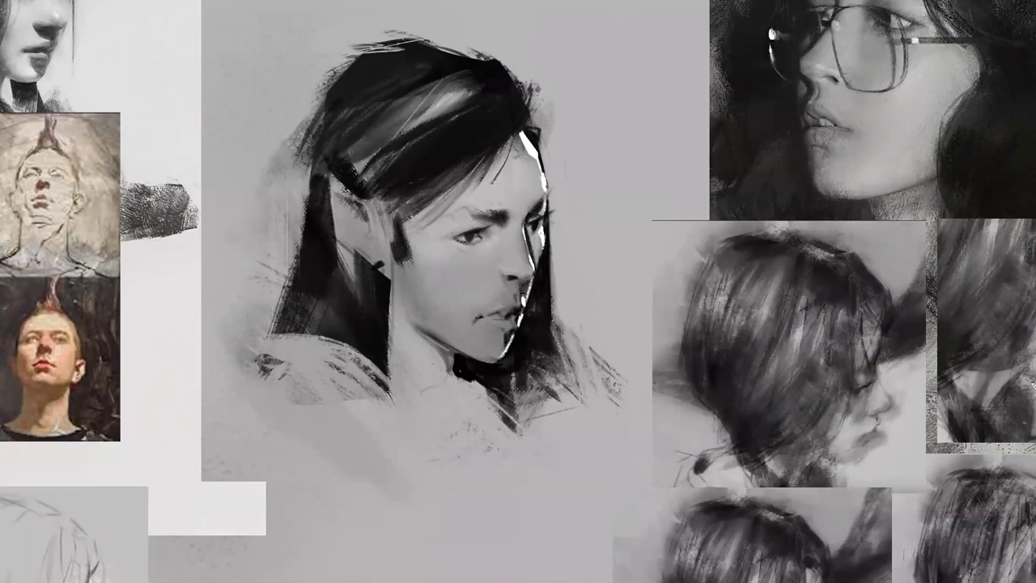
alt+click(531, 337)
alt+click(531, 338)
alt+click(532, 340)
ctrl+click(535, 344)
ctrl+click(535, 341)
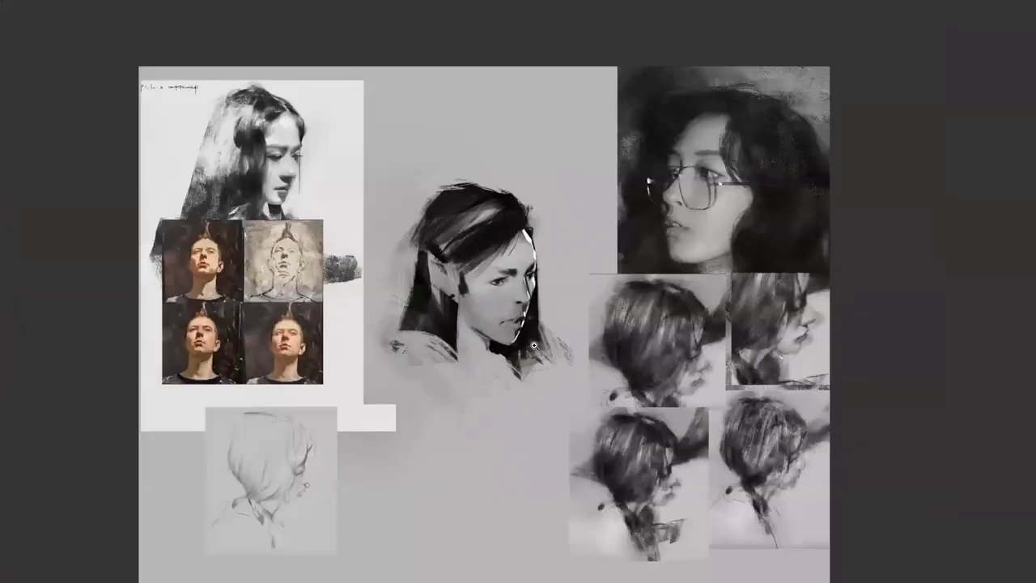
ctrl+click(534, 315)
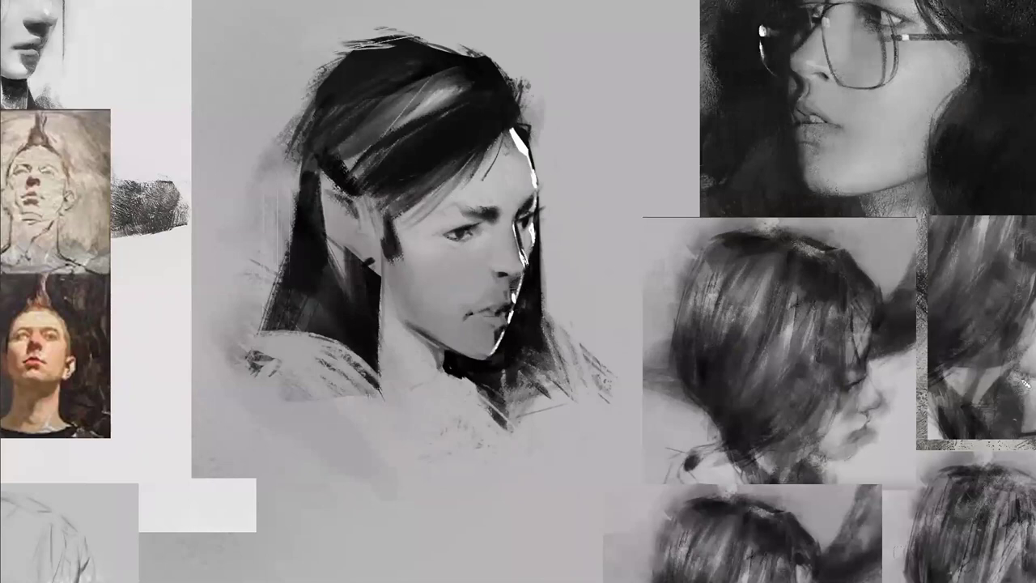
mouse_move(517, 220)
mouse_down()
mouse_move(524, 269)
mouse_move(527, 260)
mouse_up()
mouse_move(504, 79)
mouse_down()
mouse_move(533, 151)
mouse_move(545, 350)
mouse_up()
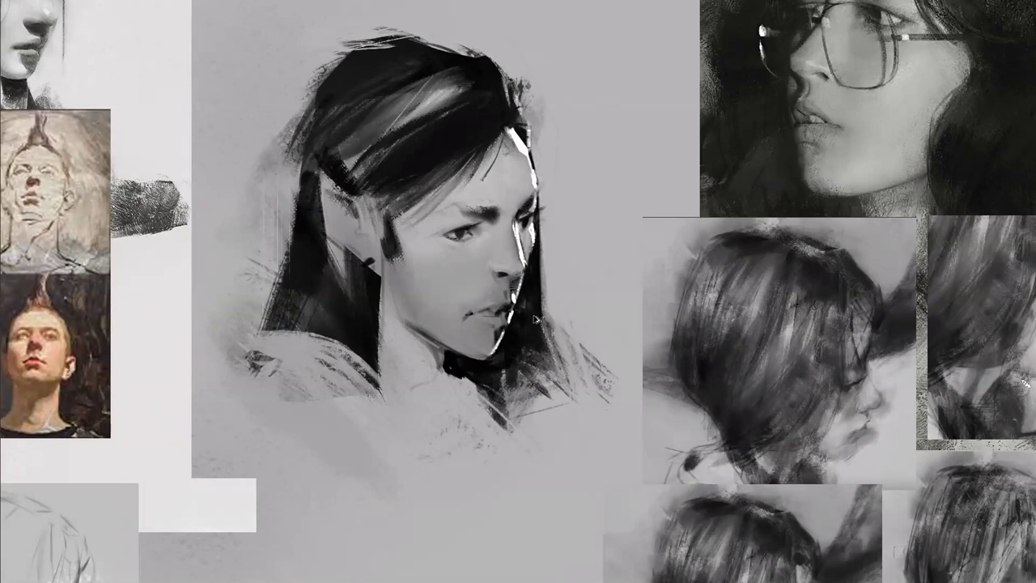
Step: Hide the rim-light layer, select the SOFT - Texture brush, and make the visible portrait layer active
key(Tab)
click(32, 196)
key(Tab)
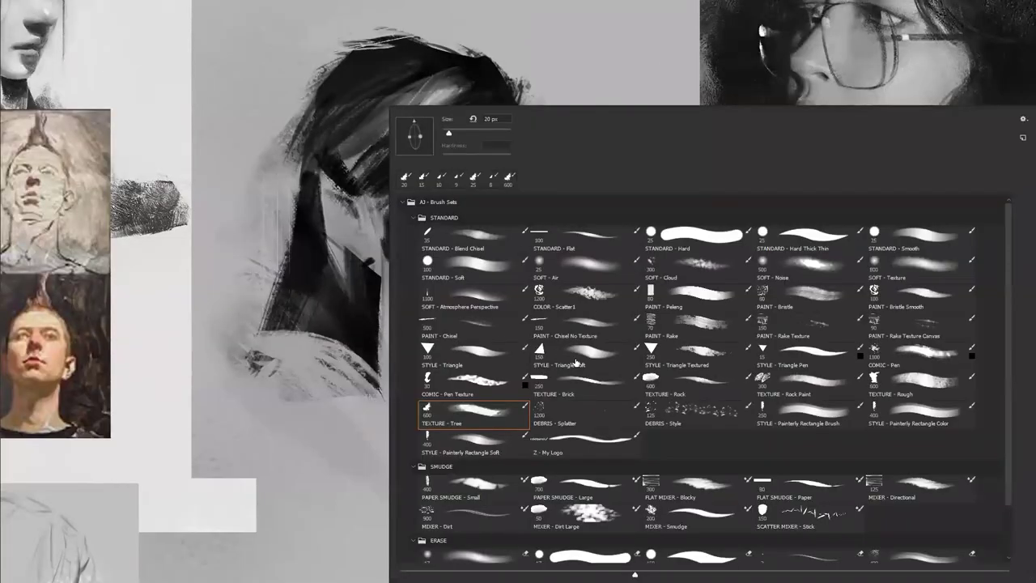
click(924, 268)
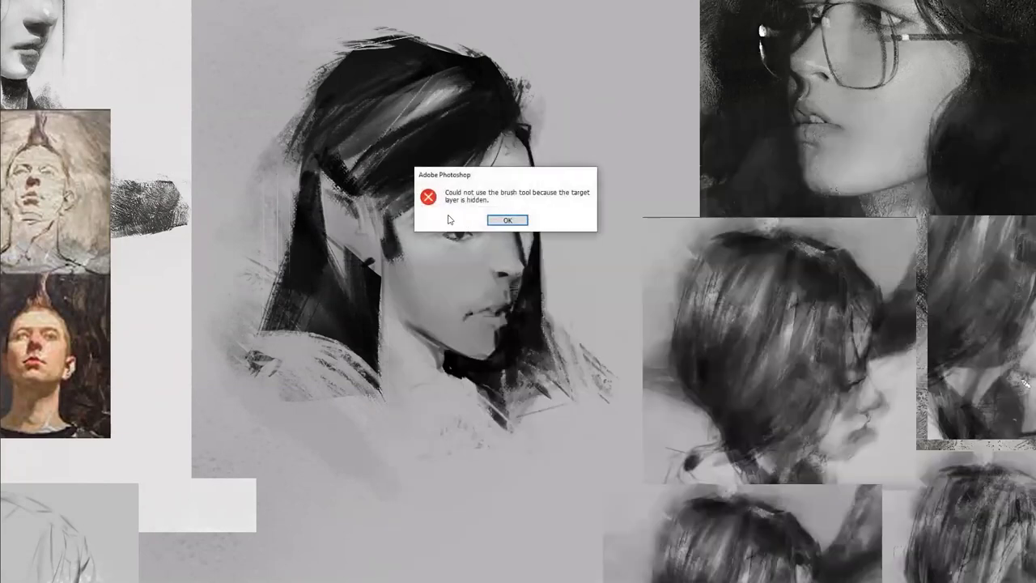
click(491, 222)
key(Tab)
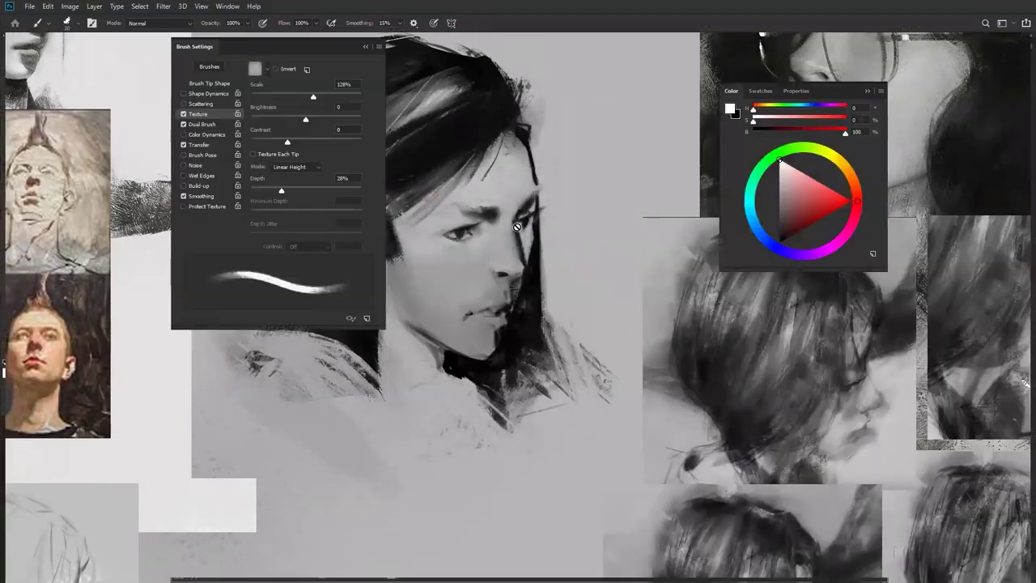
click(102, 215)
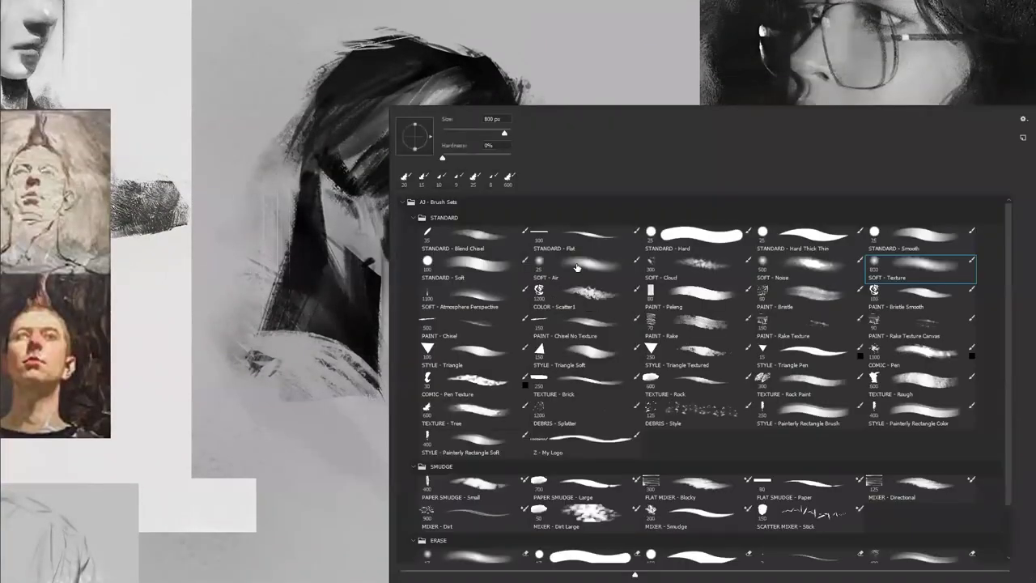
Step: Select the SOFT - Air brush, shade softly around the ear, and enlarge the brush to 125 px
click(576, 268)
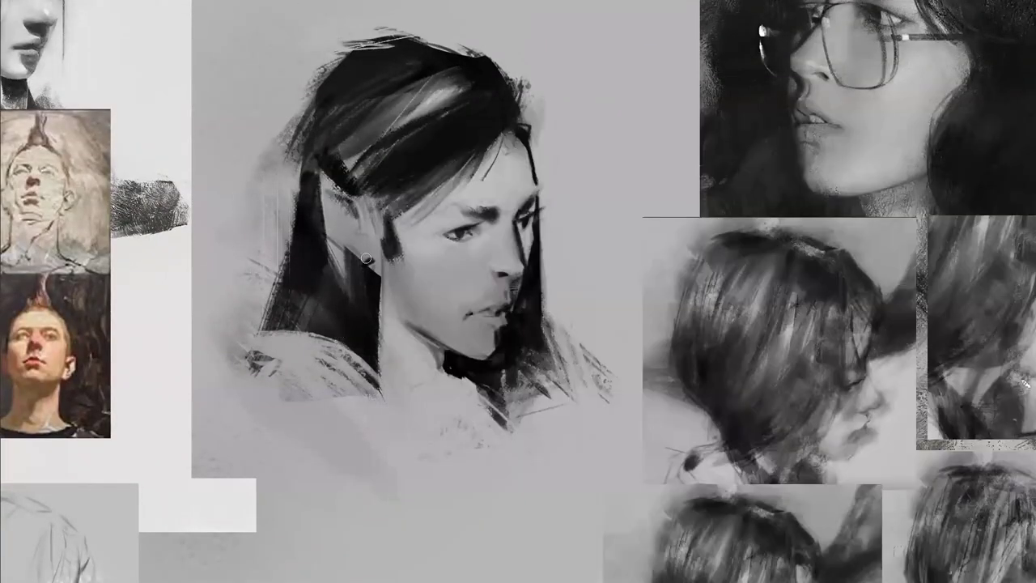
drag(322, 172, 340, 196)
key(bracketright)
key(bracketright)
key(bracketright)
key(bracketright)
key(bracketright)
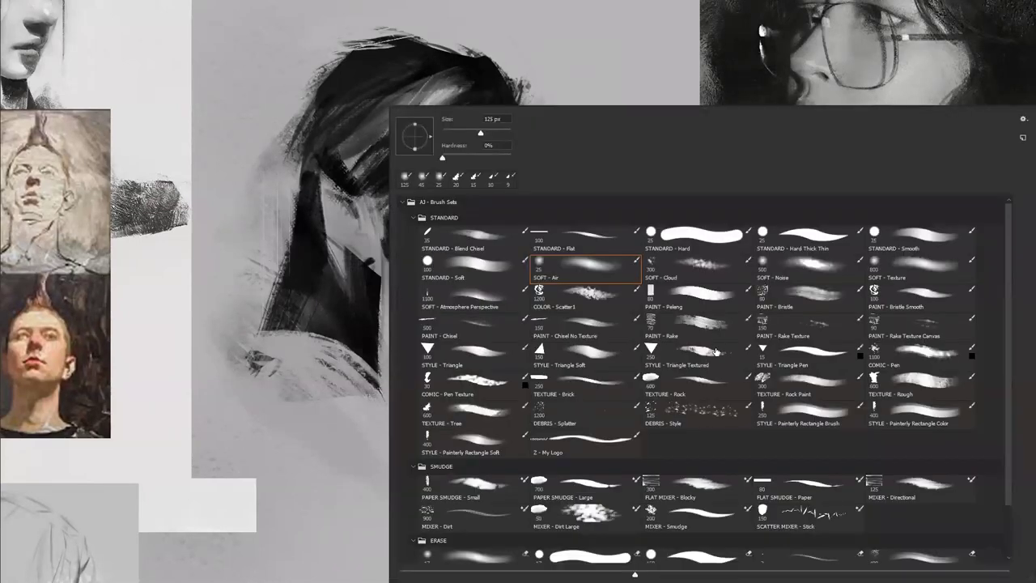
Step: Try the STYLE - Triangle Textured brush, soften the cheek and jaw with SOFT - Noise, and flip the canvas horizontally
click(708, 352)
click(270, 379)
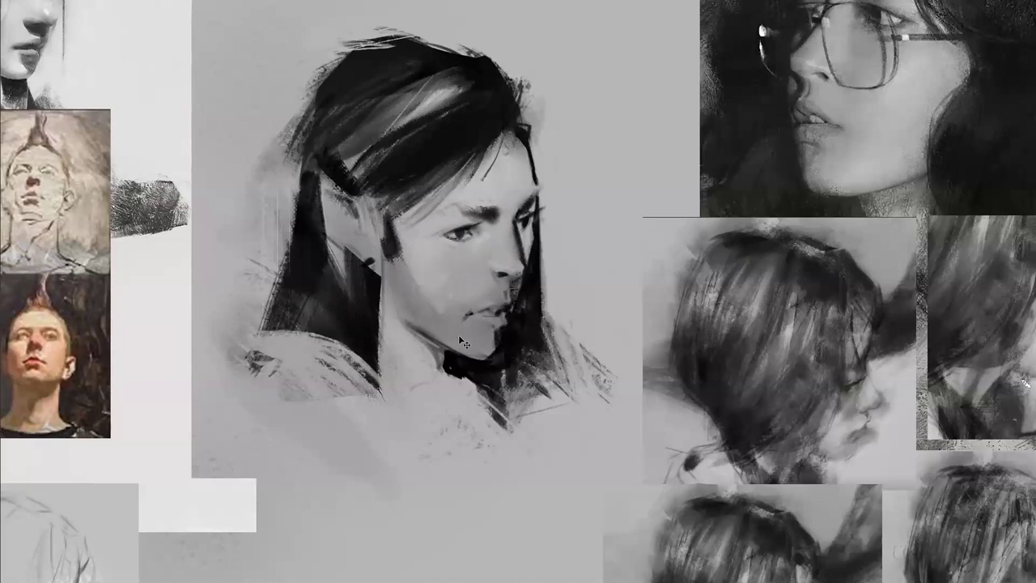
right_click(454, 335)
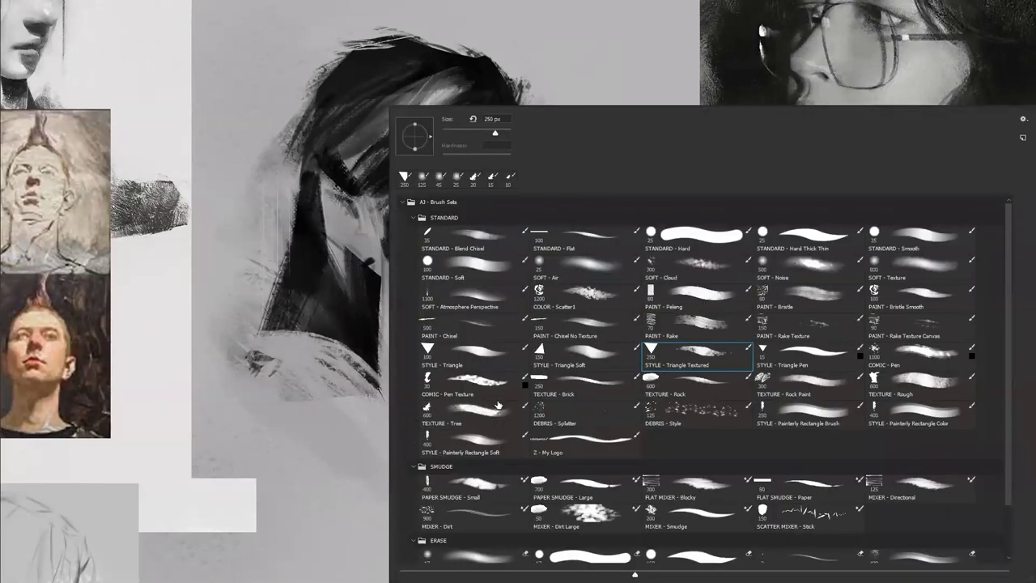
click(827, 263)
click(368, 397)
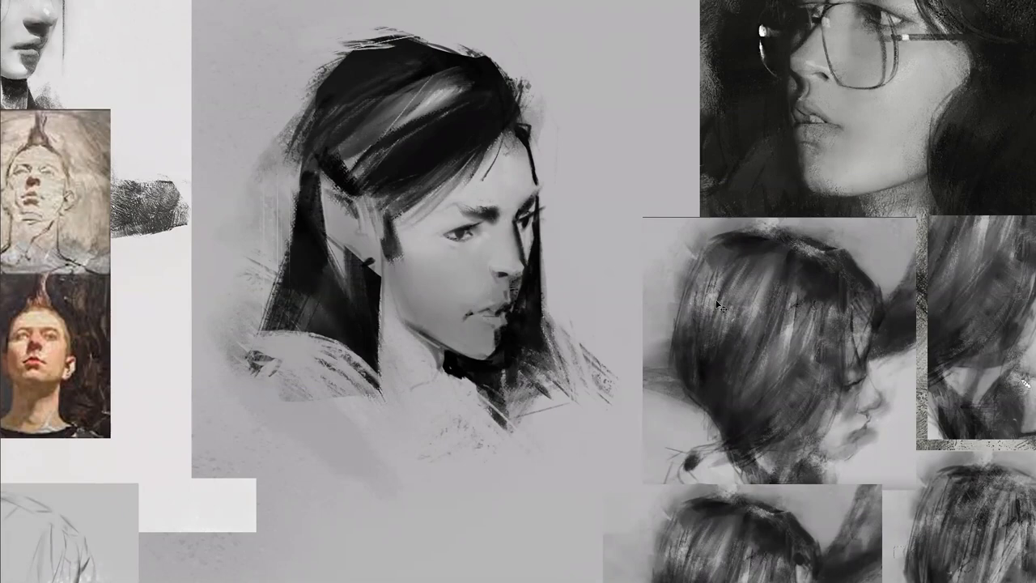
key(h)
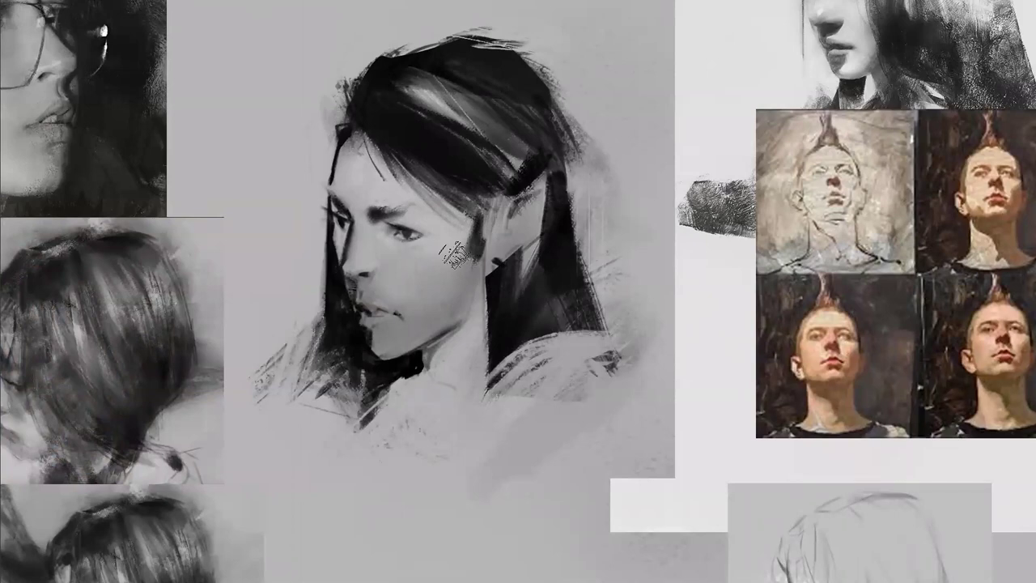
Step: Select the COMIC - Pen brush and add textured dark strokes beside the hair and above the far shoulder
right_click(503, 209)
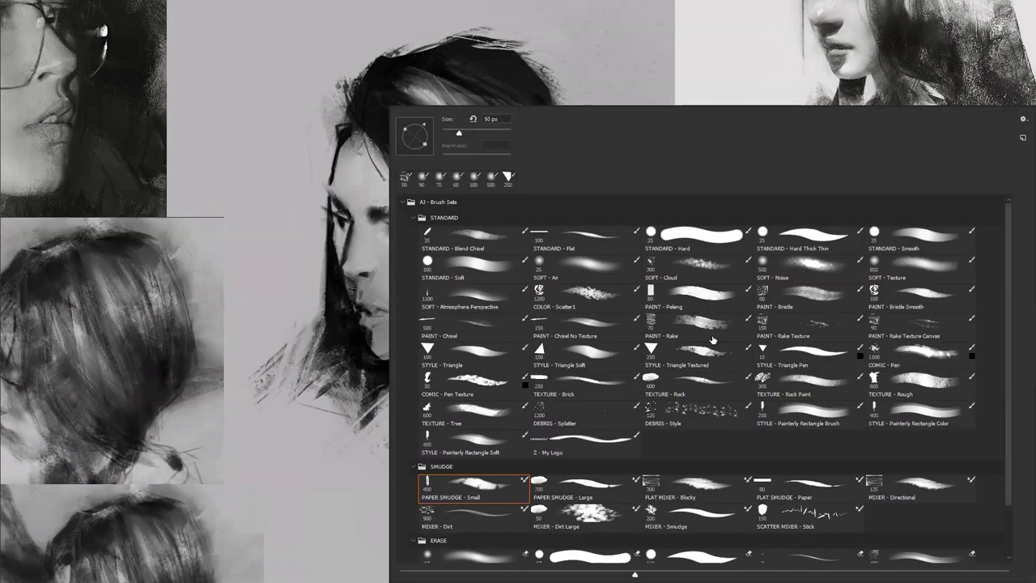
click(927, 356)
click(292, 299)
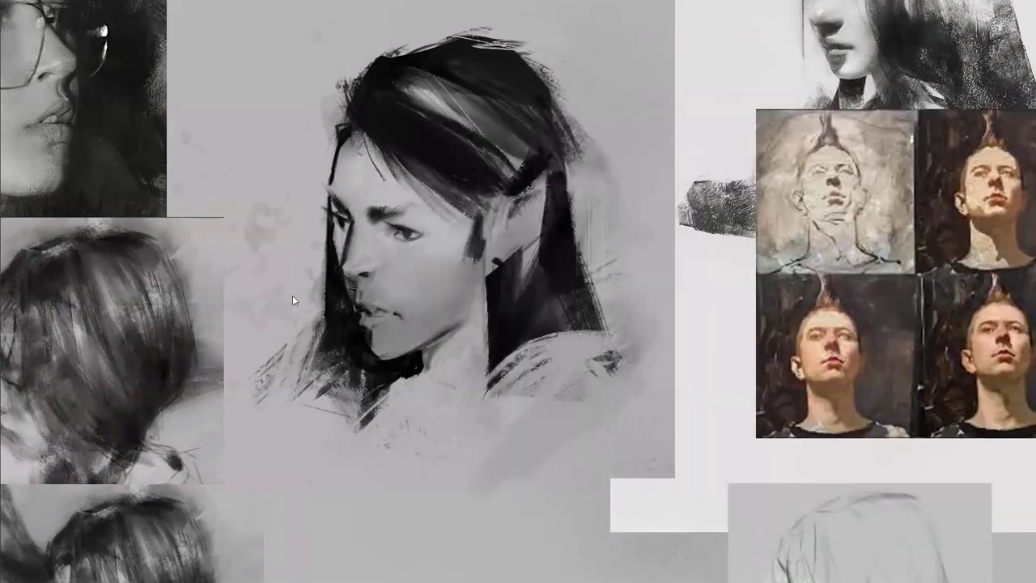
mouse_move(291, 282)
mouse_down()
mouse_move(345, 353)
mouse_move(337, 411)
mouse_up()
drag(299, 321, 354, 367)
drag(286, 270, 311, 321)
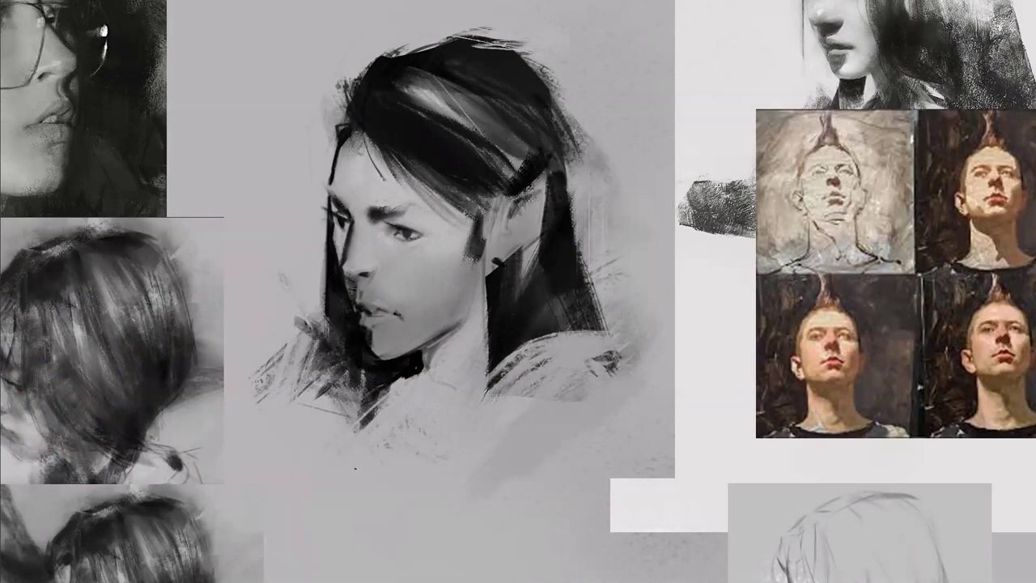
Step: Flip the canvas horizontally, refine the hair below the ear lobe, add strands across the crown, and darken the back hair edge
key(ctrl+shift+h)
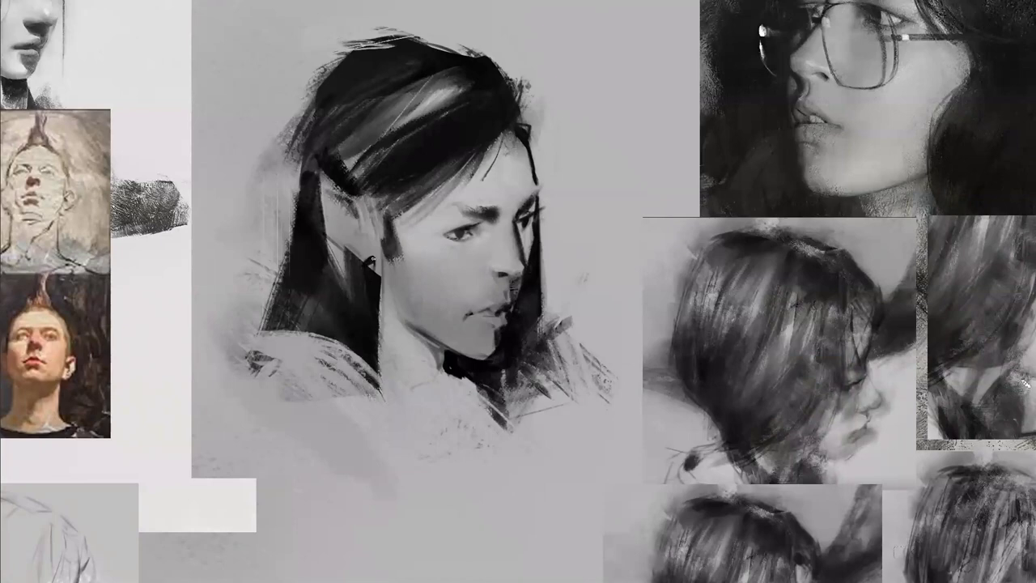
drag(373, 260, 381, 304)
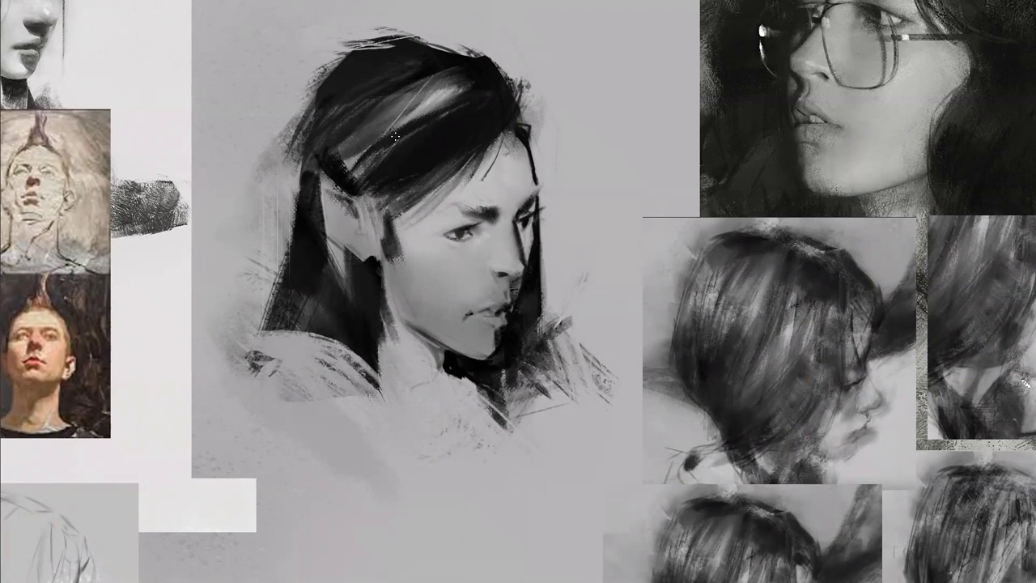
mouse_move(409, 148)
mouse_down()
mouse_move(477, 95)
mouse_move(401, 191)
mouse_move(424, 166)
mouse_up()
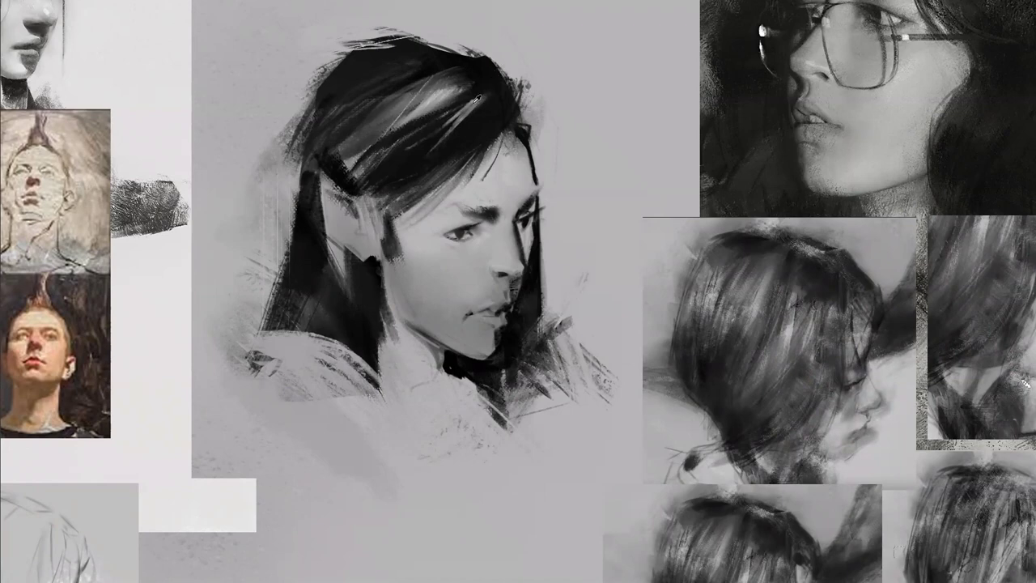
mouse_move(331, 144)
mouse_down()
mouse_move(398, 74)
mouse_move(352, 118)
mouse_up()
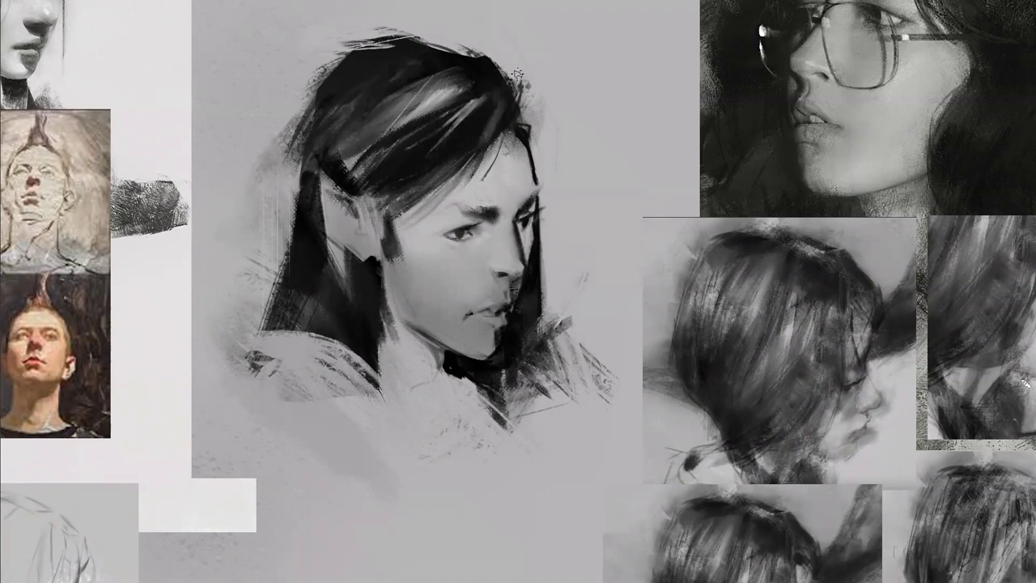
mouse_move(309, 151)
mouse_down()
mouse_move(276, 242)
mouse_move(278, 224)
mouse_up()
drag(301, 179, 263, 313)
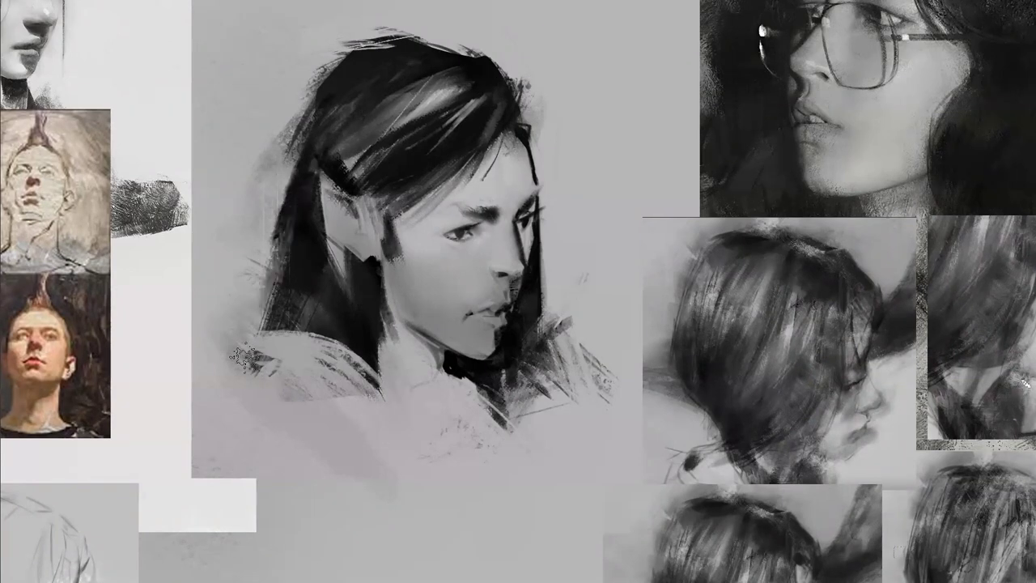
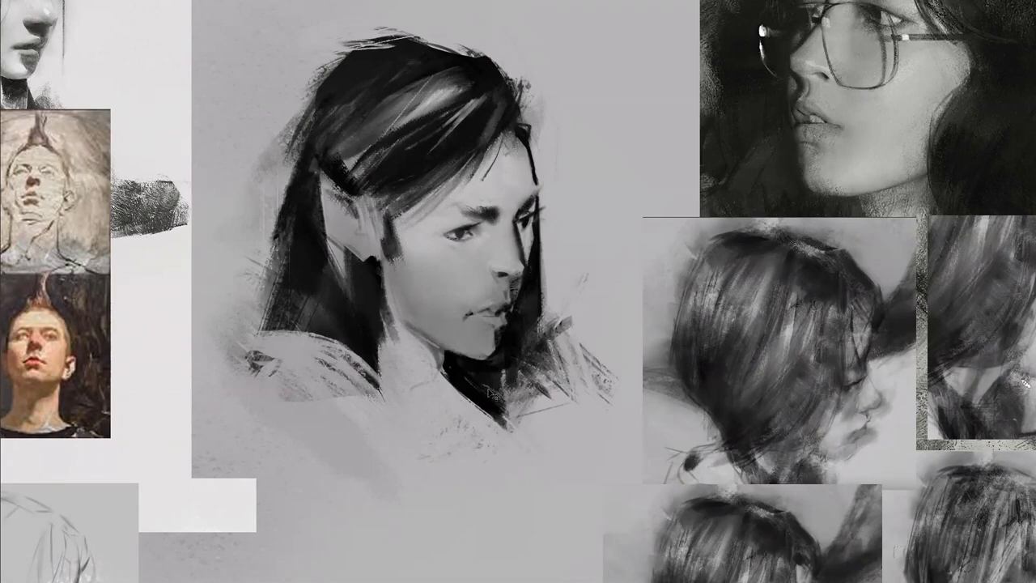
Step: Select the TEXTURE - Tree brush, paint shading inside the ear, and compare the portrait in mirrored views
key(m)
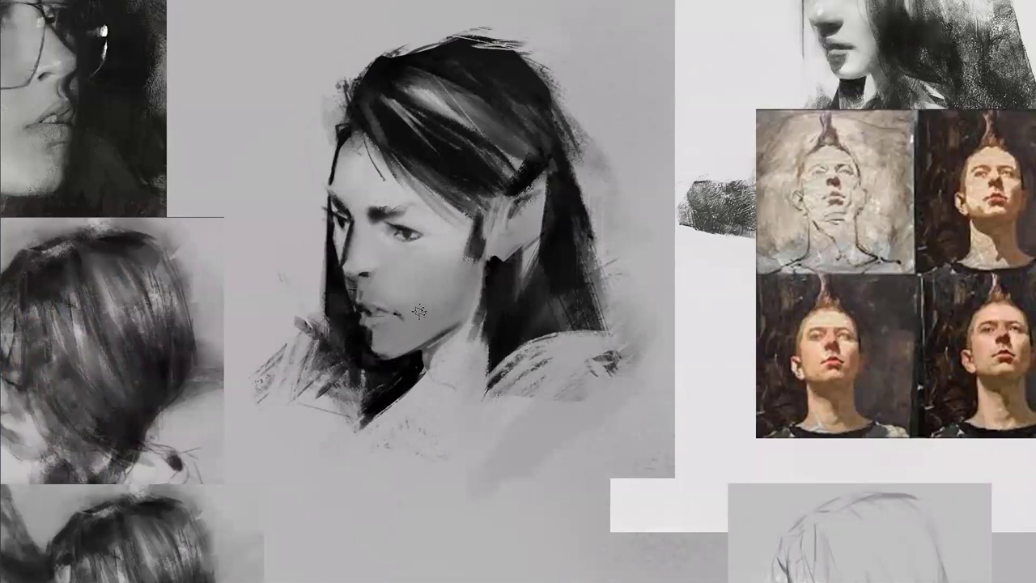
drag(411, 319, 488, 298)
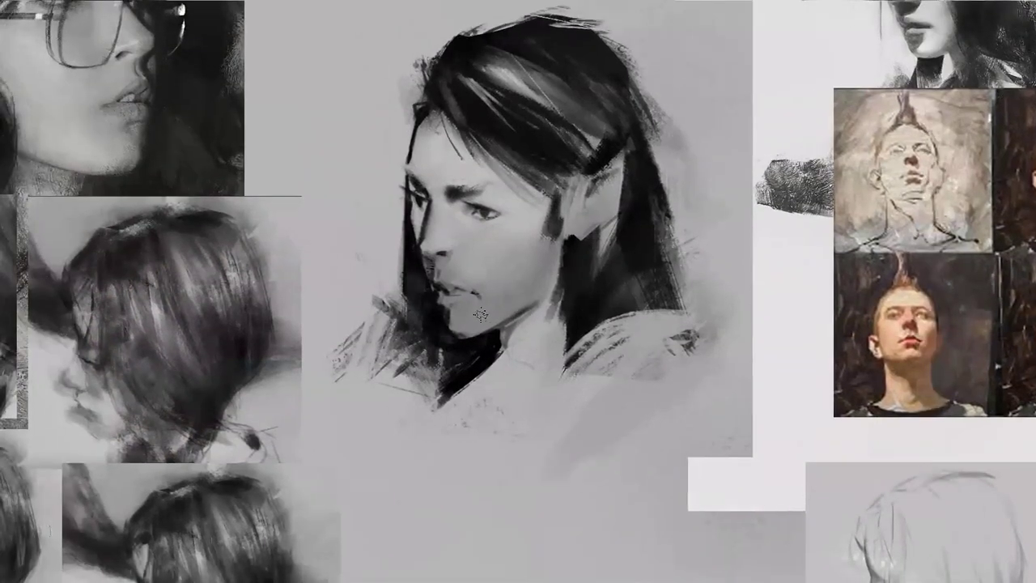
right_click(483, 311)
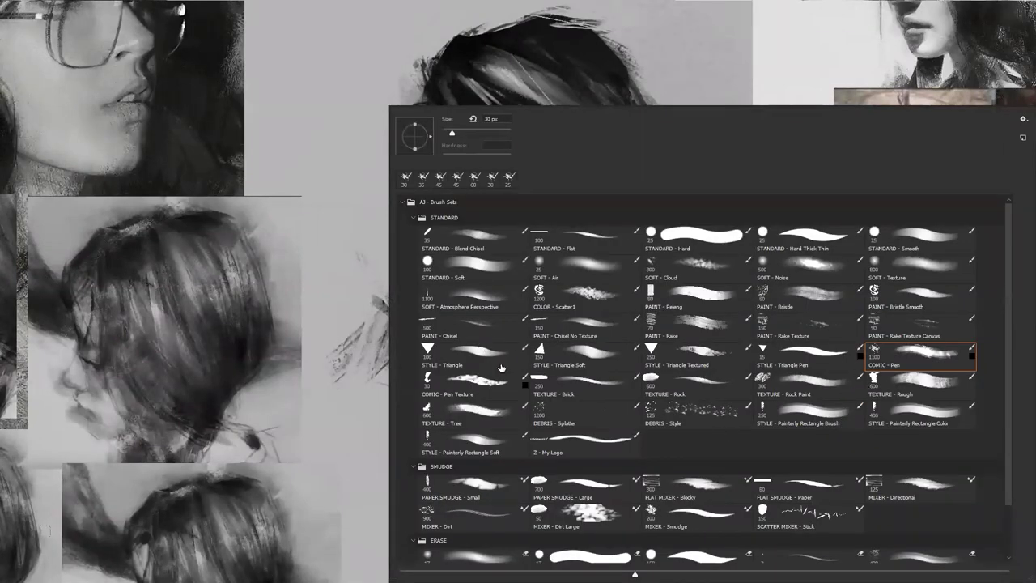
click(499, 418)
click(360, 416)
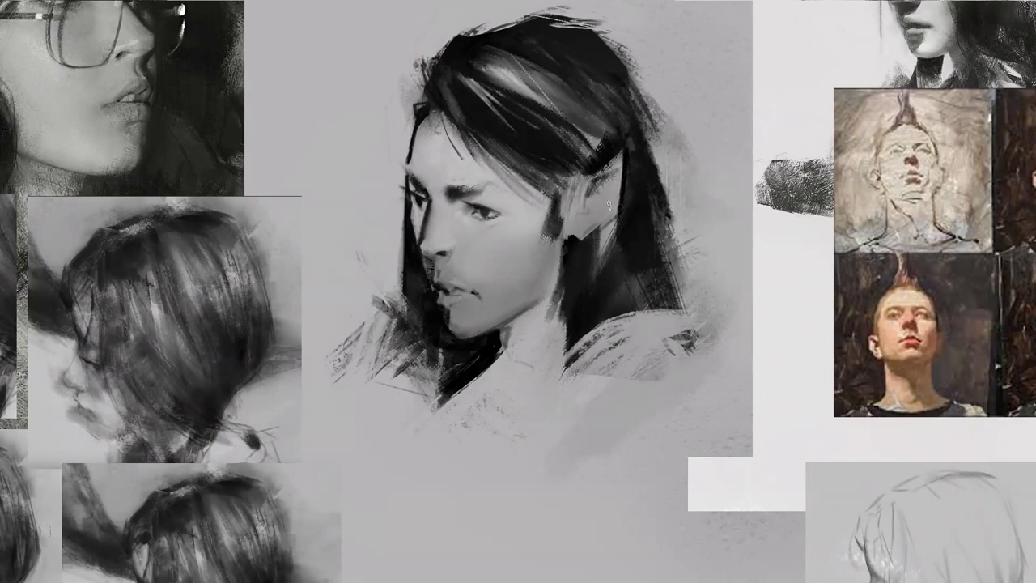
mouse_move(598, 230)
mouse_down()
mouse_move(573, 234)
mouse_move(618, 211)
mouse_move(606, 196)
mouse_move(582, 217)
mouse_up()
key(m)
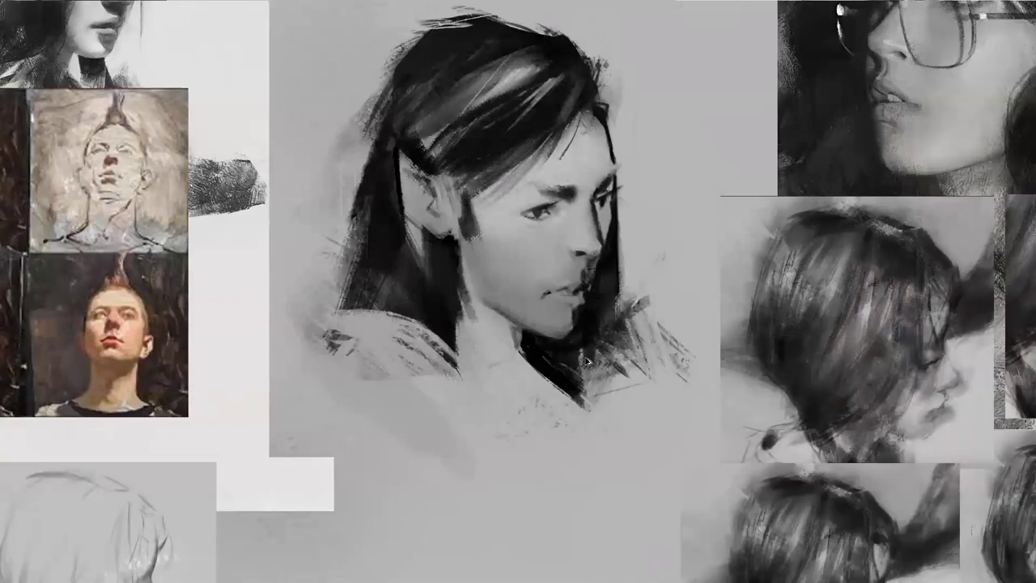
key(h)
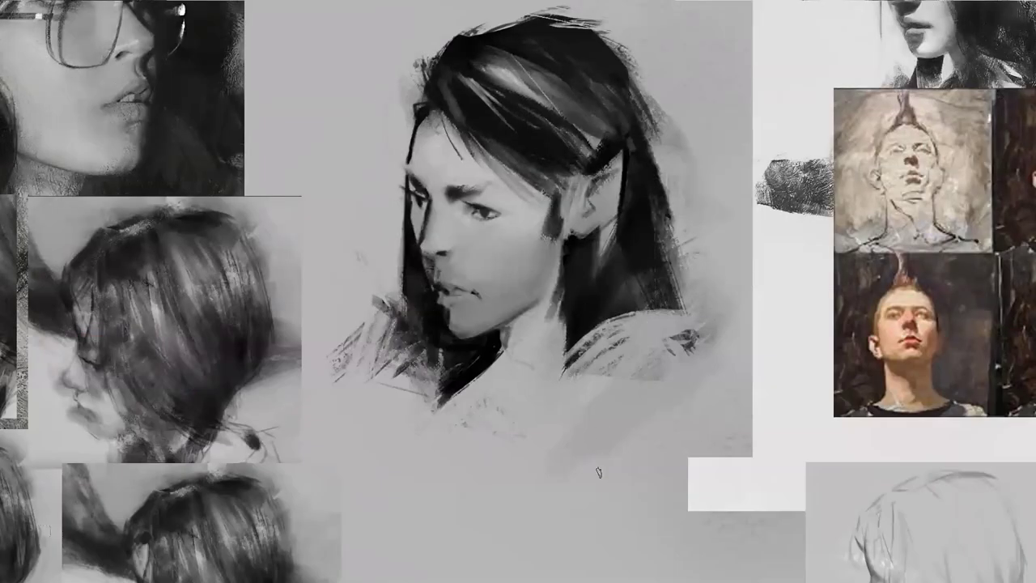
key(h)
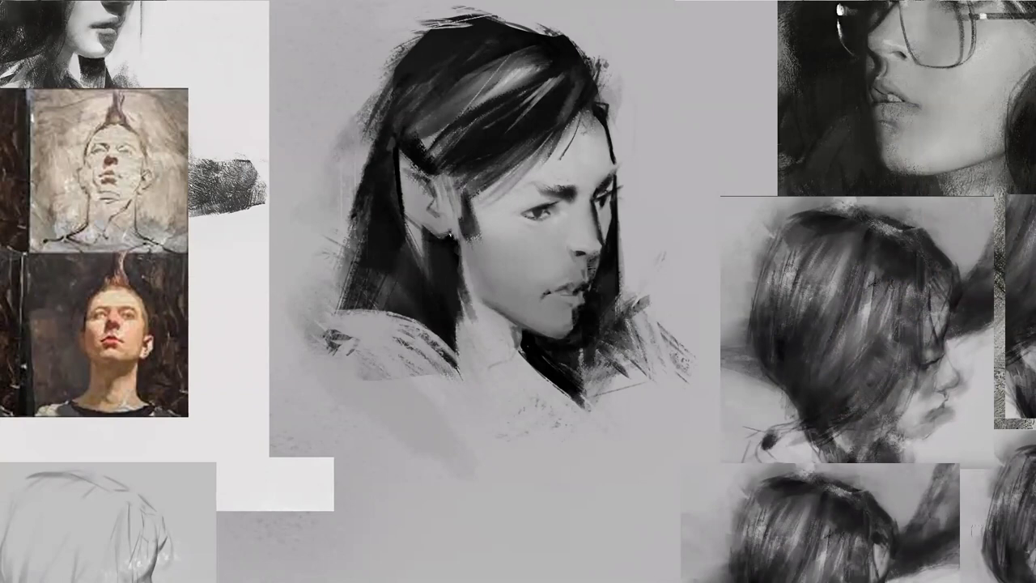
Step: Paint dark hair strands down in front of the ear and touch up the shading along the ear's edge
drag(449, 187, 456, 239)
mouse_move(446, 173)
mouse_down()
mouse_move(463, 249)
mouse_move(465, 188)
mouse_up()
drag(458, 169, 473, 190)
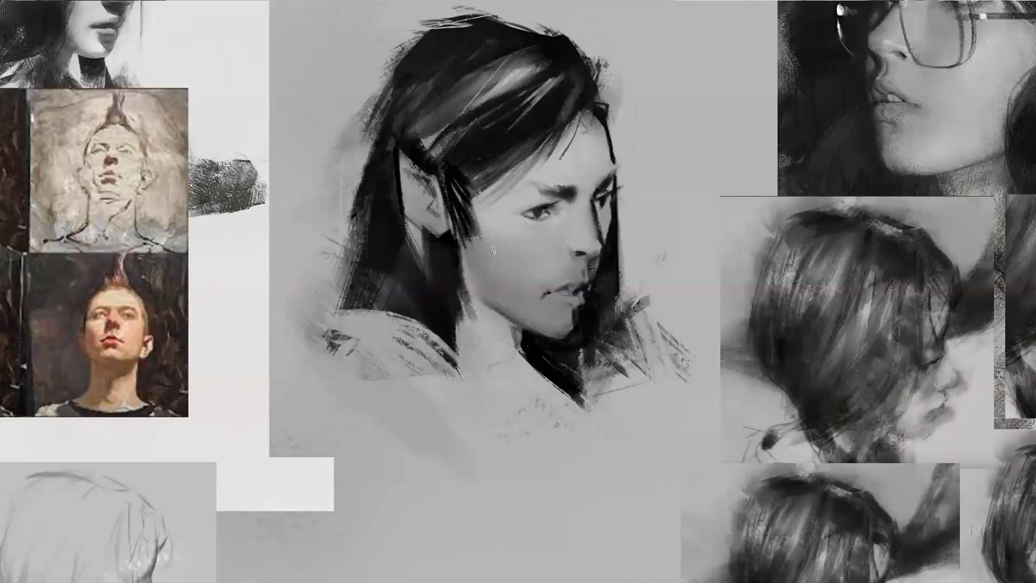
drag(468, 203, 475, 222)
drag(403, 215, 417, 227)
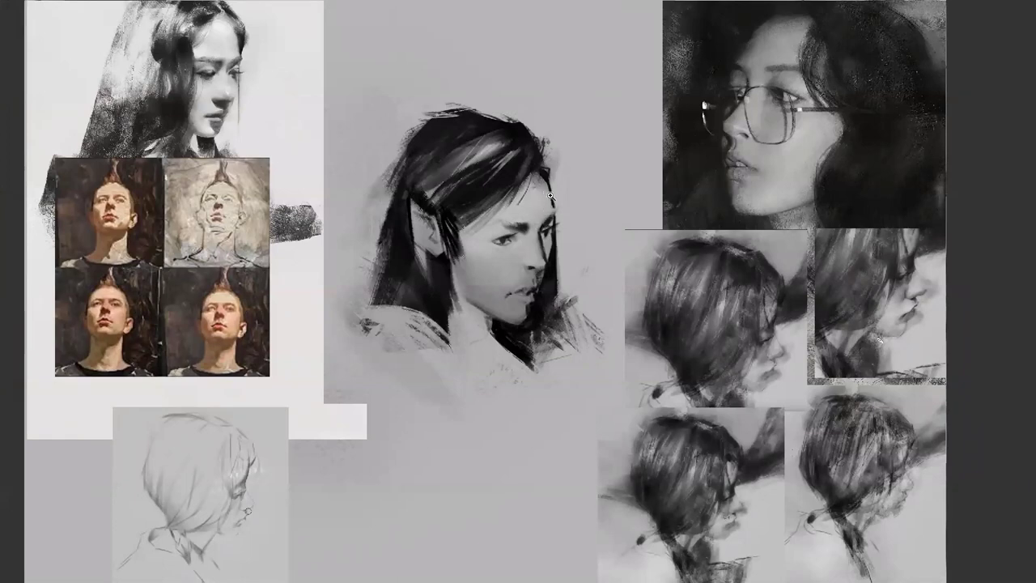
scroll(554, 196, up, 2)
scroll(554, 197, up, 3)
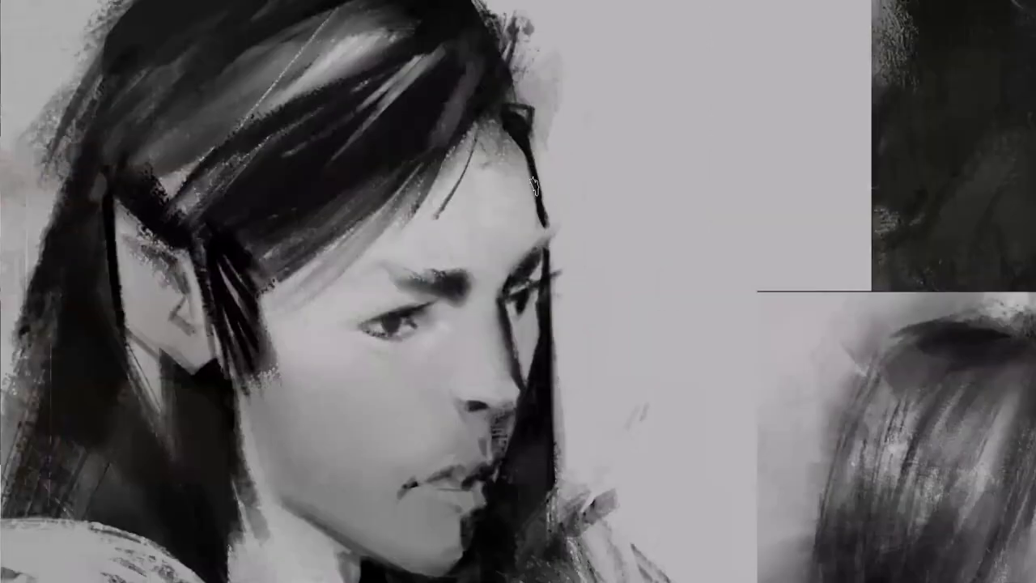
scroll(554, 196, down, 4)
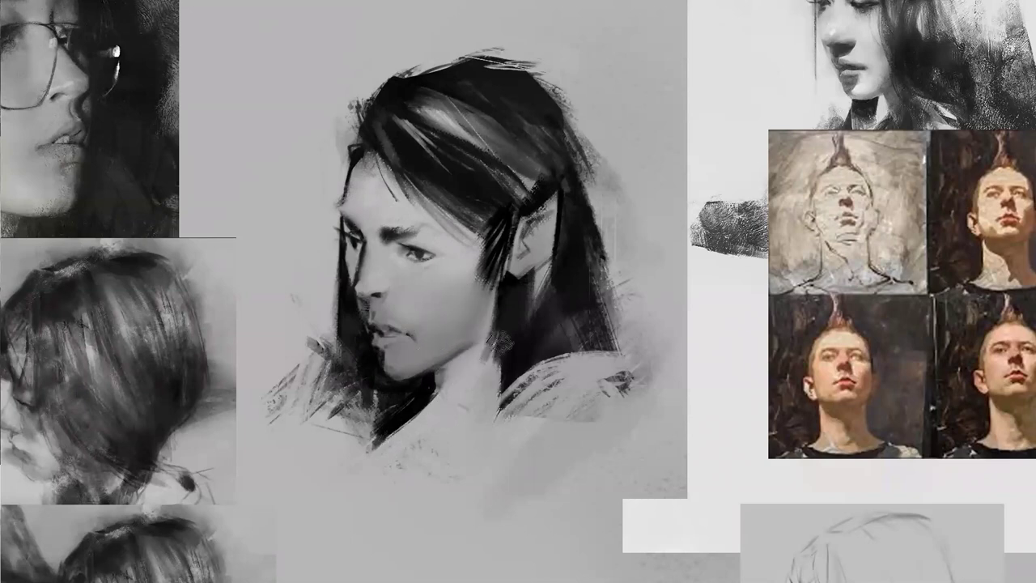
Step: Extend the dark hair beside the neck down over the near shoulder with soft strokes and check the mirrored portrait
drag(531, 362, 497, 412)
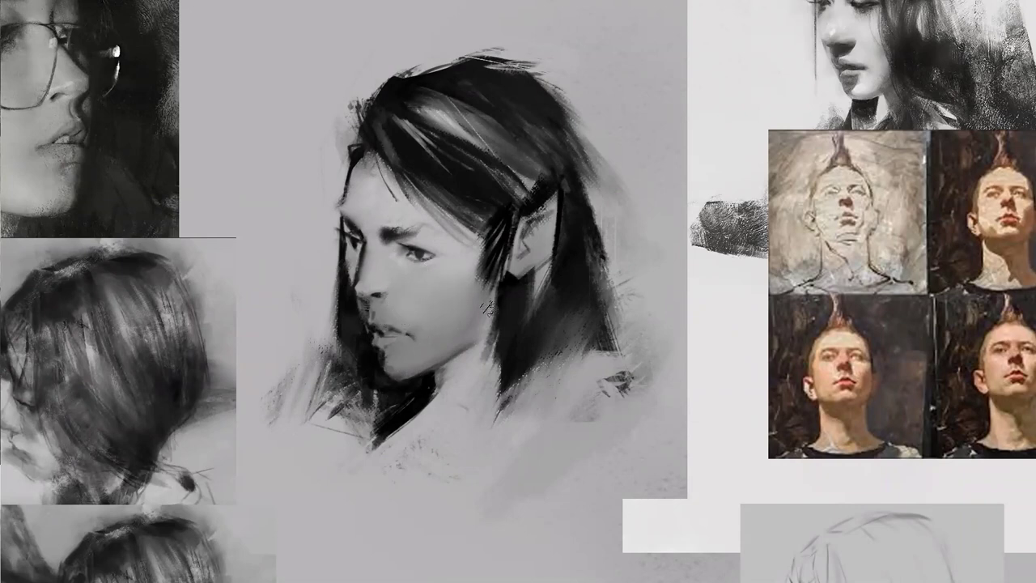
key(m)
key(m)
scroll(602, 243, down, 2)
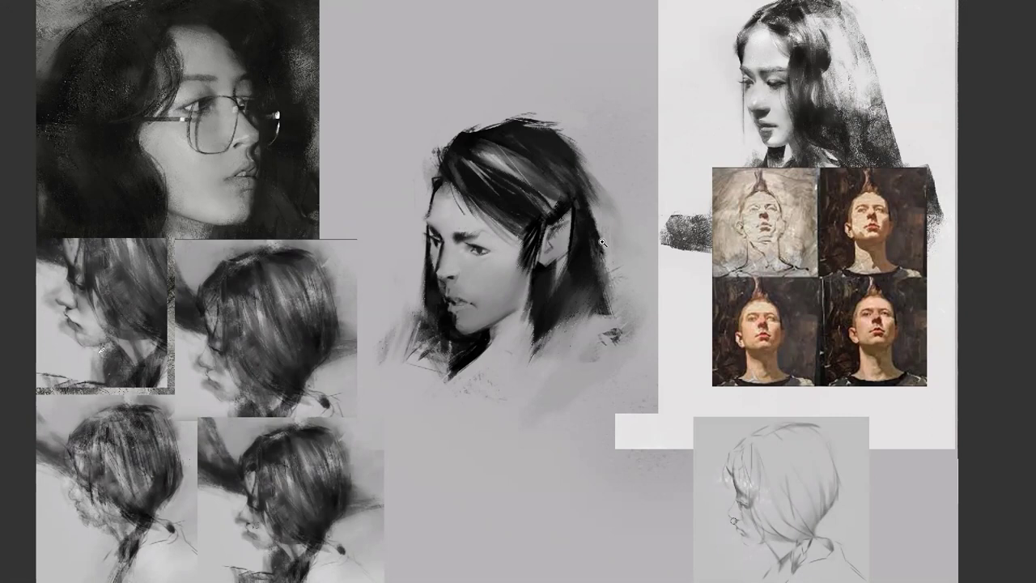
click(525, 230)
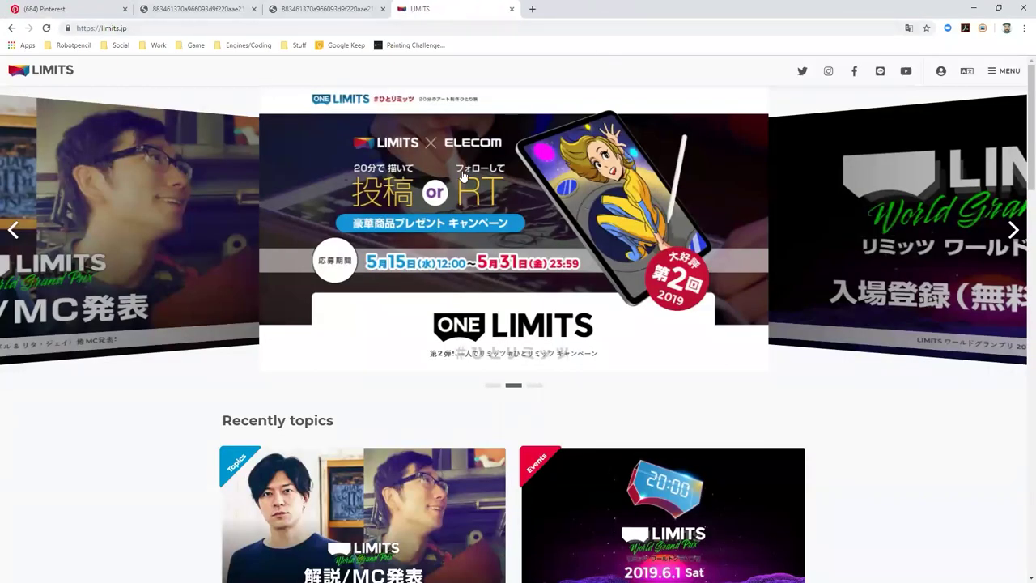
Step: Browse the LIMITS home page in the web browser and open the World Grand Prix 2019 DAY2 event
scroll(266, 248, down, 5)
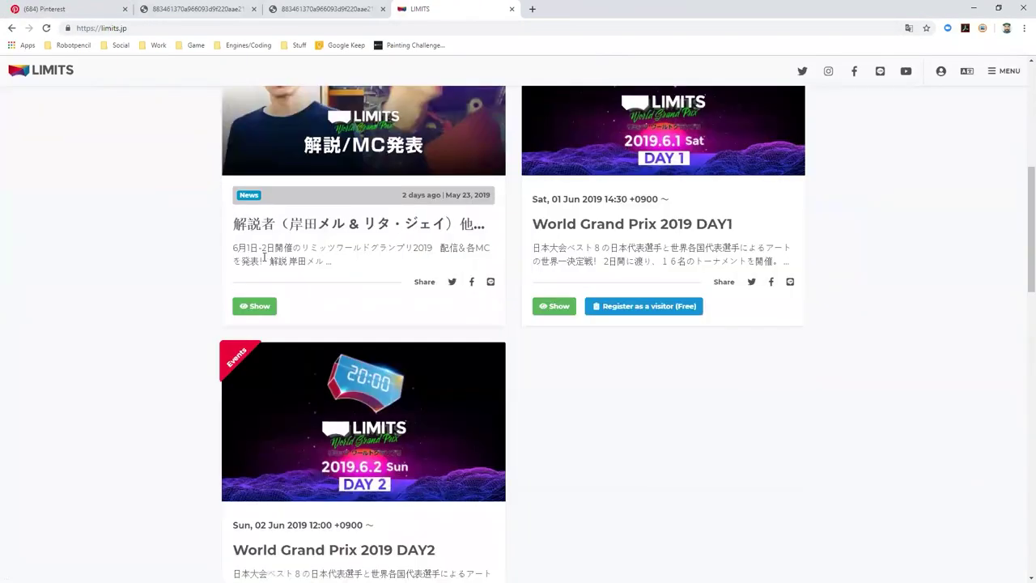
scroll(264, 259, up, 5)
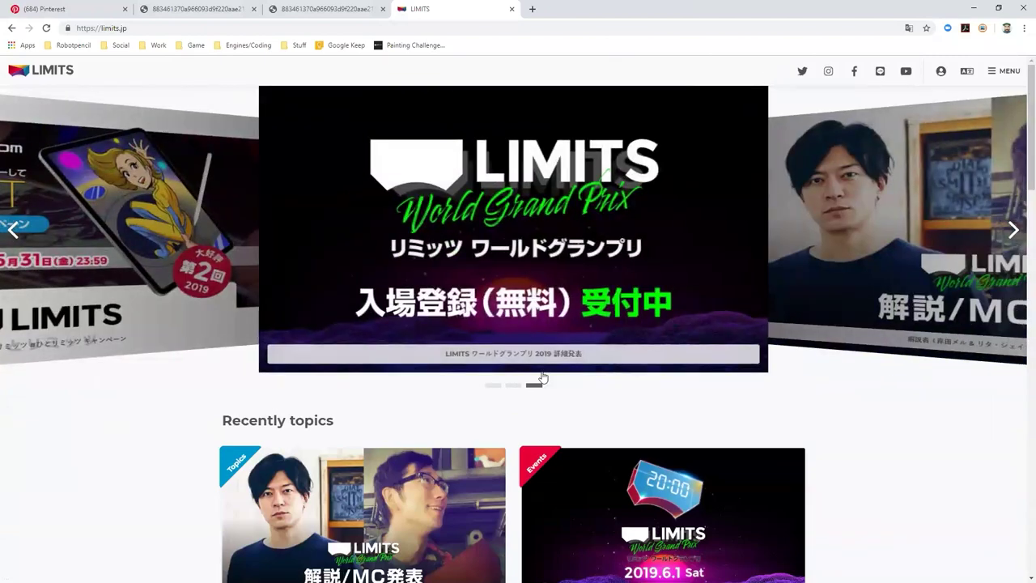
scroll(532, 413, down, 4)
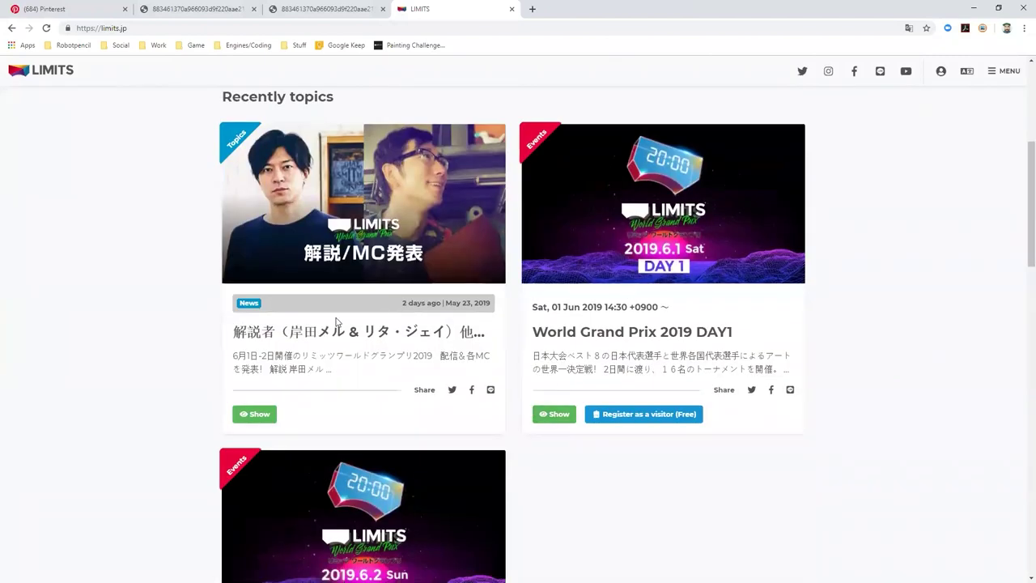
scroll(331, 331, down, 5)
click(360, 183)
Step: Examine the DAY2 event's tournament bracket, judges, schedule and venue details
scroll(606, 399, down, 9)
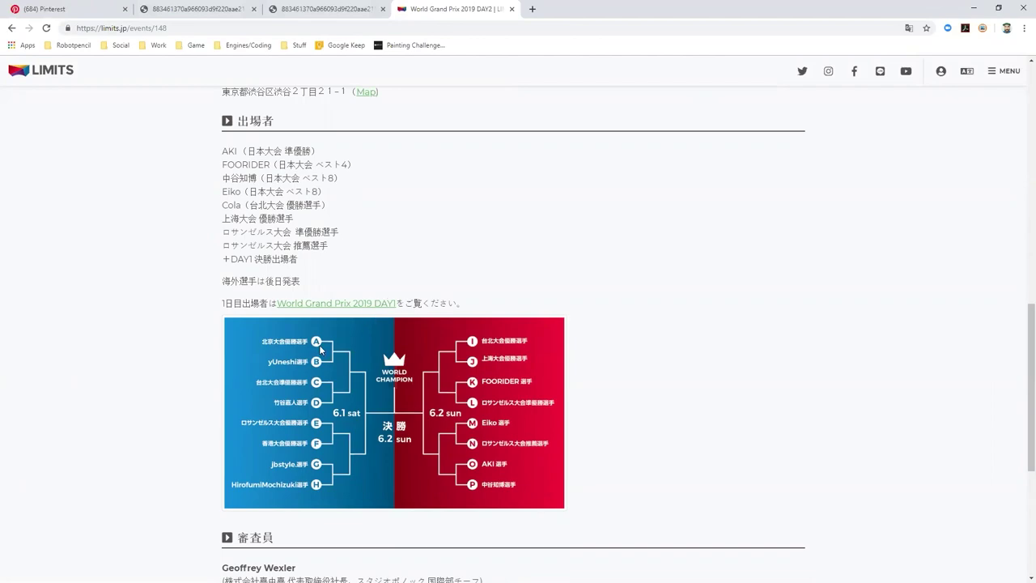
scroll(604, 447, down, 1)
scroll(603, 447, down, 3)
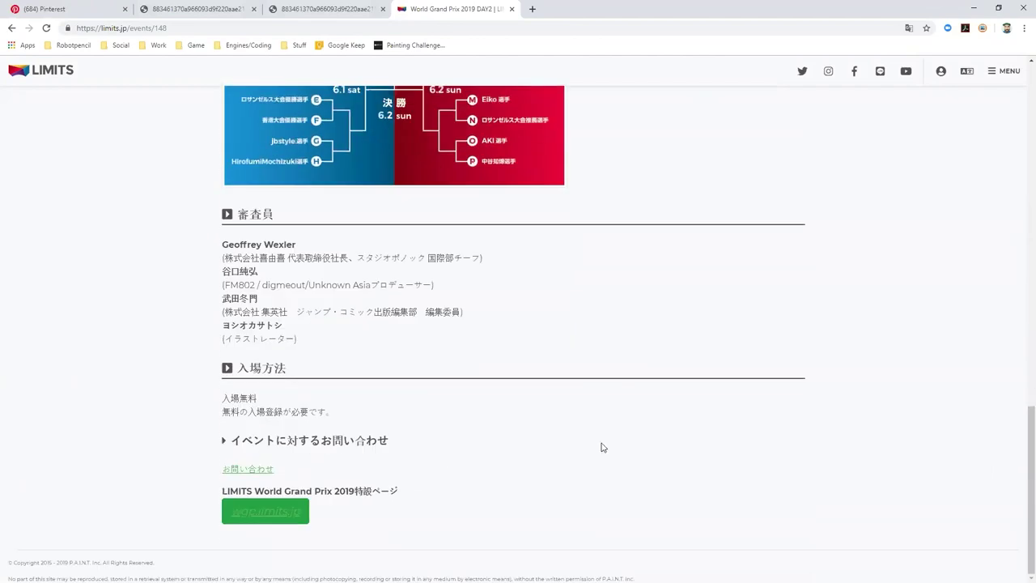
scroll(600, 445, up, 4)
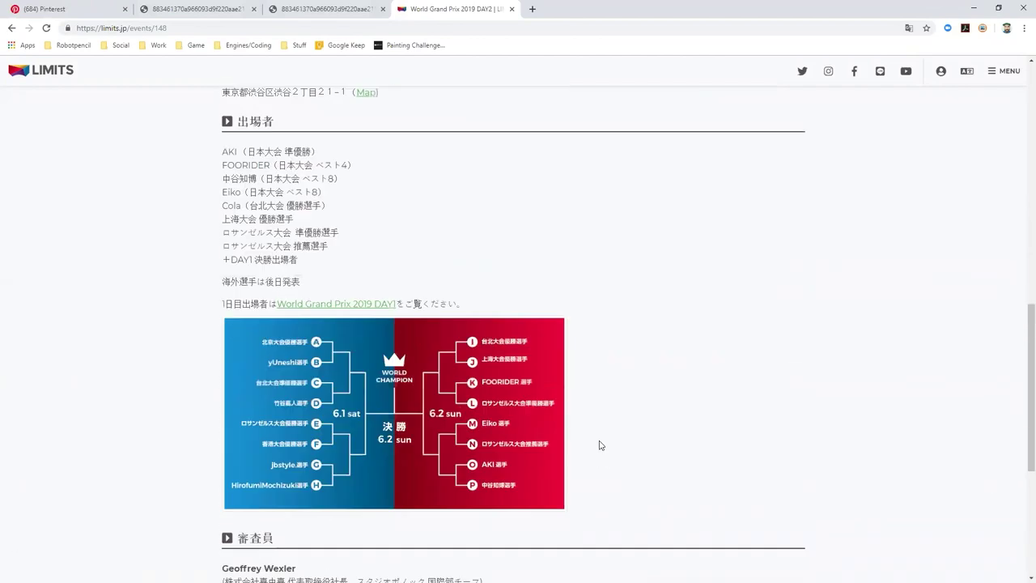
scroll(600, 444, up, 7)
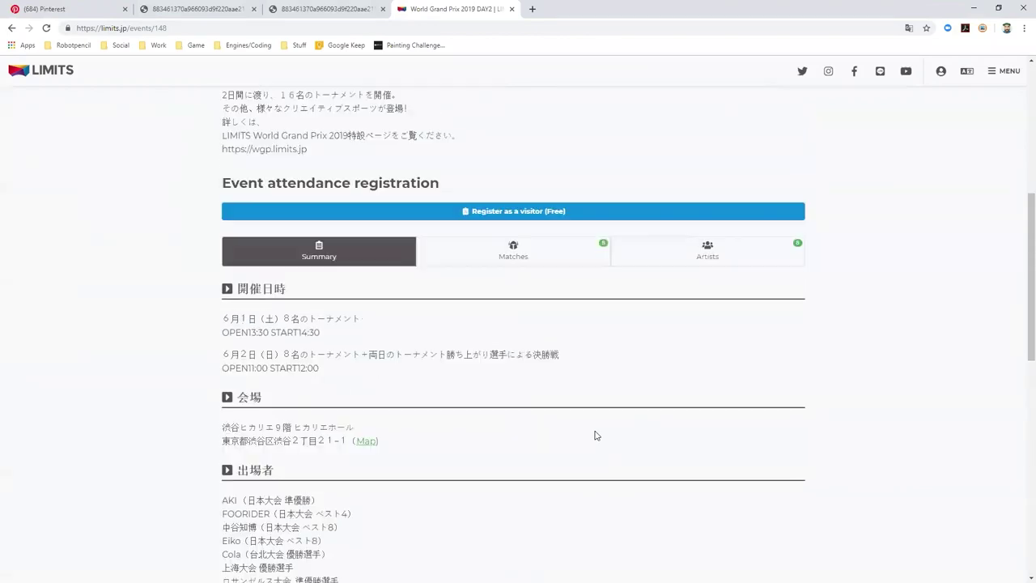
scroll(571, 455, down, 3)
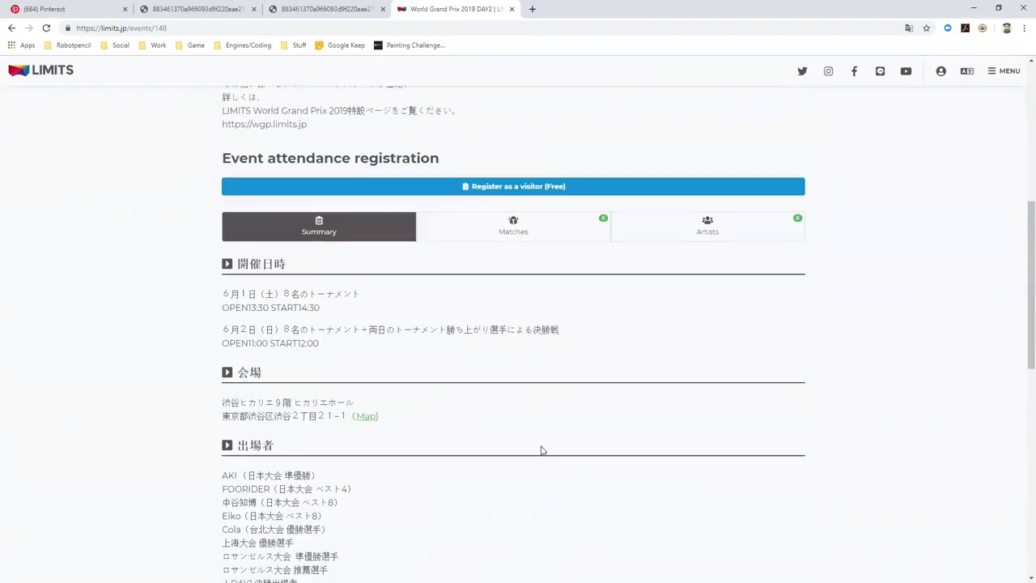
scroll(411, 451, down, 2)
Step: Read through the DAY2 competitor list and the remaining event details, and return to the beginning of the page
drag(223, 313, 236, 313)
drag(240, 354, 220, 355)
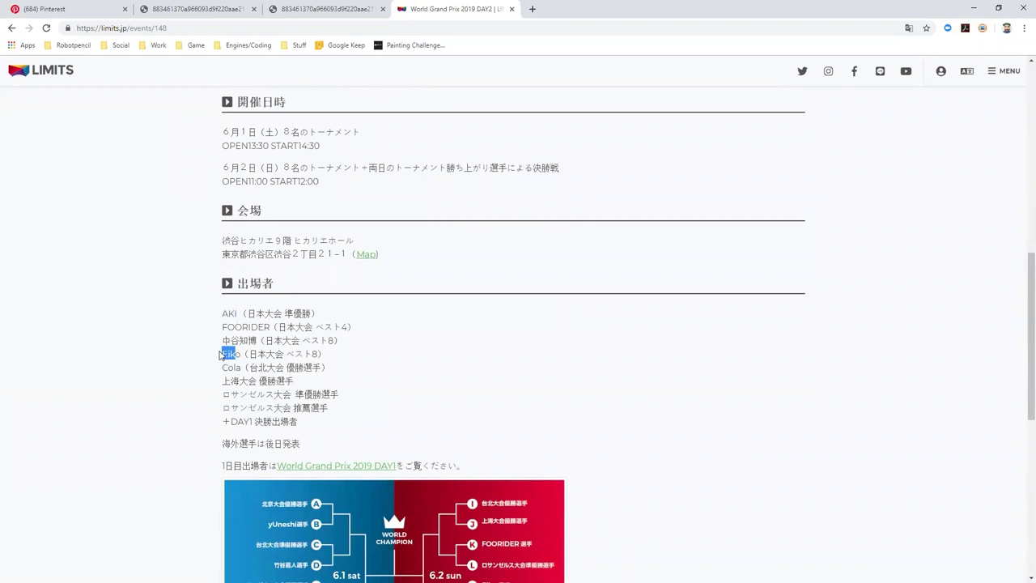
click(442, 366)
scroll(373, 353, down, 3)
scroll(373, 353, down, 4)
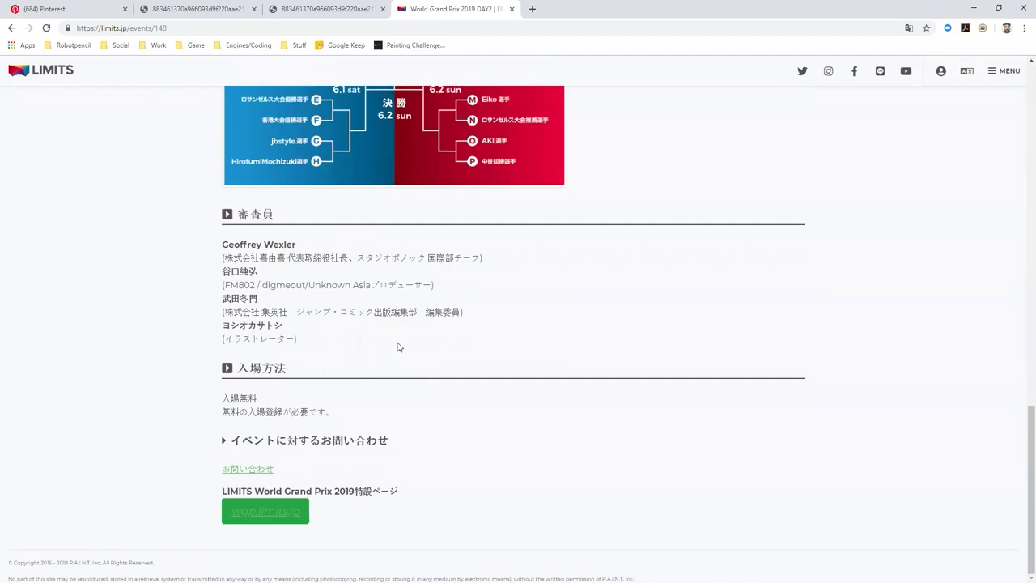
scroll(400, 347, up, 5)
scroll(400, 347, up, 8)
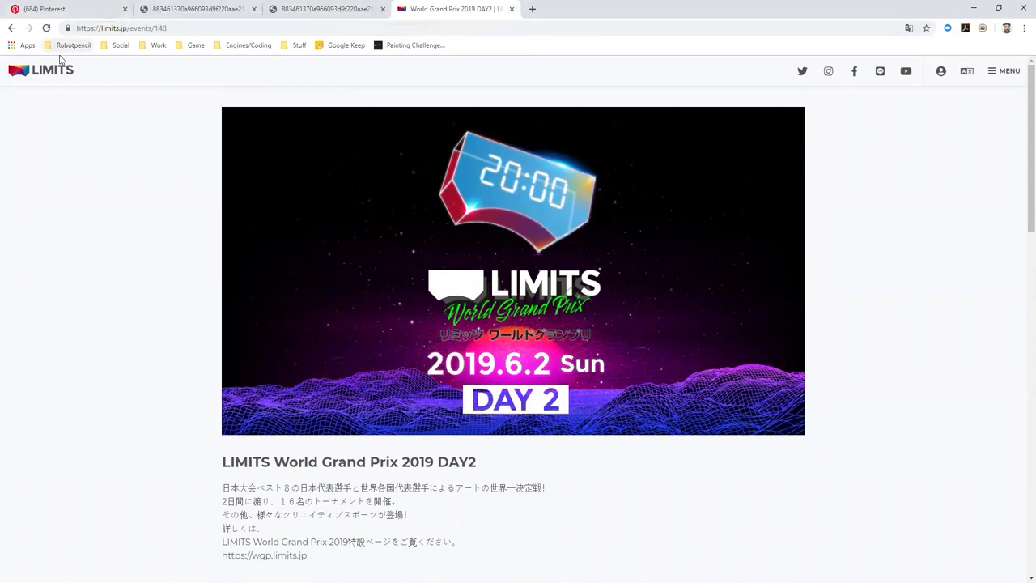
Step: Open the paint.one website in the current browser tab
click(421, 27)
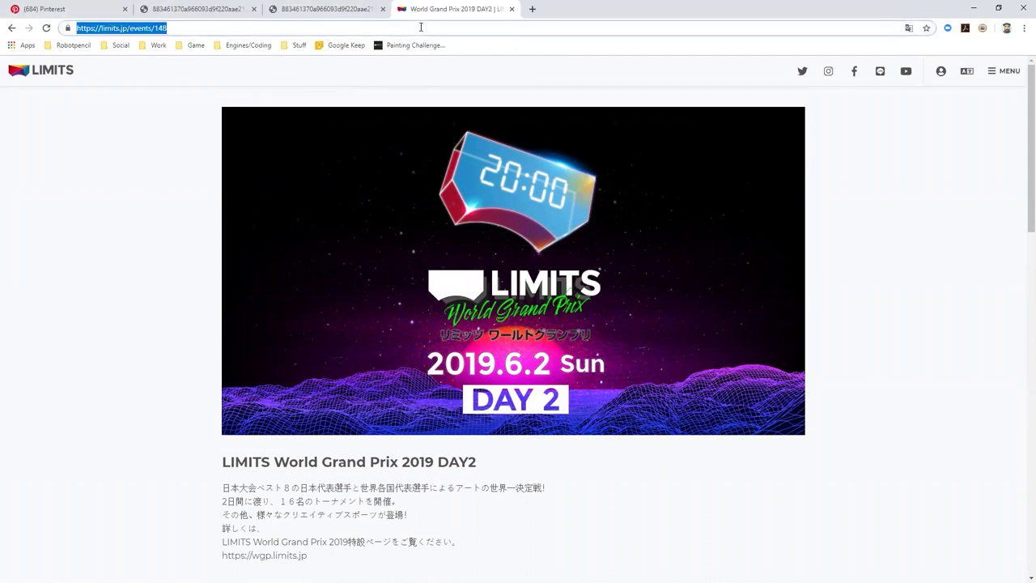
text(painto)
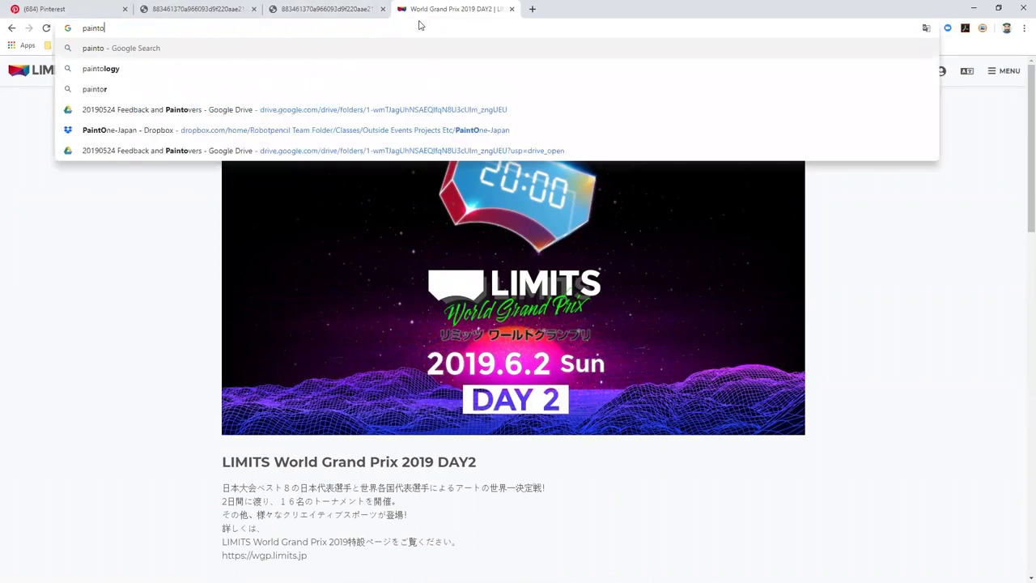
key(BackSpace)
text(.one)
key(Return)
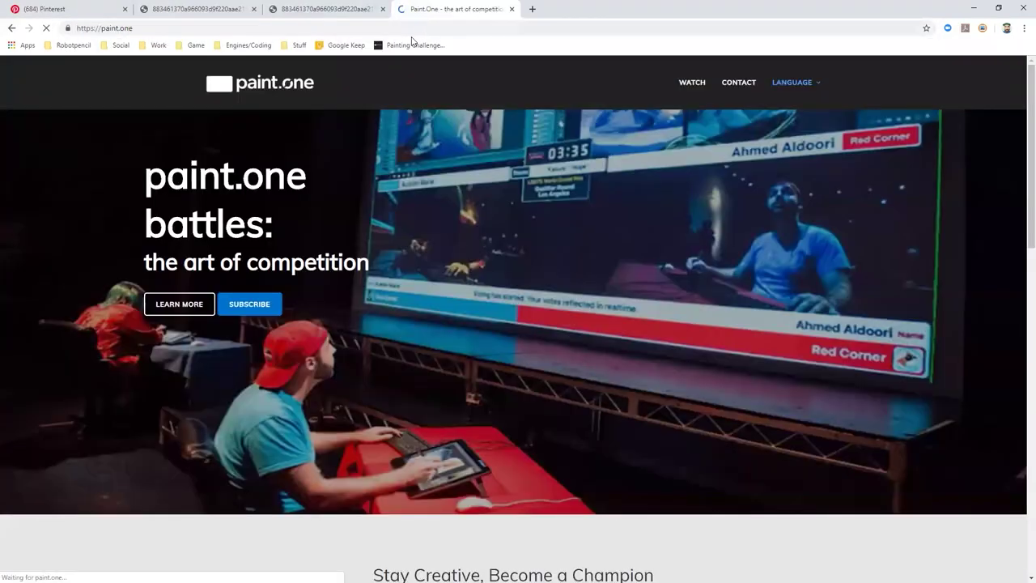
Step: Review the paint.one address, battle videos and subscription section, and close the browser window
click(405, 29)
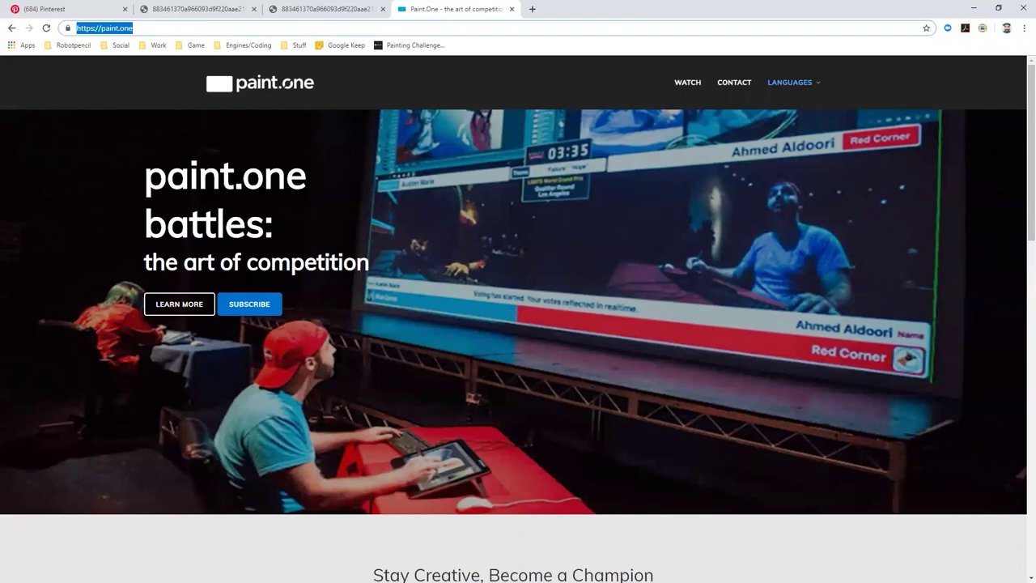
key(alt+Tab)
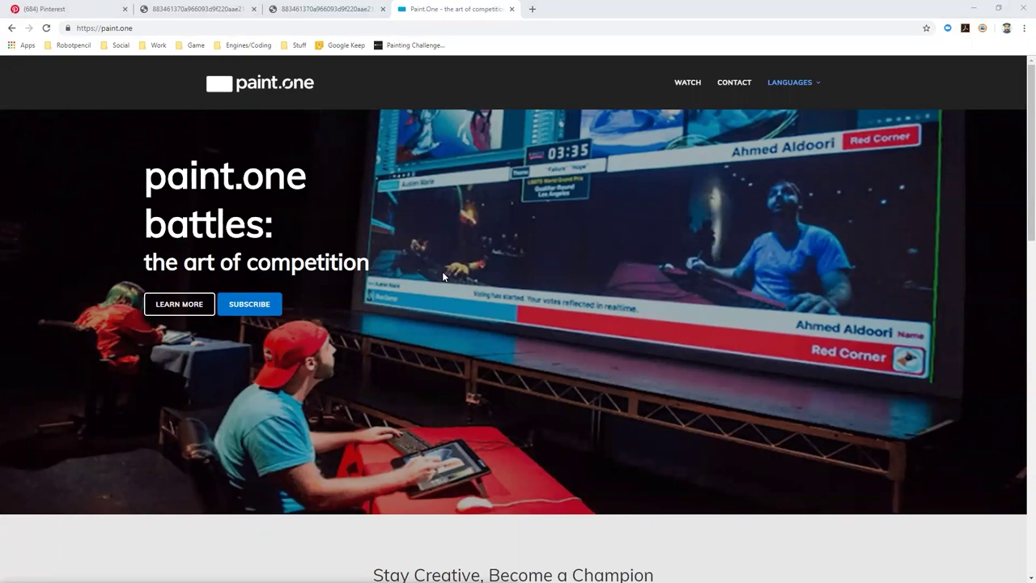
scroll(443, 276, down, 12)
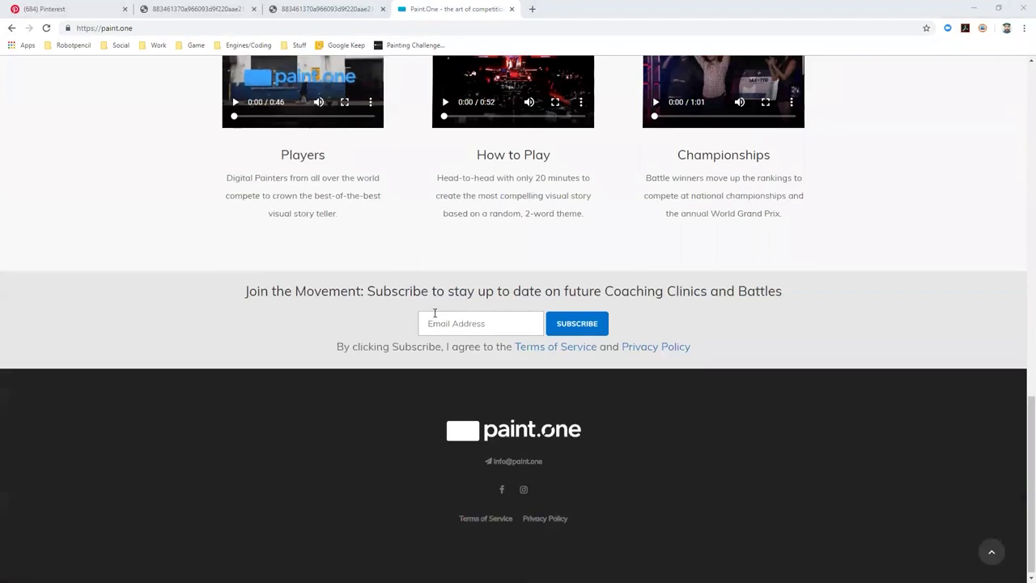
scroll(435, 312, up, 3)
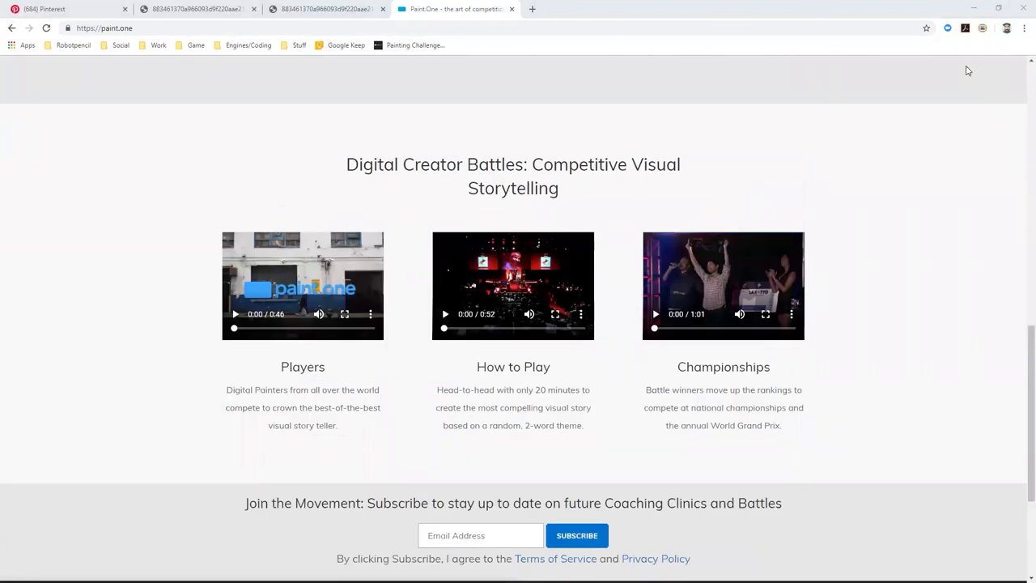
click(1022, 9)
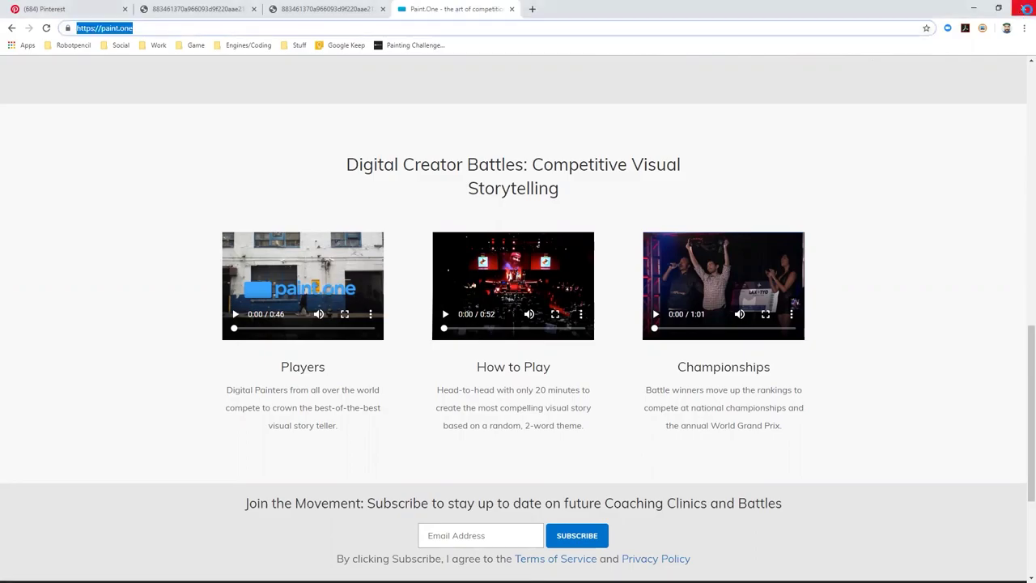